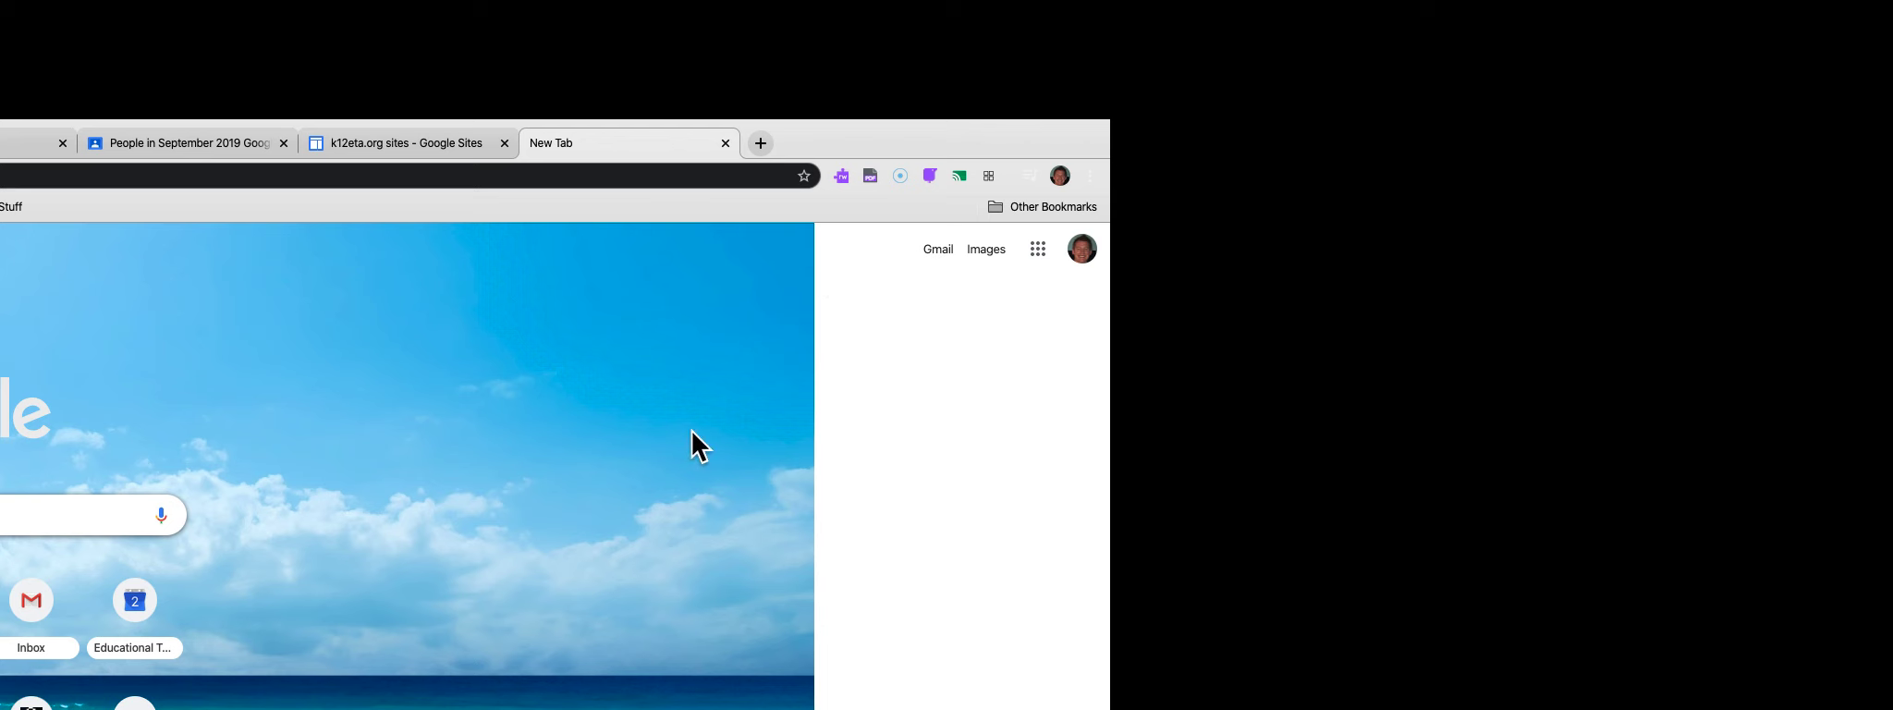
Open Sites from the Google apps list and switch from classic Sites to new Google Sites
left_click(1043, 251)
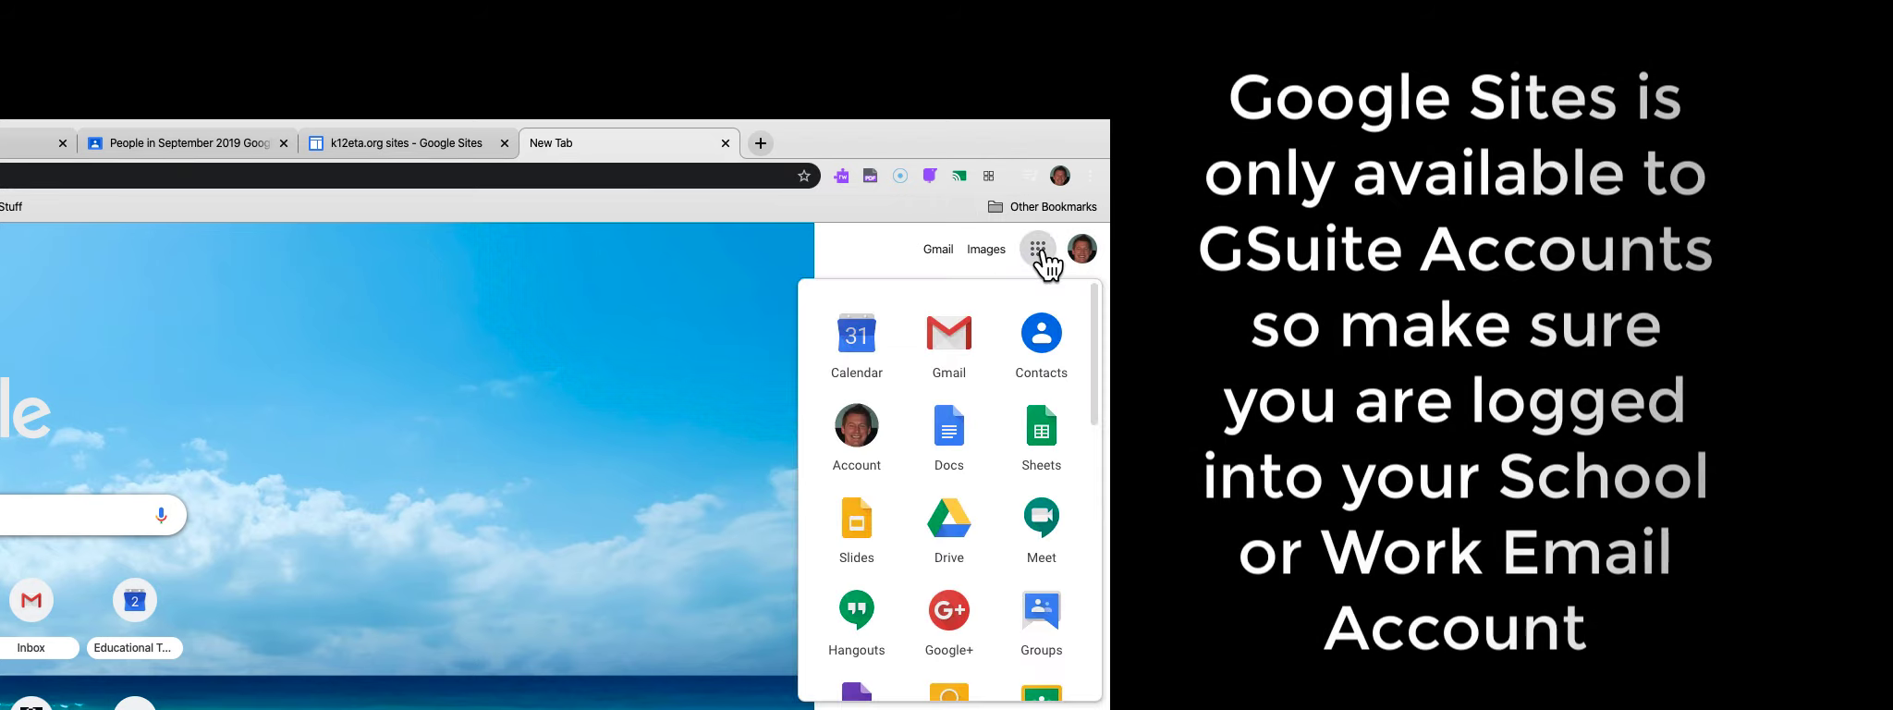
scroll(998, 511, "down", 3)
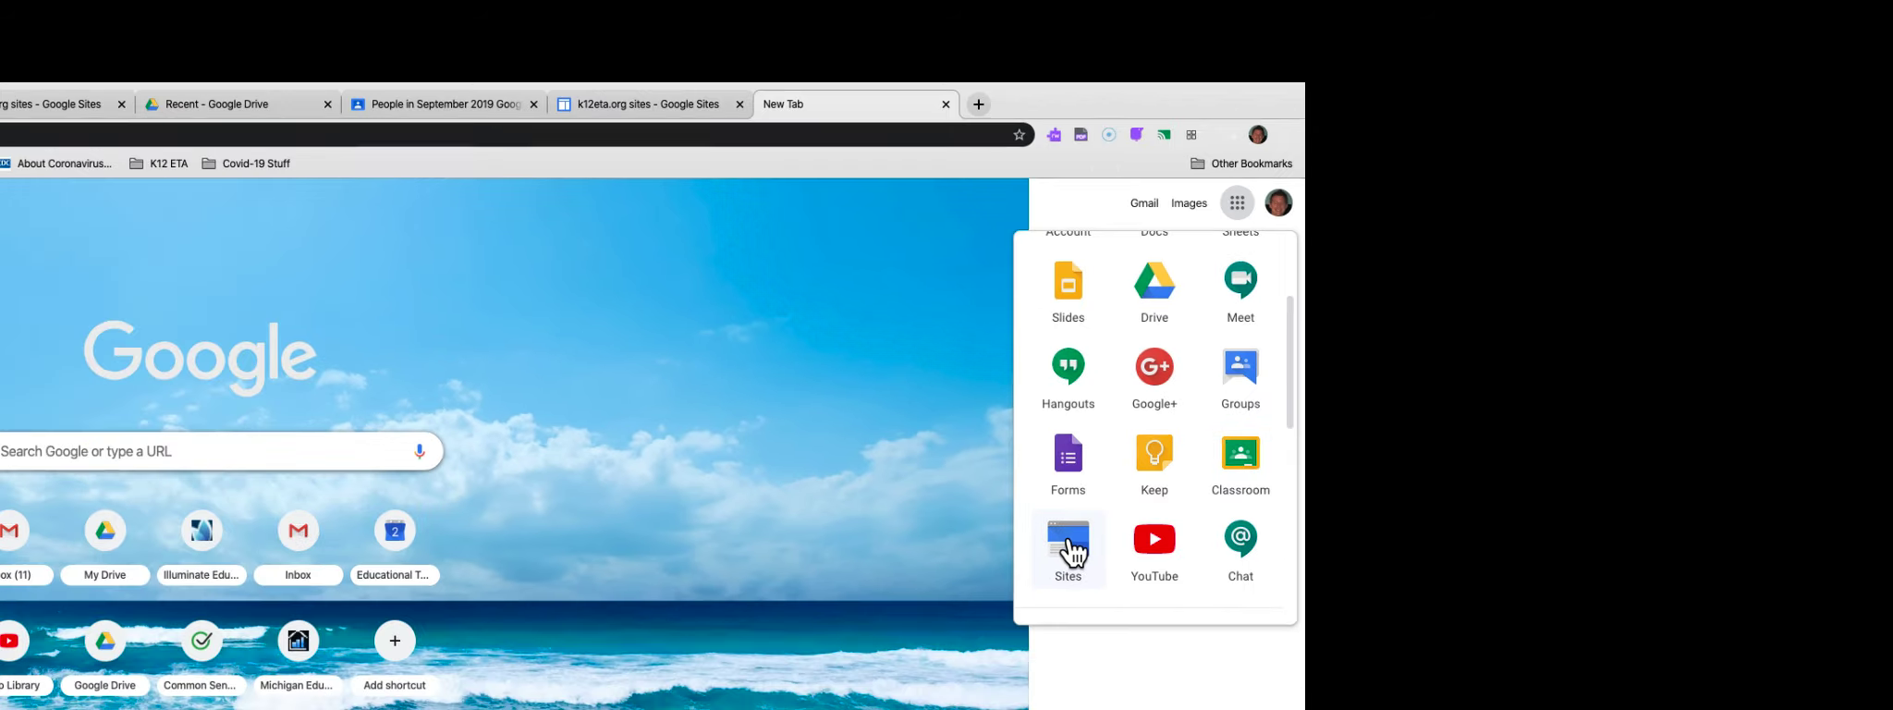
left_click(1070, 547)
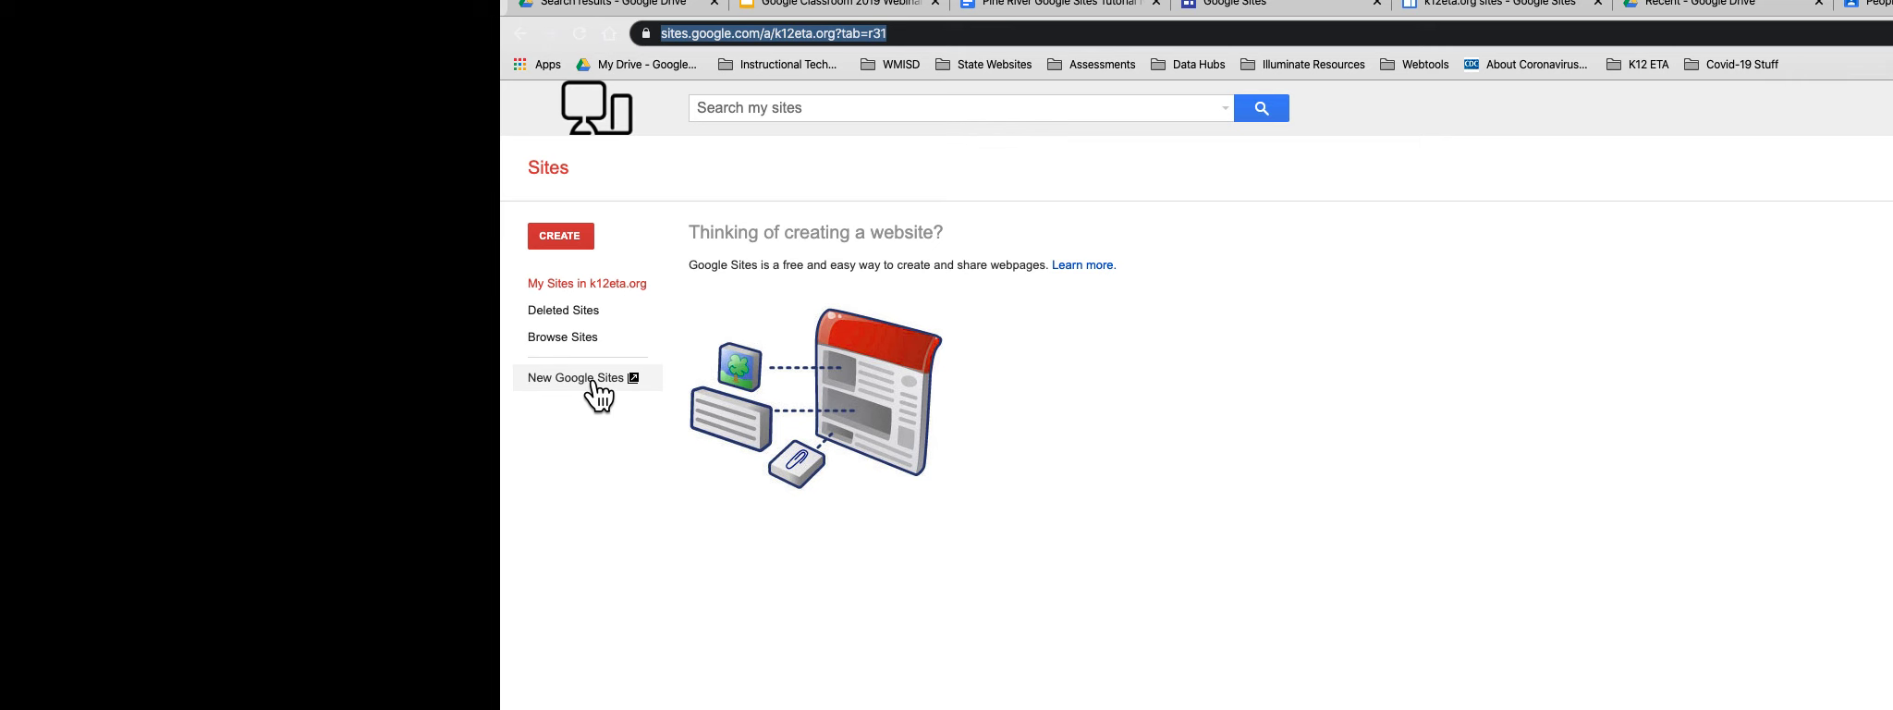
left_click(592, 381)
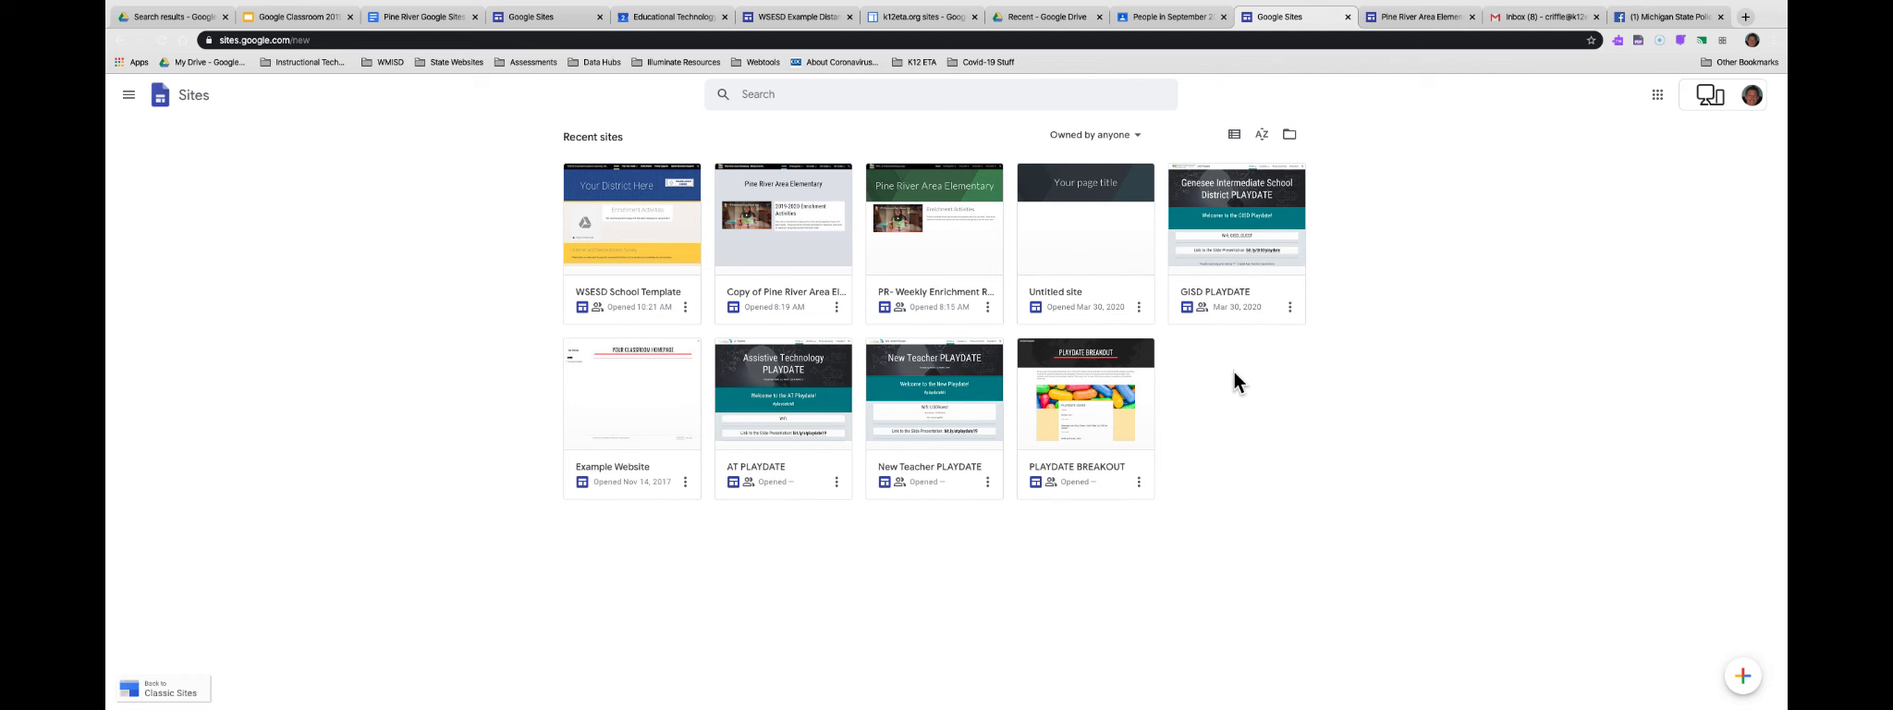
Examine the site search and the options available for the WSESD School Template site
left_click(727, 104)
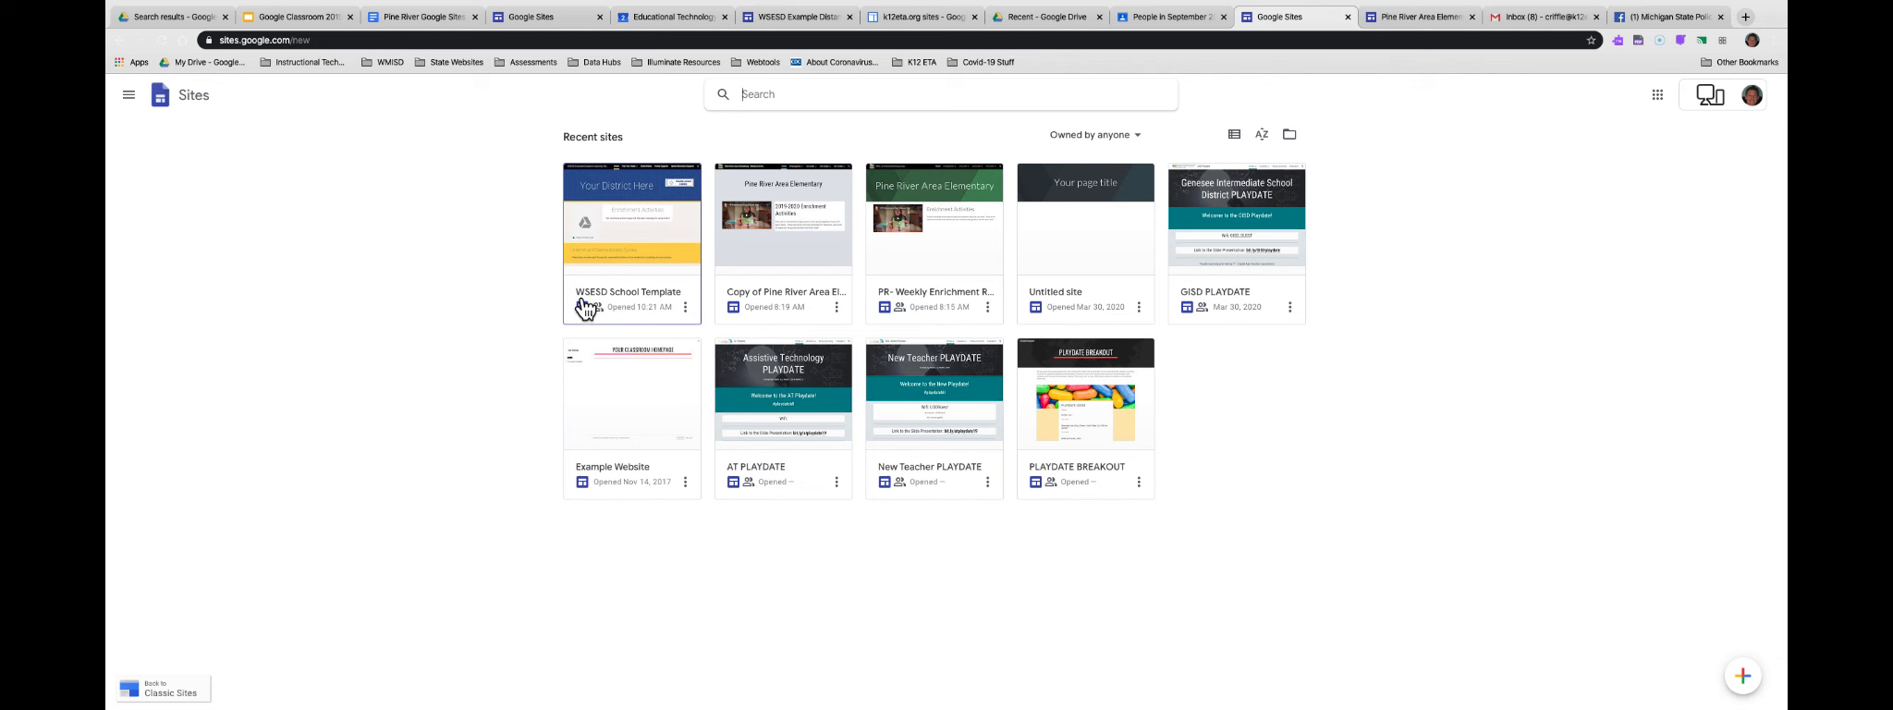
left_click(770, 95)
left_click(952, 397)
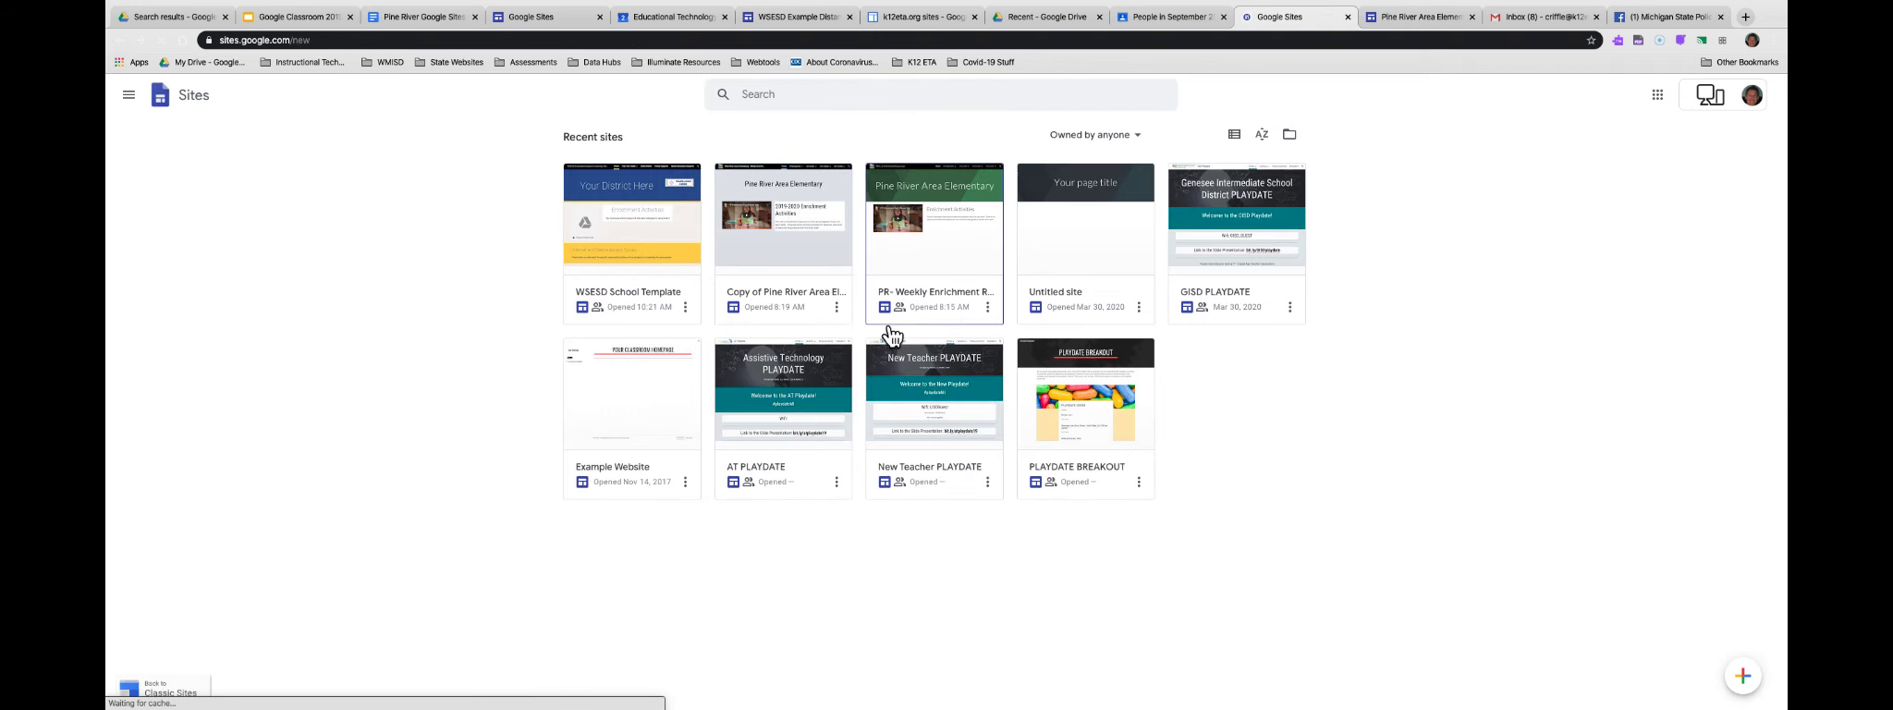
left_click(684, 308)
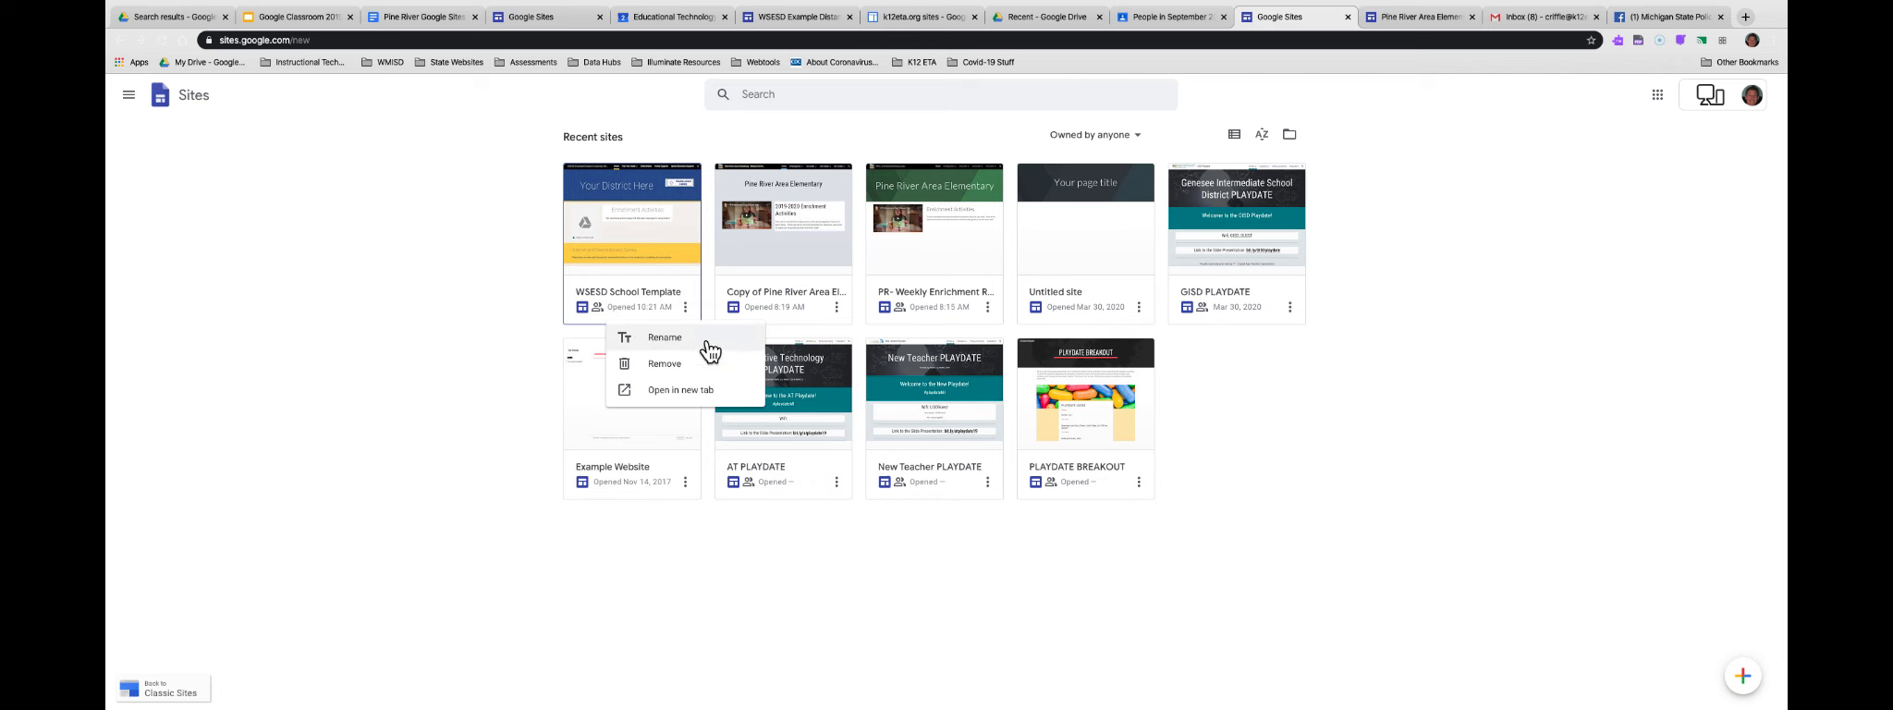
left_click(483, 293)
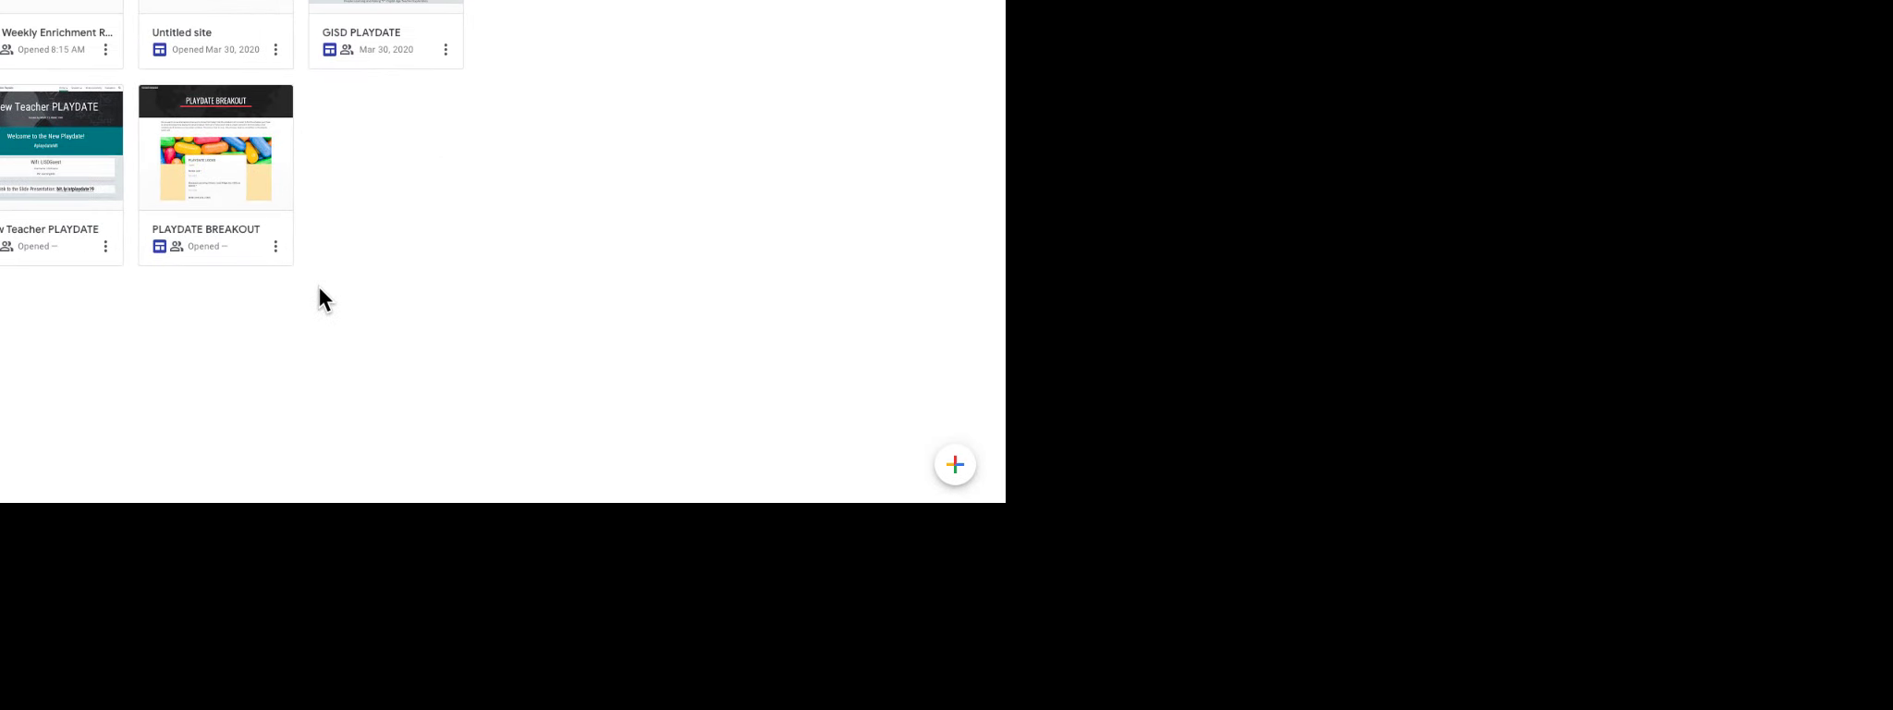
Create a blank site and name it Example
left_click(954, 464)
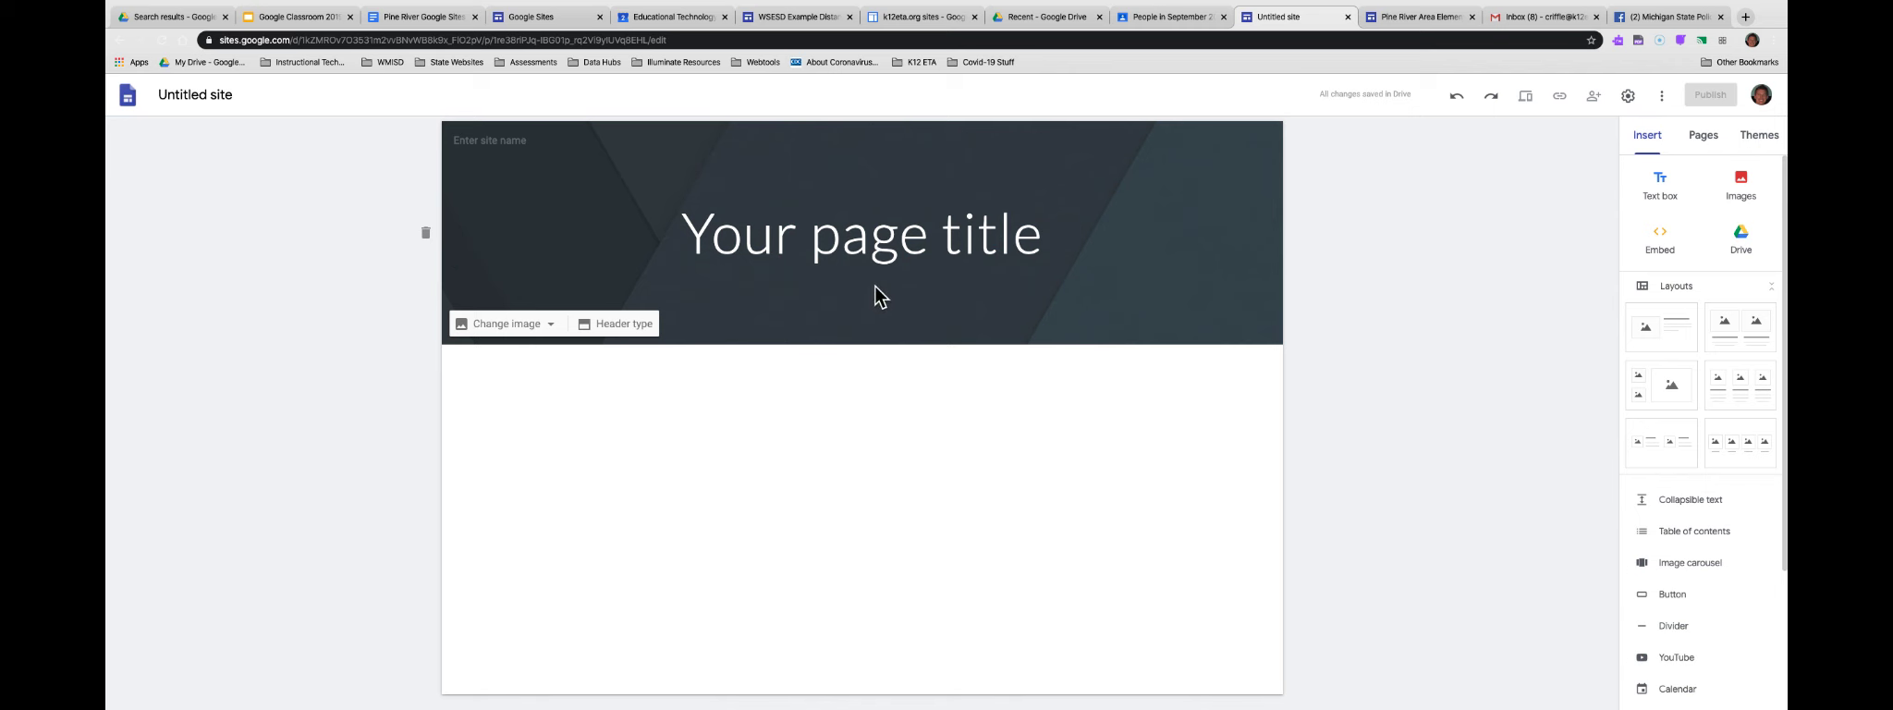
left_click(240, 95)
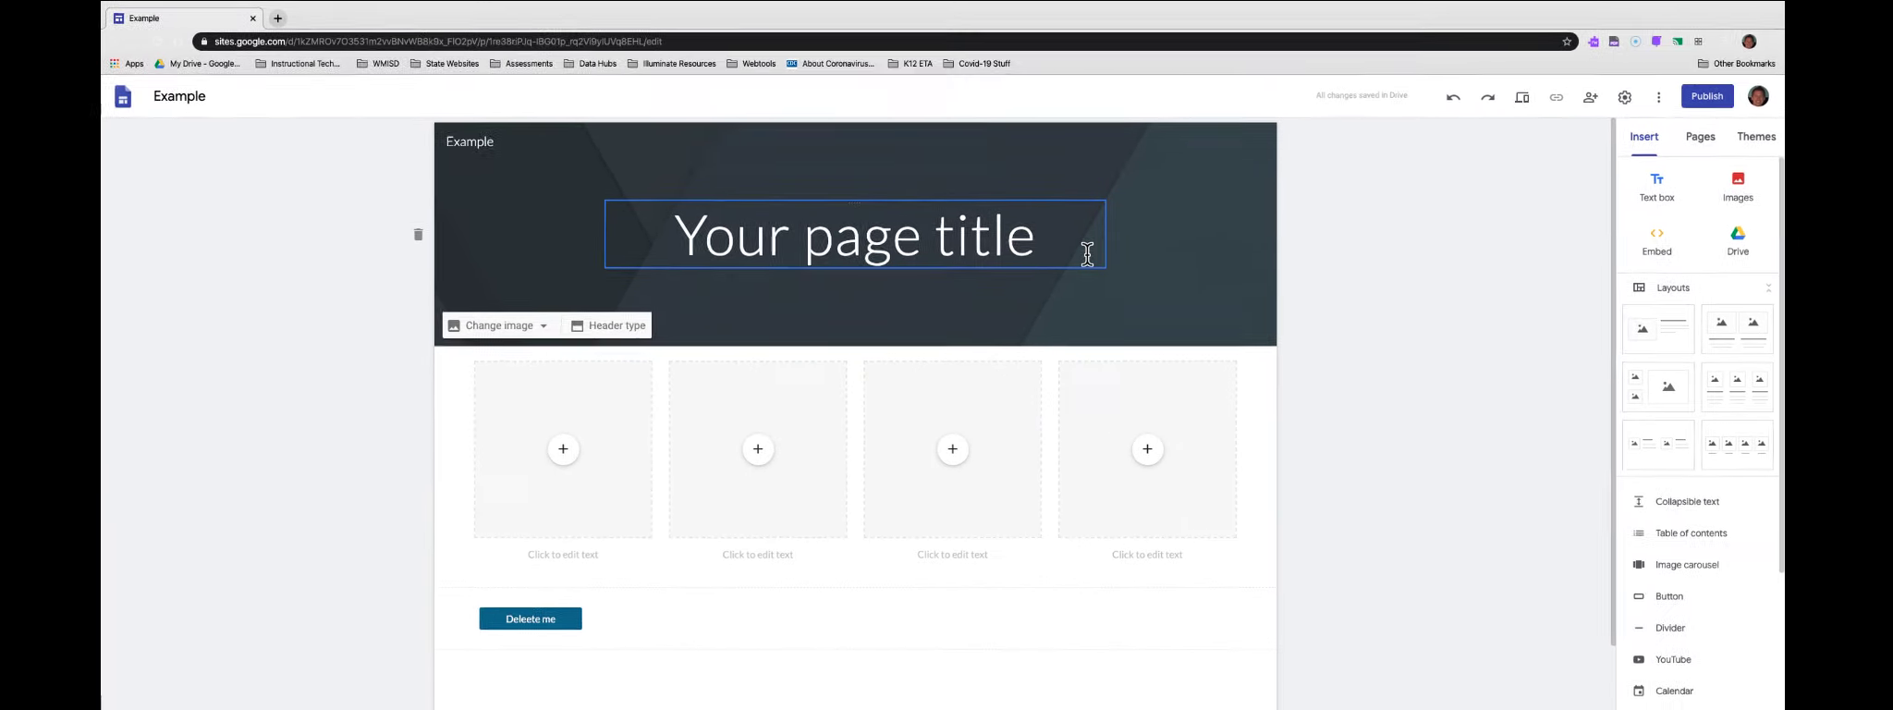
Preview the Example site as visitors see it, and return to editing
left_click(1527, 102)
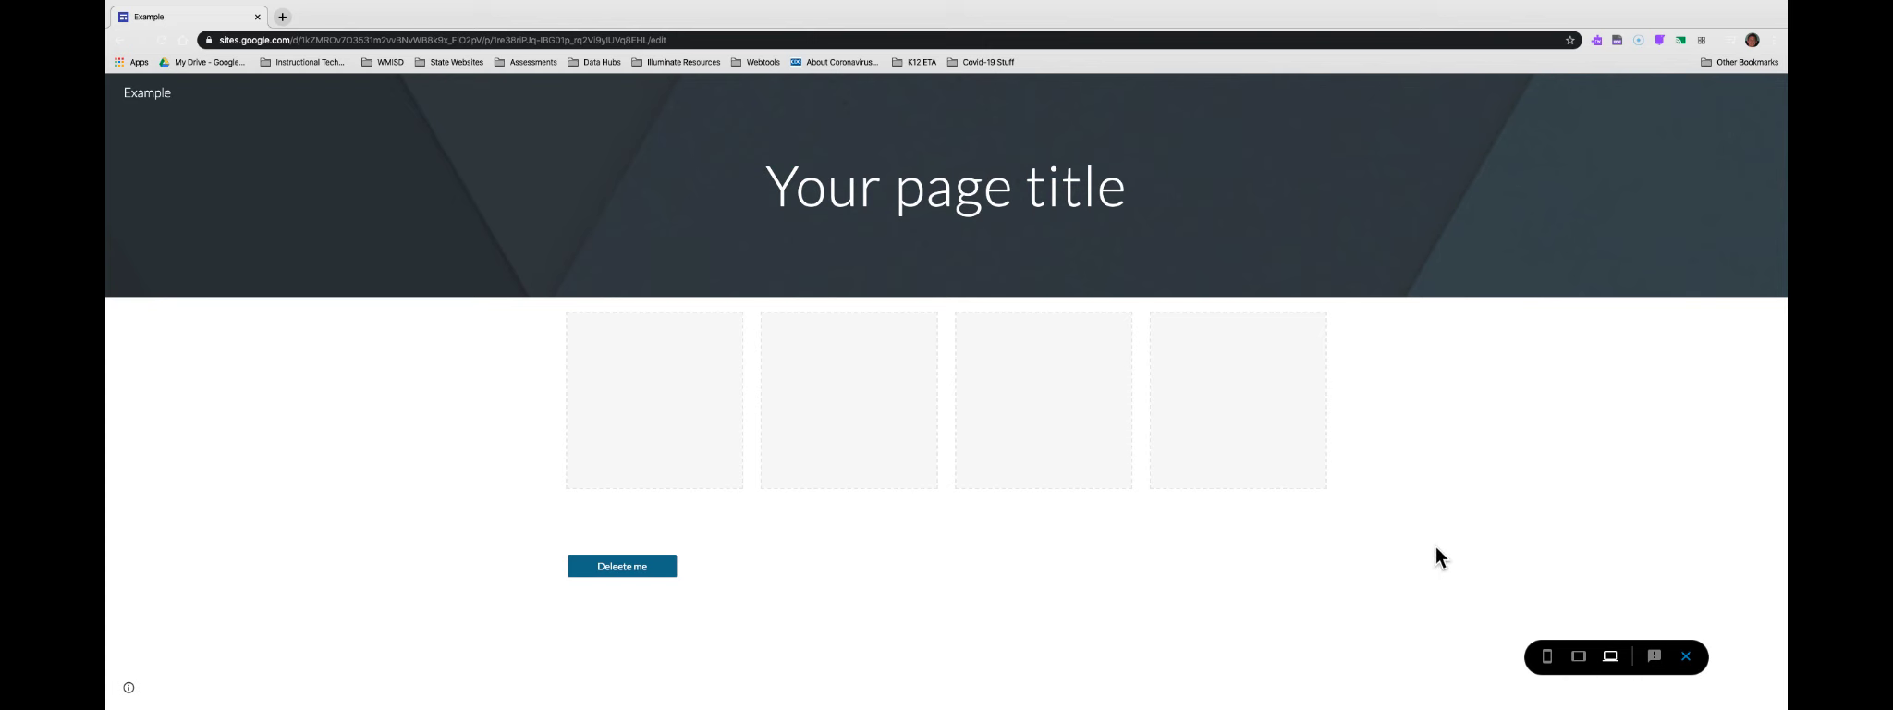
left_click(1687, 657)
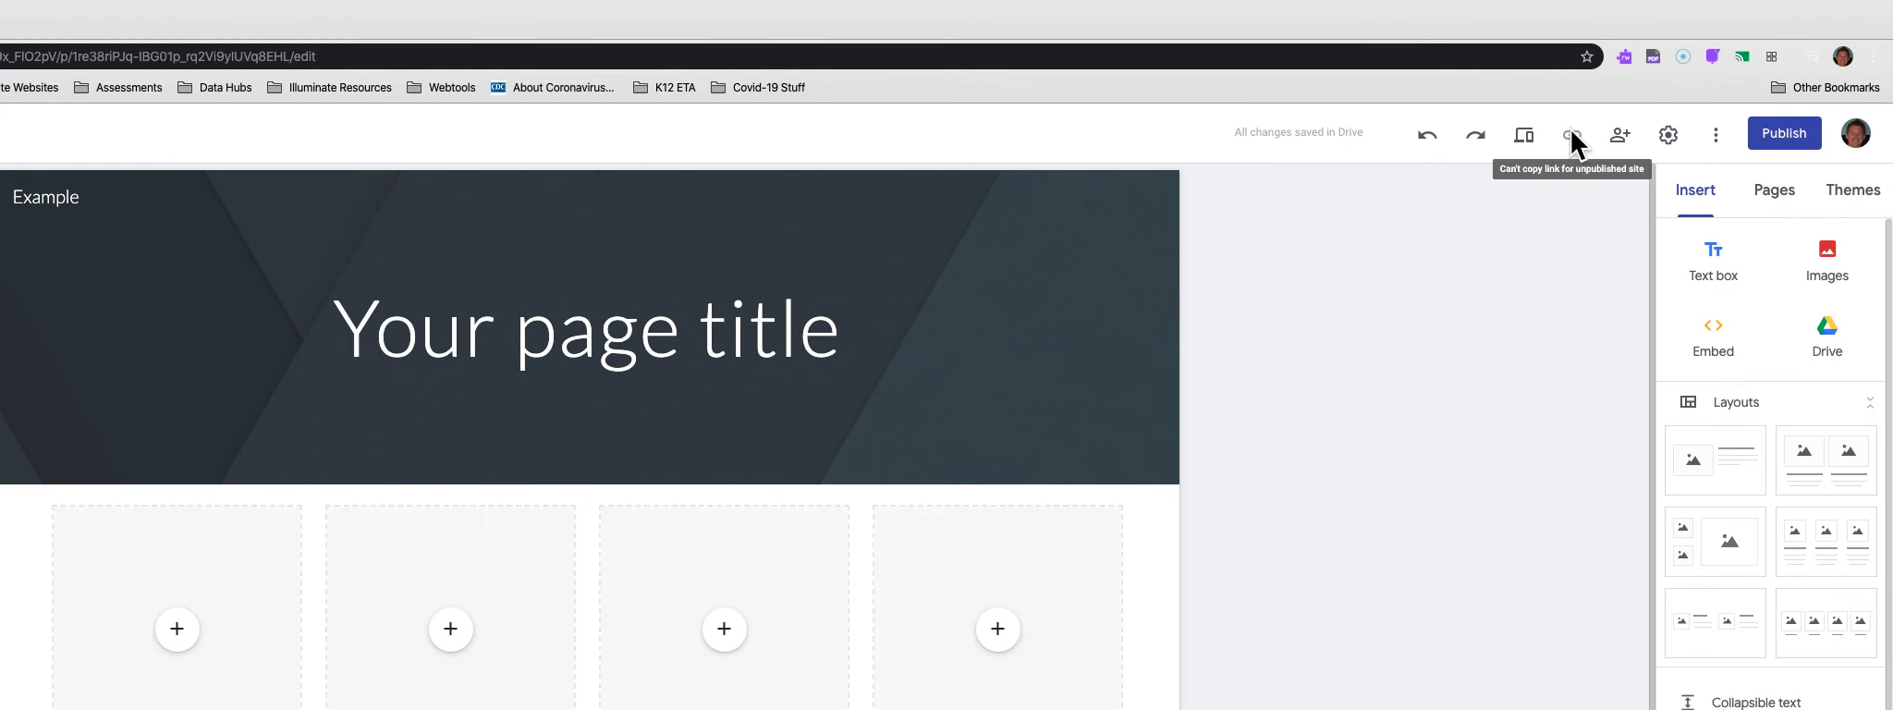
Examine the site's brand images, viewer tools and analytics settings, comparing the favicon option with the icons on other browser tabs
left_click(1621, 136)
left_click(1670, 136)
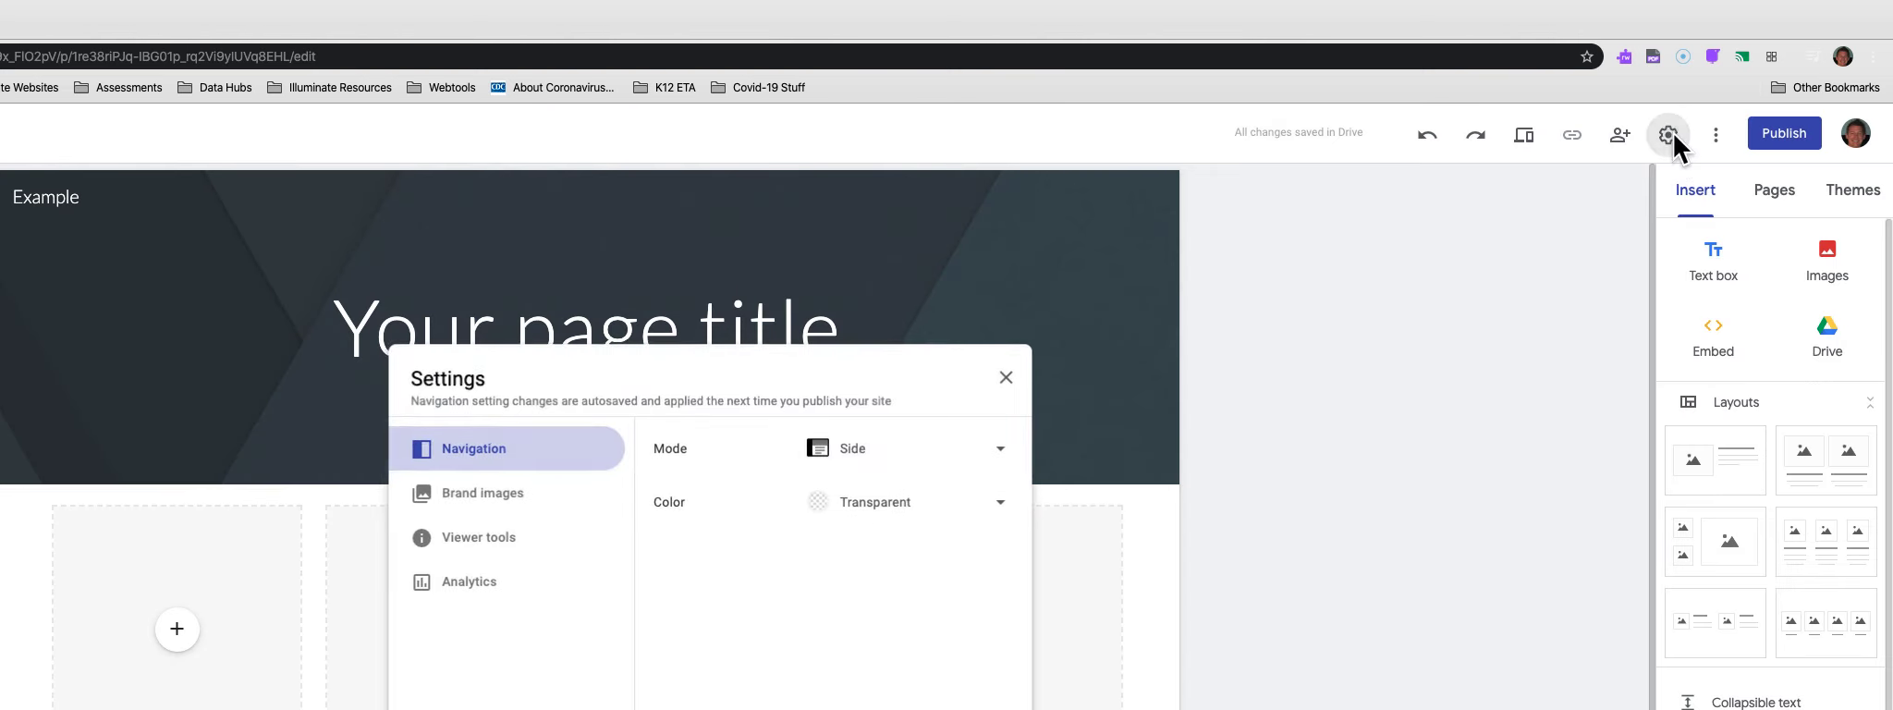
left_click(518, 497)
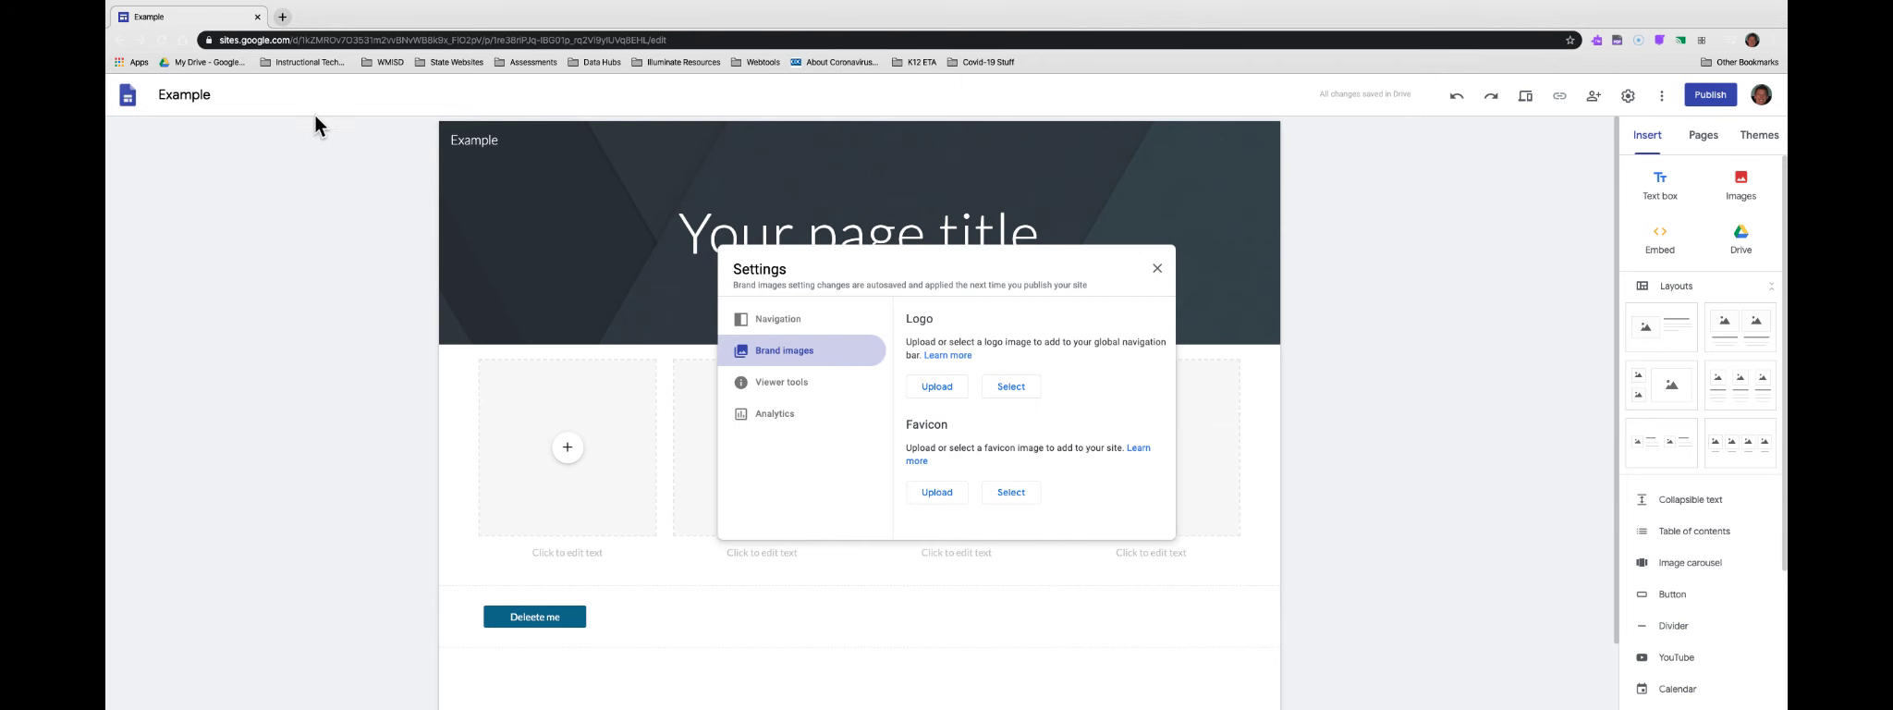
key("ctrl+Left")
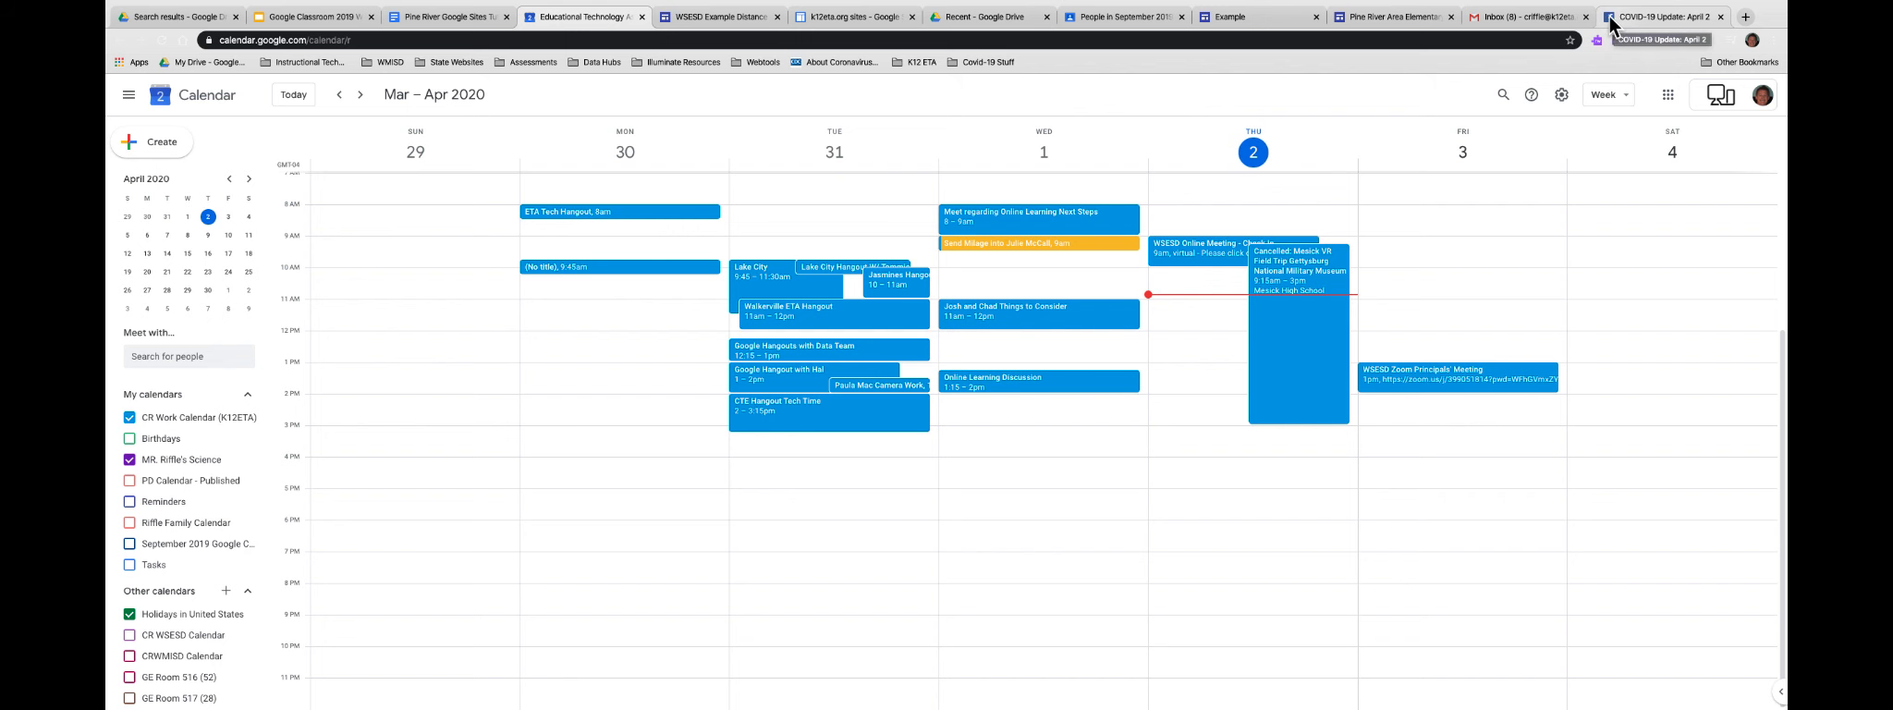
key("ctrl+Right")
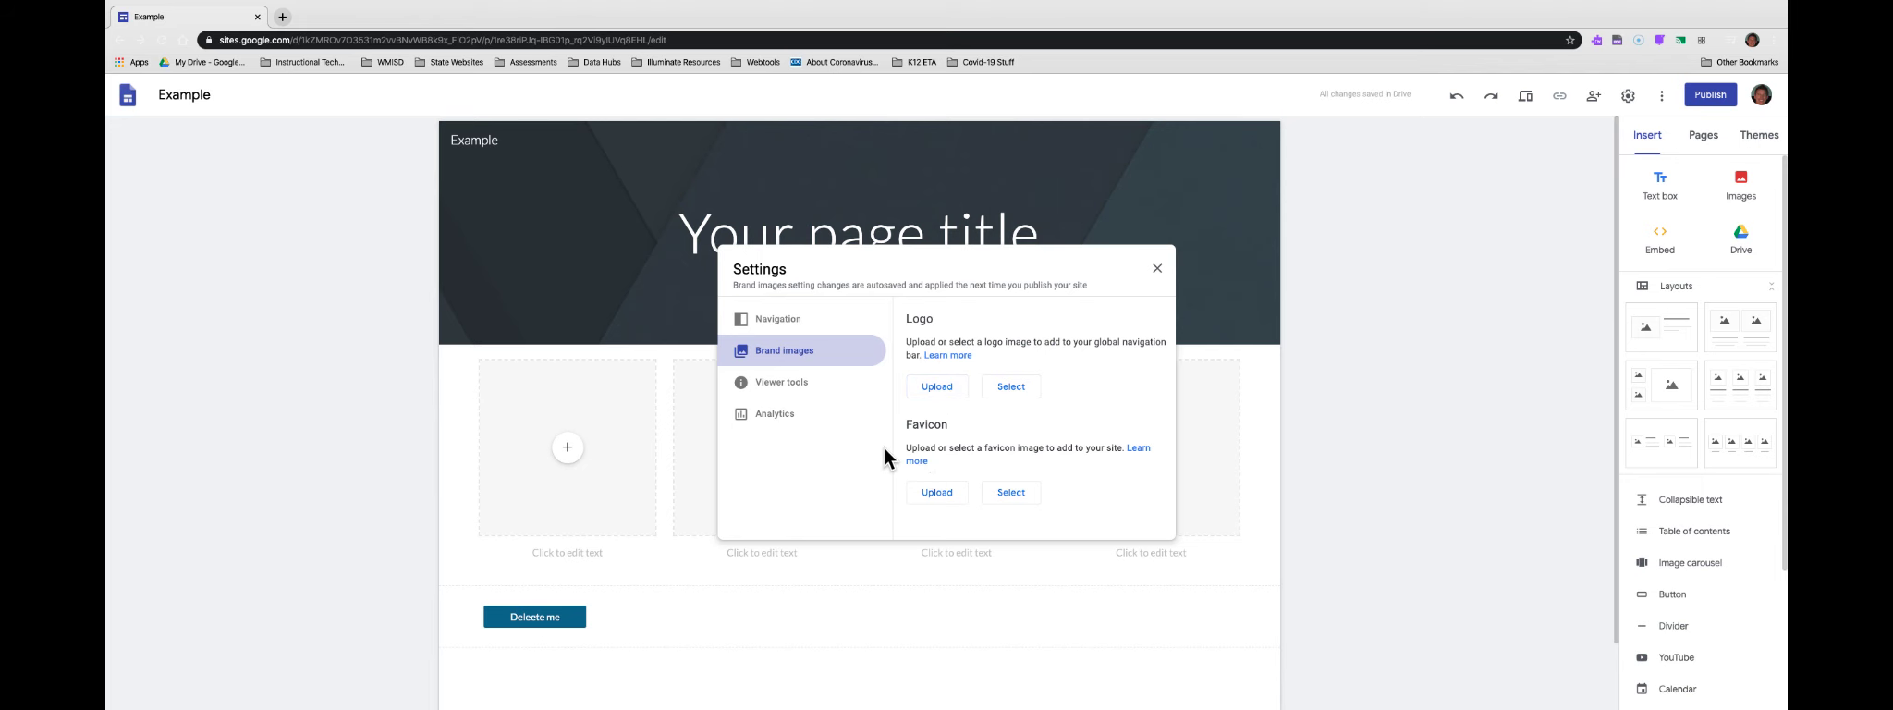
left_click(797, 382)
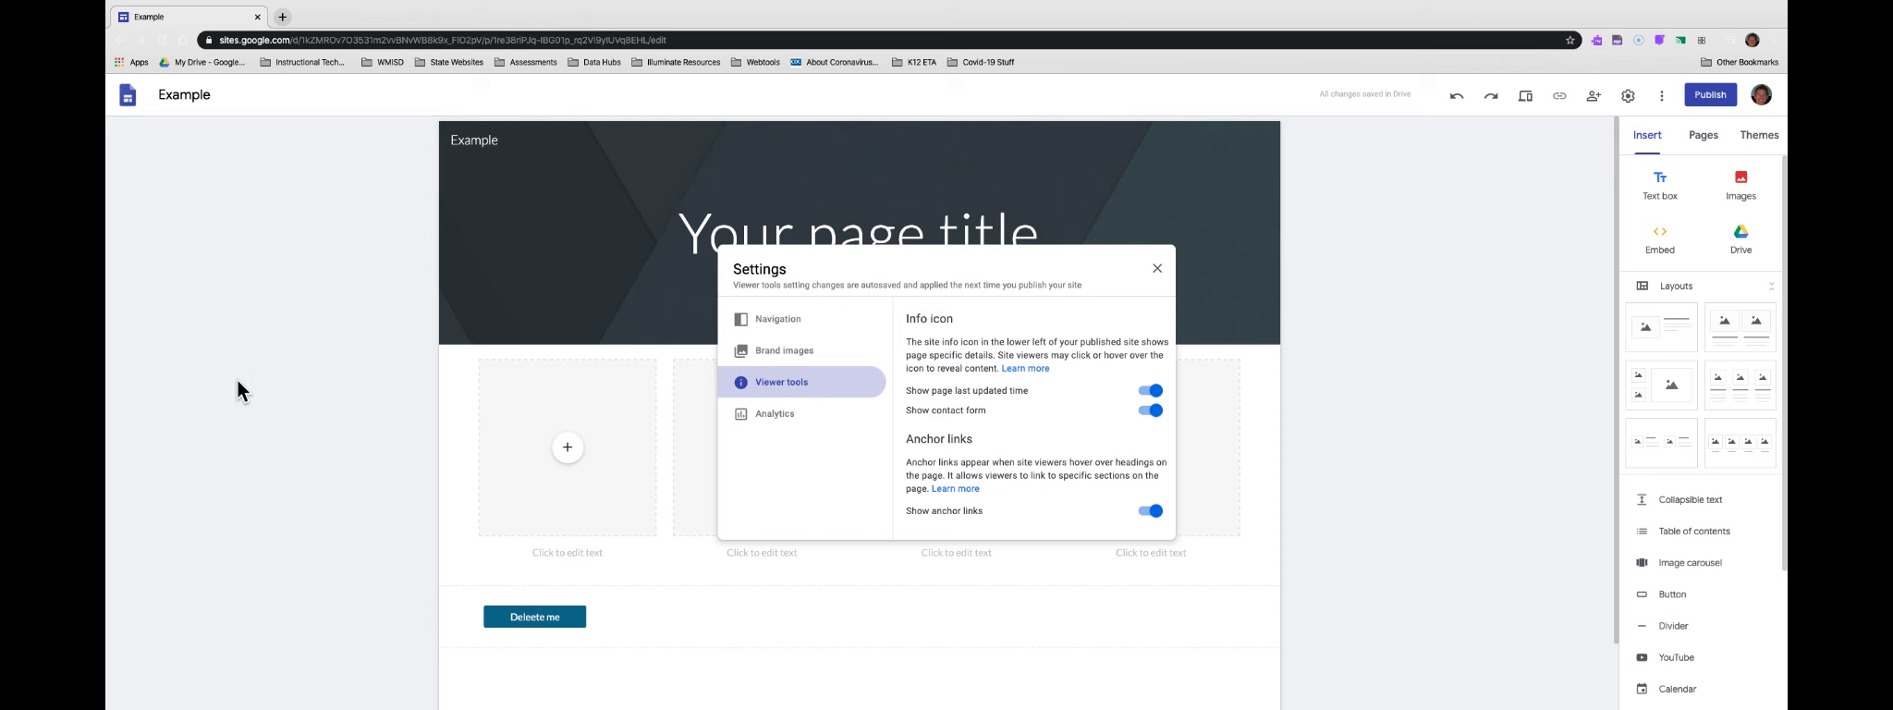
left_click(781, 418)
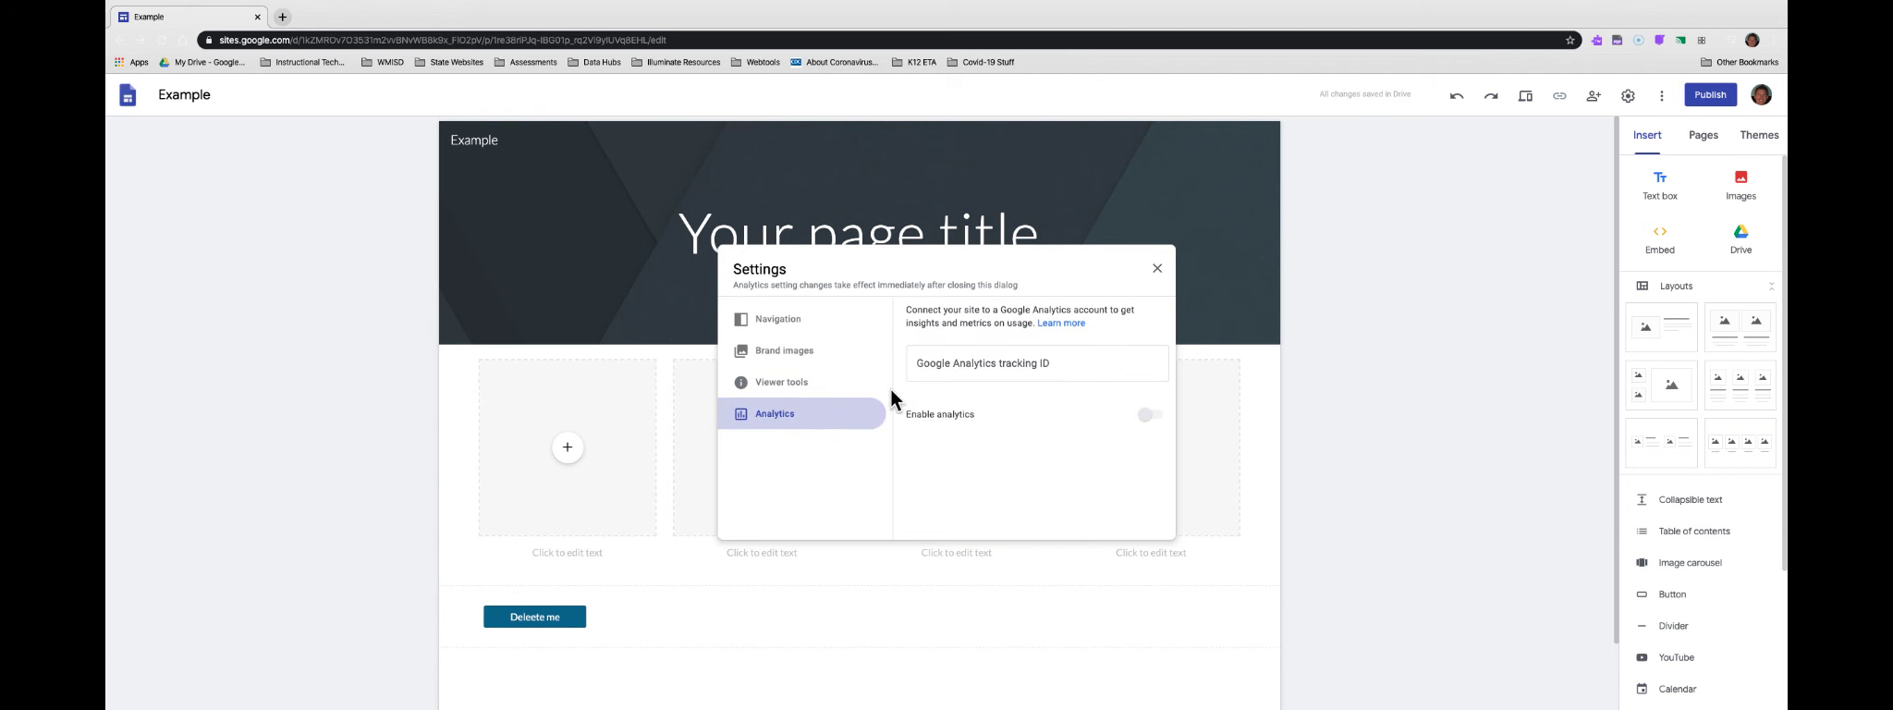
Set the site's navigation mode to Top
left_click(790, 329)
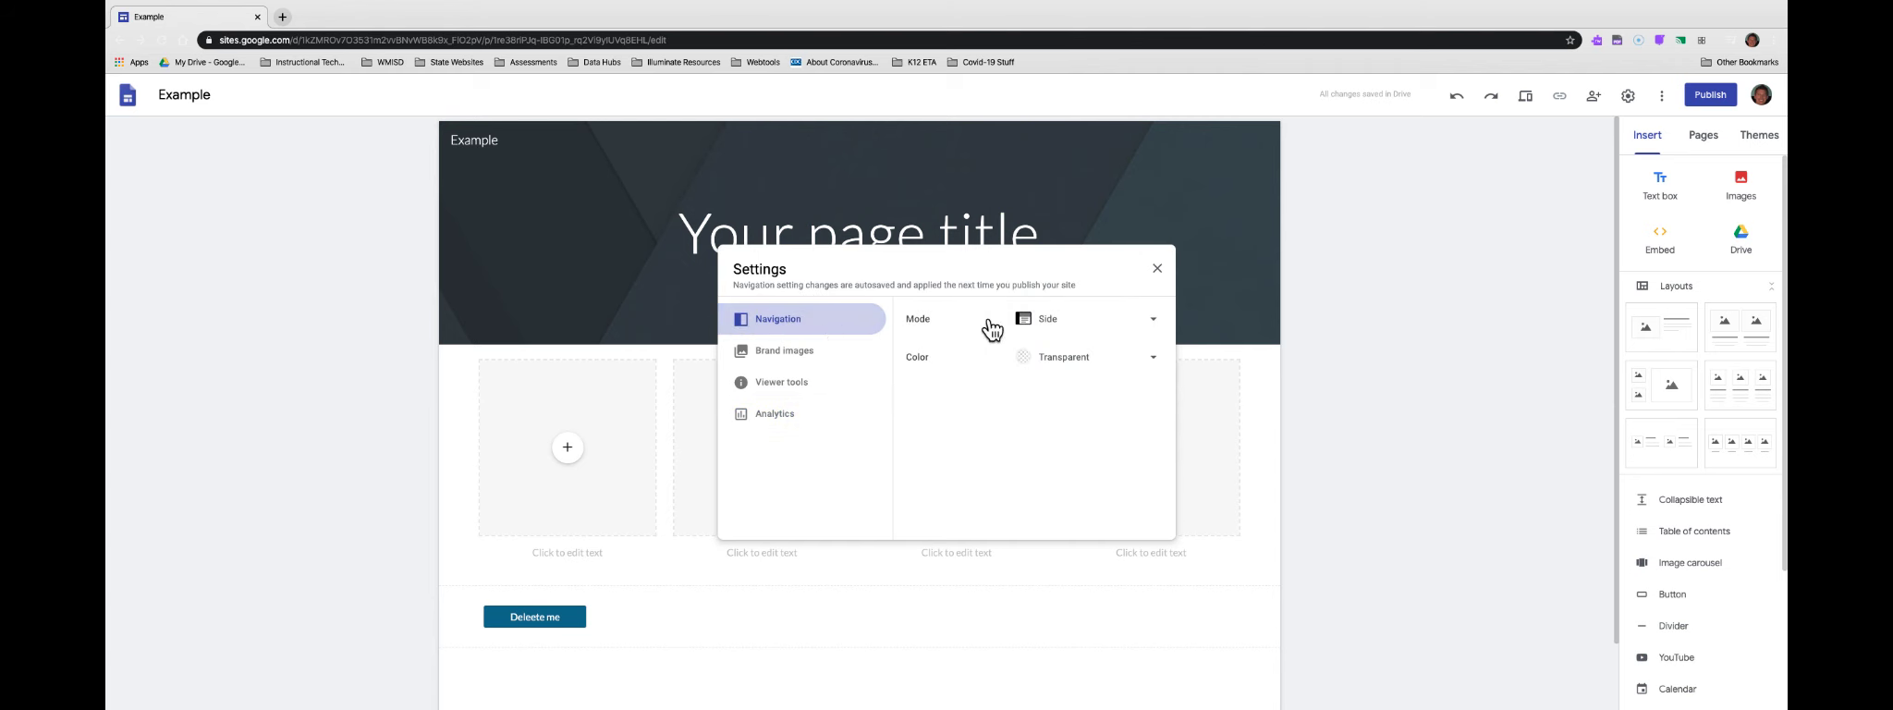
left_click(1057, 329)
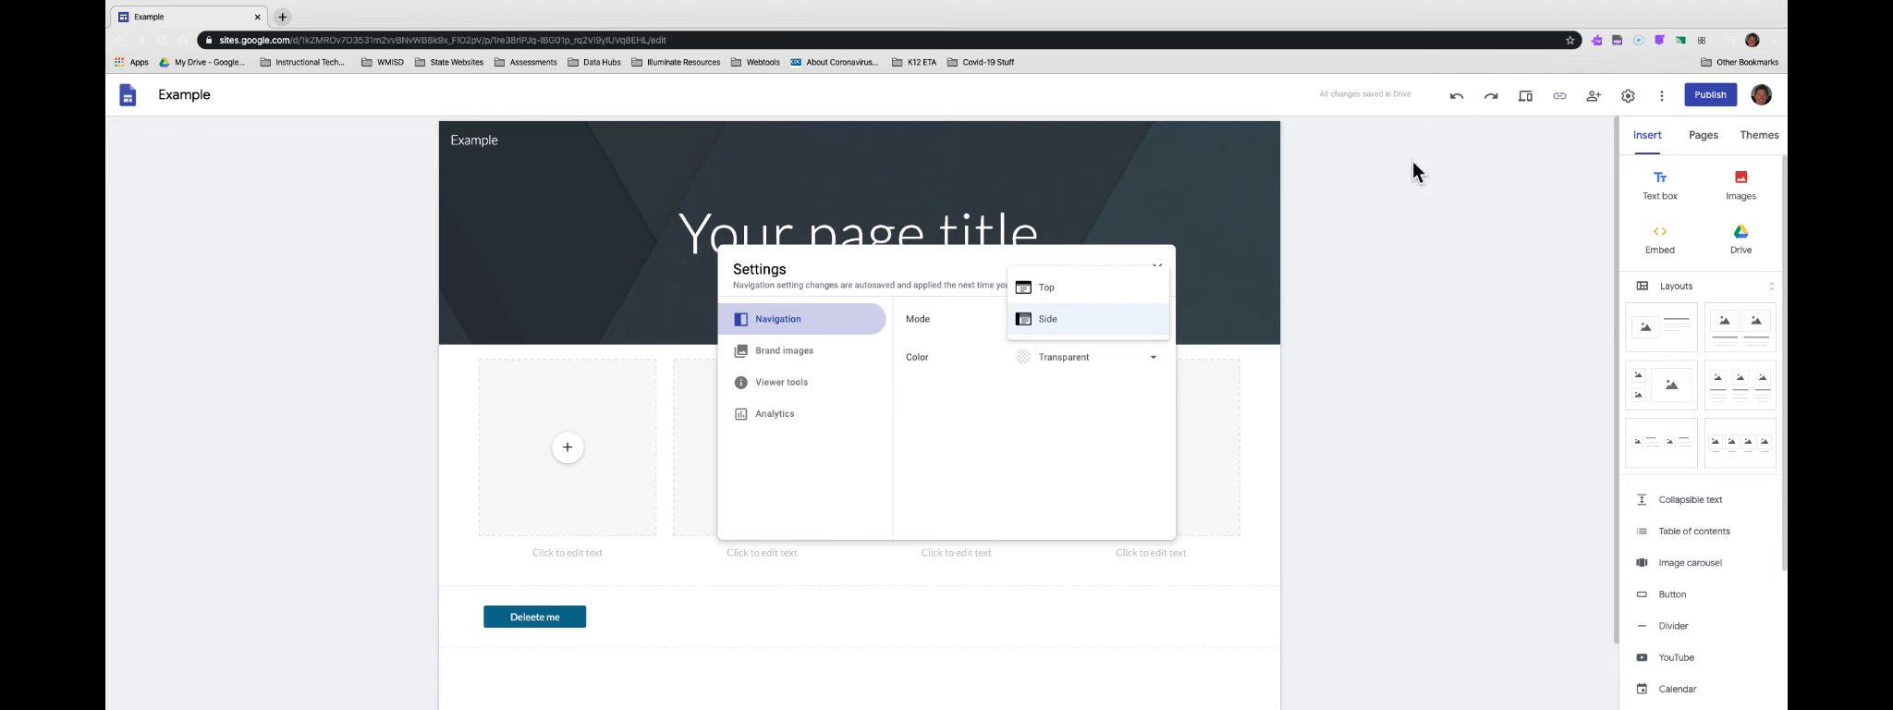
left_click(1048, 289)
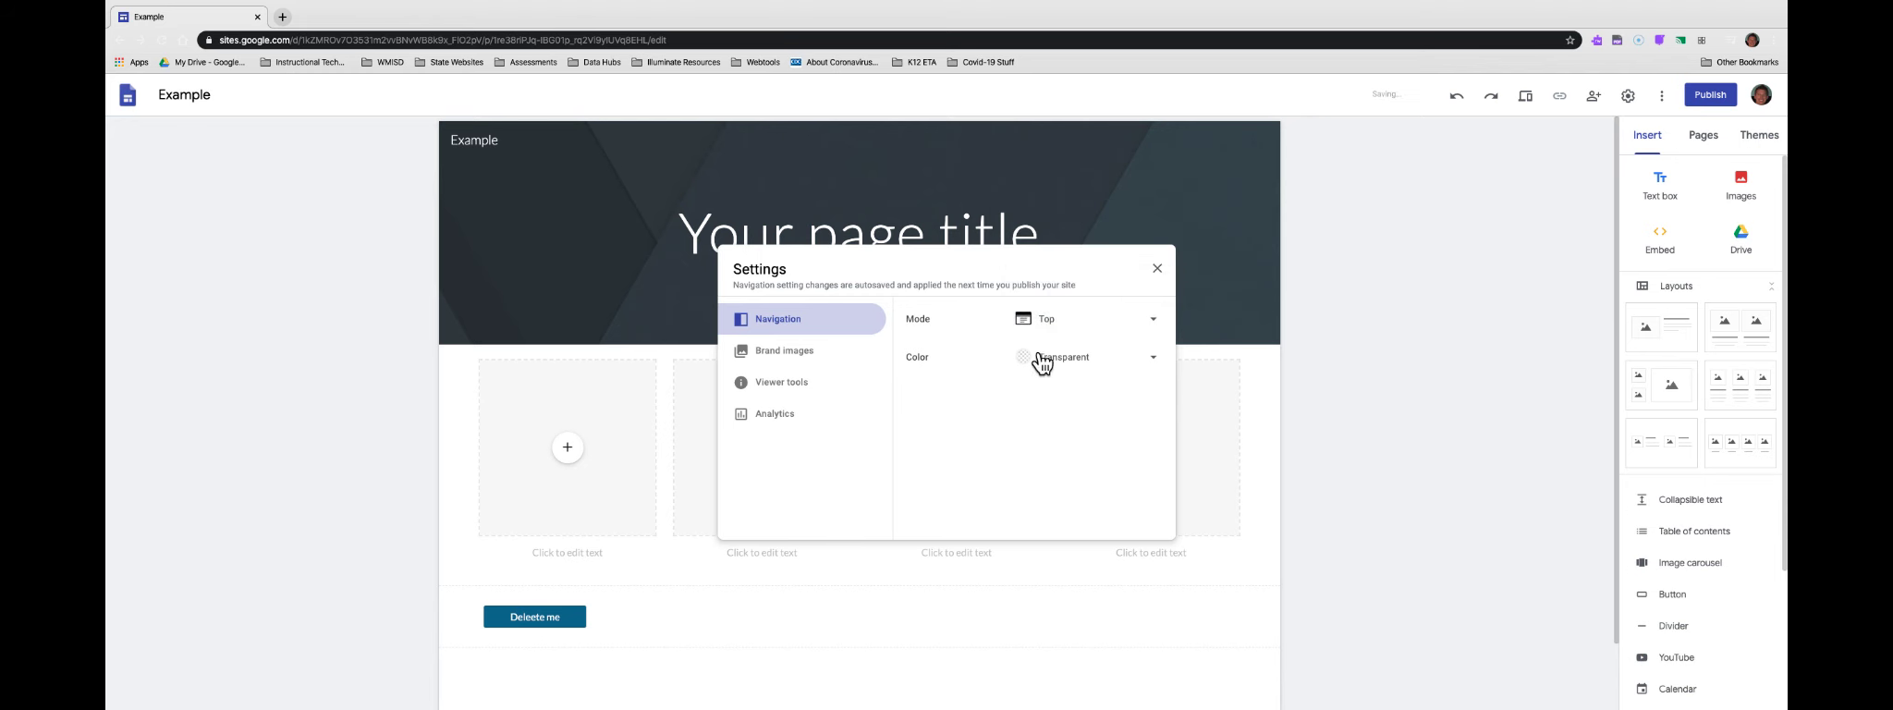
Try the White and Black navigation colors, set the color back to Transparent, and leave the site settings
left_click(1042, 363)
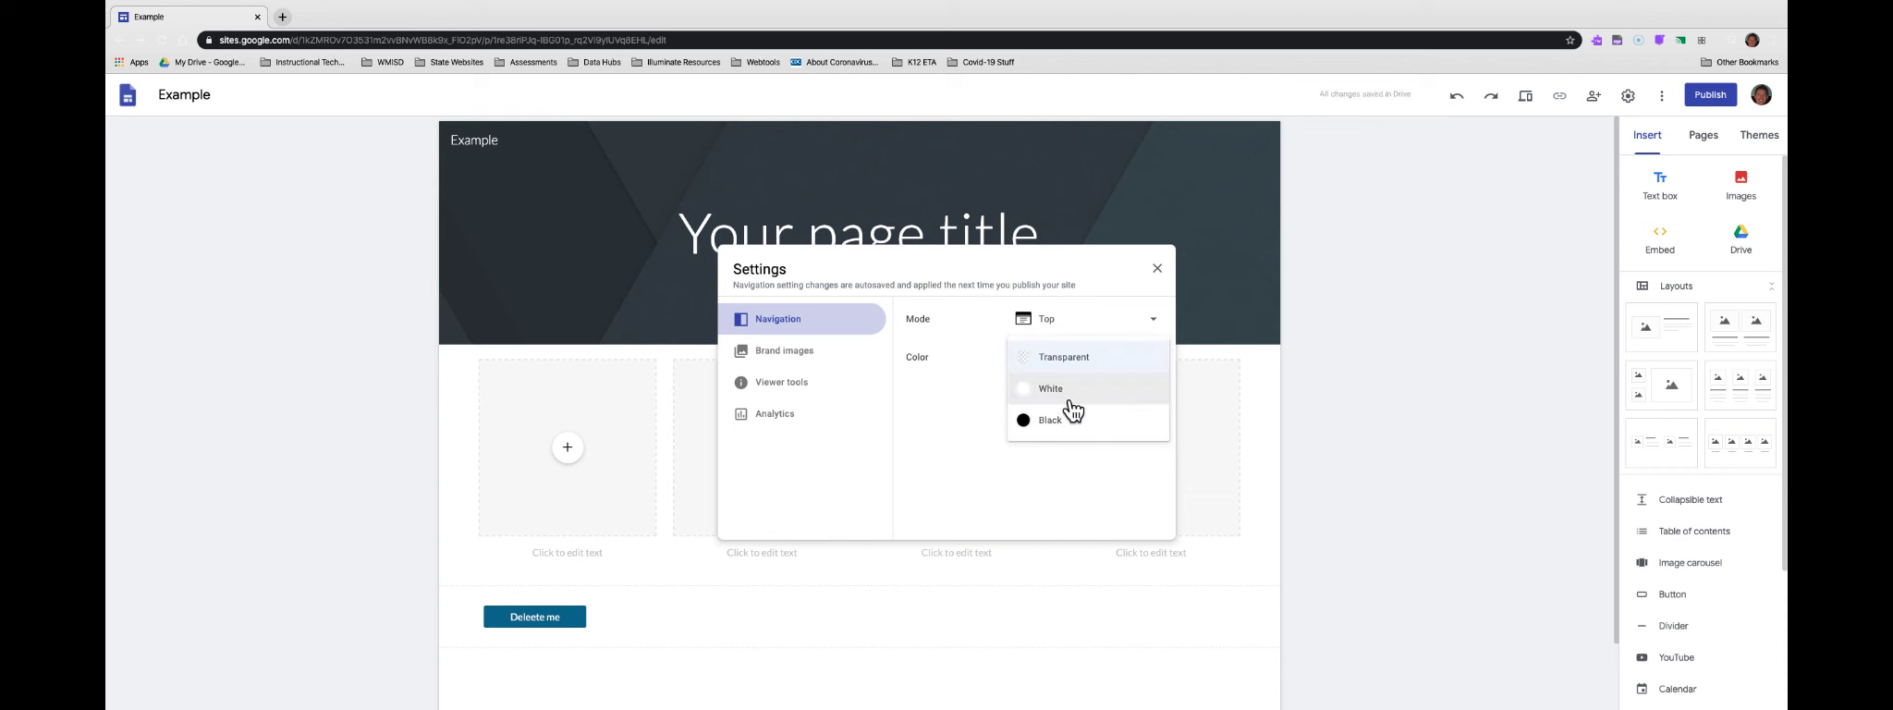
left_click(1067, 407)
left_click(1057, 370)
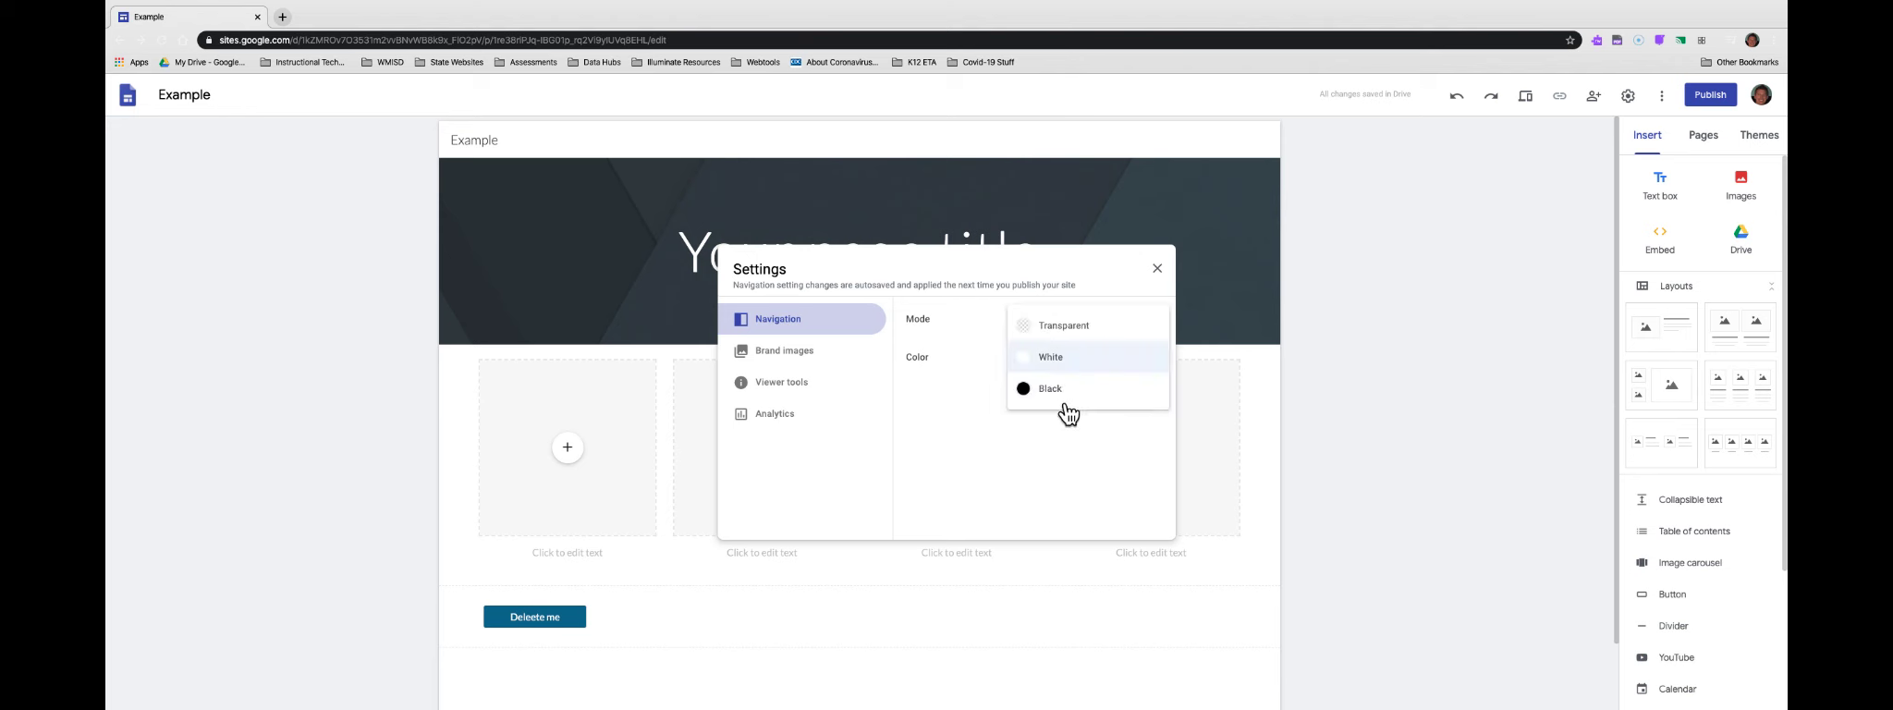
left_click(1070, 393)
left_click(1073, 362)
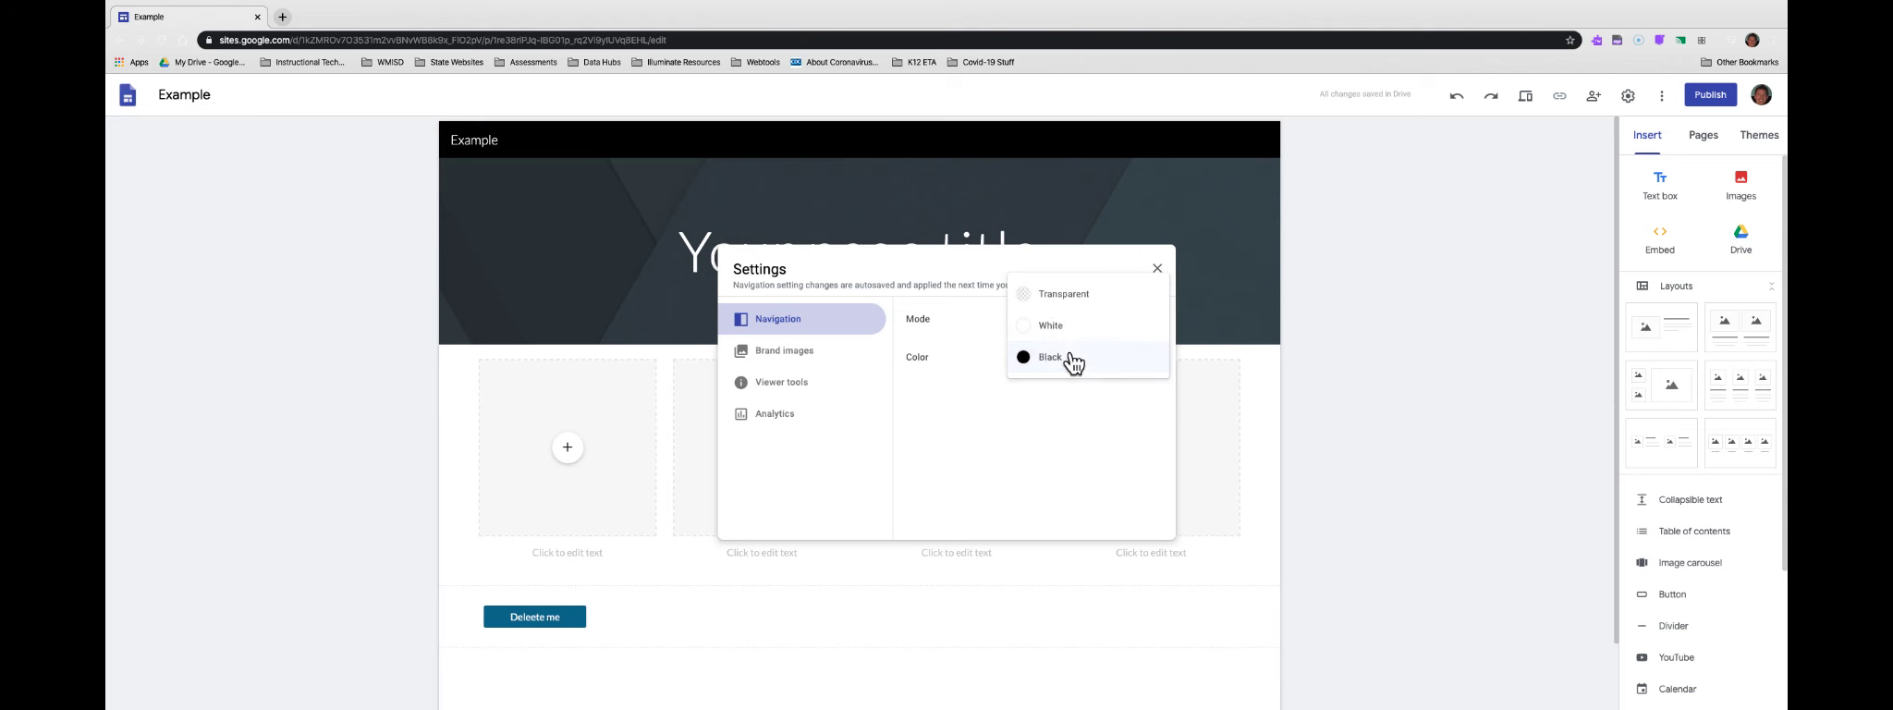
left_click(1065, 296)
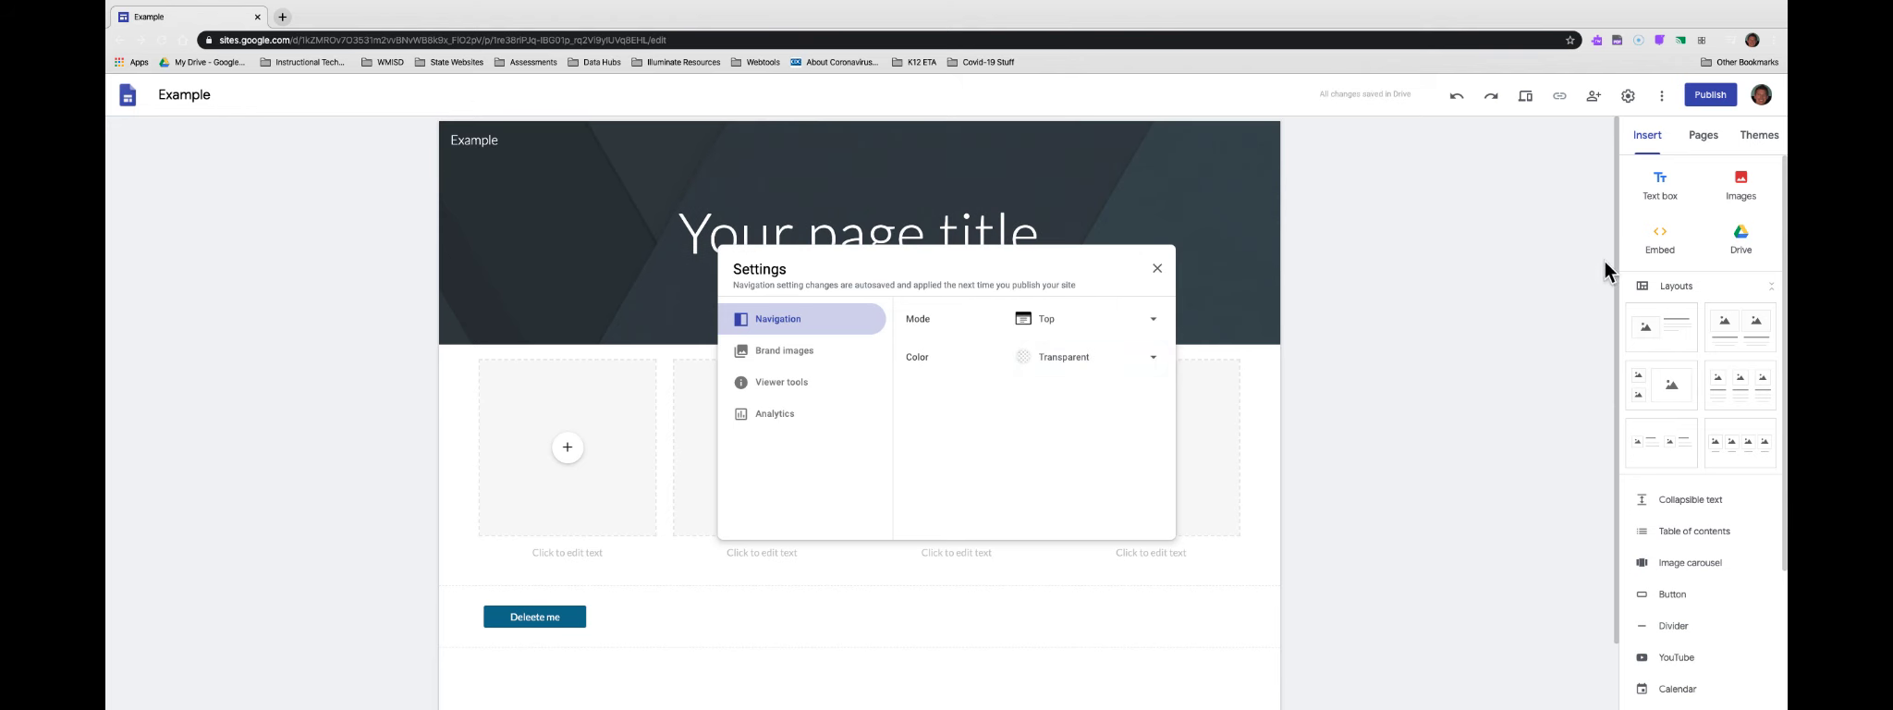
left_click(1158, 269)
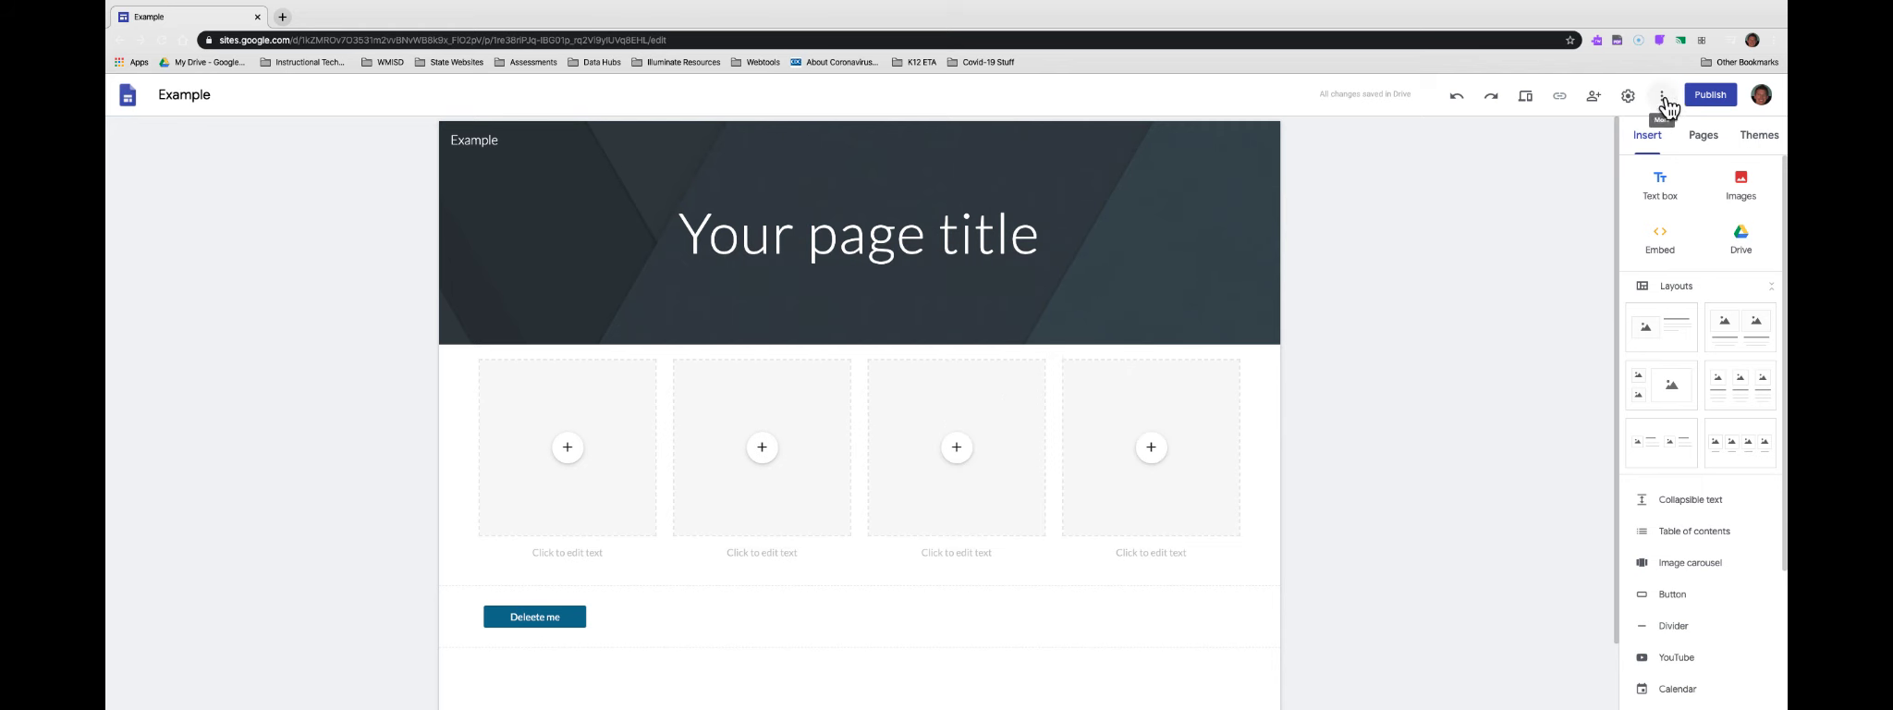
Review the additional site options, such as version history and site duplication, and the site's list of pages
left_click(1663, 101)
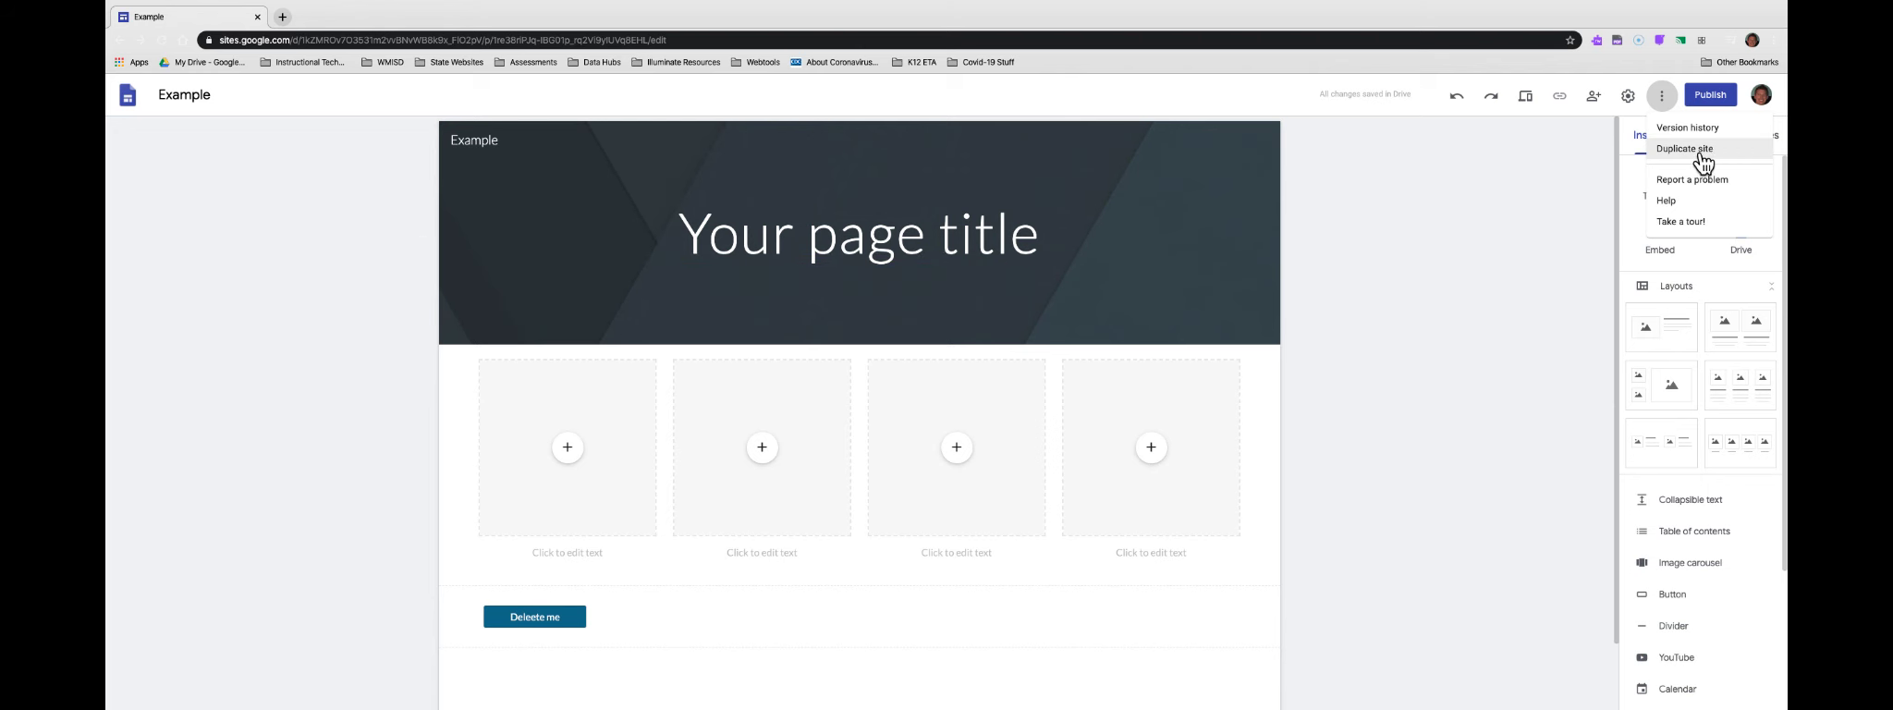
left_click(1448, 185)
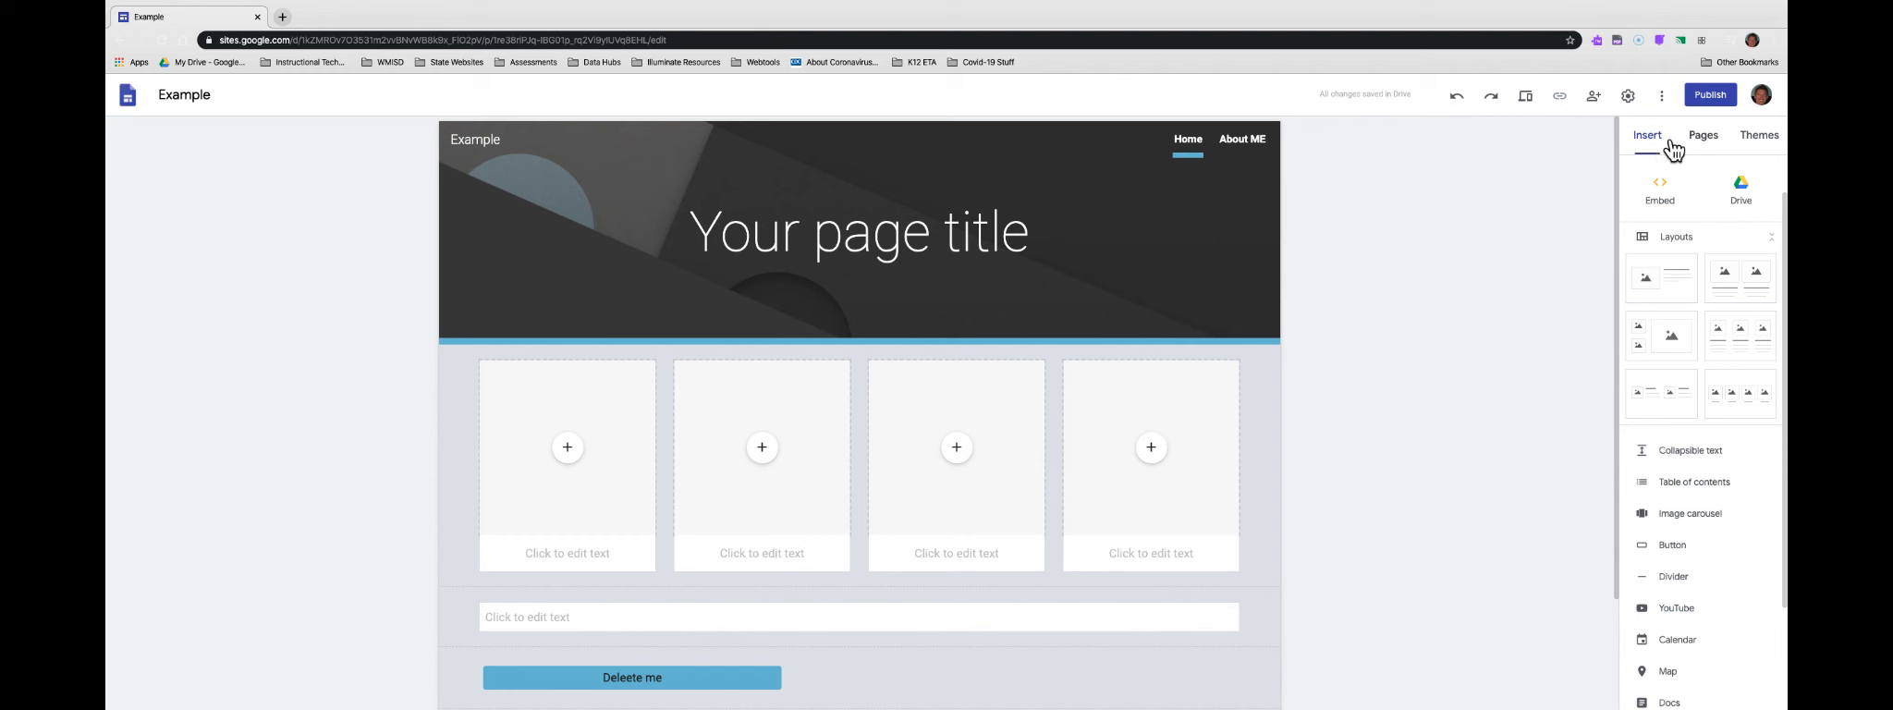
left_click(1704, 137)
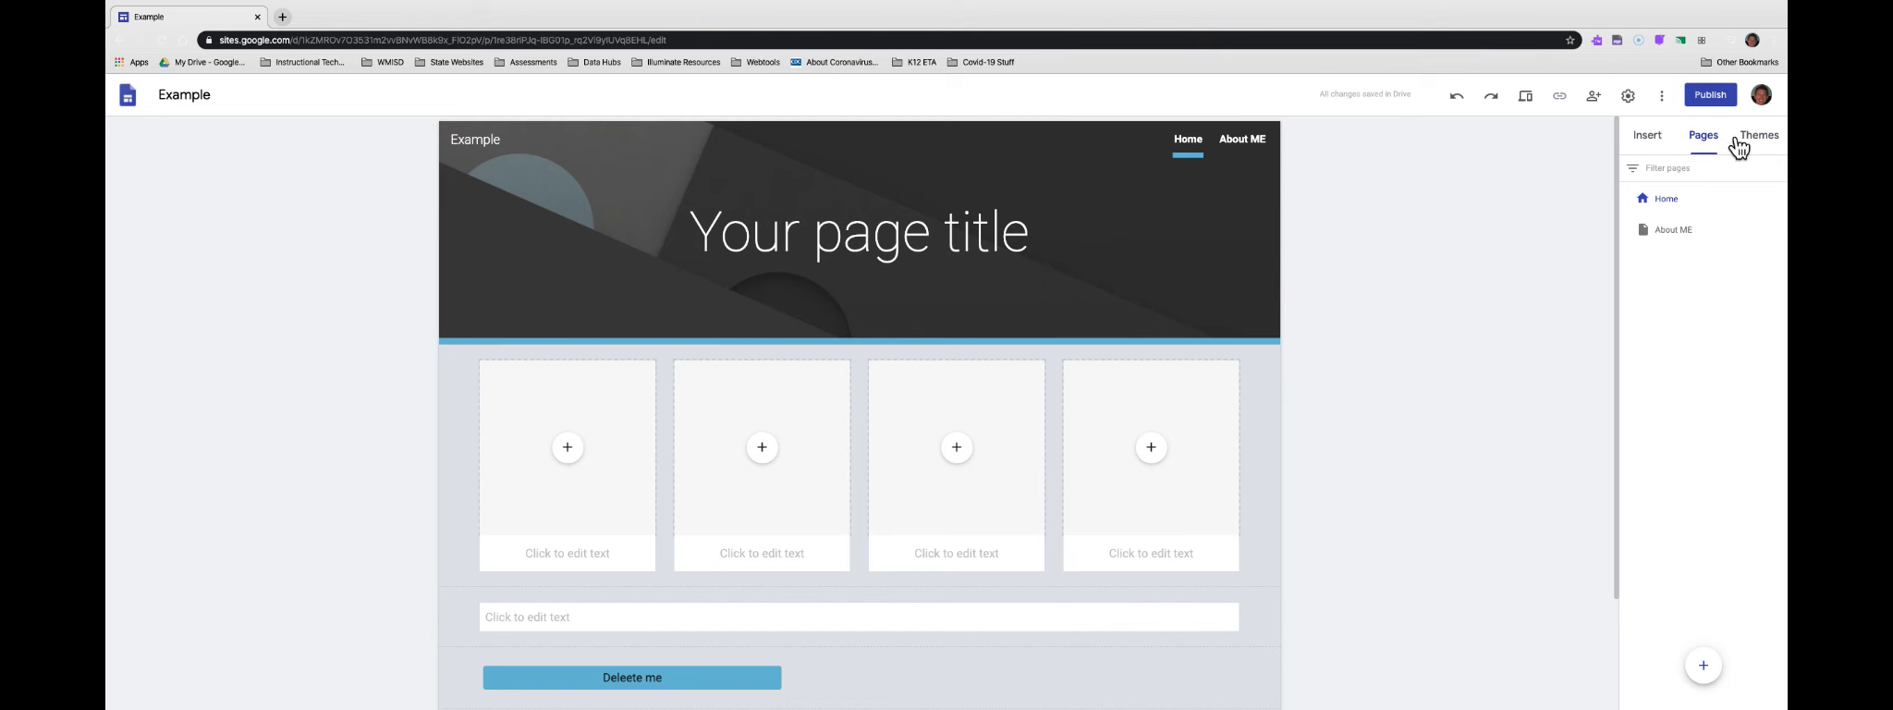
Apply the Aristotle theme to the site with the blue accent color
left_click(1764, 139)
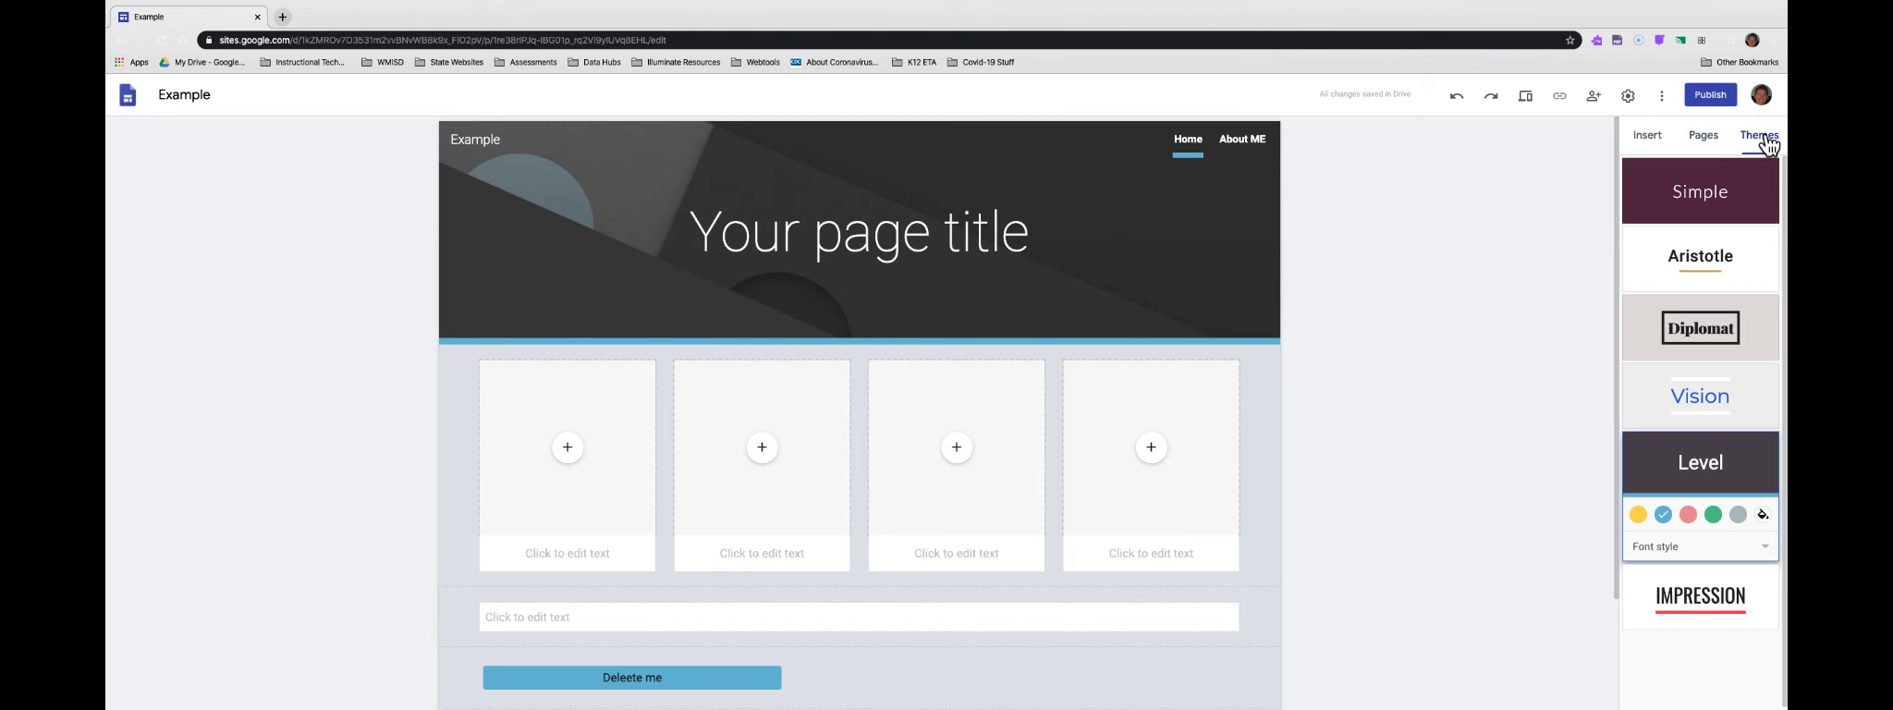
left_click(1707, 269)
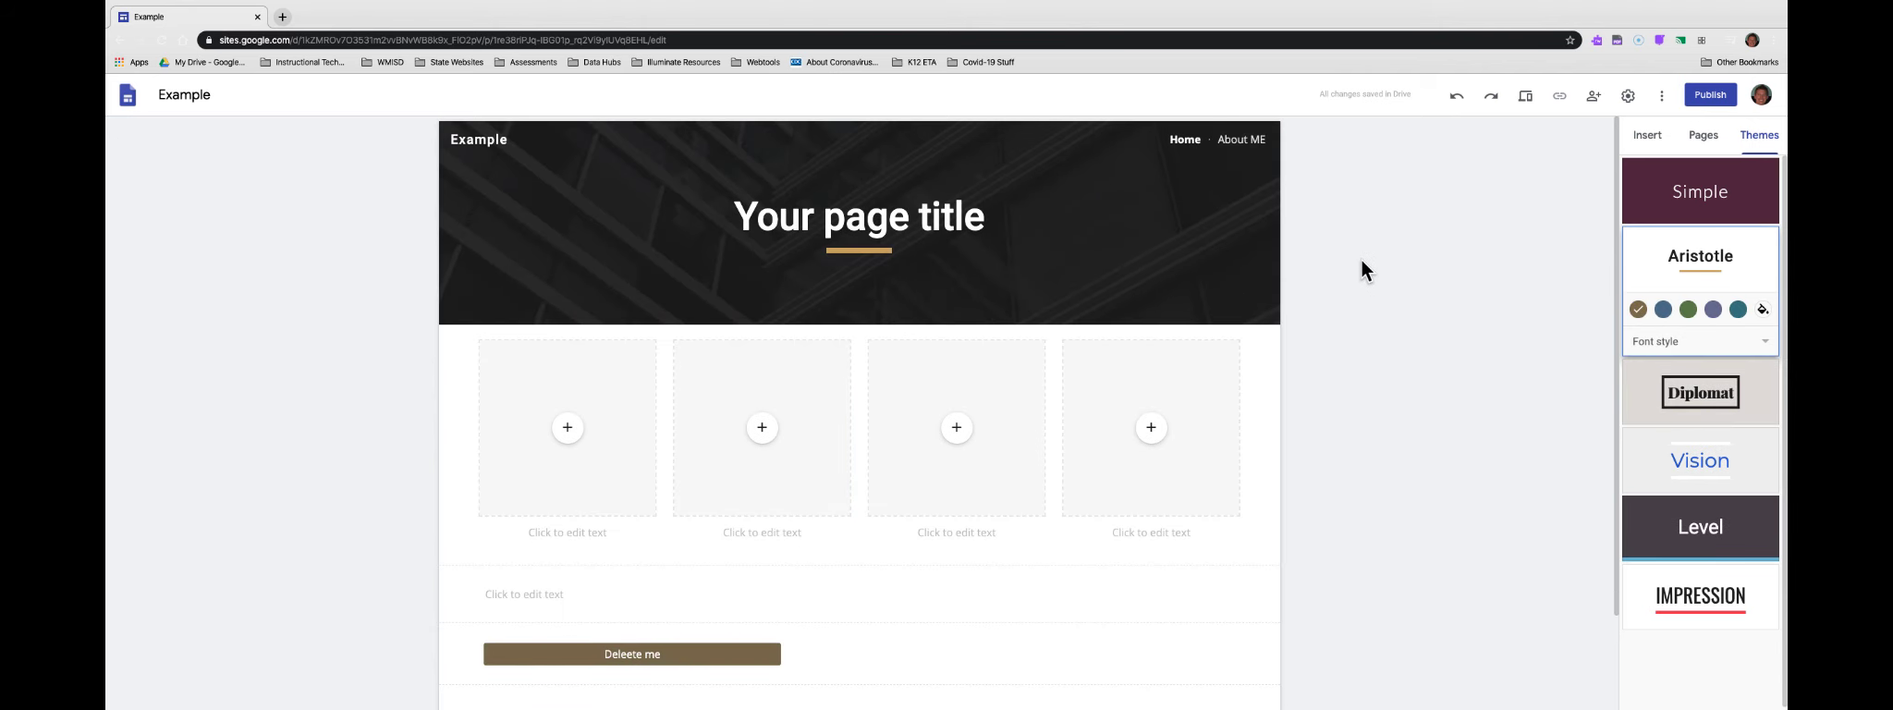
left_click(1663, 311)
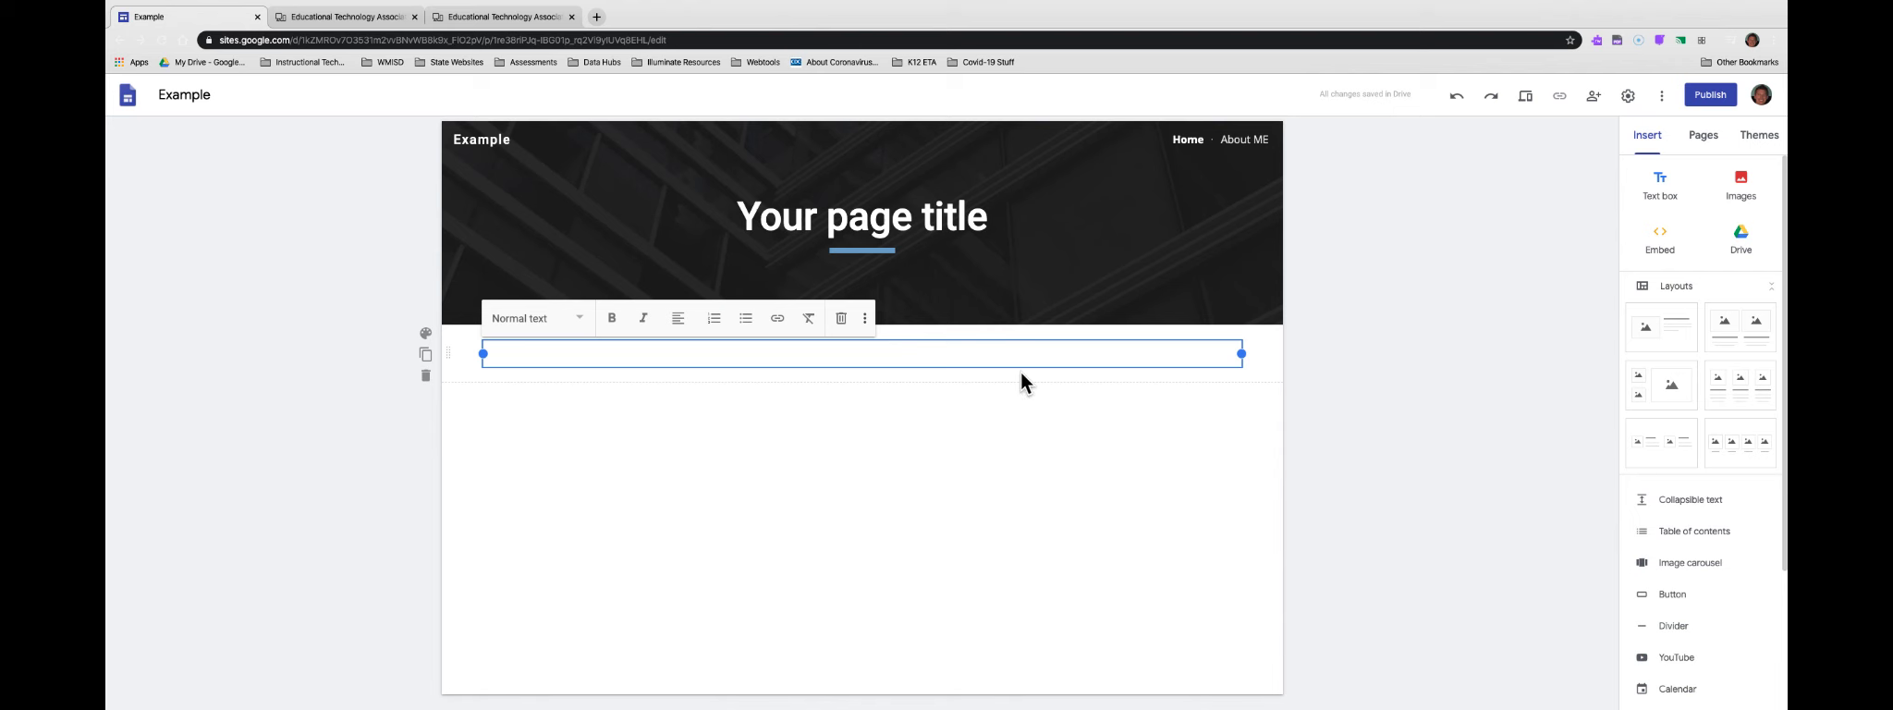
Keep the Normal text style for the empty text box below the page header and center its text
left_click(567, 324)
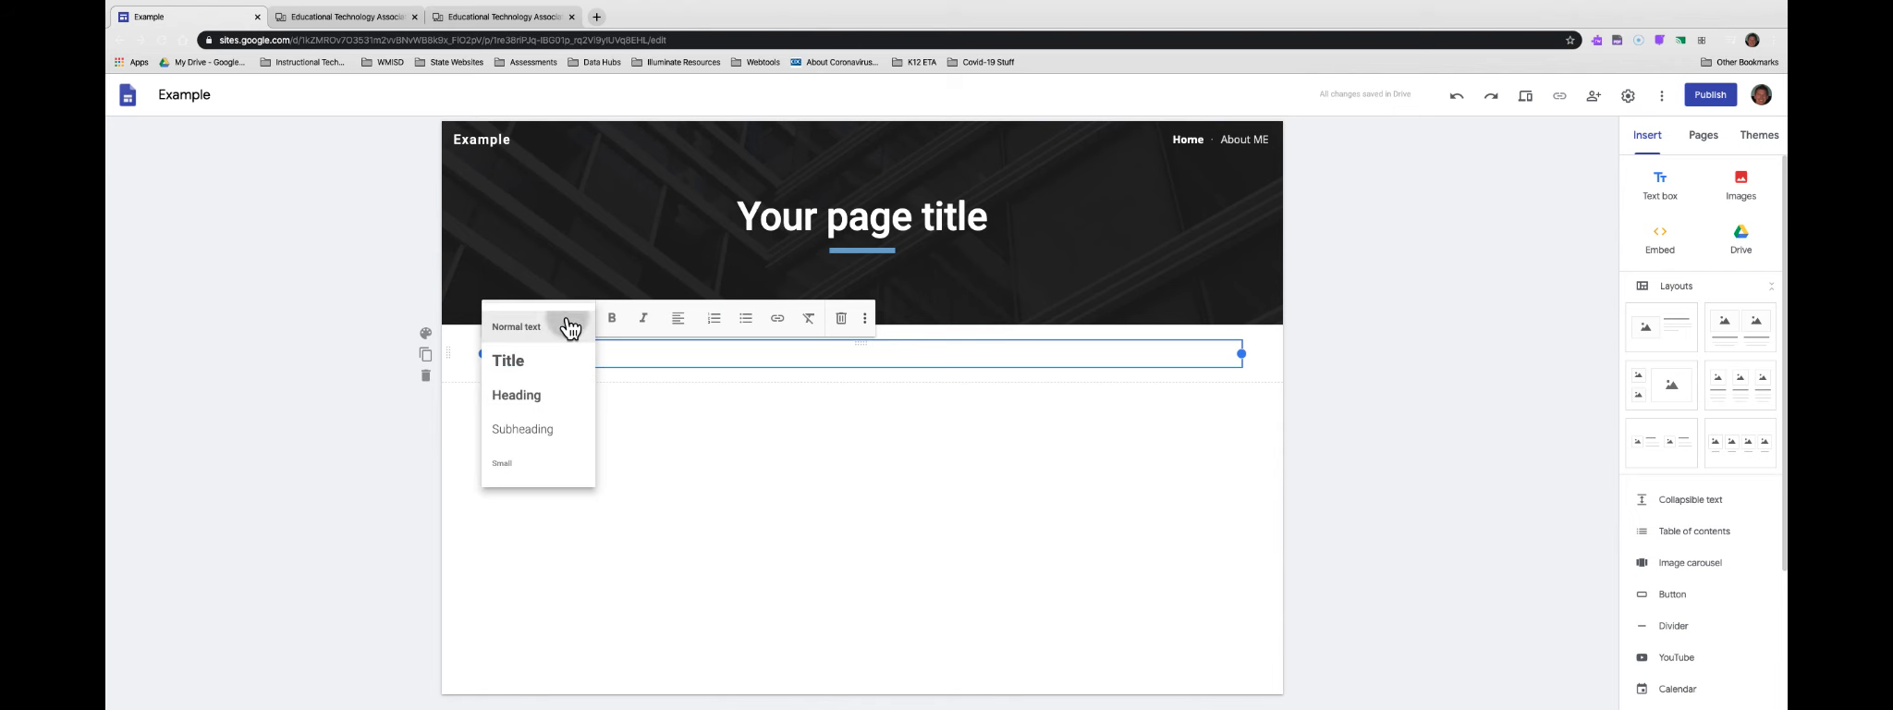
left_click(571, 326)
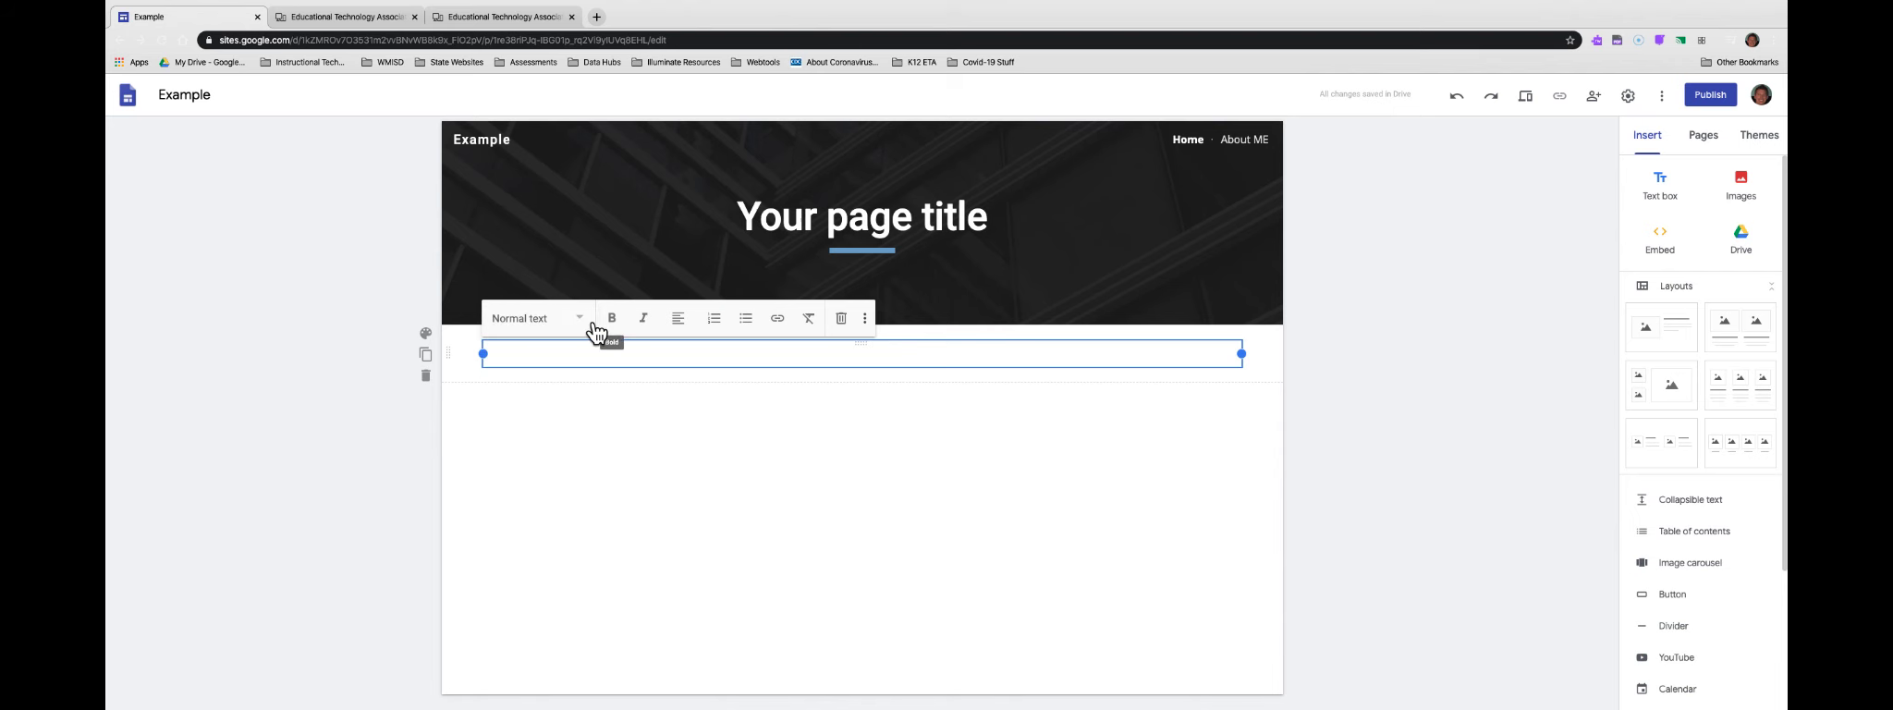
left_click(679, 319)
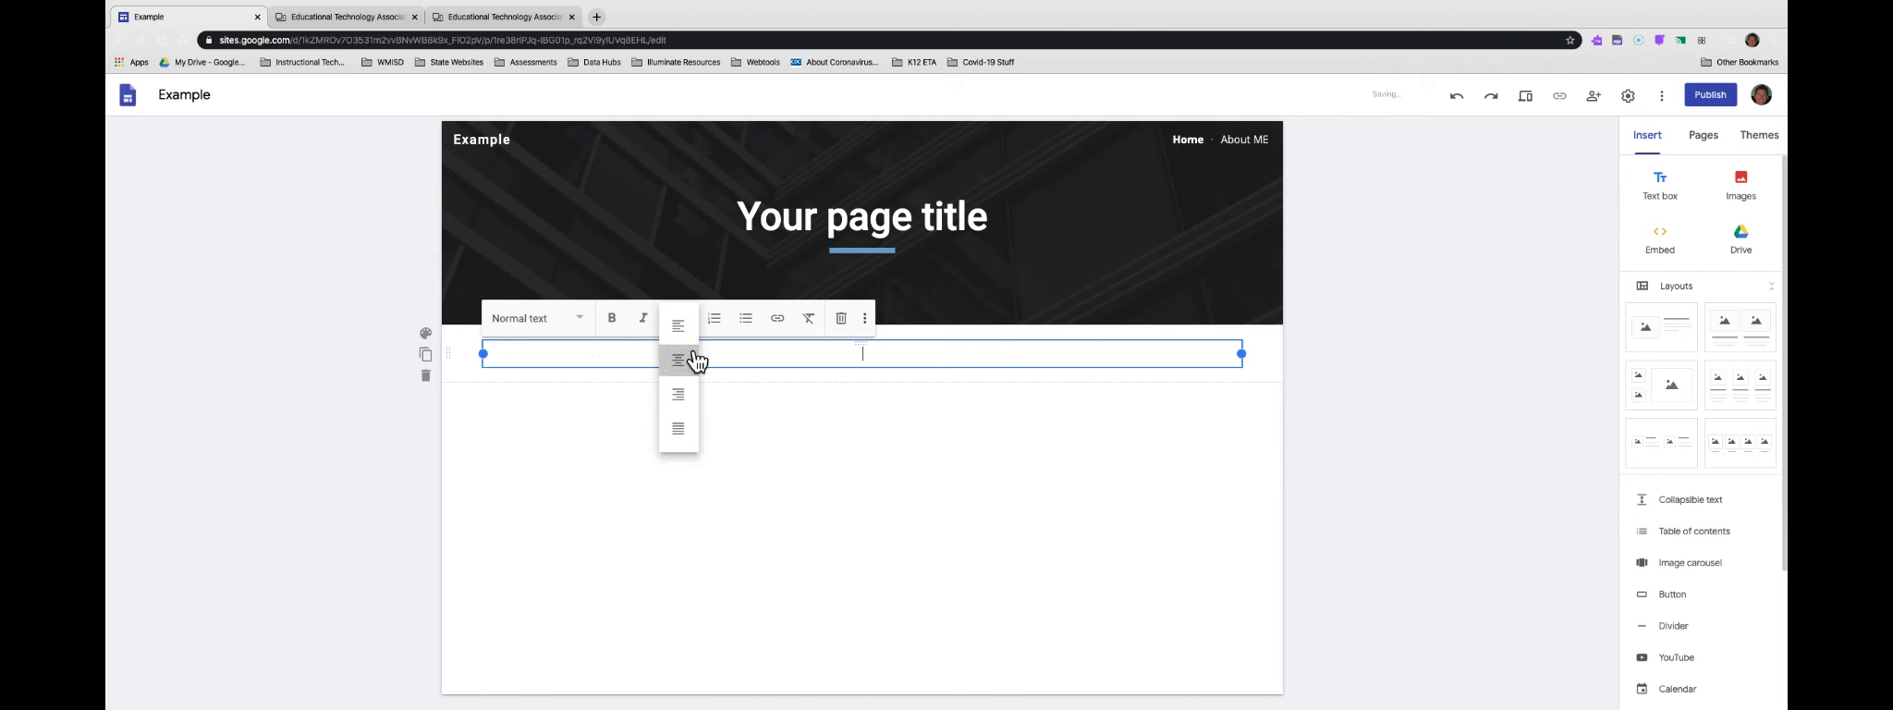
Confirm center alignment for the empty text box, and look at its link, code font and strikethrough options without applying them
left_click(688, 358)
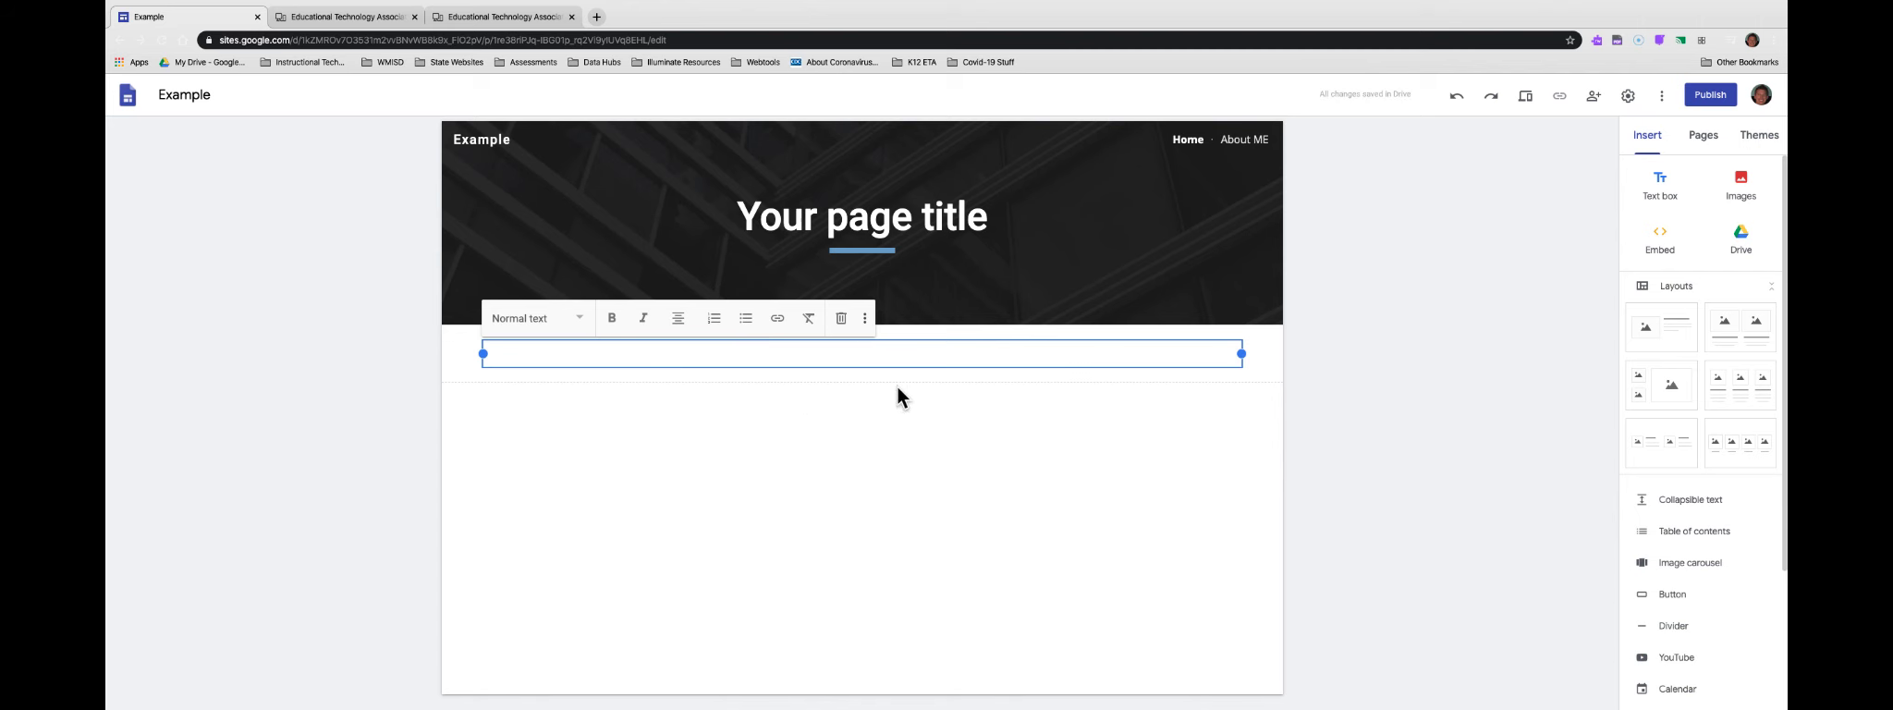
left_click(777, 318)
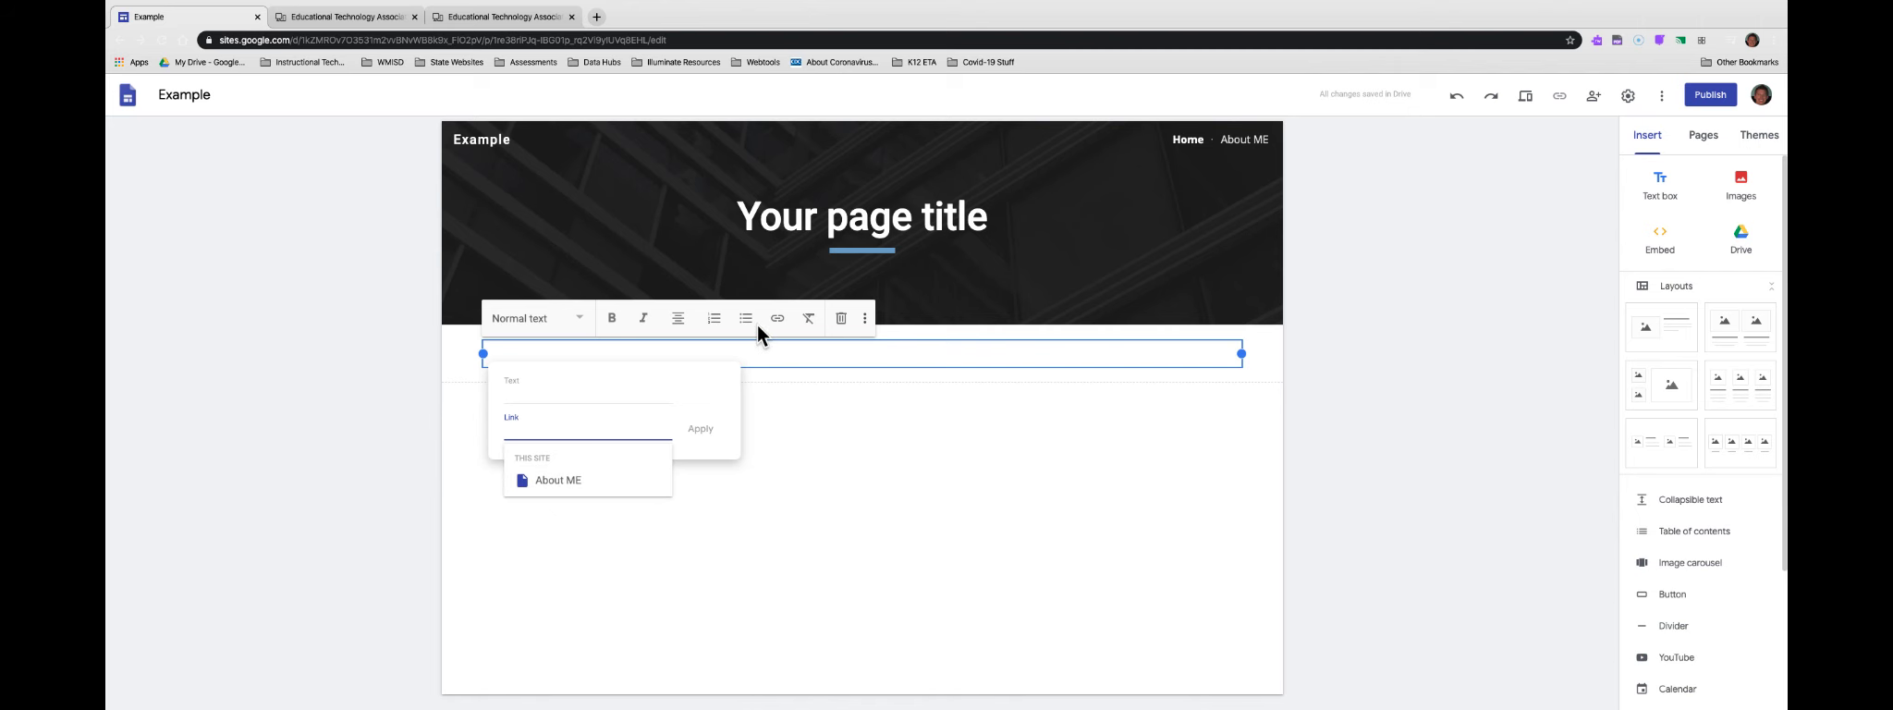
left_click(782, 314)
left_click(670, 347)
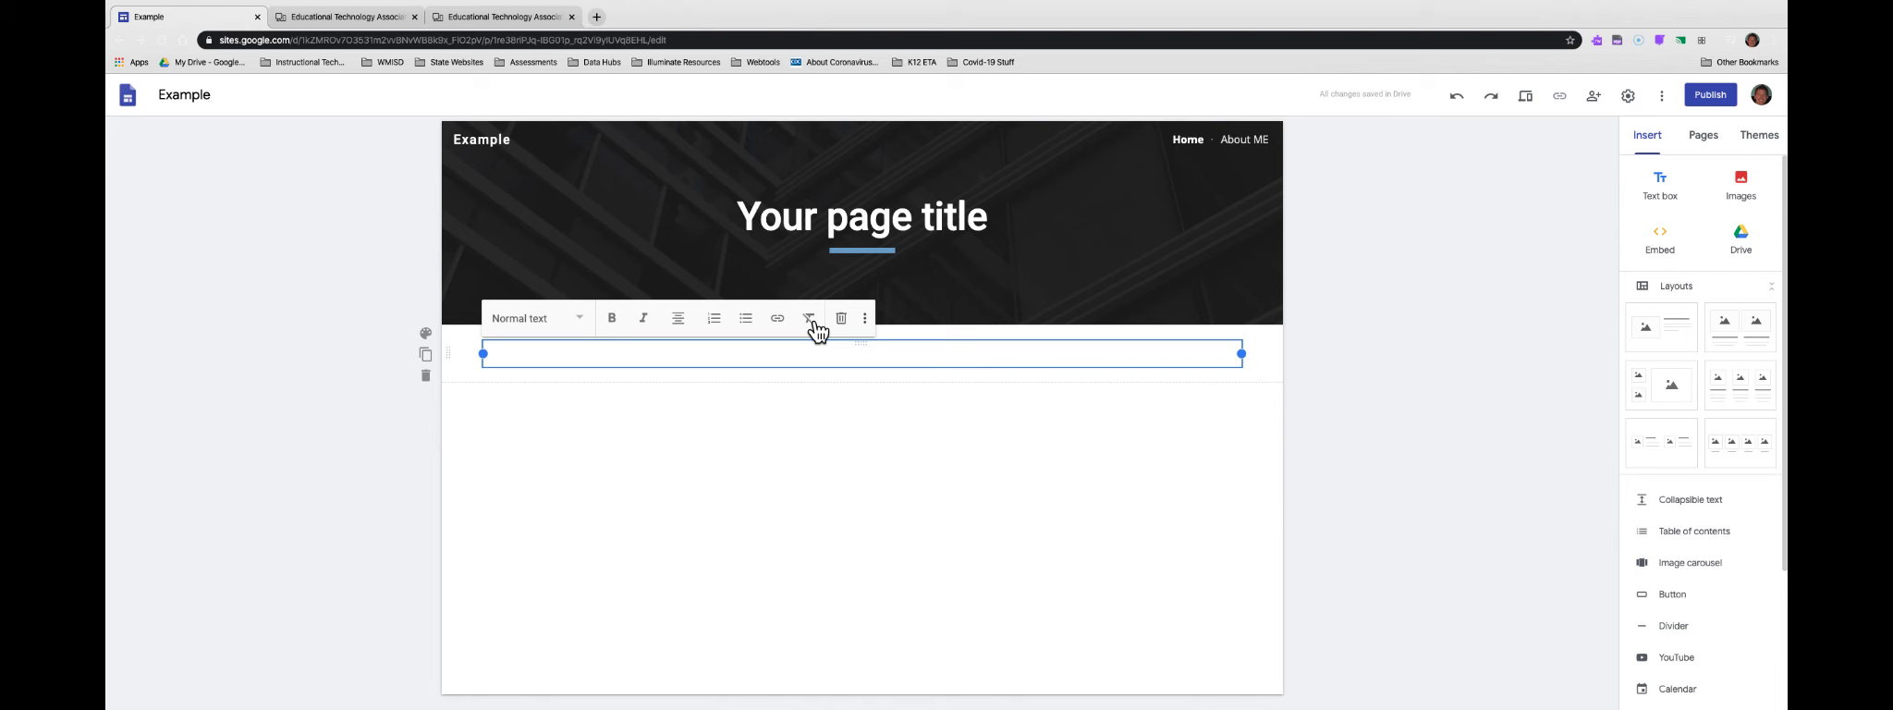
left_click(868, 319)
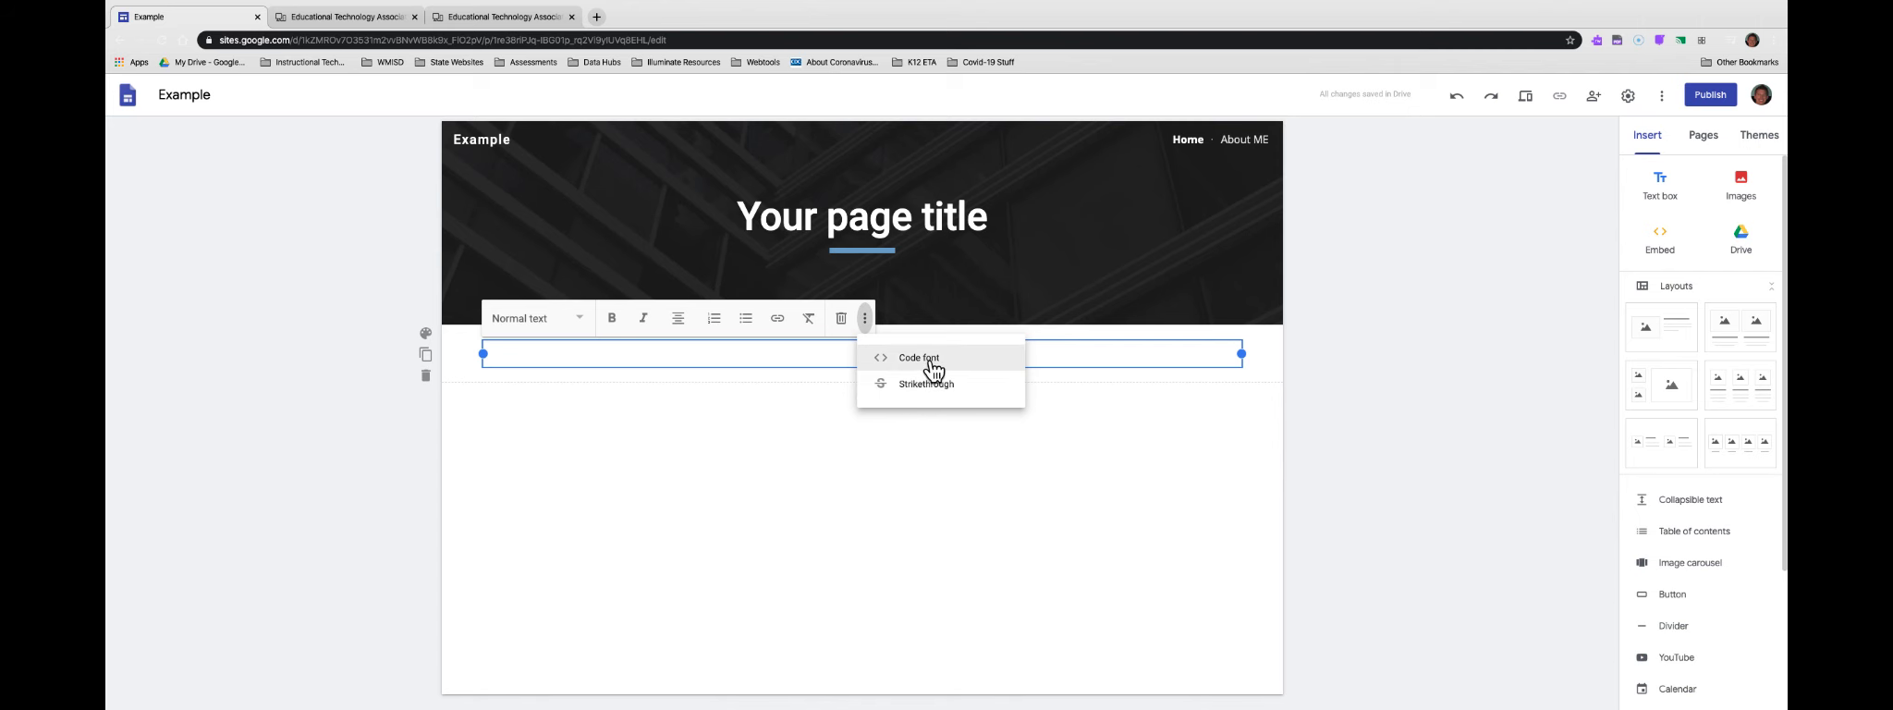
left_click(570, 346)
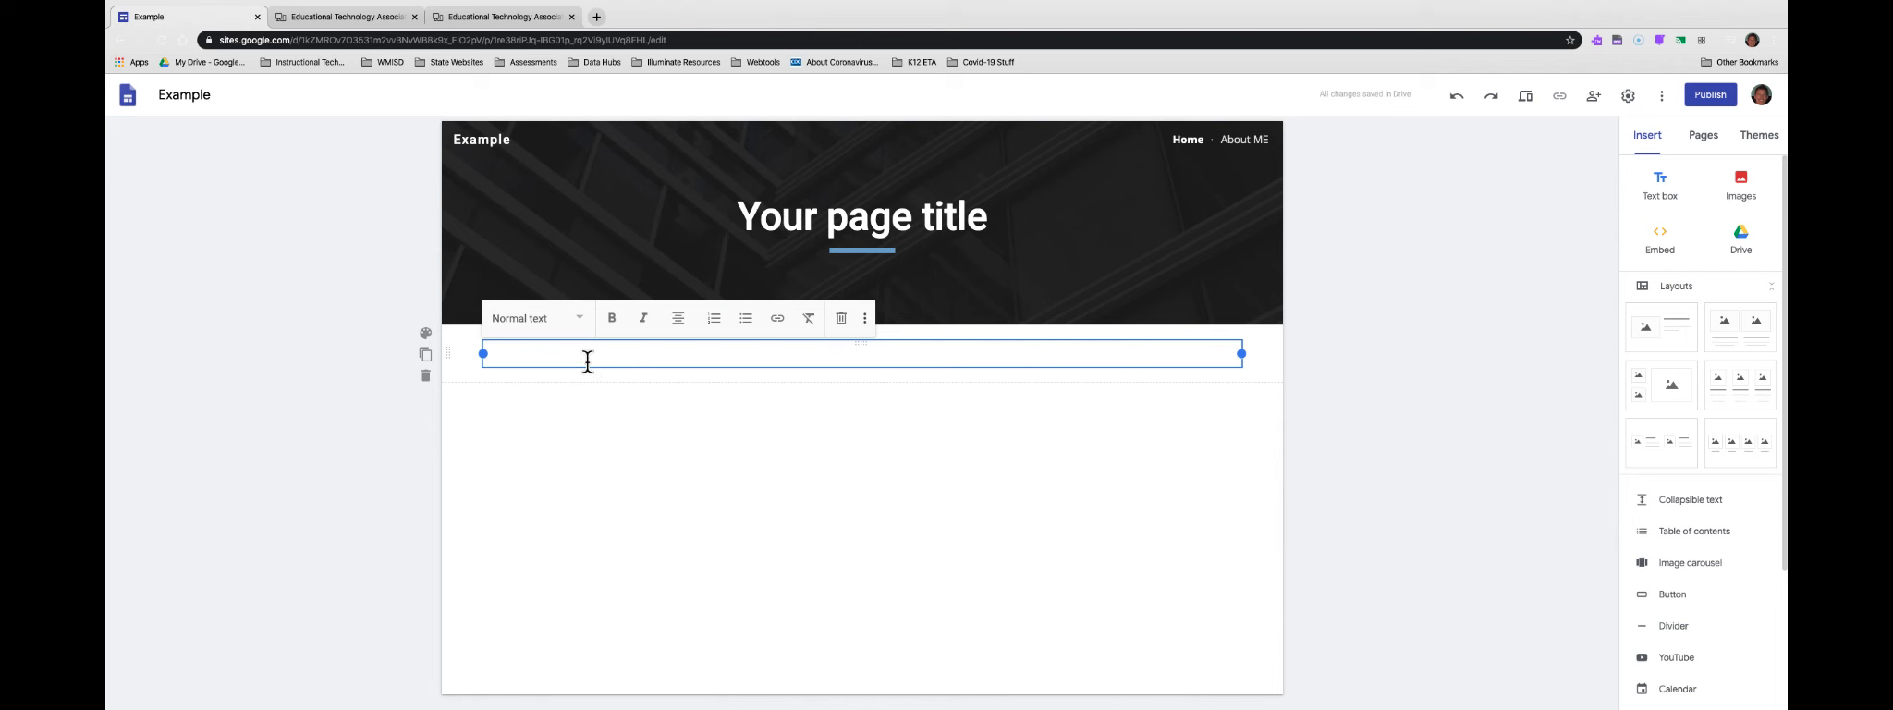
left_click(728, 426)
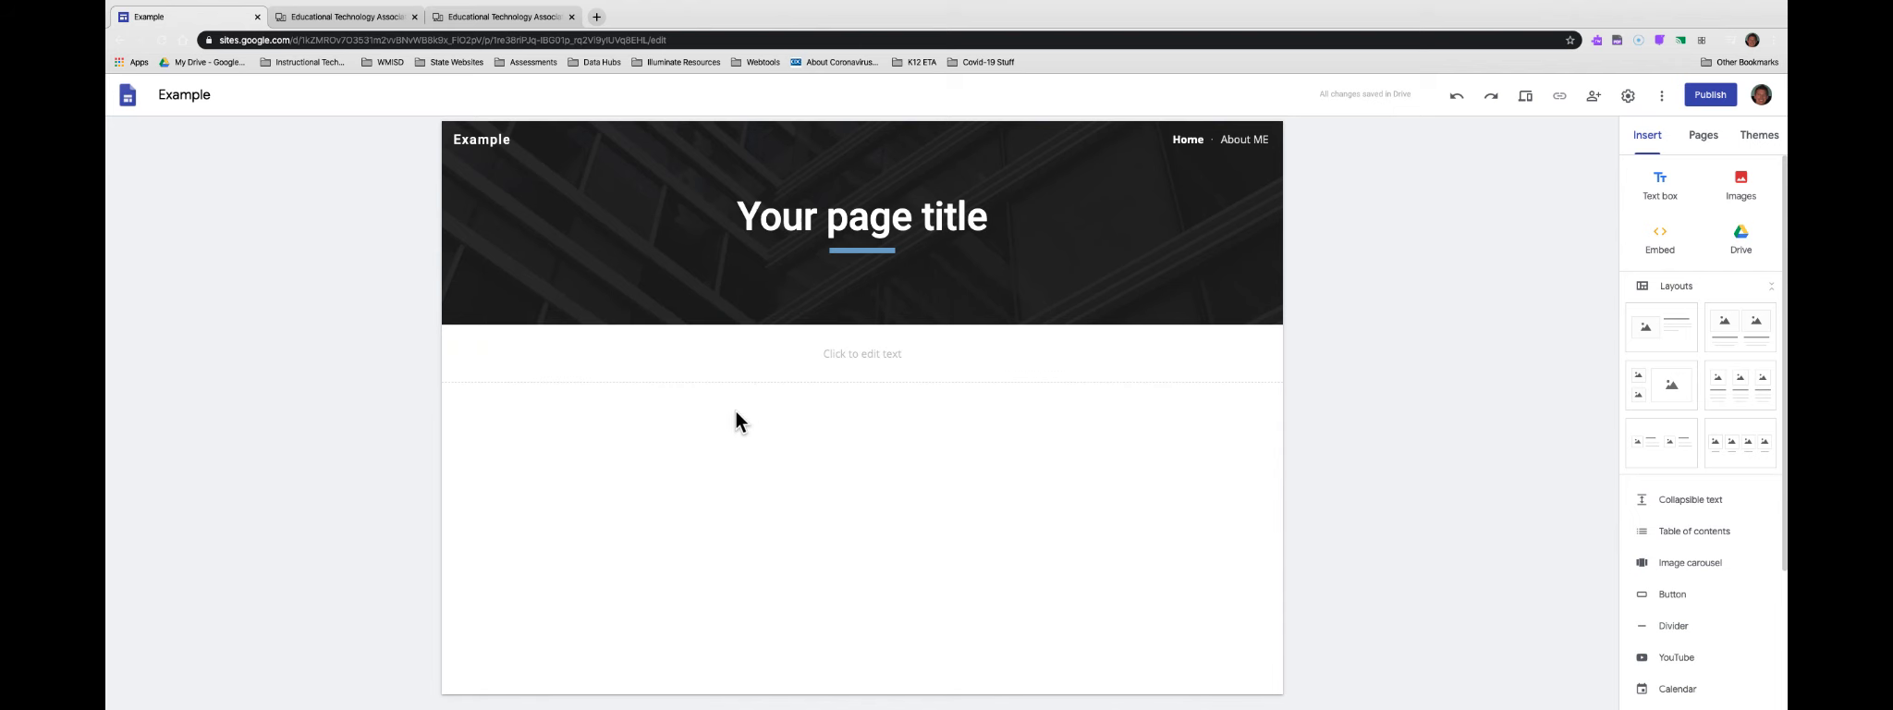
Enter "about ME" in the text box and move the page title from the header into the same section above it
left_click(773, 360)
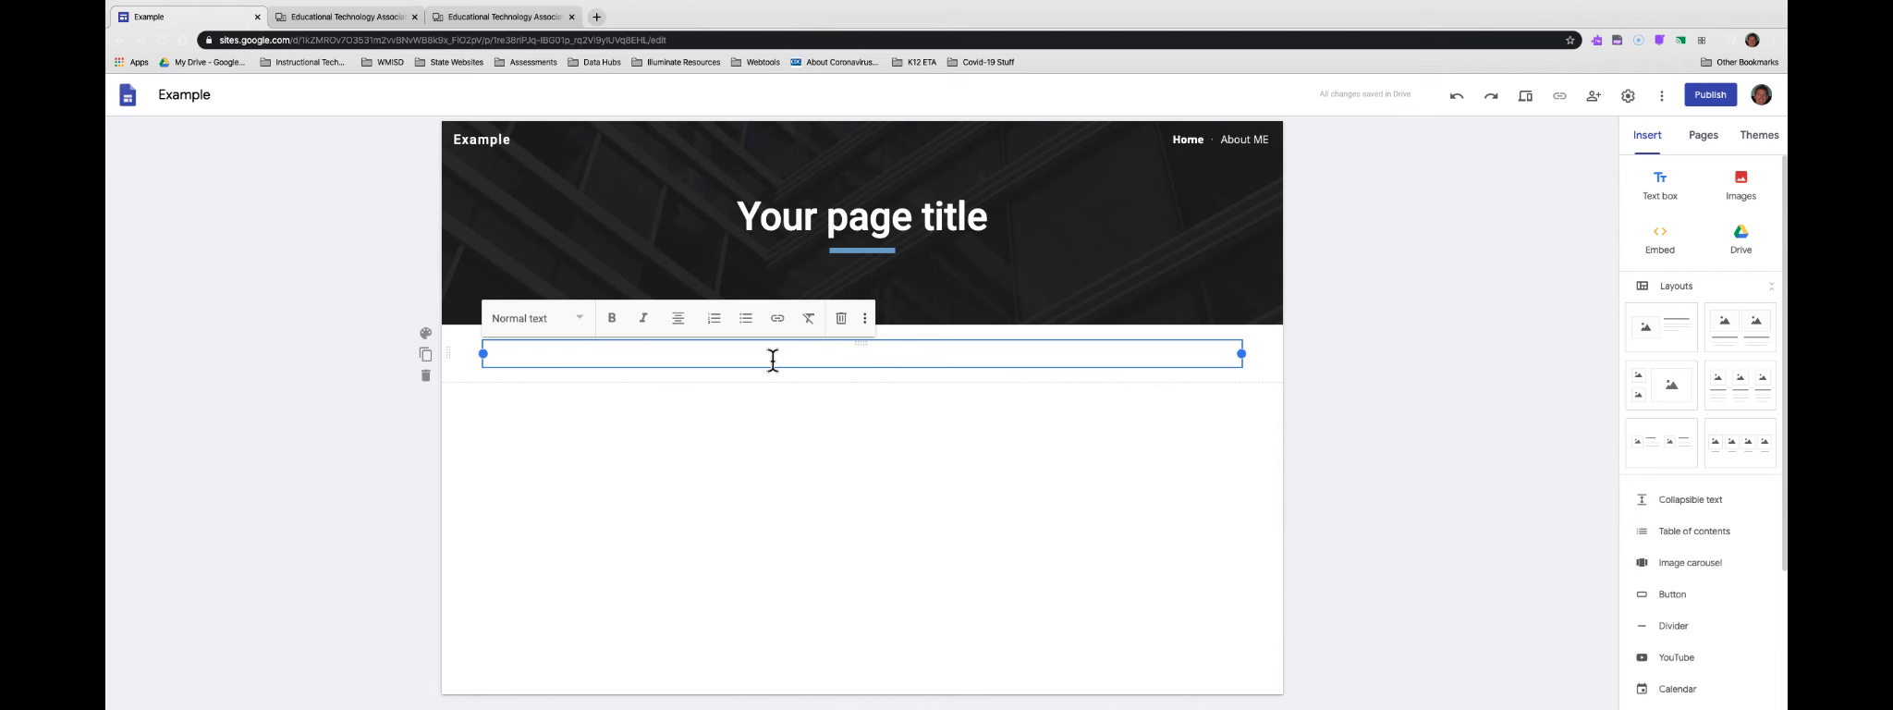
type("ME")
left_click(679, 479)
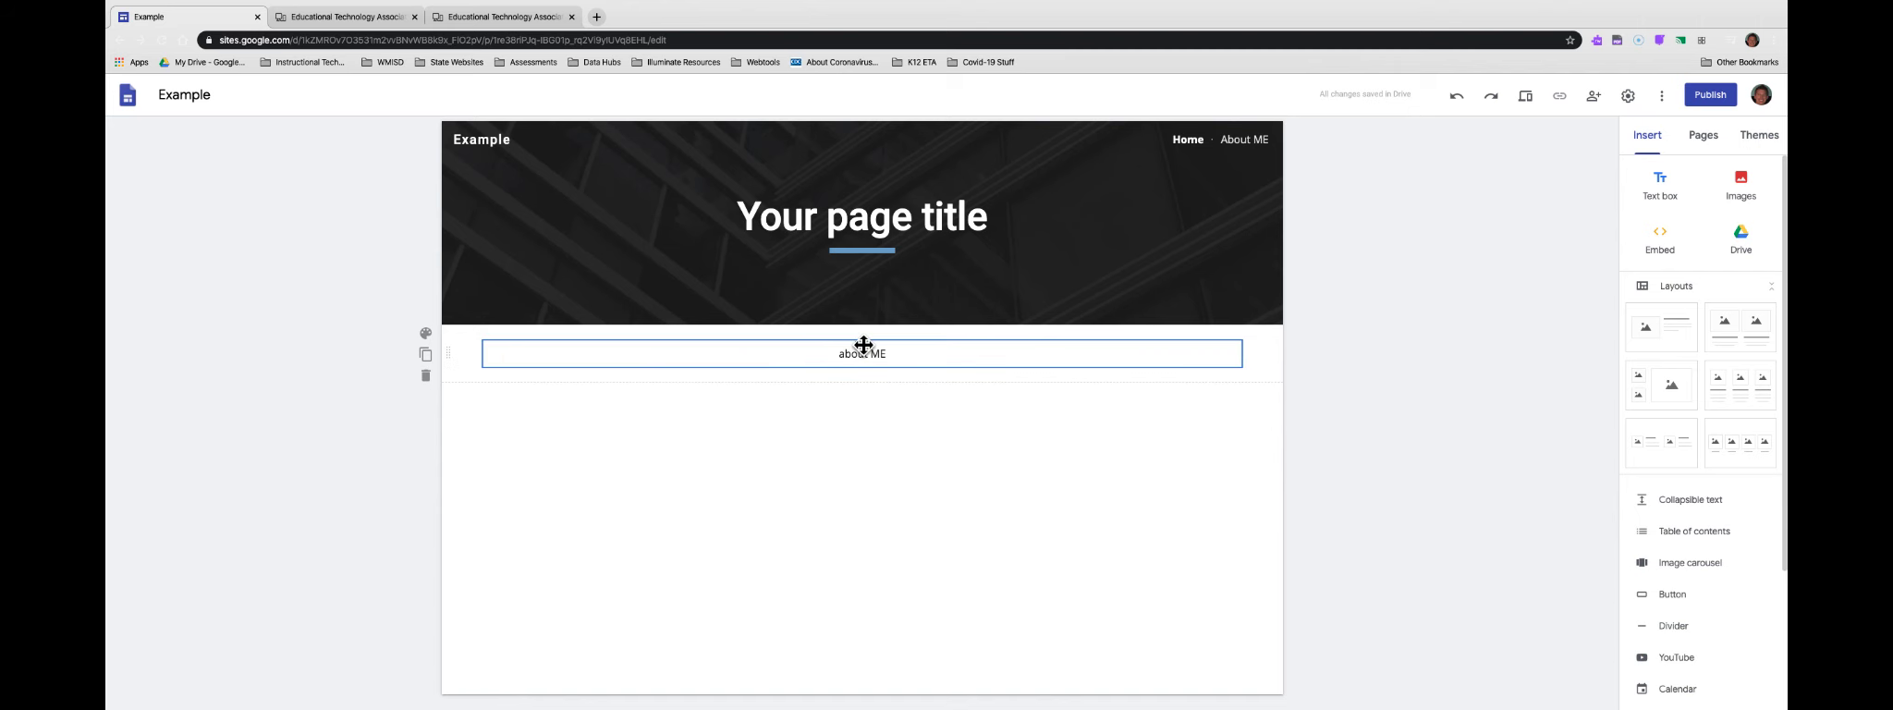
left_click_drag(863, 343, 854, 409)
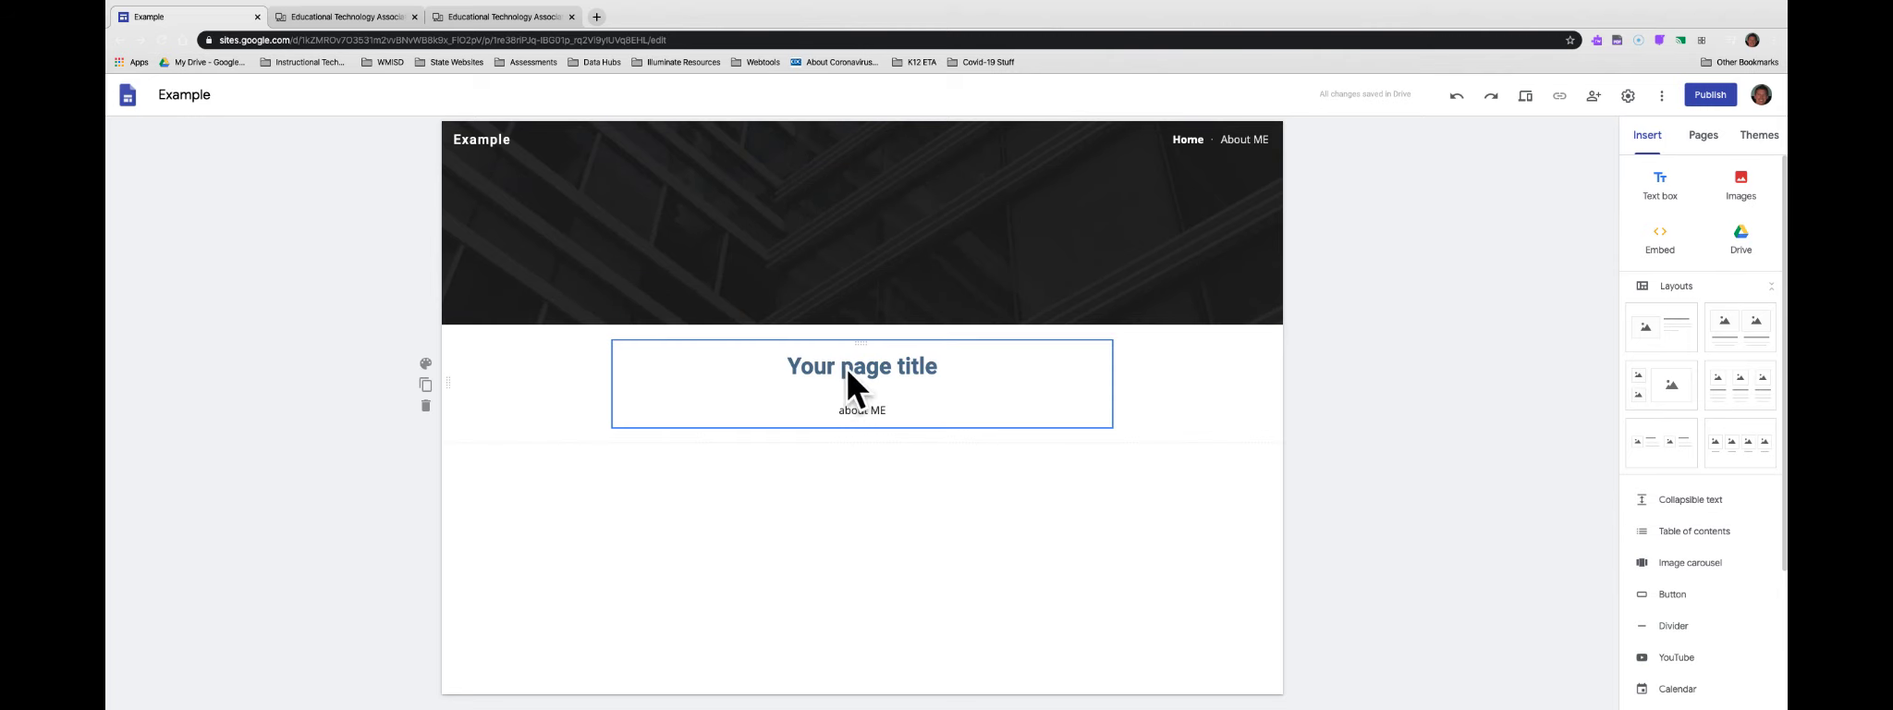
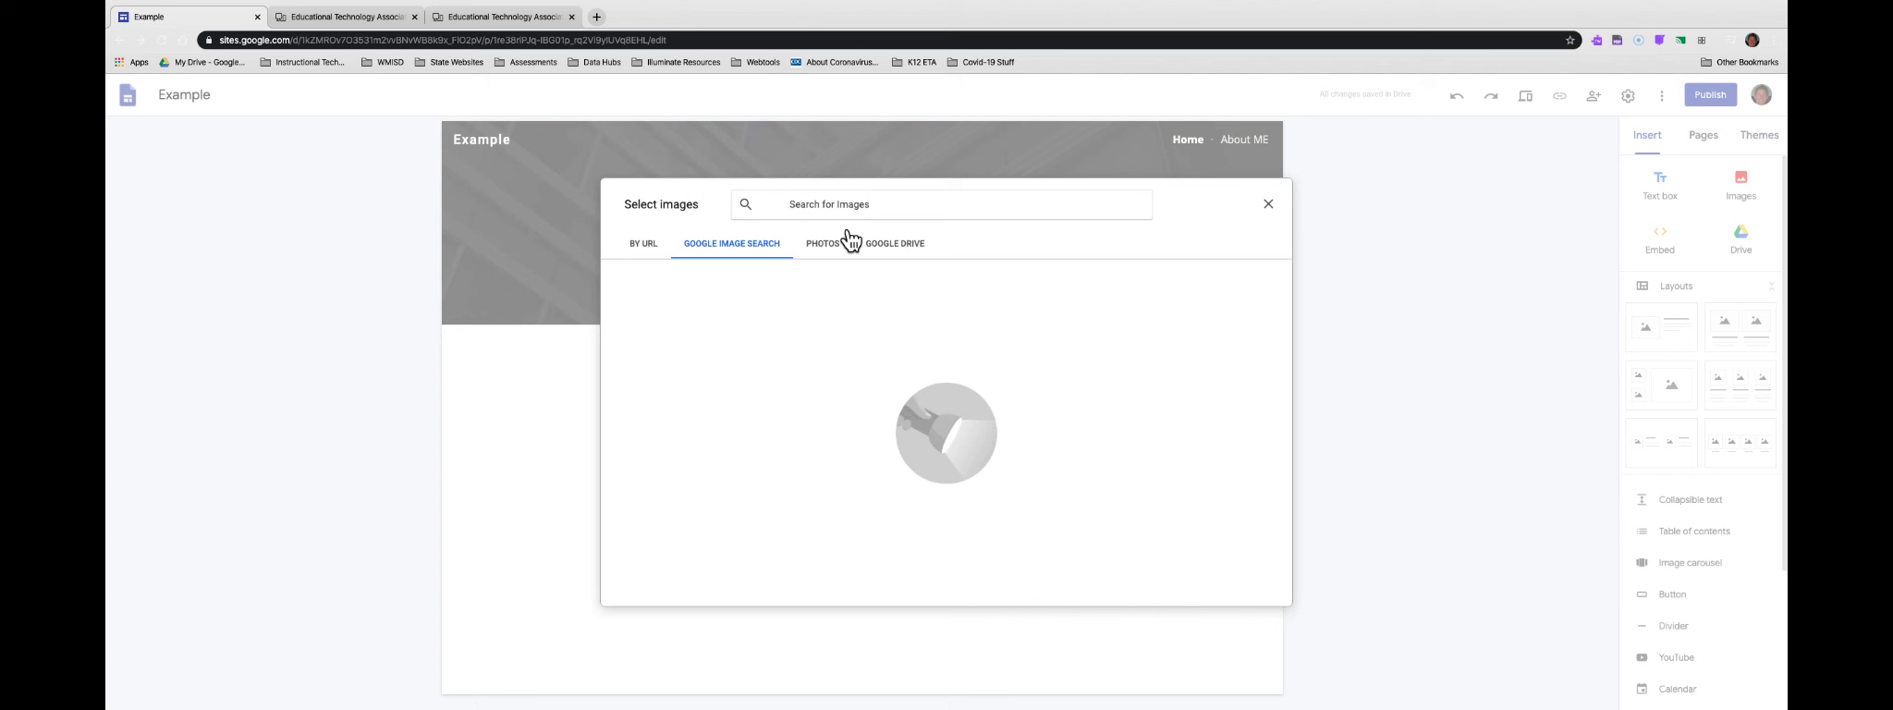
Search Google Images for "Google" and insert the first multicolored Google logo from the results into the page
type("Google")
key("Return")
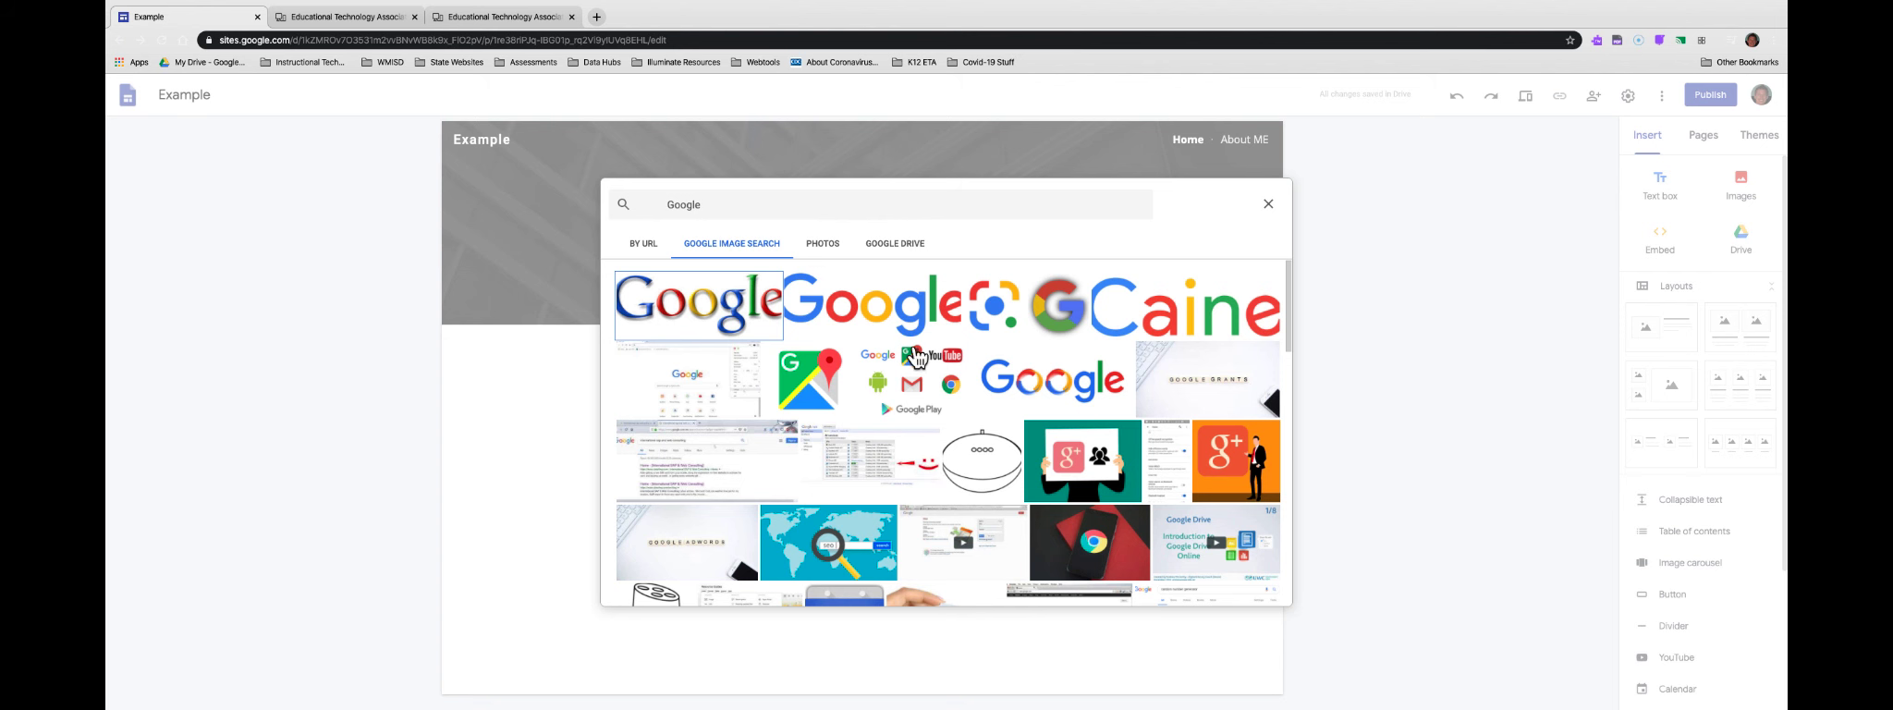
scroll(1057, 416, "down", 5)
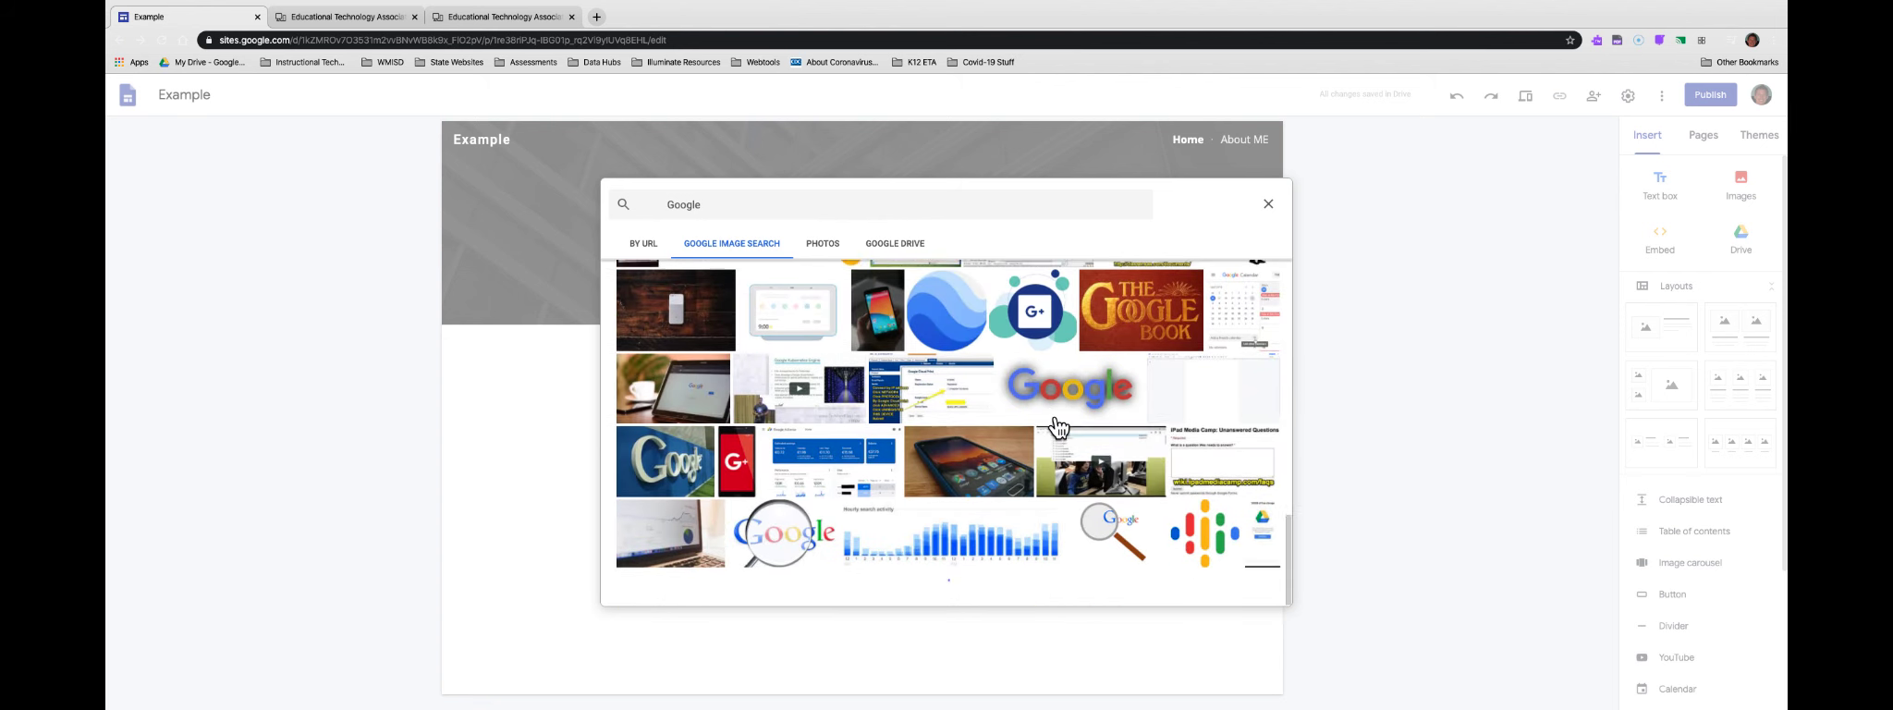
scroll(1061, 427, "up", 5)
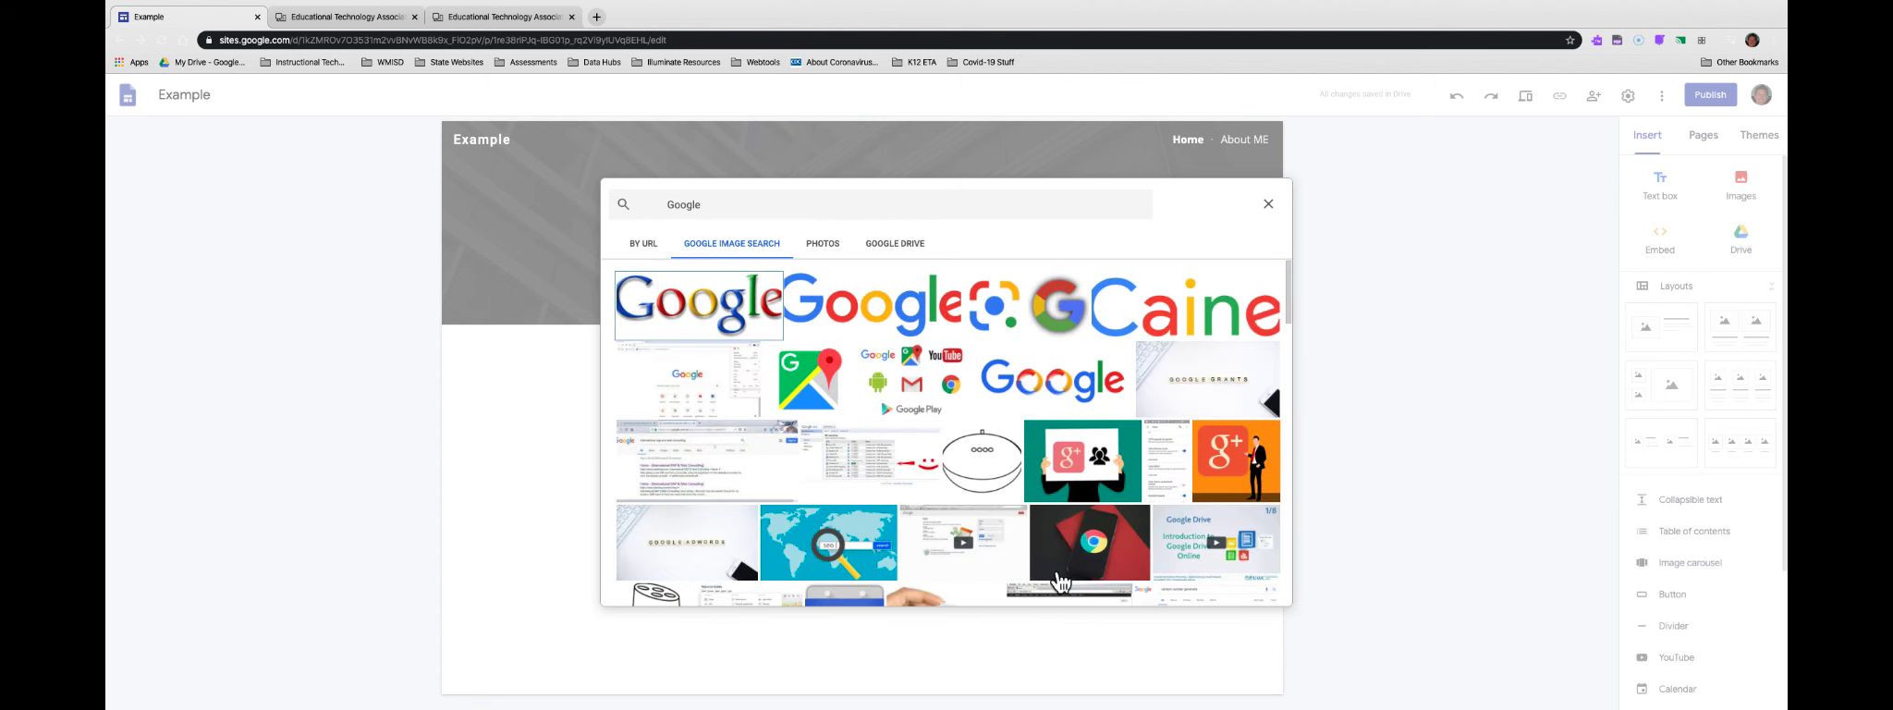
left_click(735, 308)
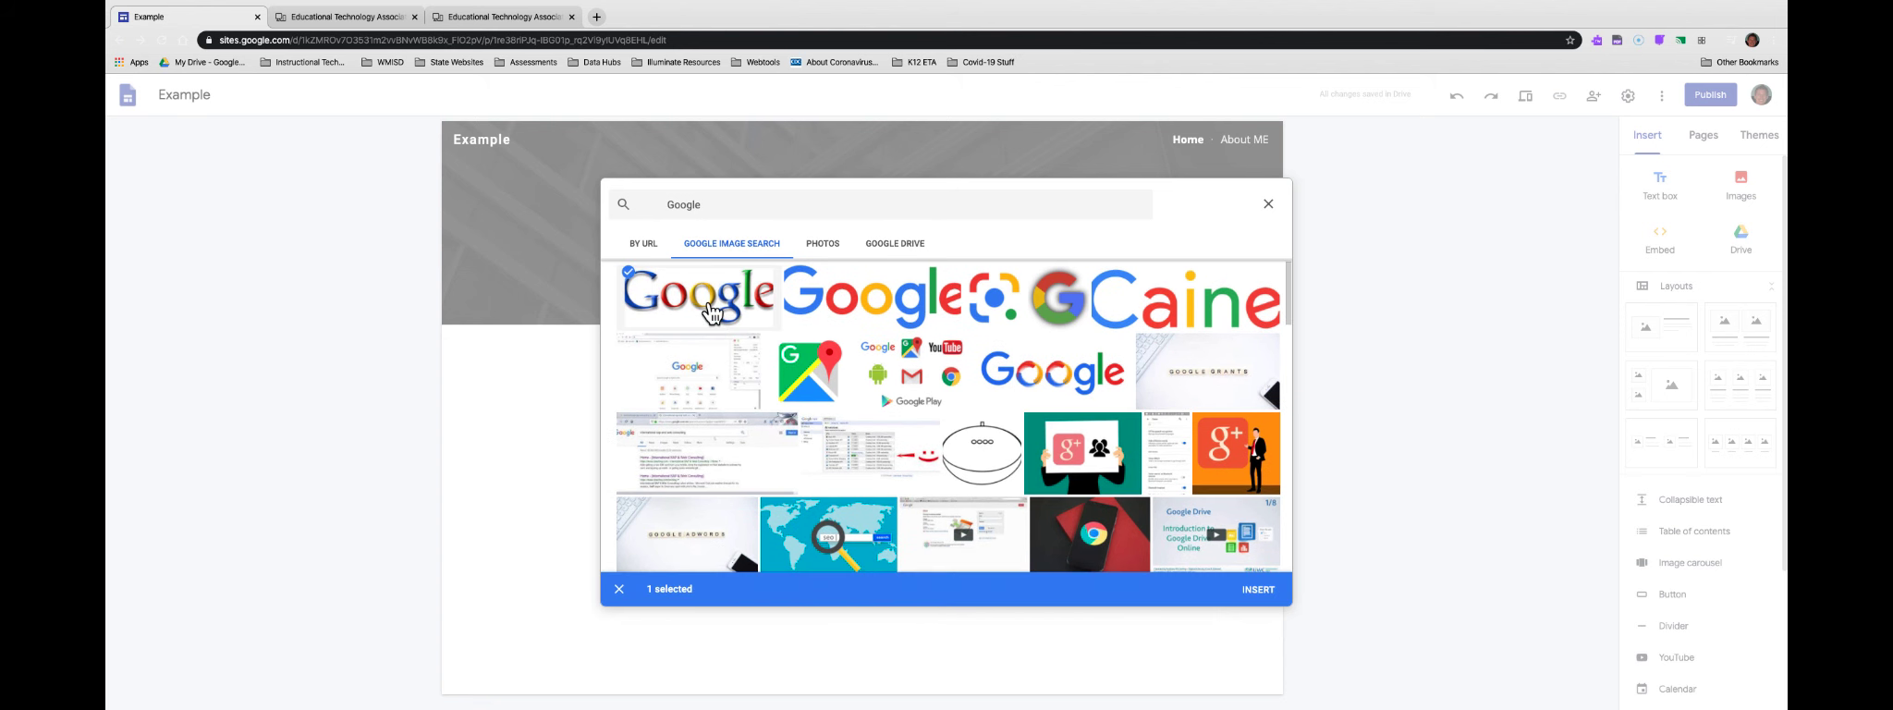
left_click(1258, 590)
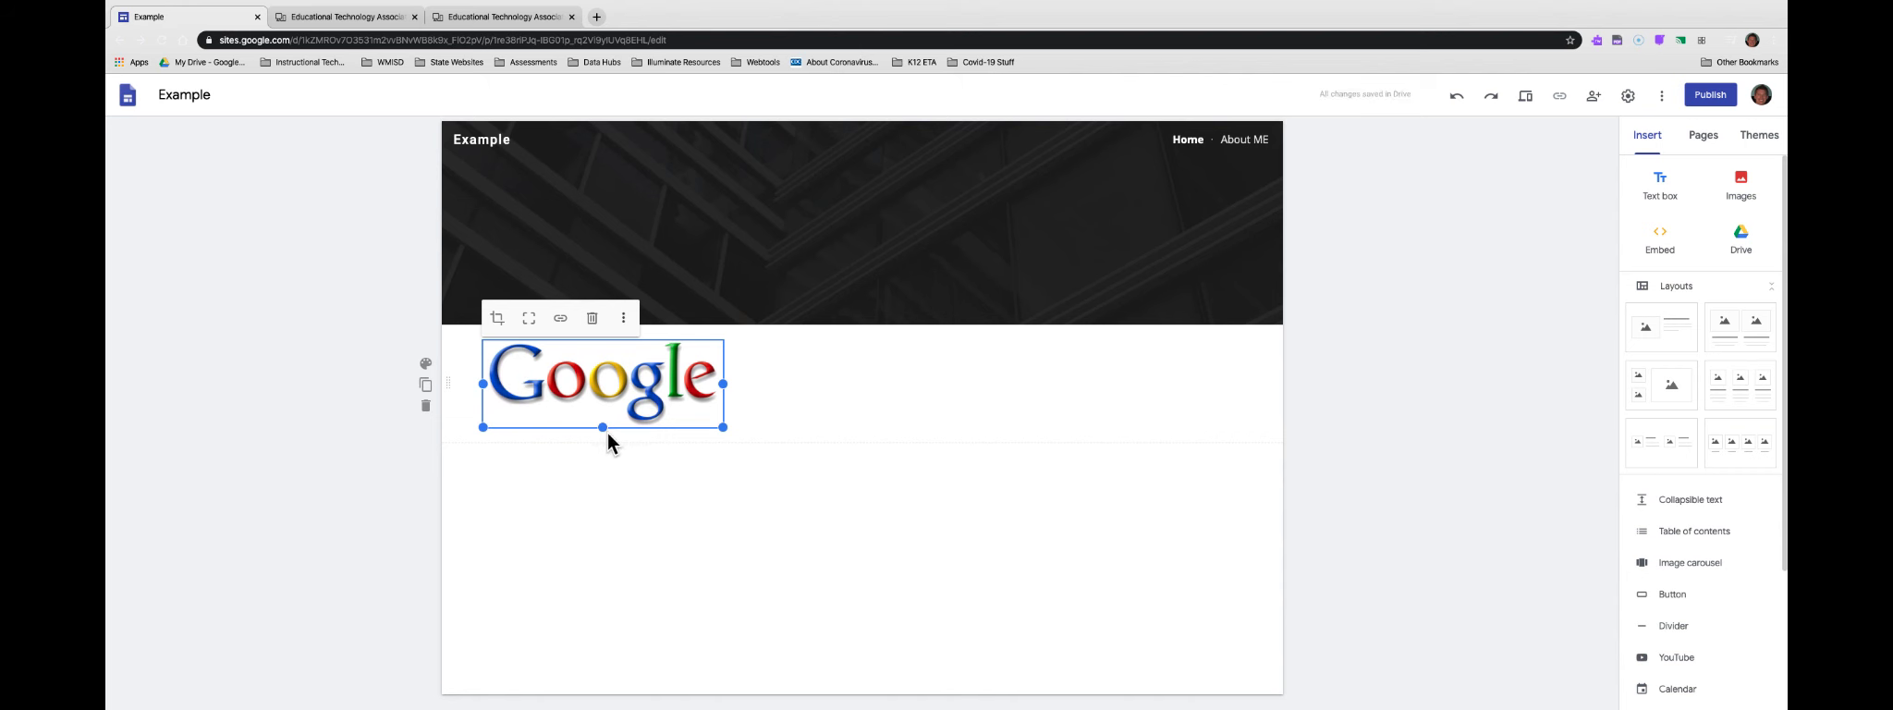
Try shrinking the Google logo so that it gets cropped, and uncrop it and enlarge it back to its inserted size
left_click_drag(723, 428, 685, 412)
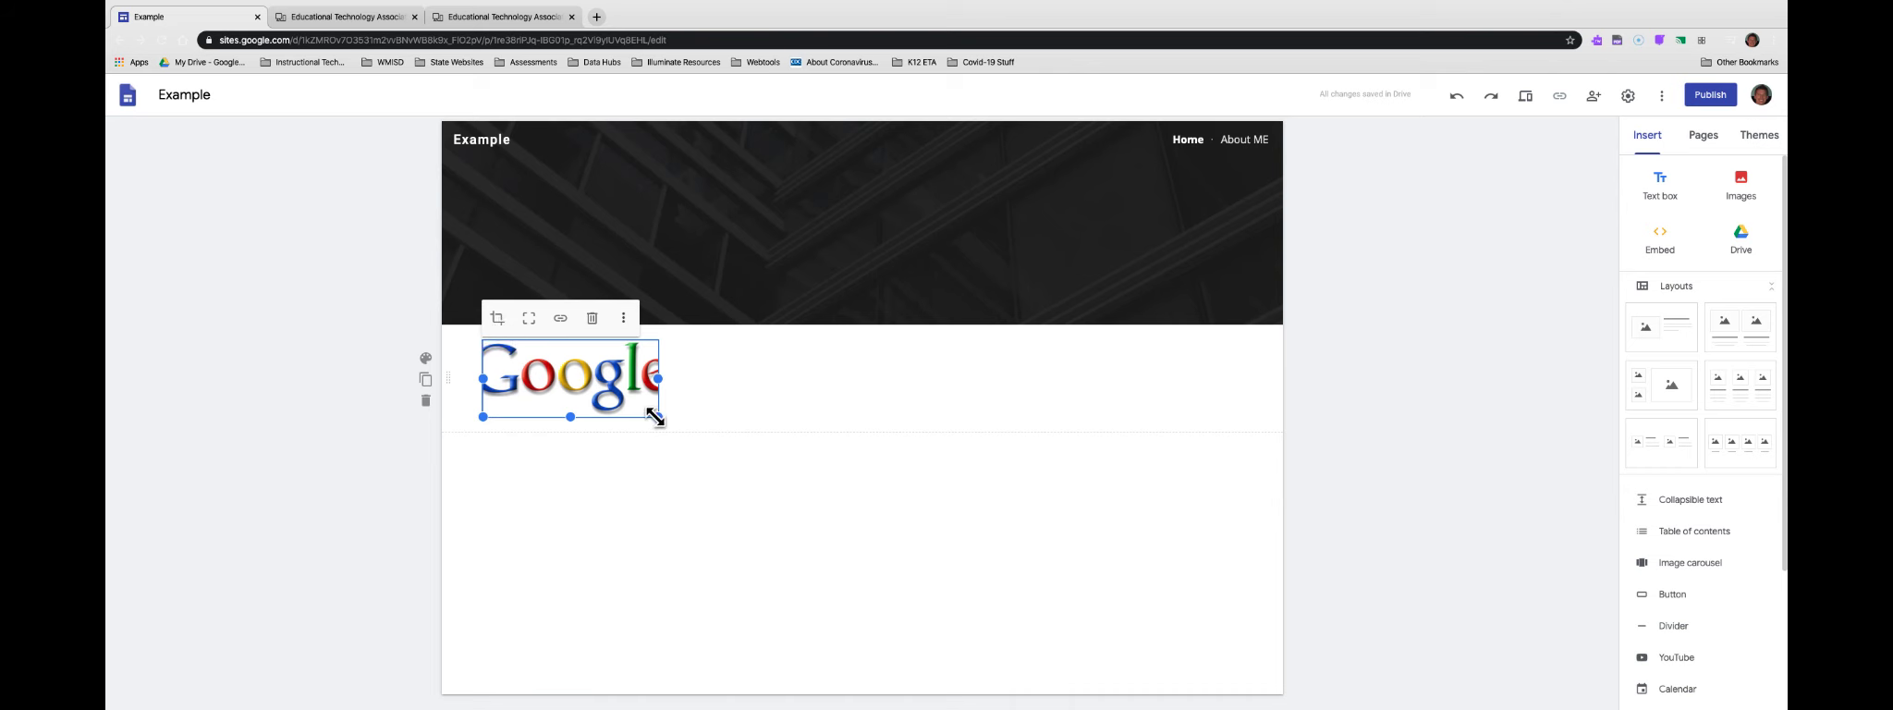
left_click_drag(658, 378, 537, 389)
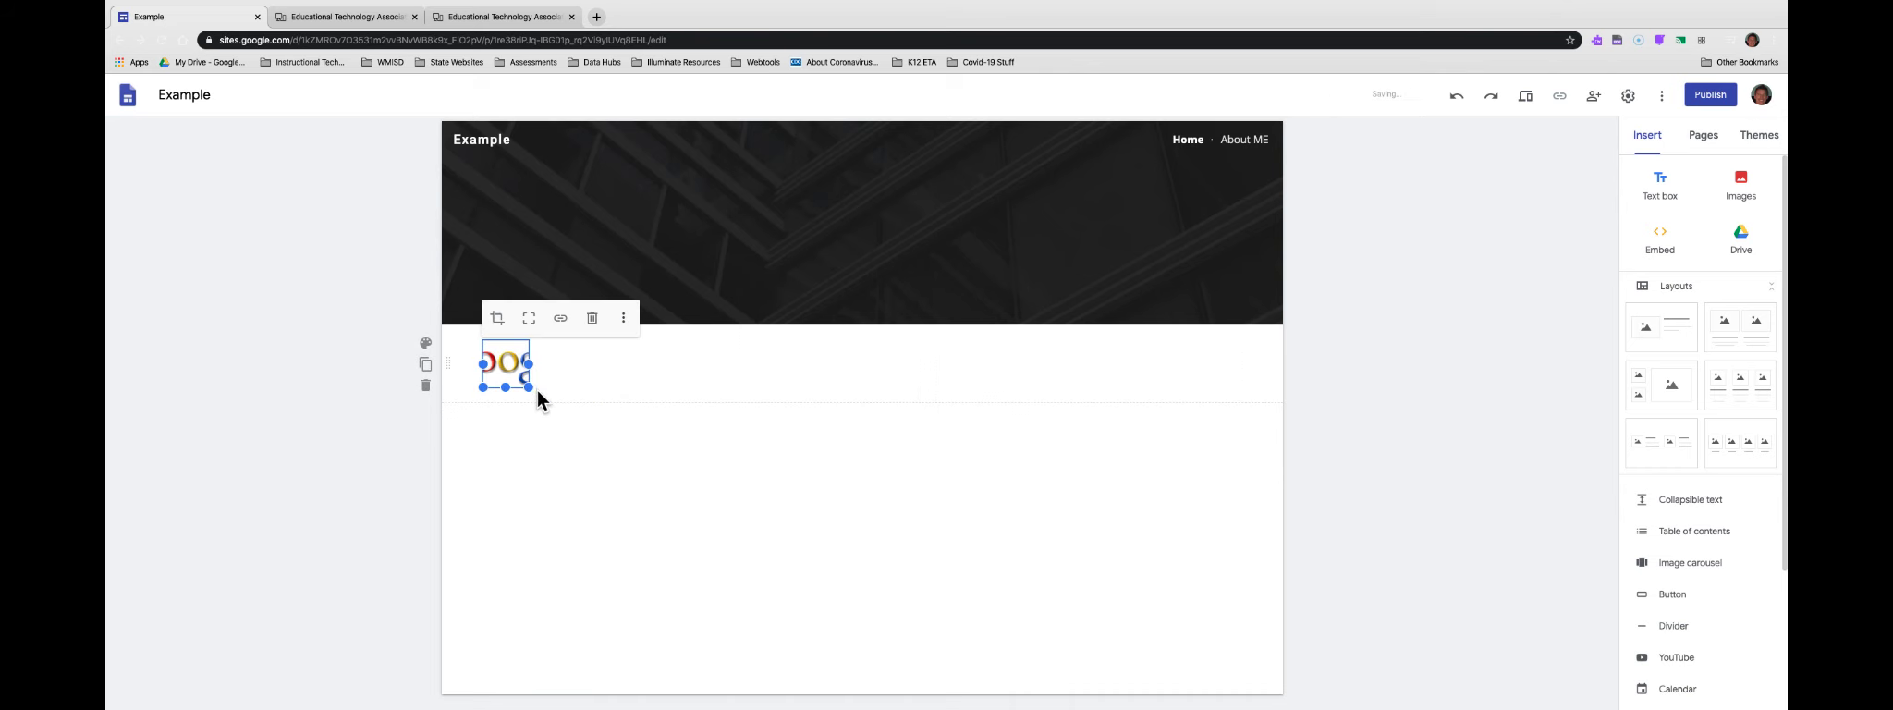
left_click(531, 321)
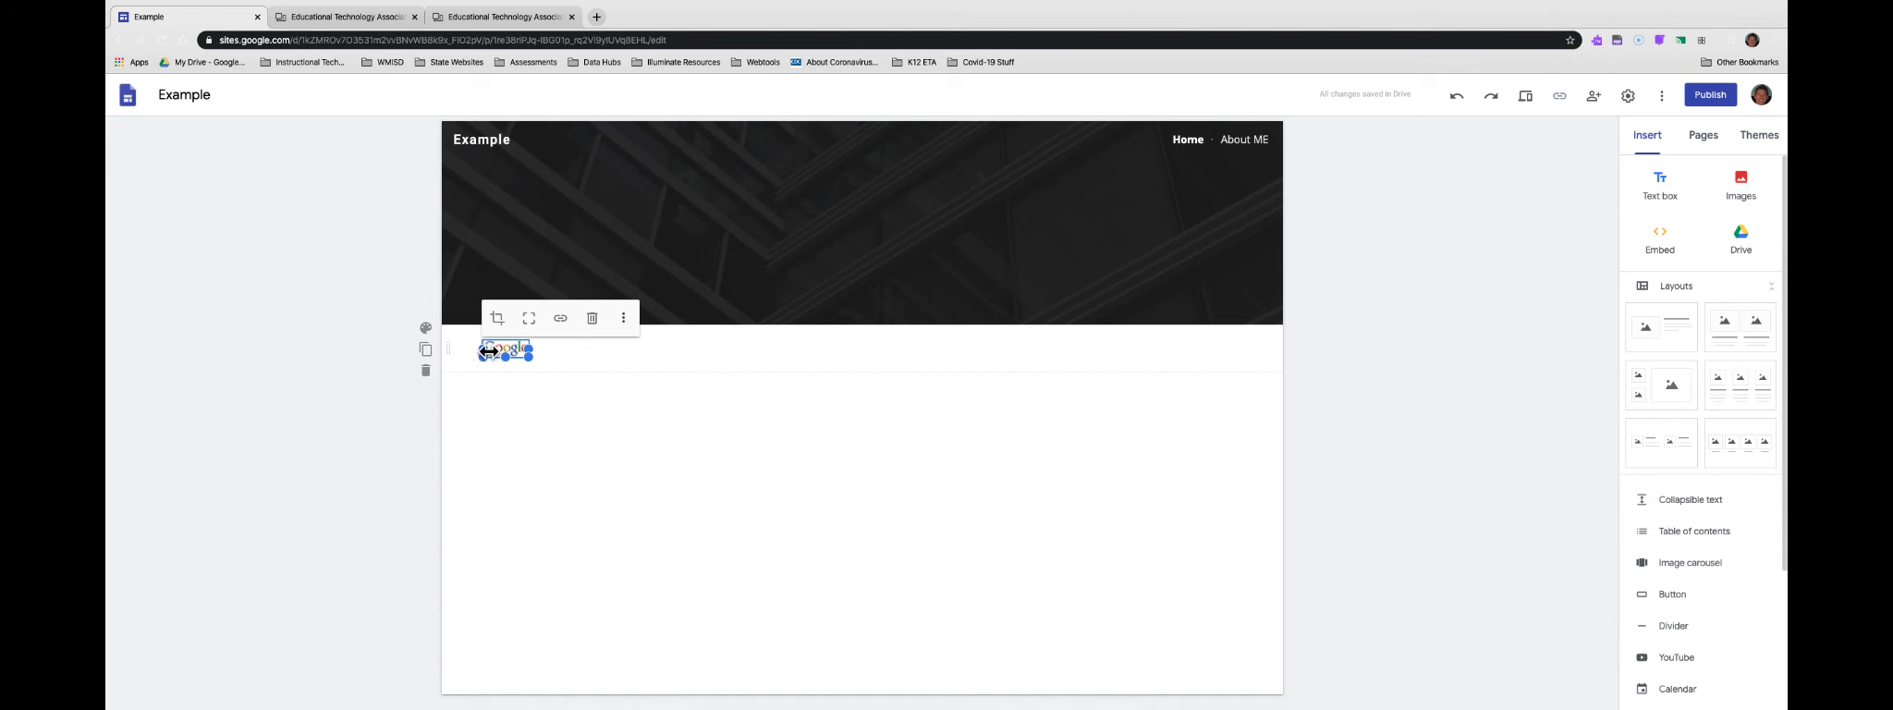
left_click_drag(527, 360, 707, 462)
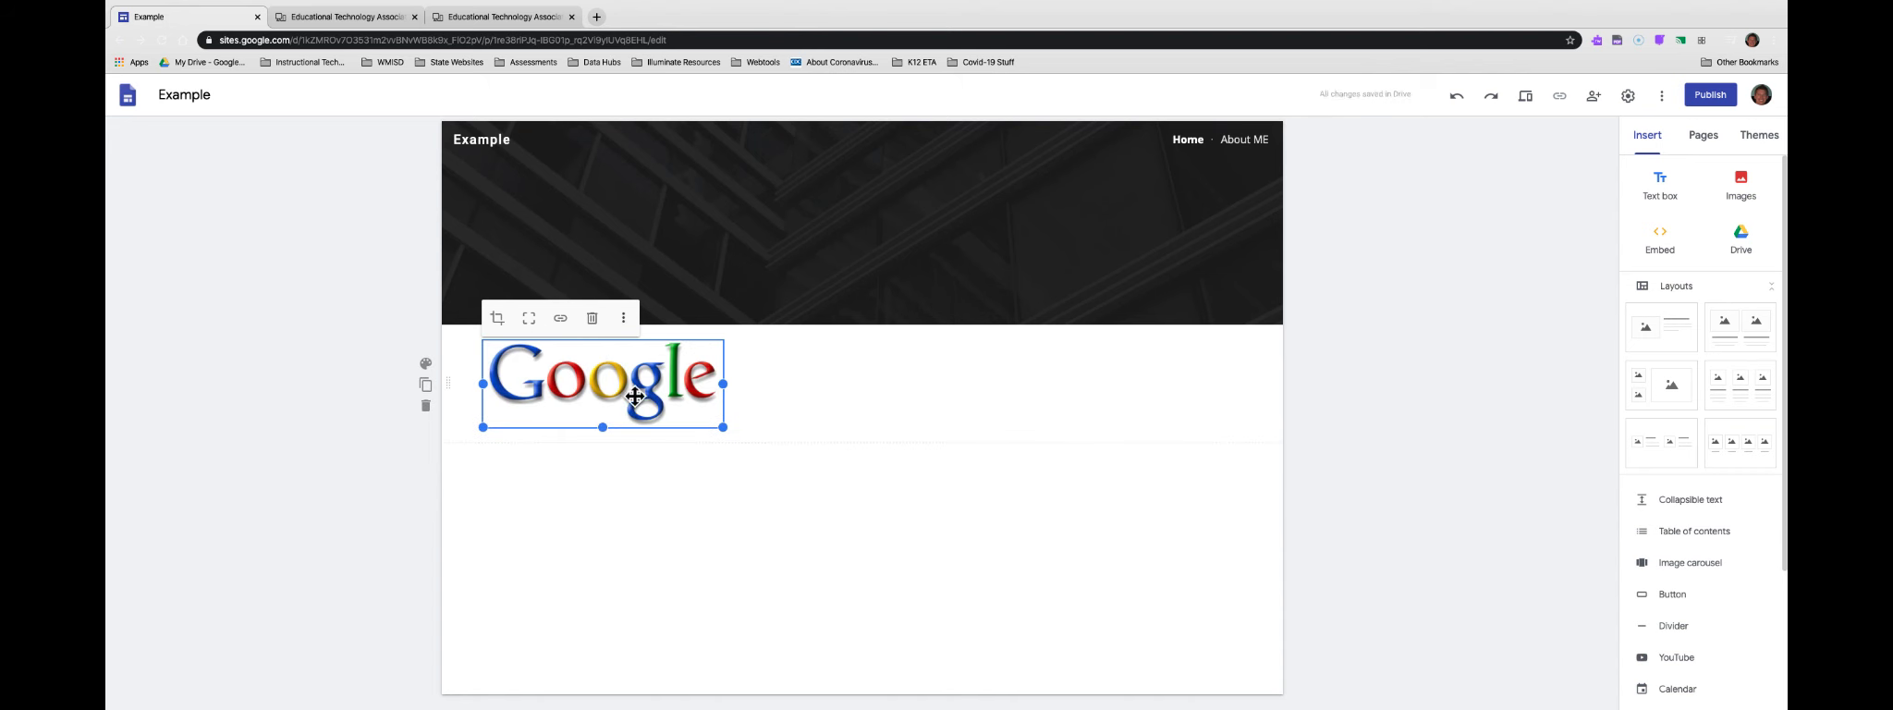
left_click(563, 318)
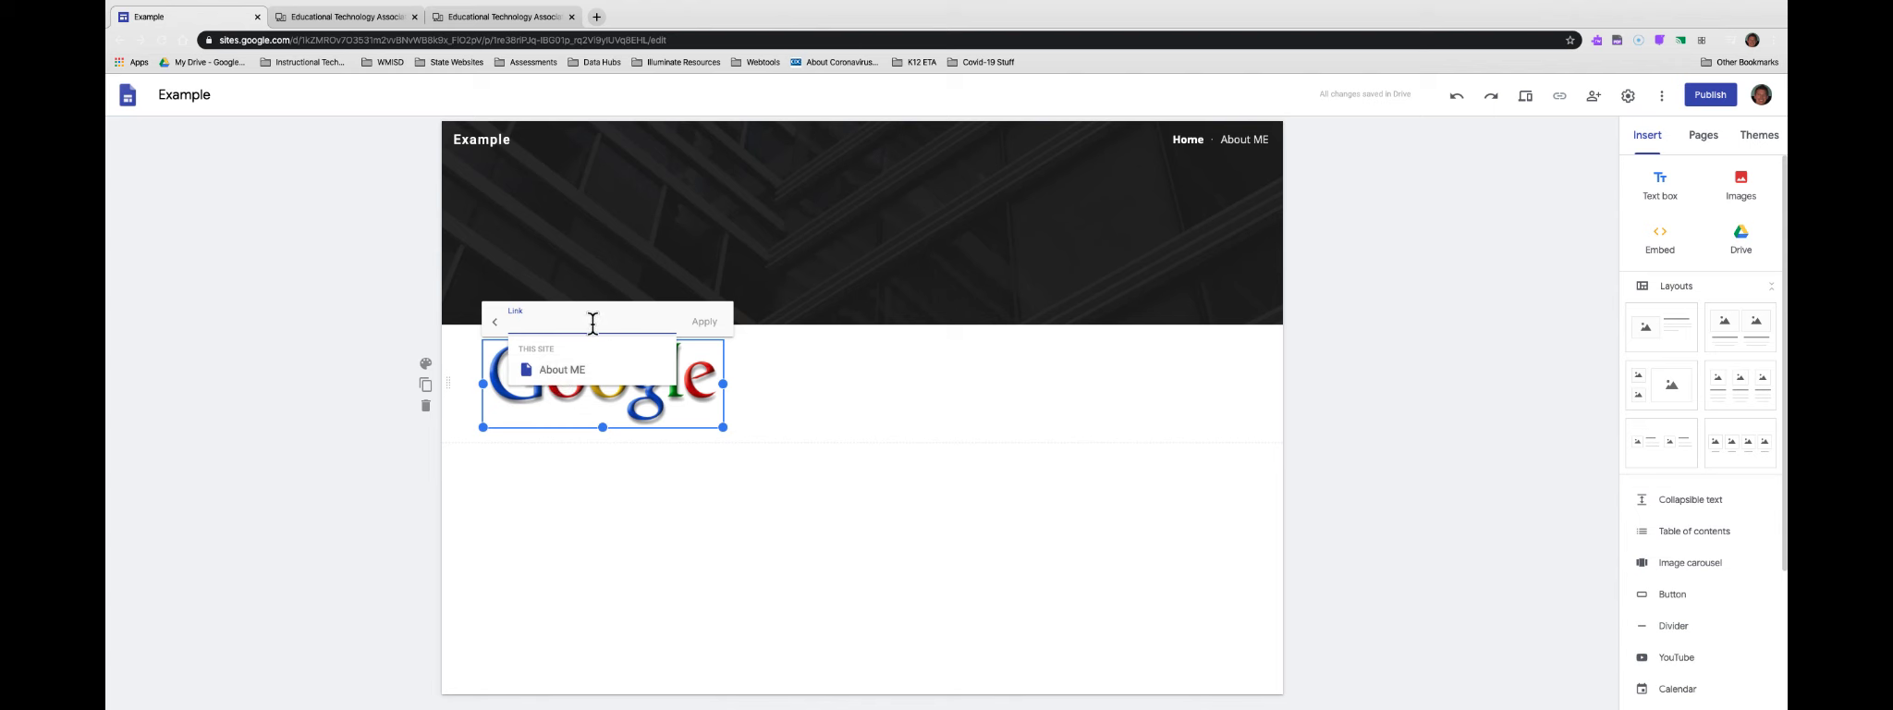
type("www")
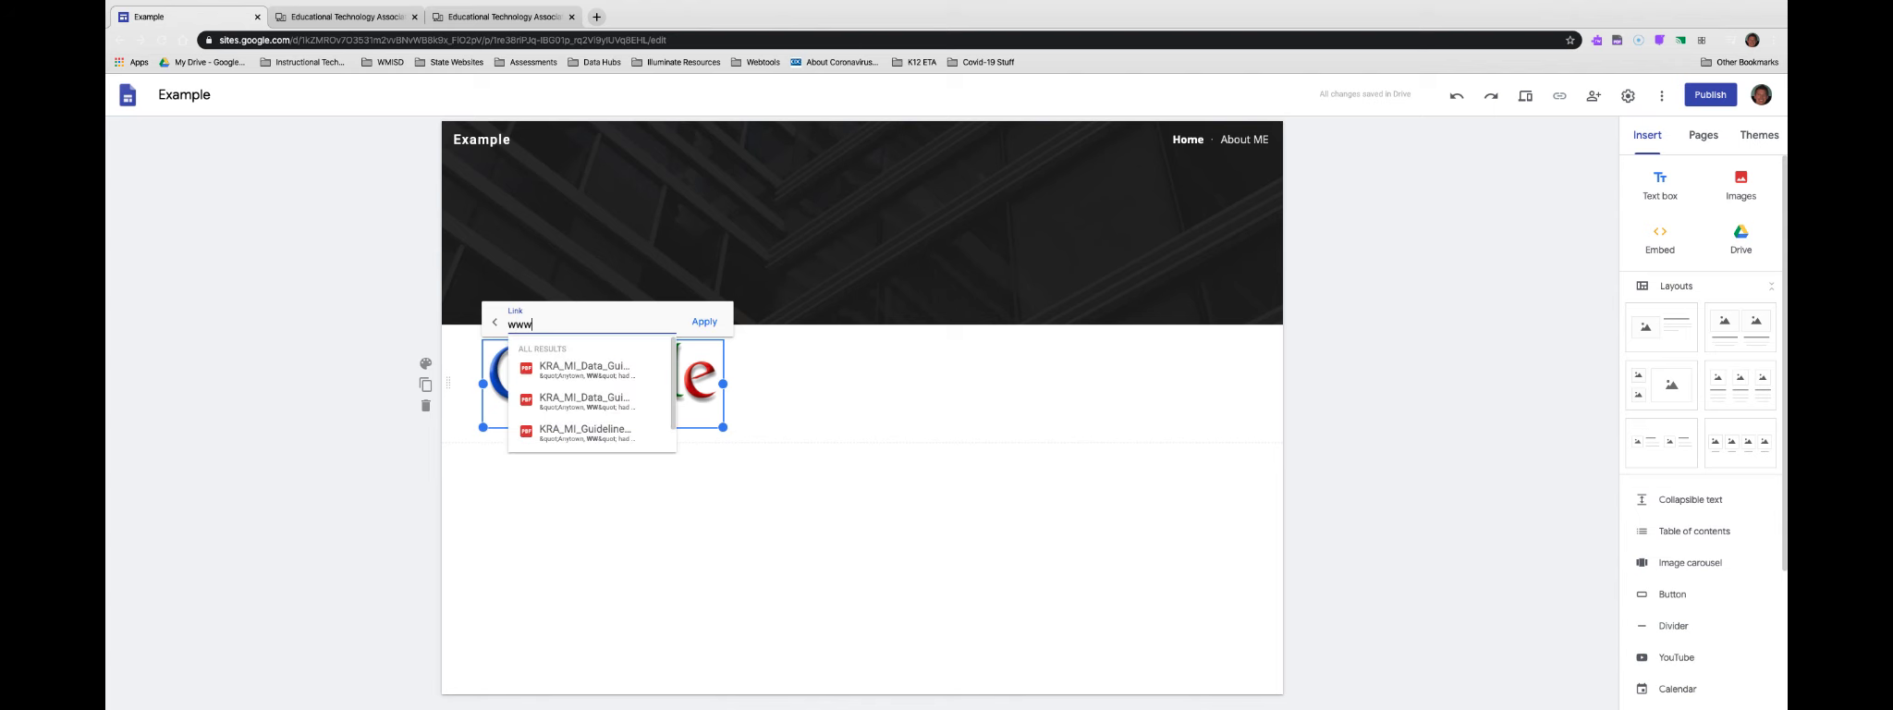
type(".google.com")
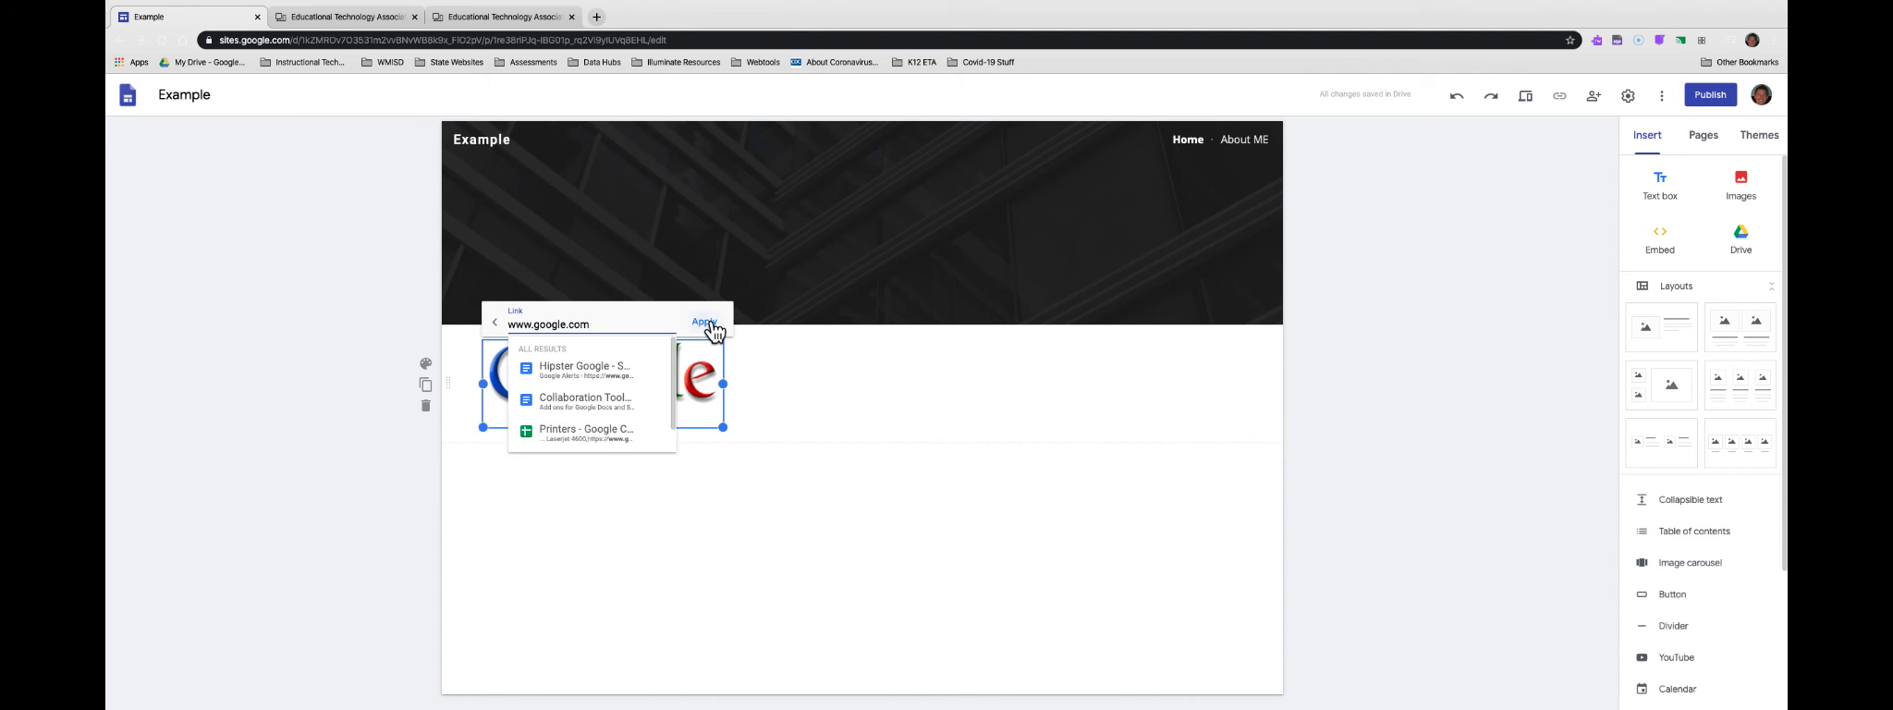
left_click(712, 324)
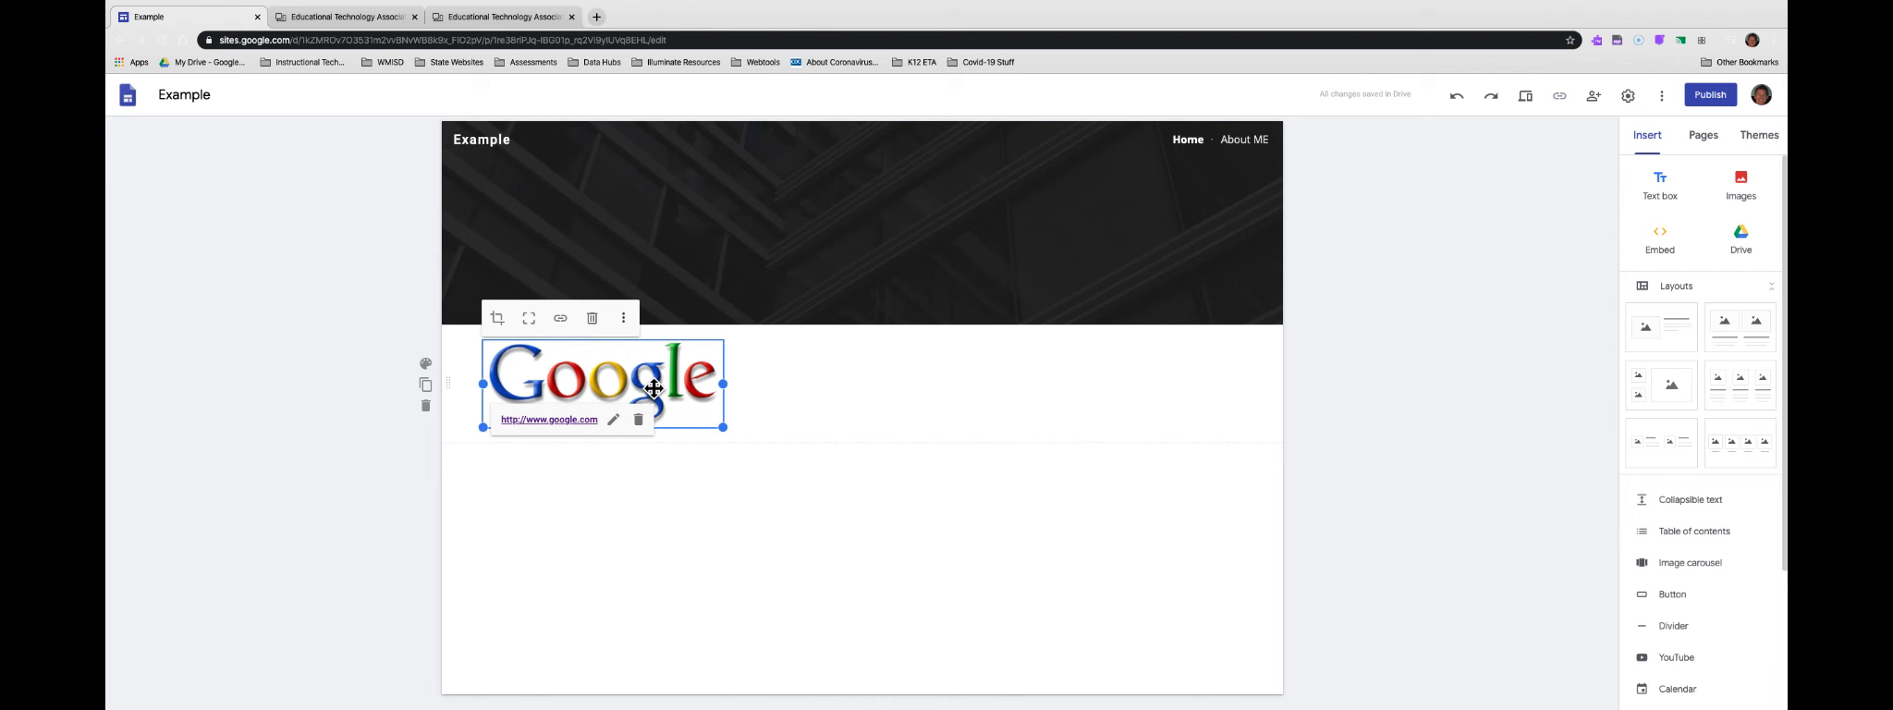
Add "Im" as the alt text description of the Google logo image and deselect the image
left_click(625, 320)
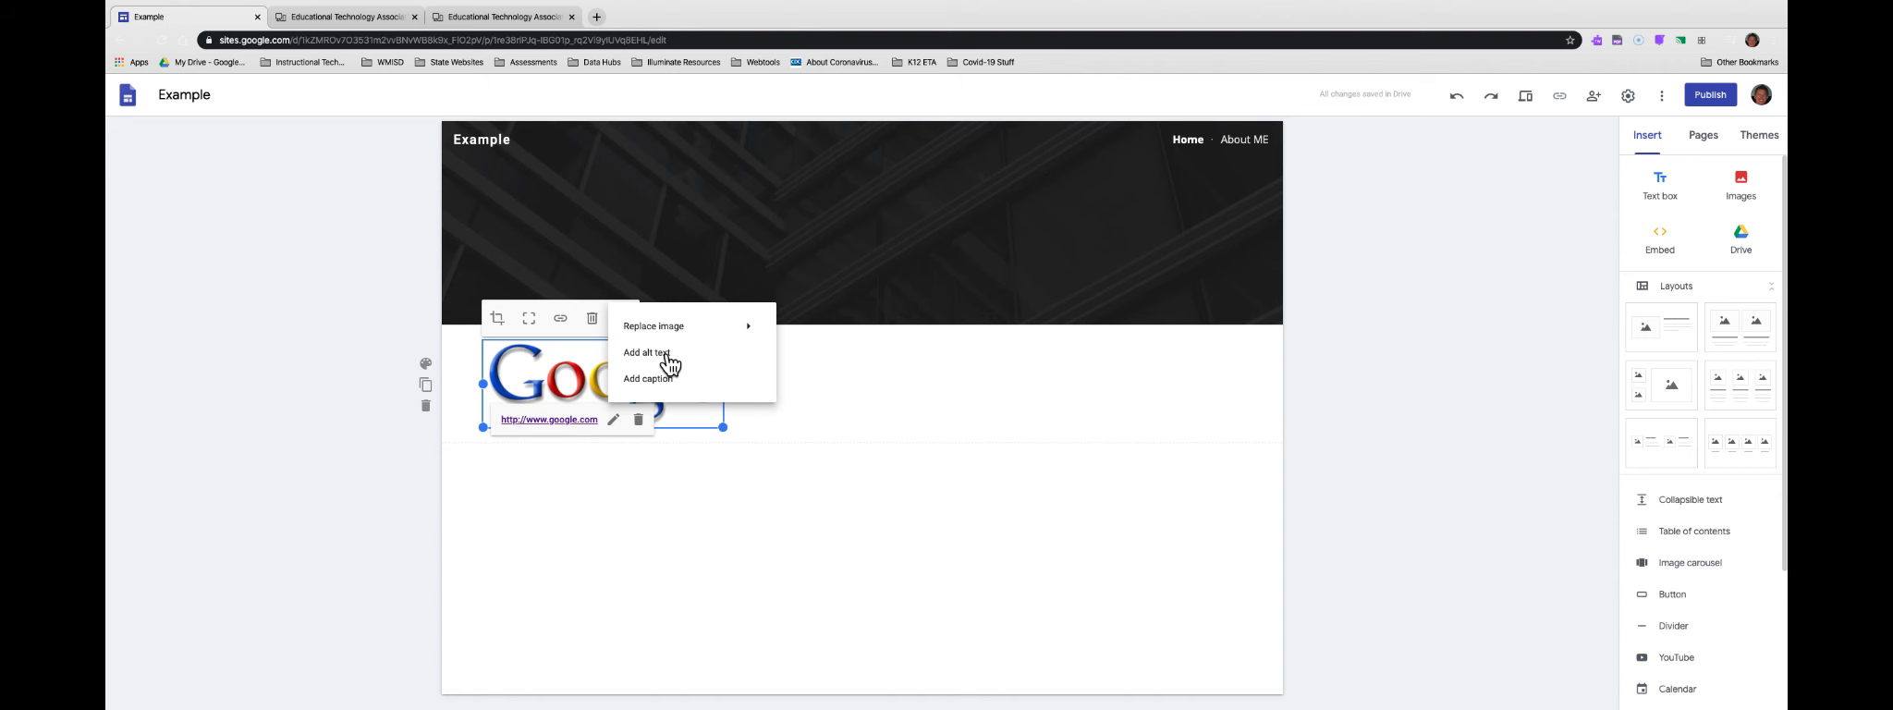
left_click(670, 363)
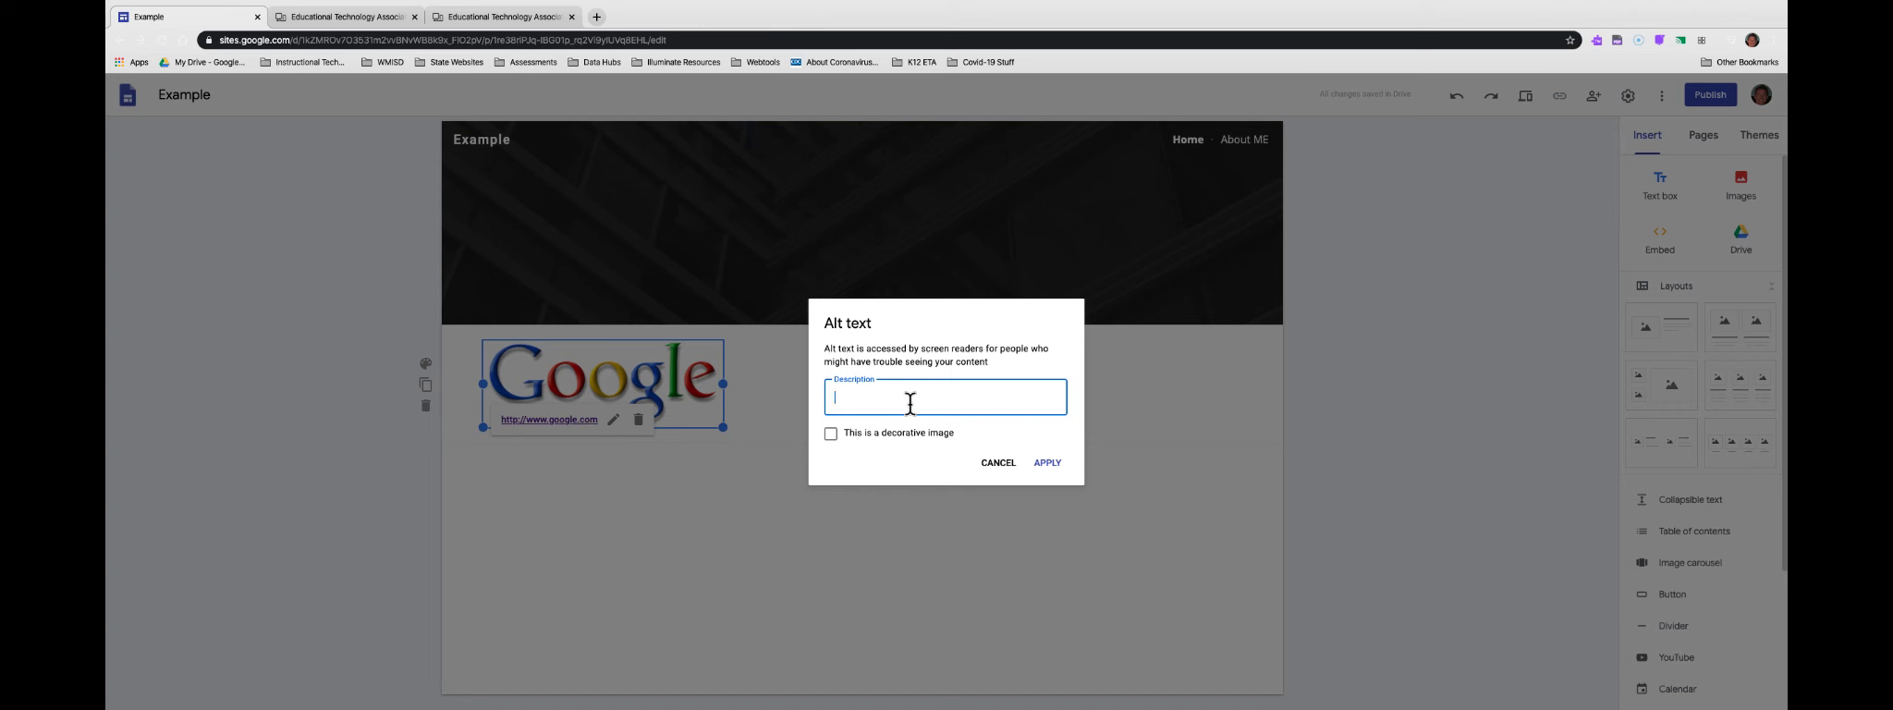
type("Im")
left_click(1048, 462)
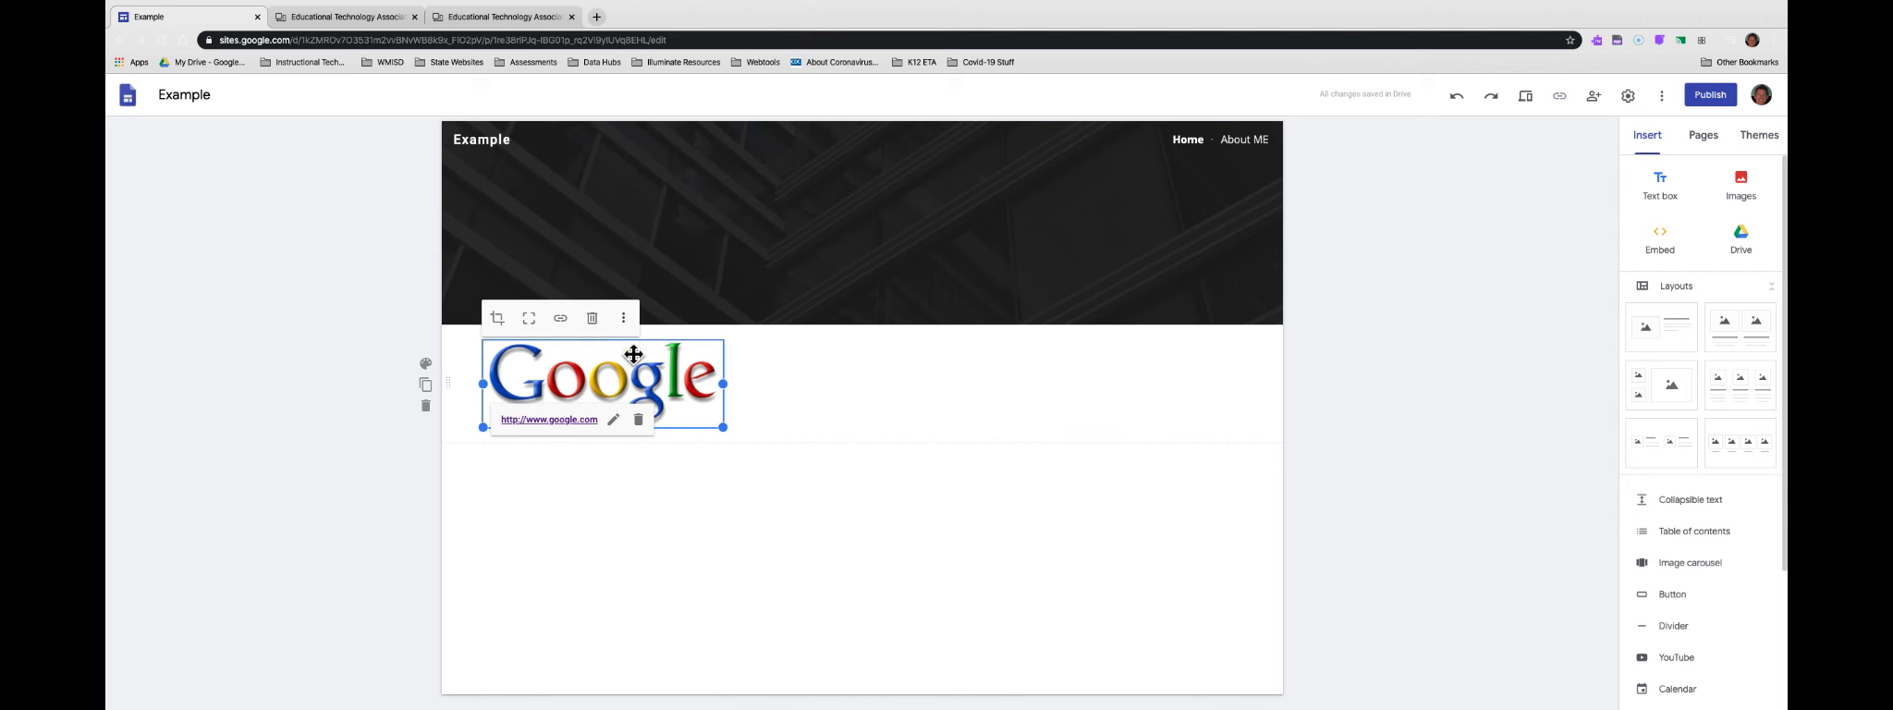
left_click(757, 542)
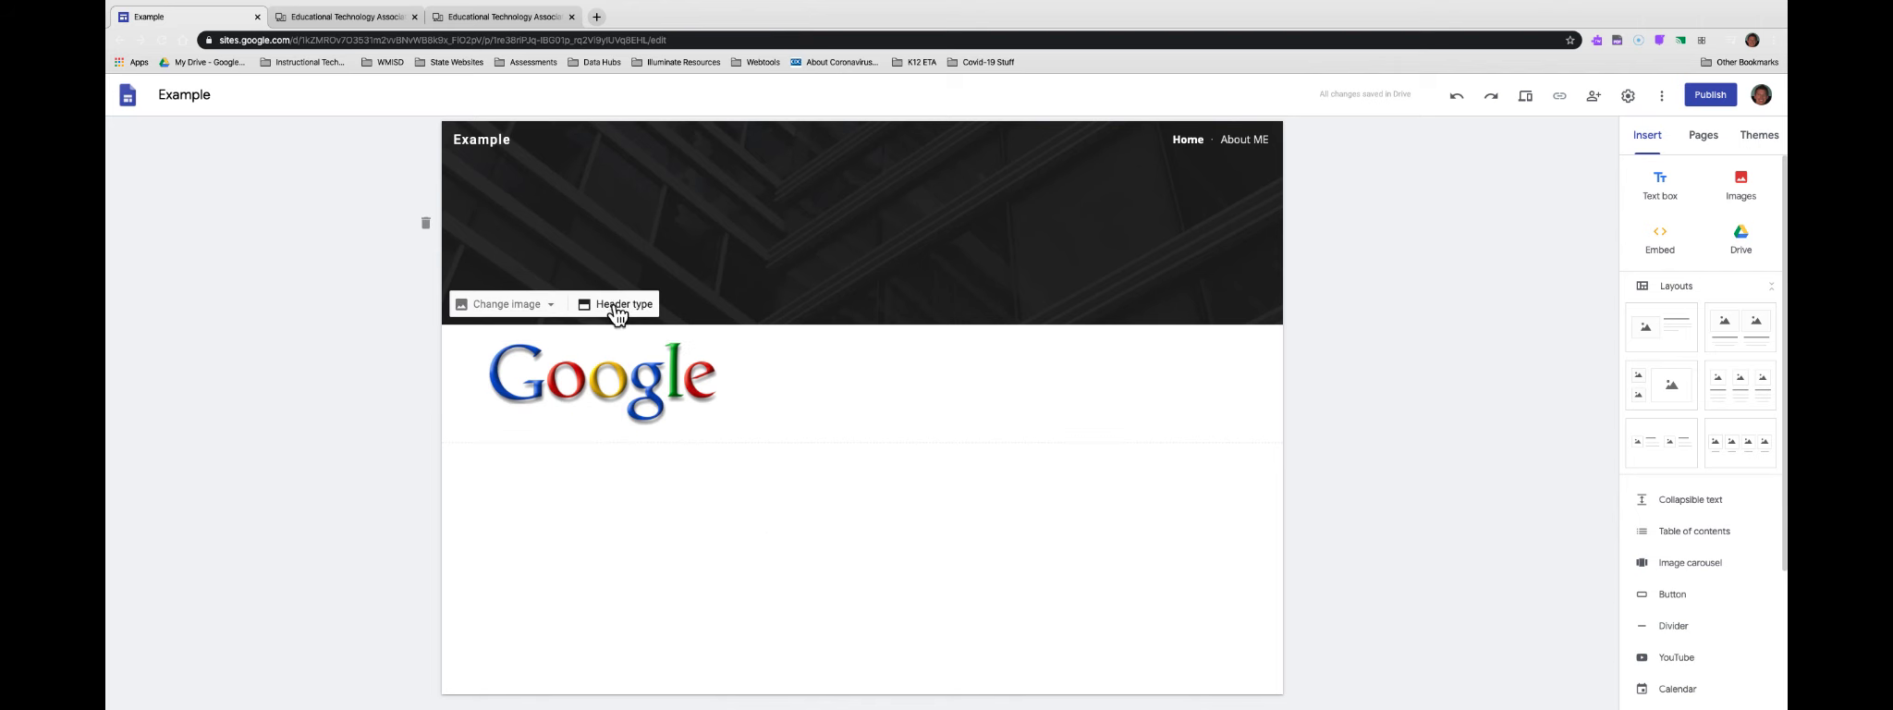
Add a new text box to the page and move the Google logo's section beneath it
left_click_drag(450, 389, 536, 220)
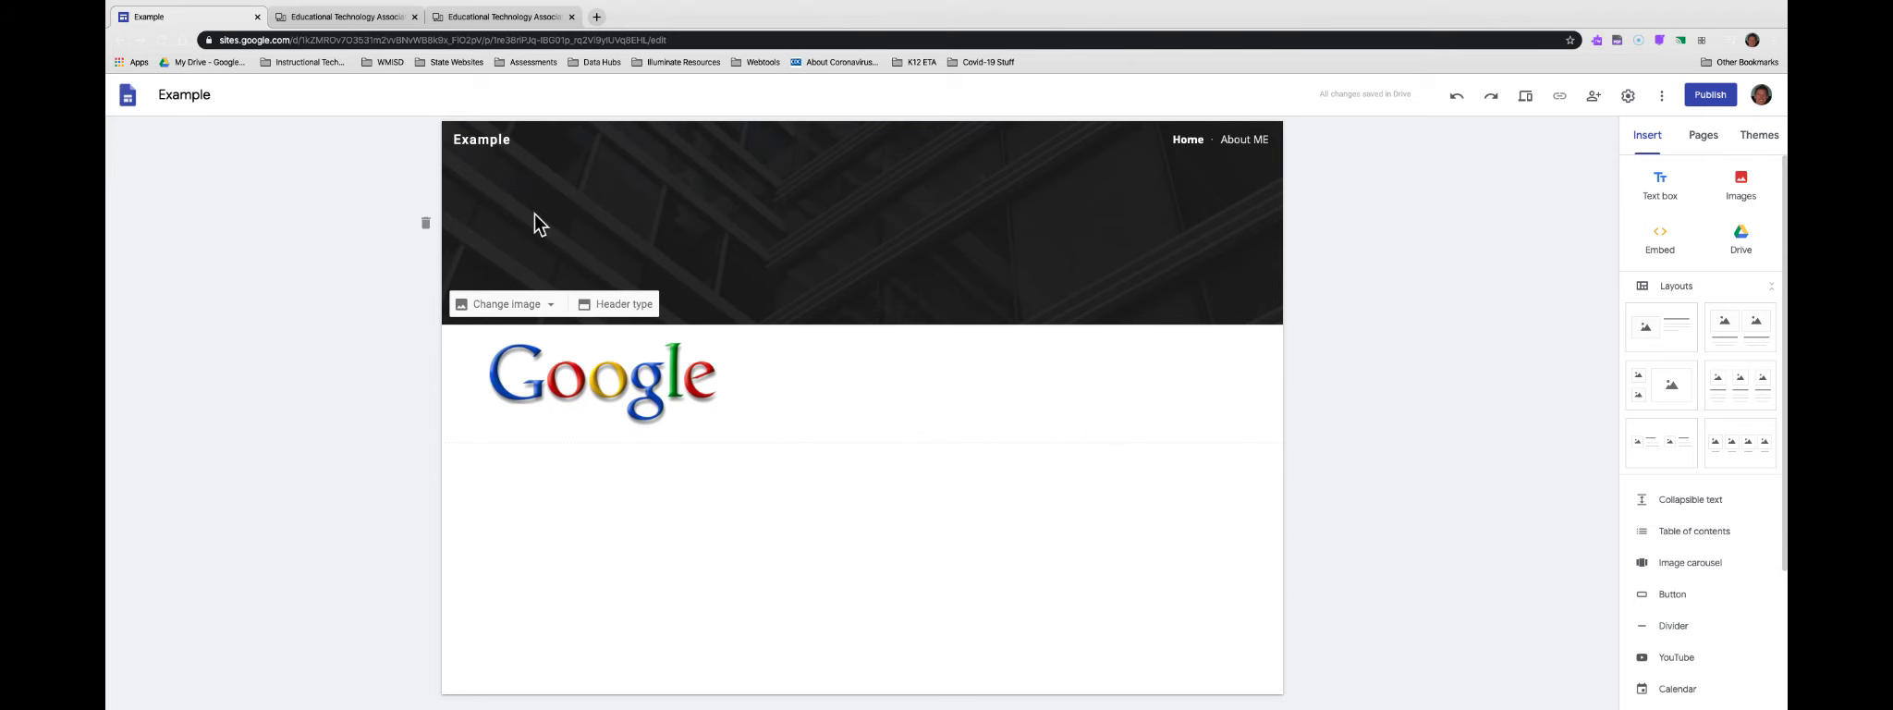
left_click(1660, 184)
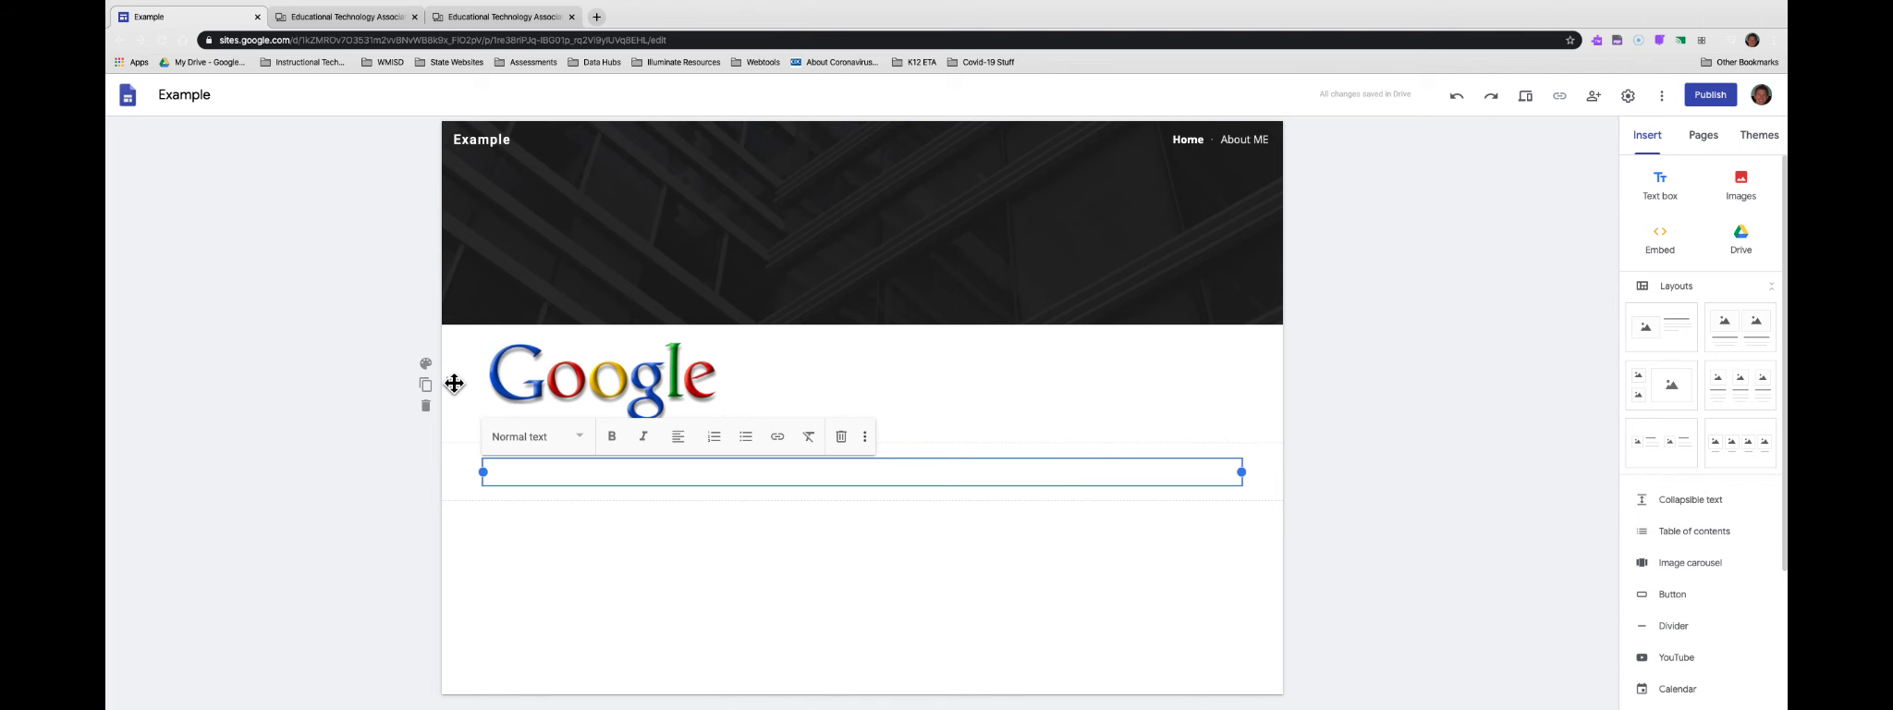
left_click(686, 397)
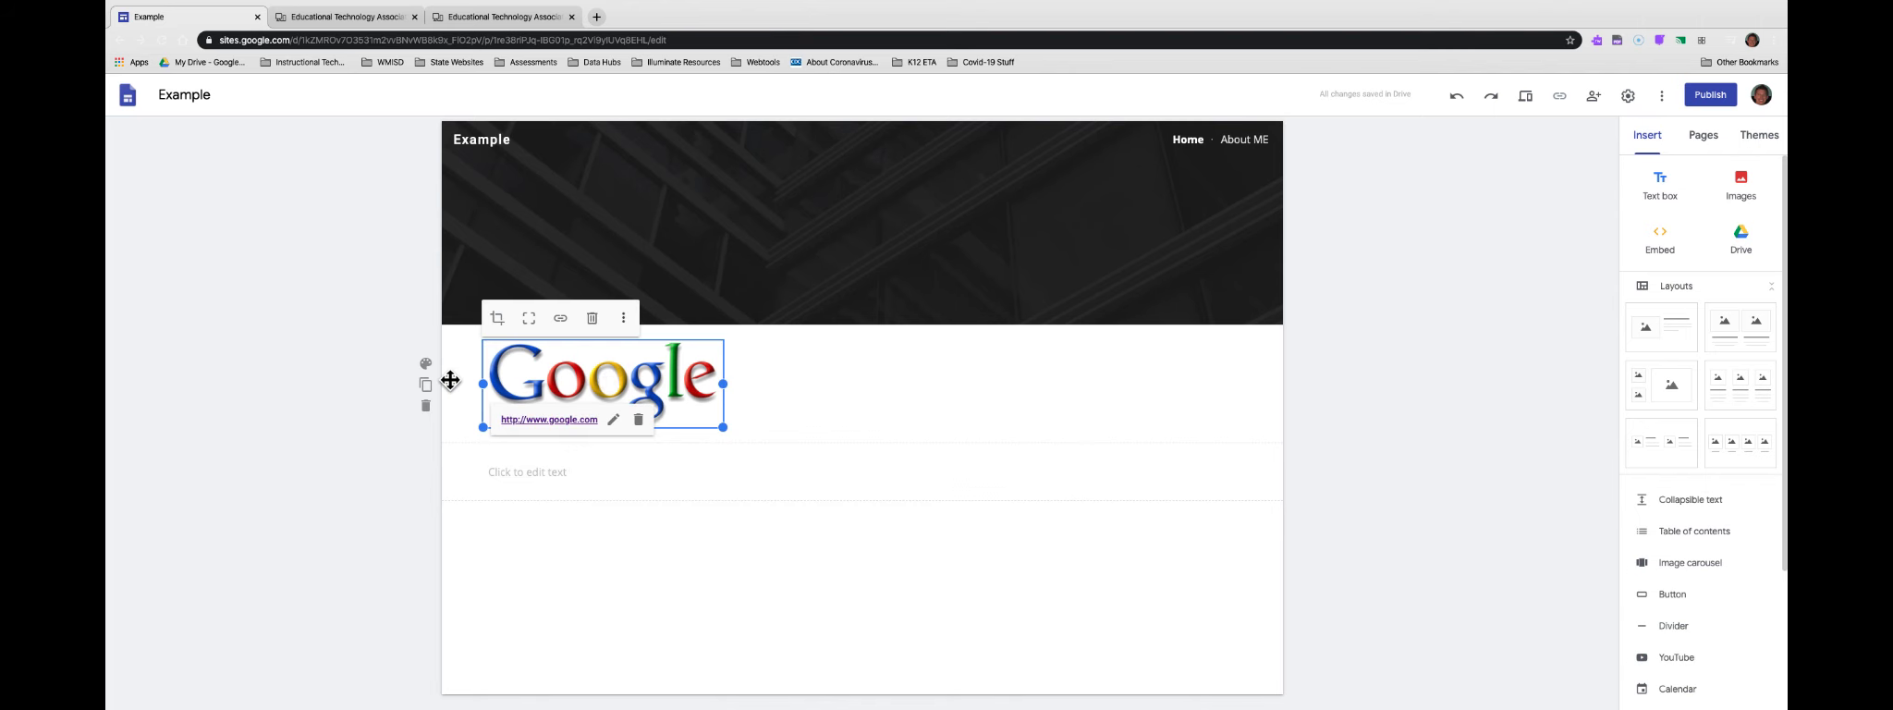
left_click_drag(450, 380, 518, 518)
Shift the Google logo to slightly right of the page center, and move the text box section below the logo's section
left_click(673, 442)
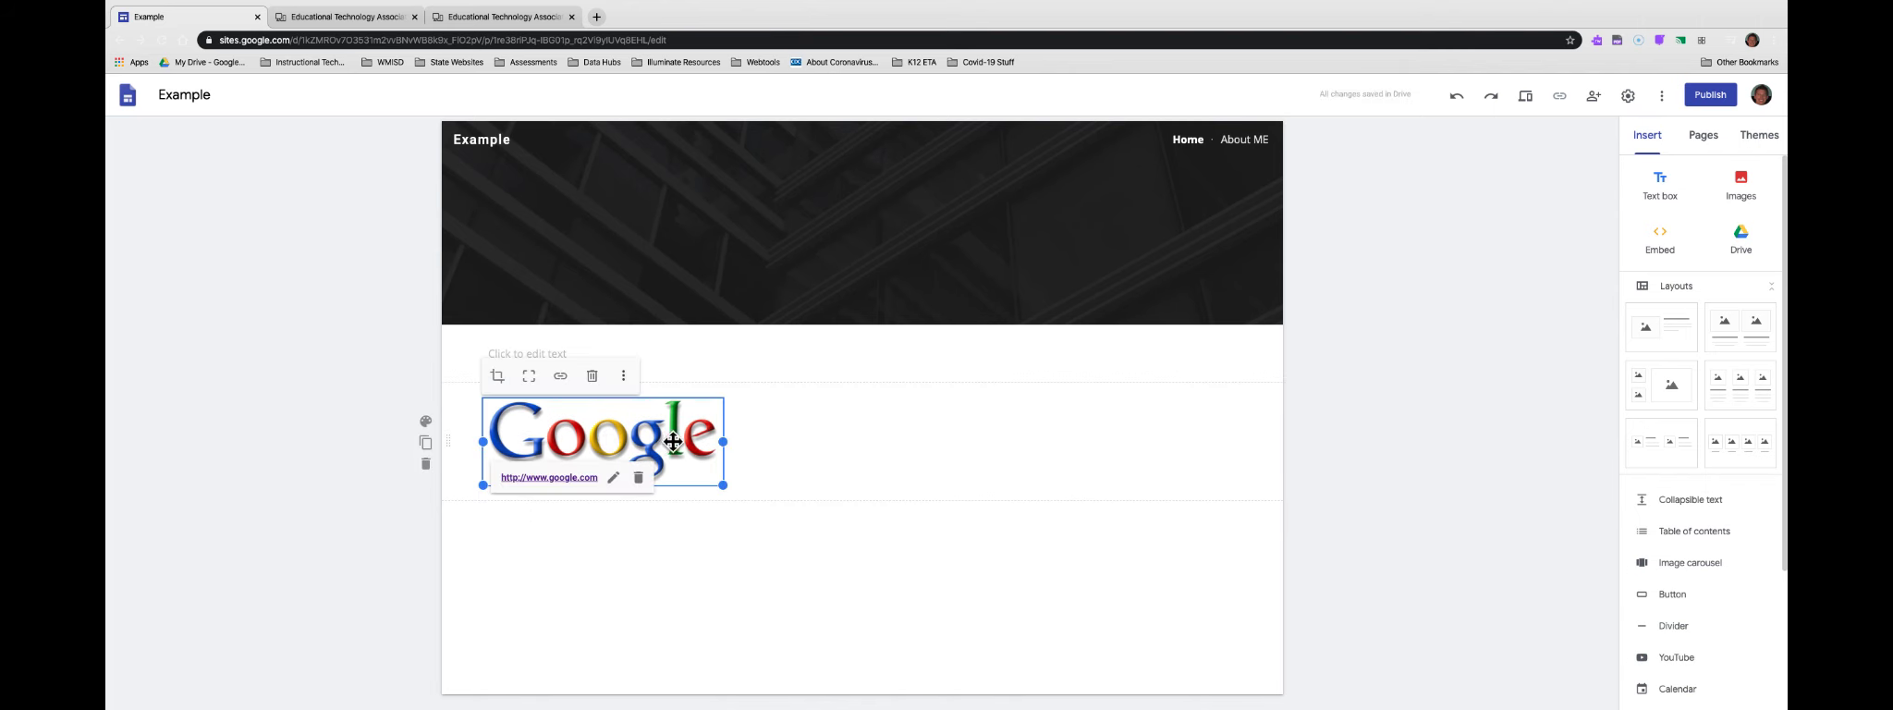
left_click_drag(673, 441, 929, 435)
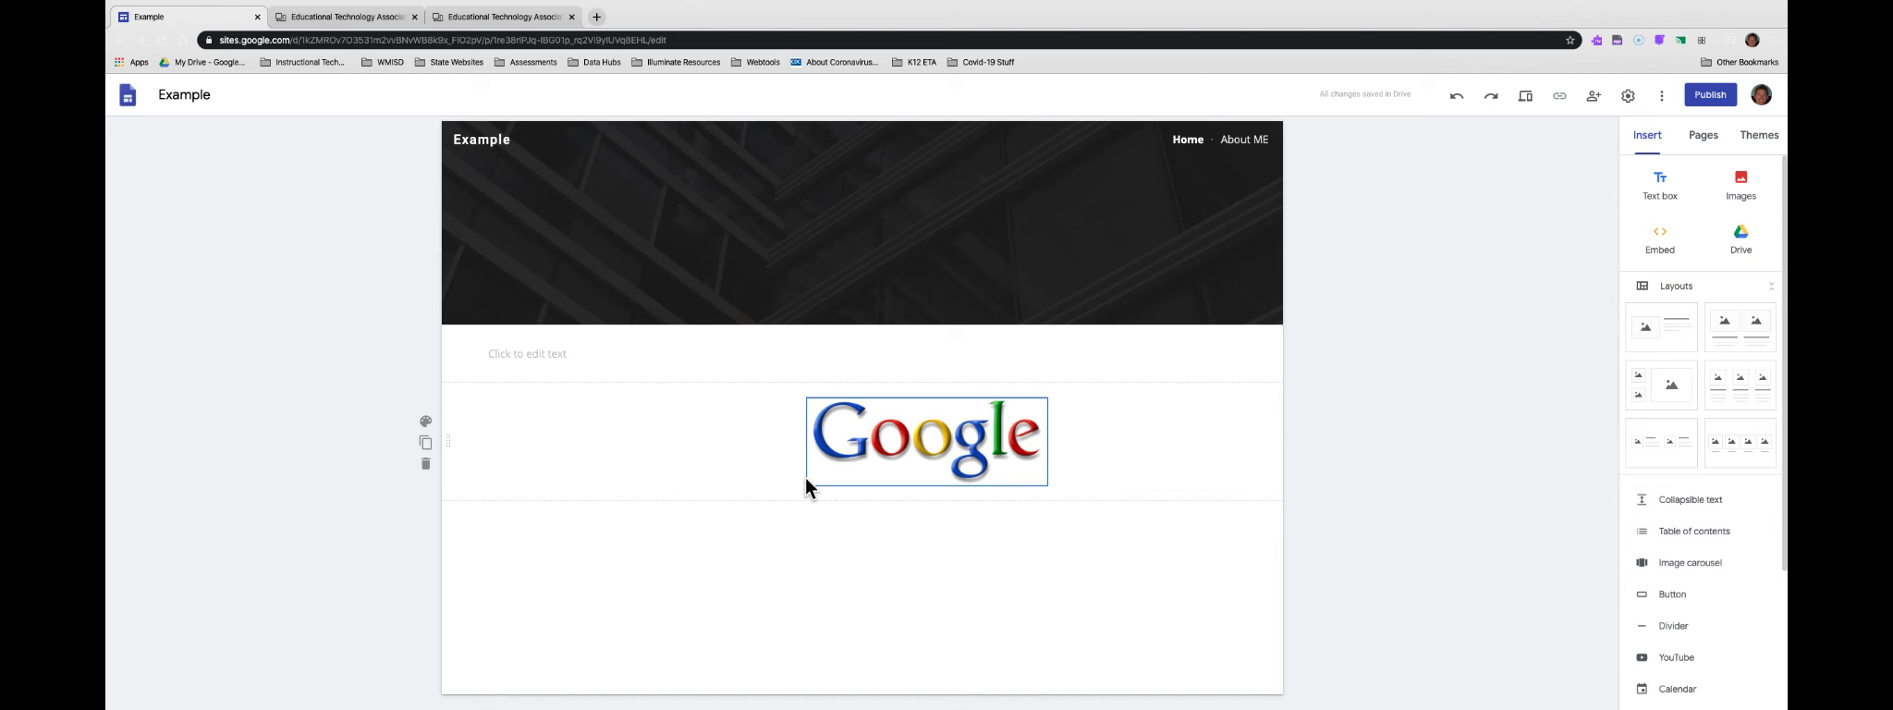
left_click_drag(457, 352, 828, 481)
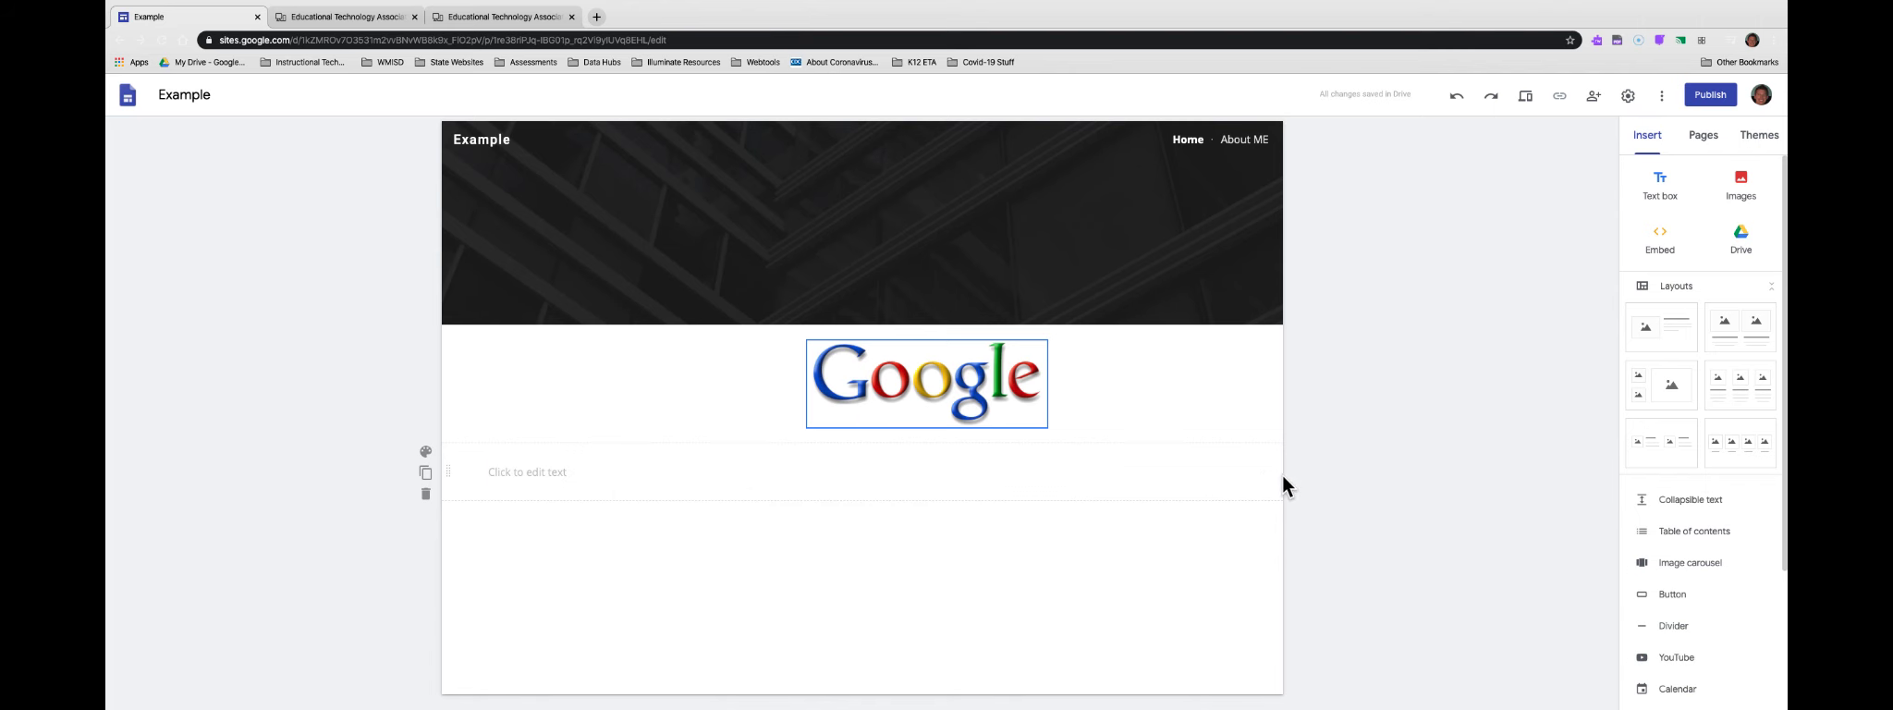
Group the empty text box with the Google logo by placing it directly beneath the image, and select the group
left_click_drag(862, 463, 1019, 426)
left_click(828, 440)
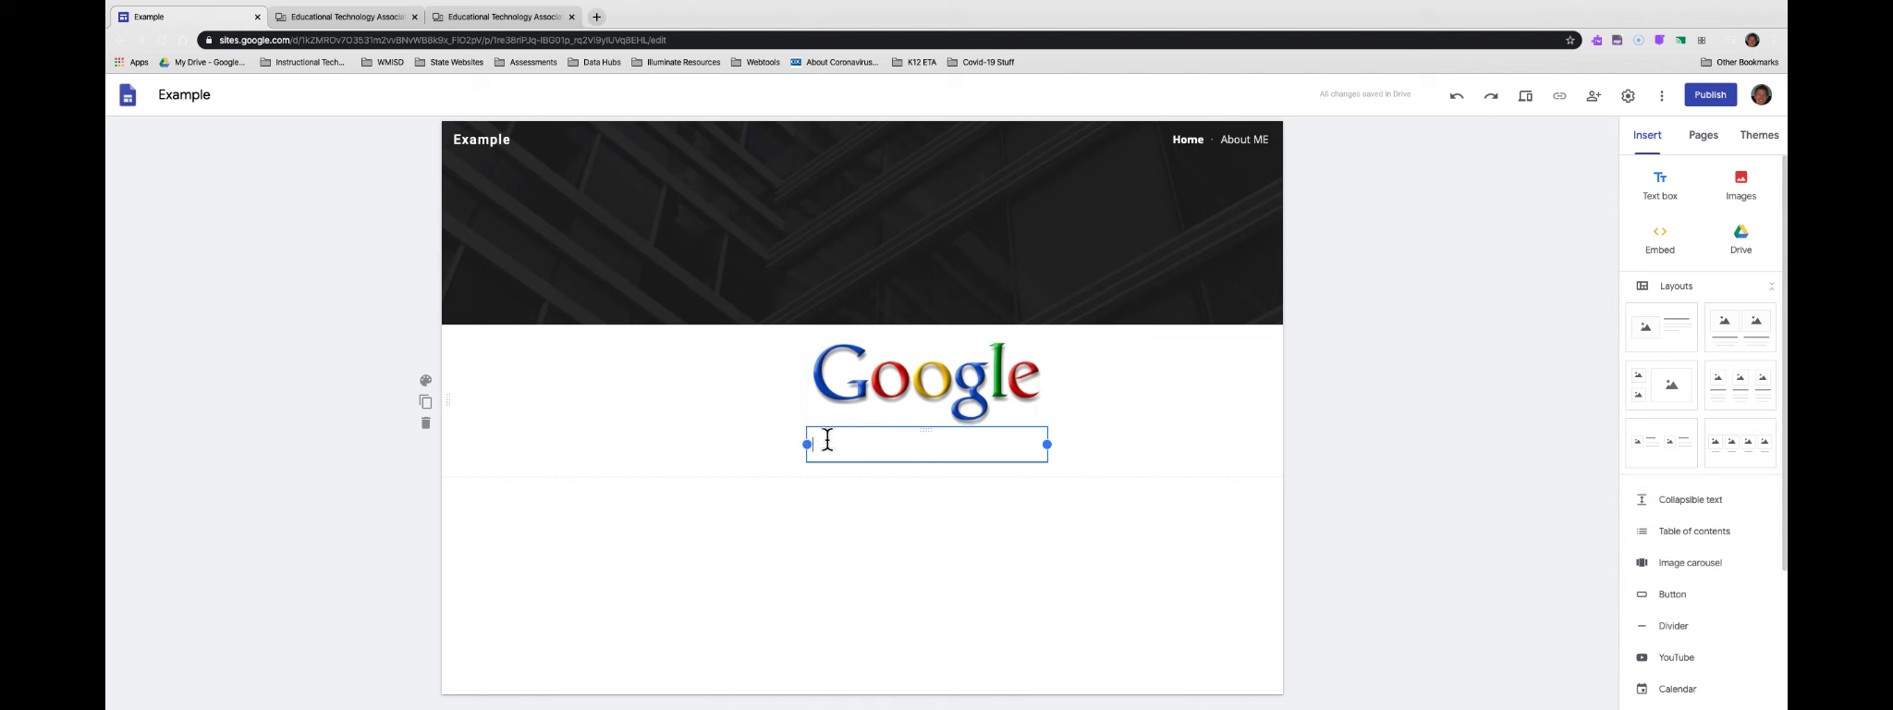
left_click(905, 371)
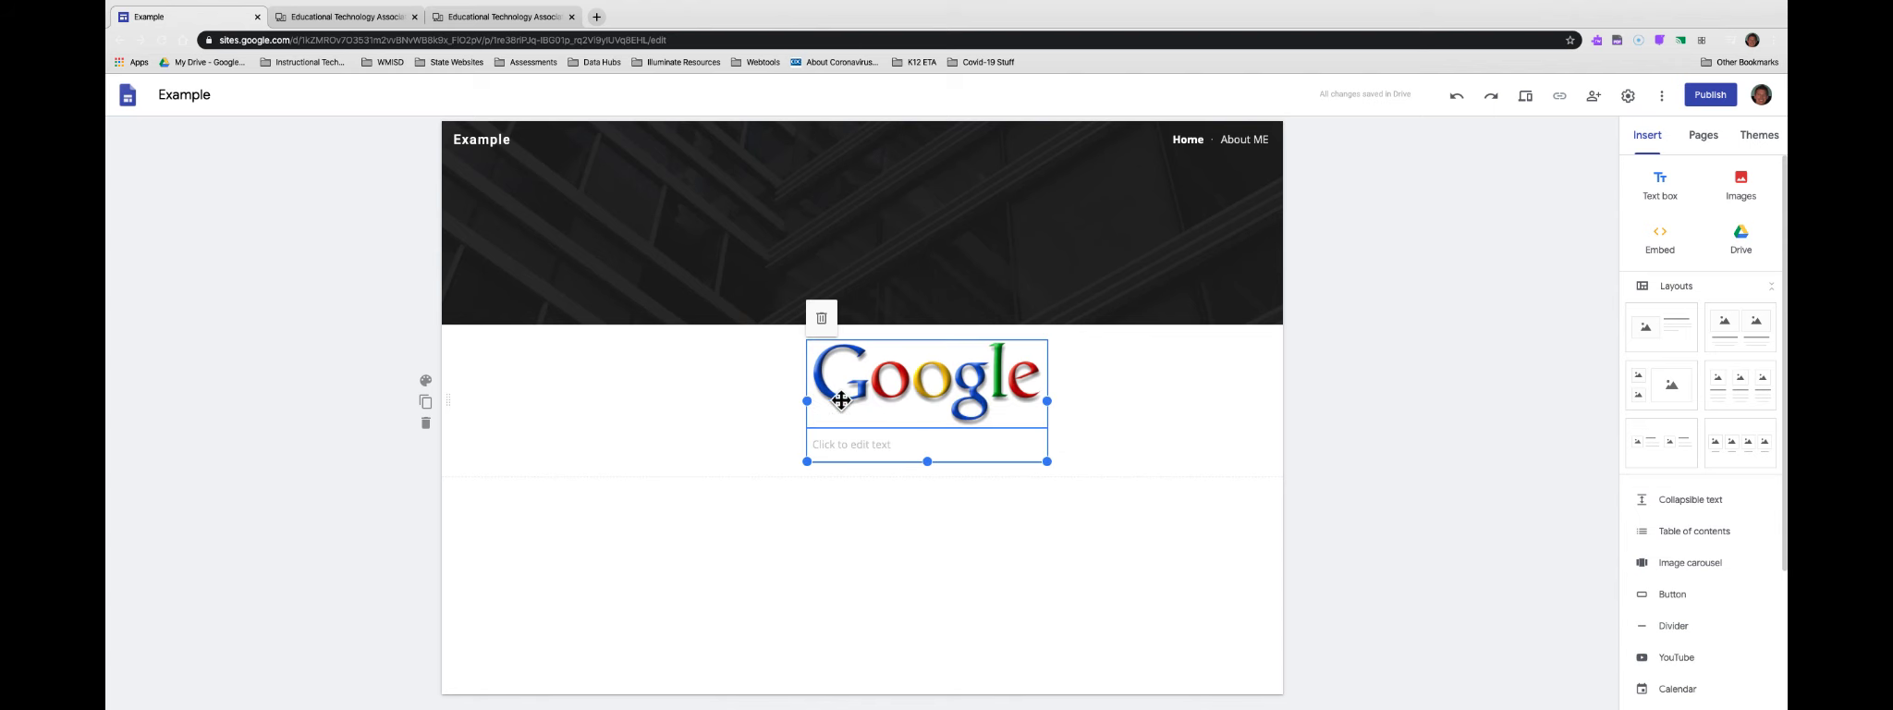
Enter "Go to Google" in the text box beneath the Google logo and deselect it
left_click(859, 444)
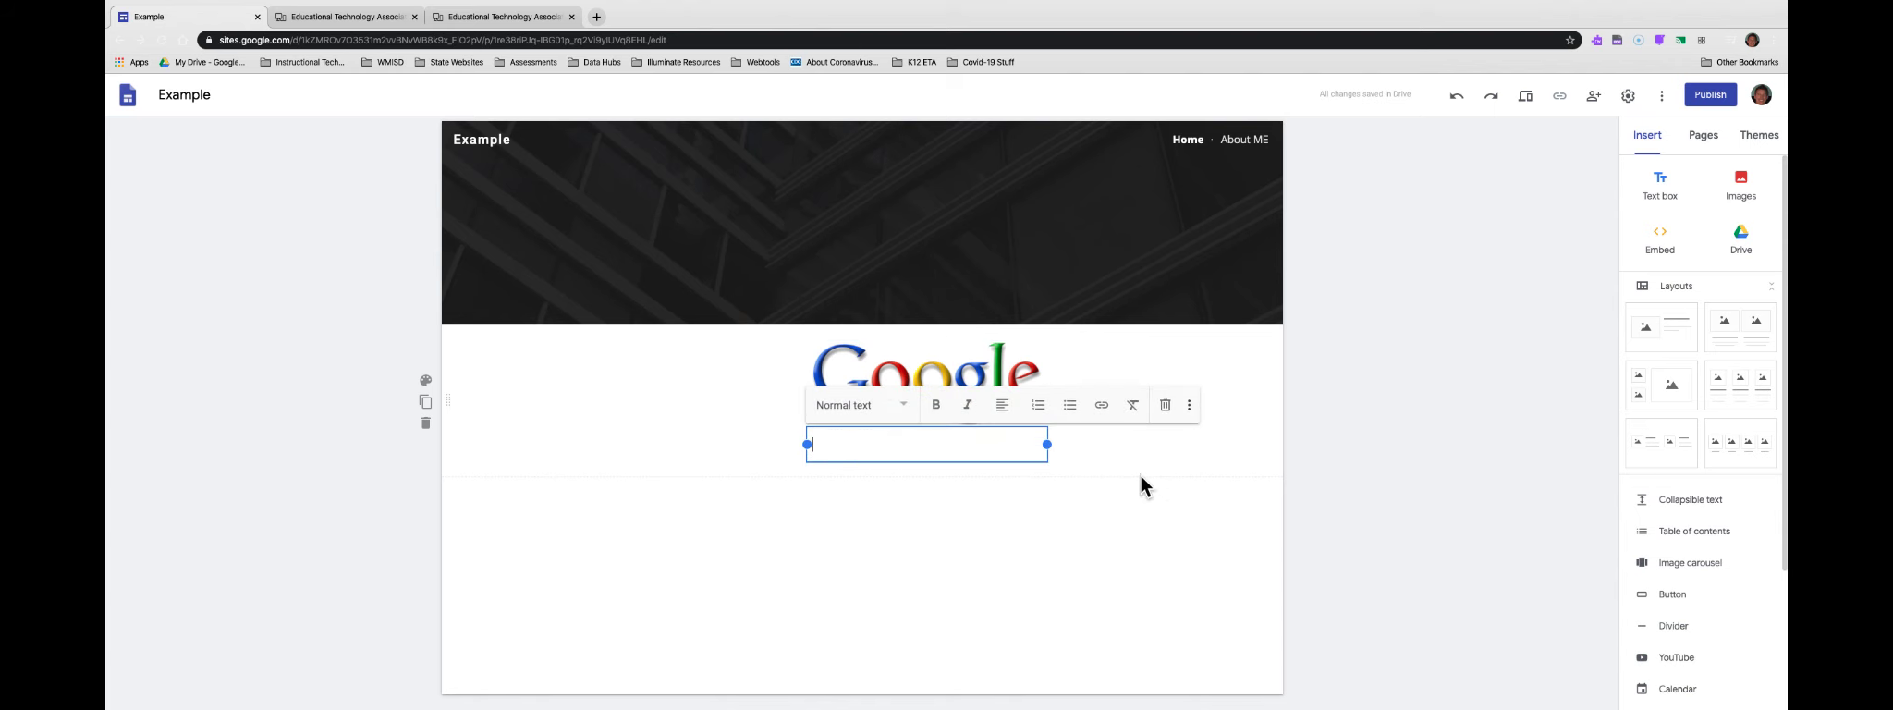
type("Go to Google")
left_click(1141, 571)
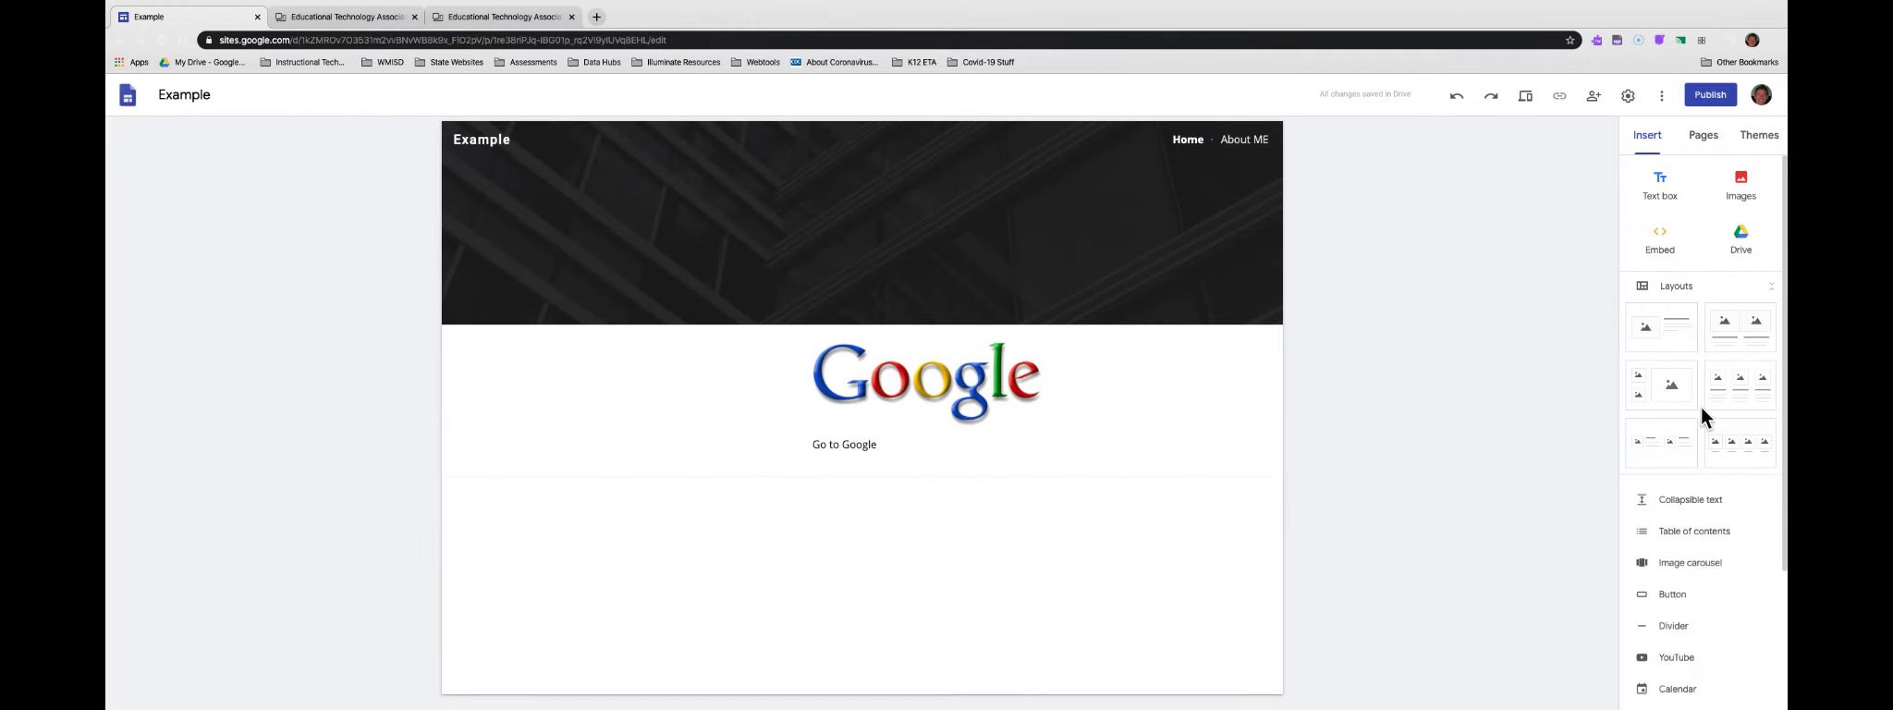
Start inserting a YouTube video and search for "Google"
scroll(1711, 555, "down", 2)
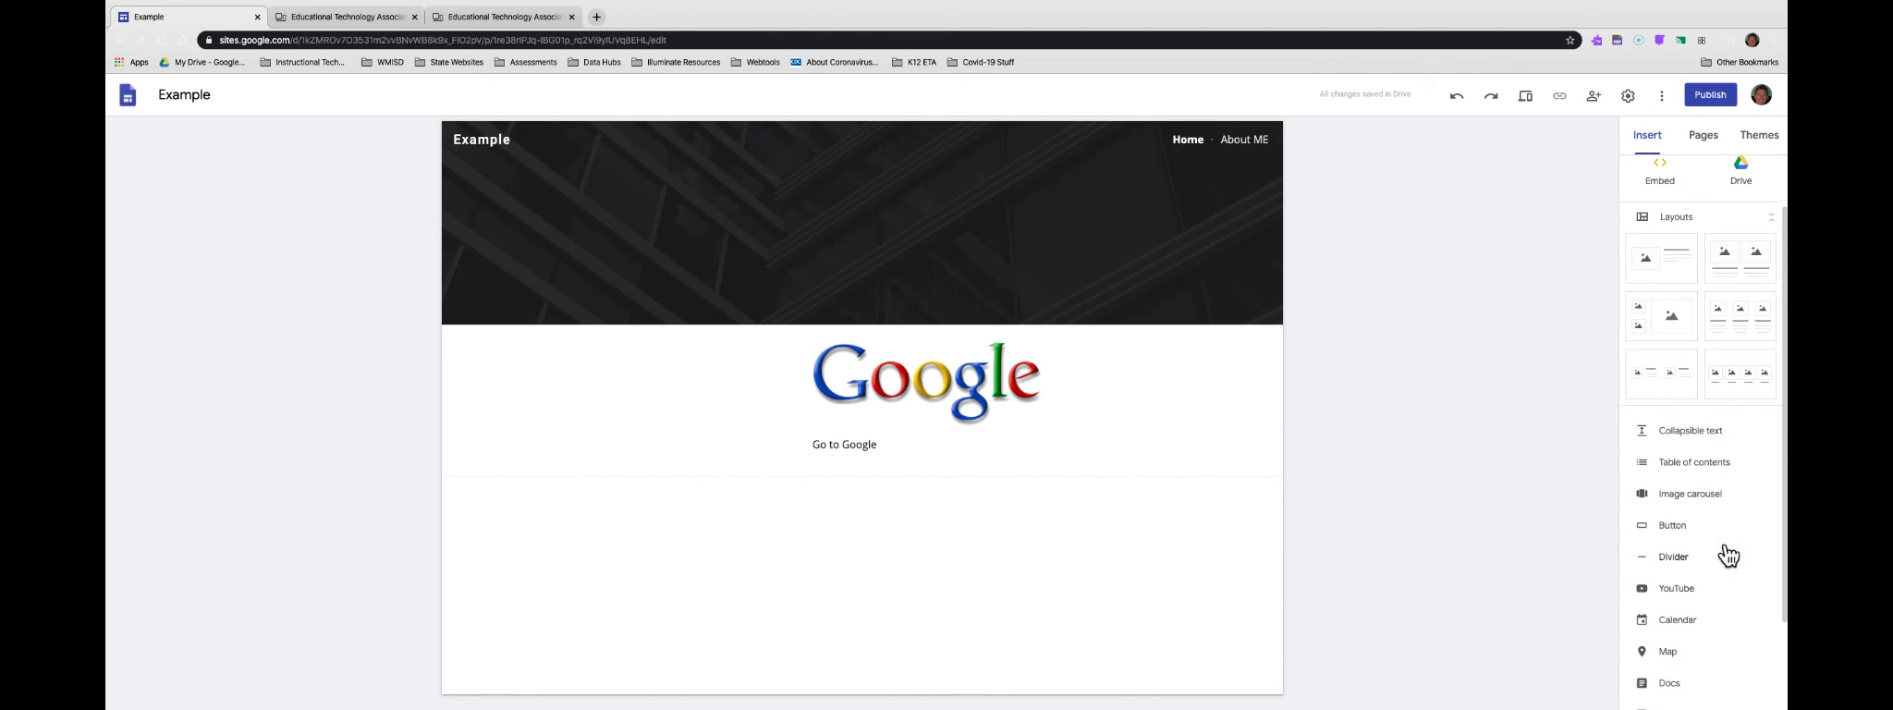
left_click(1677, 592)
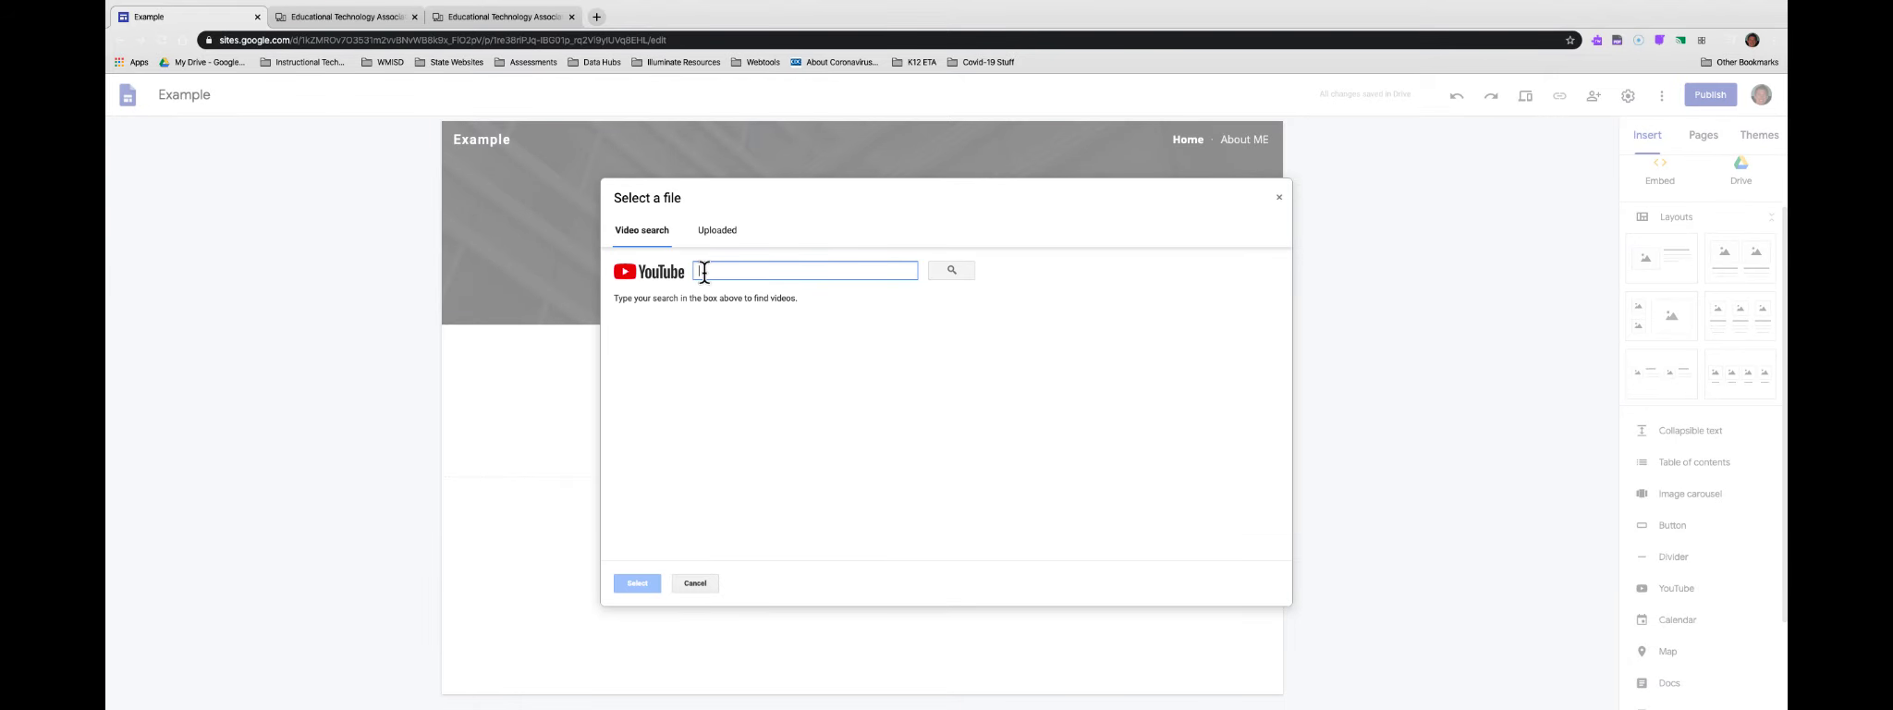
left_click(888, 285)
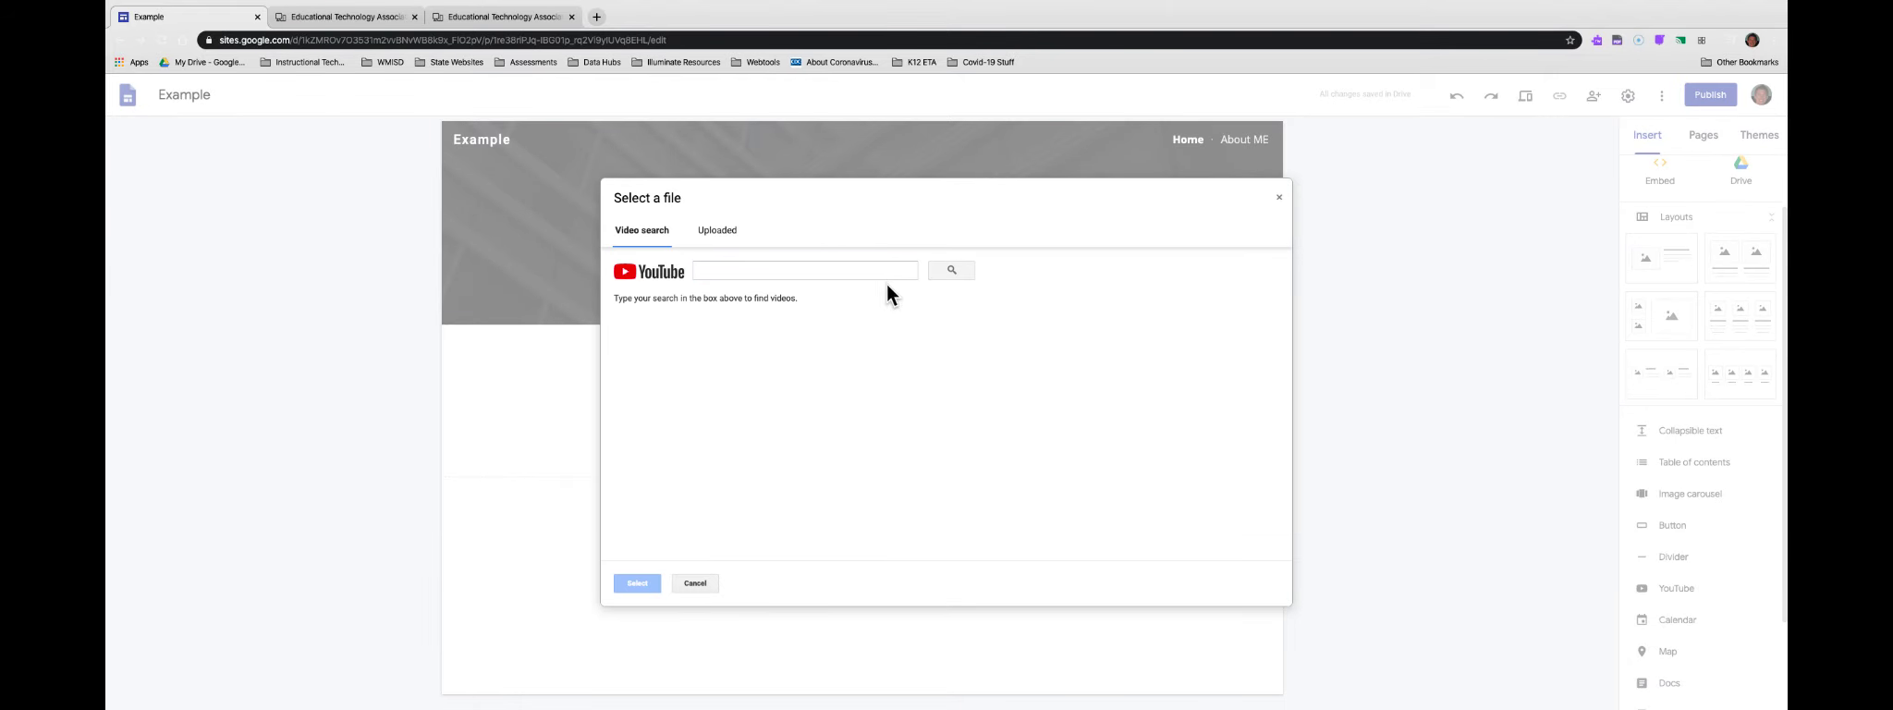
left_click(828, 276)
type("Google")
key("Return")
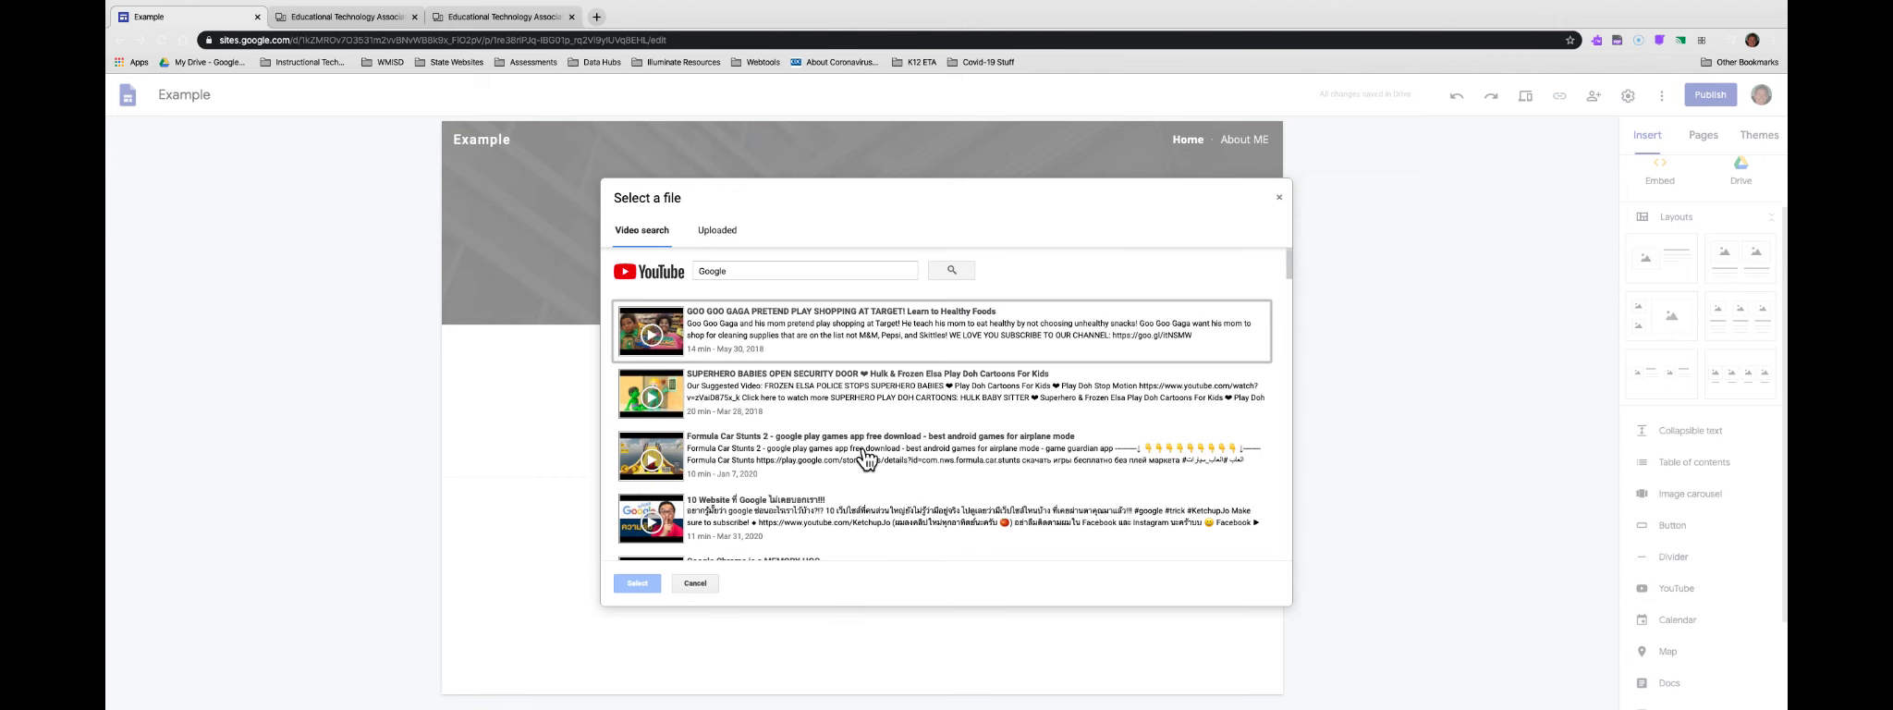
Pick the video "Google Cancels April Fool's Jokes" from the search results and insert it on the page
scroll(862, 457, "down", 2)
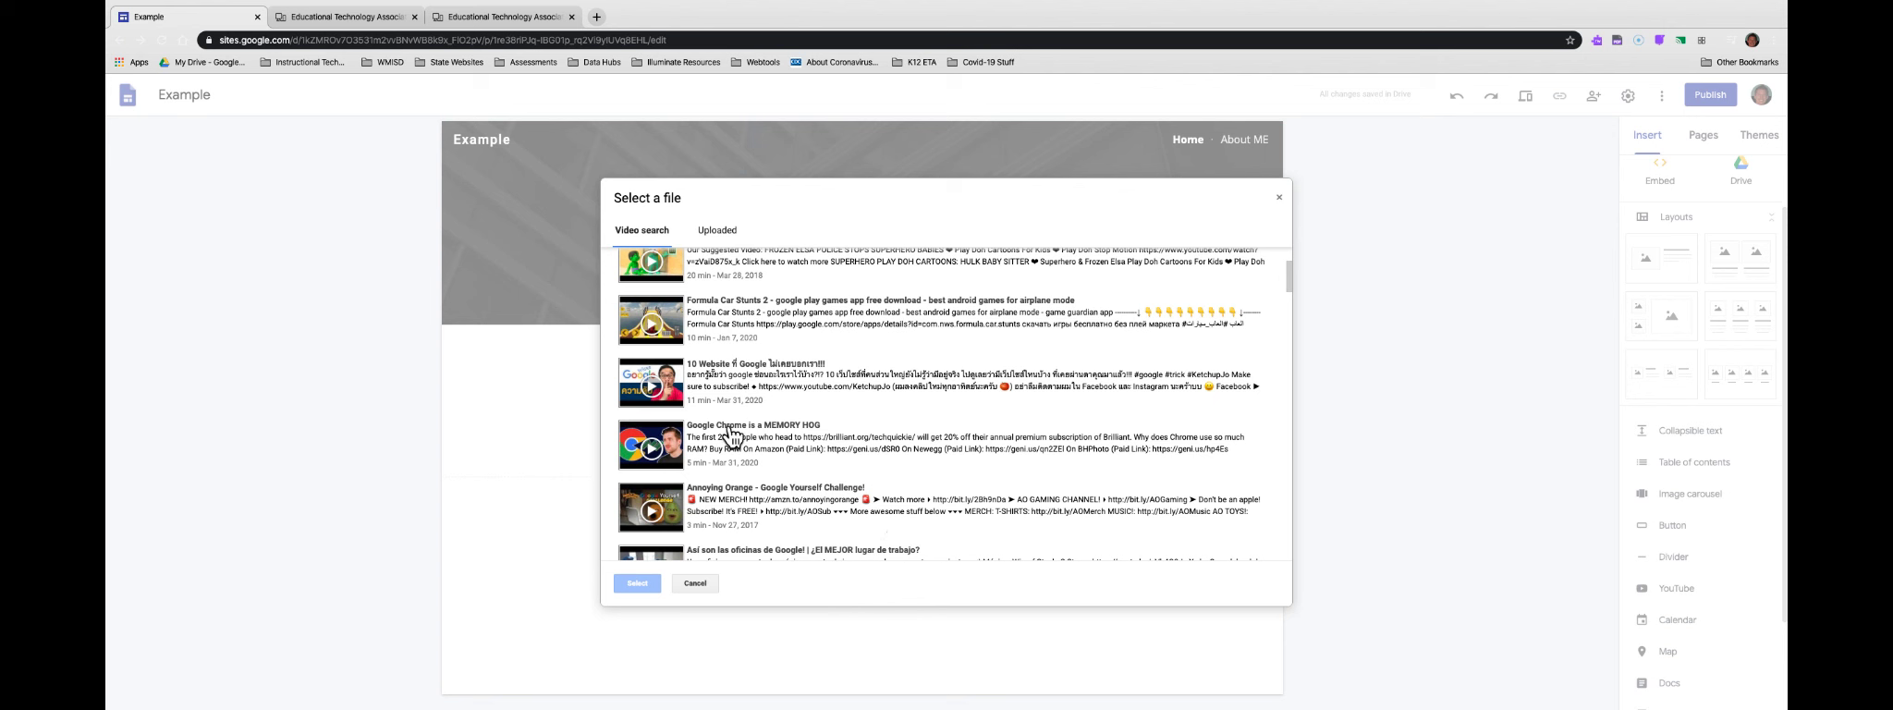
scroll(782, 506, "down", 4)
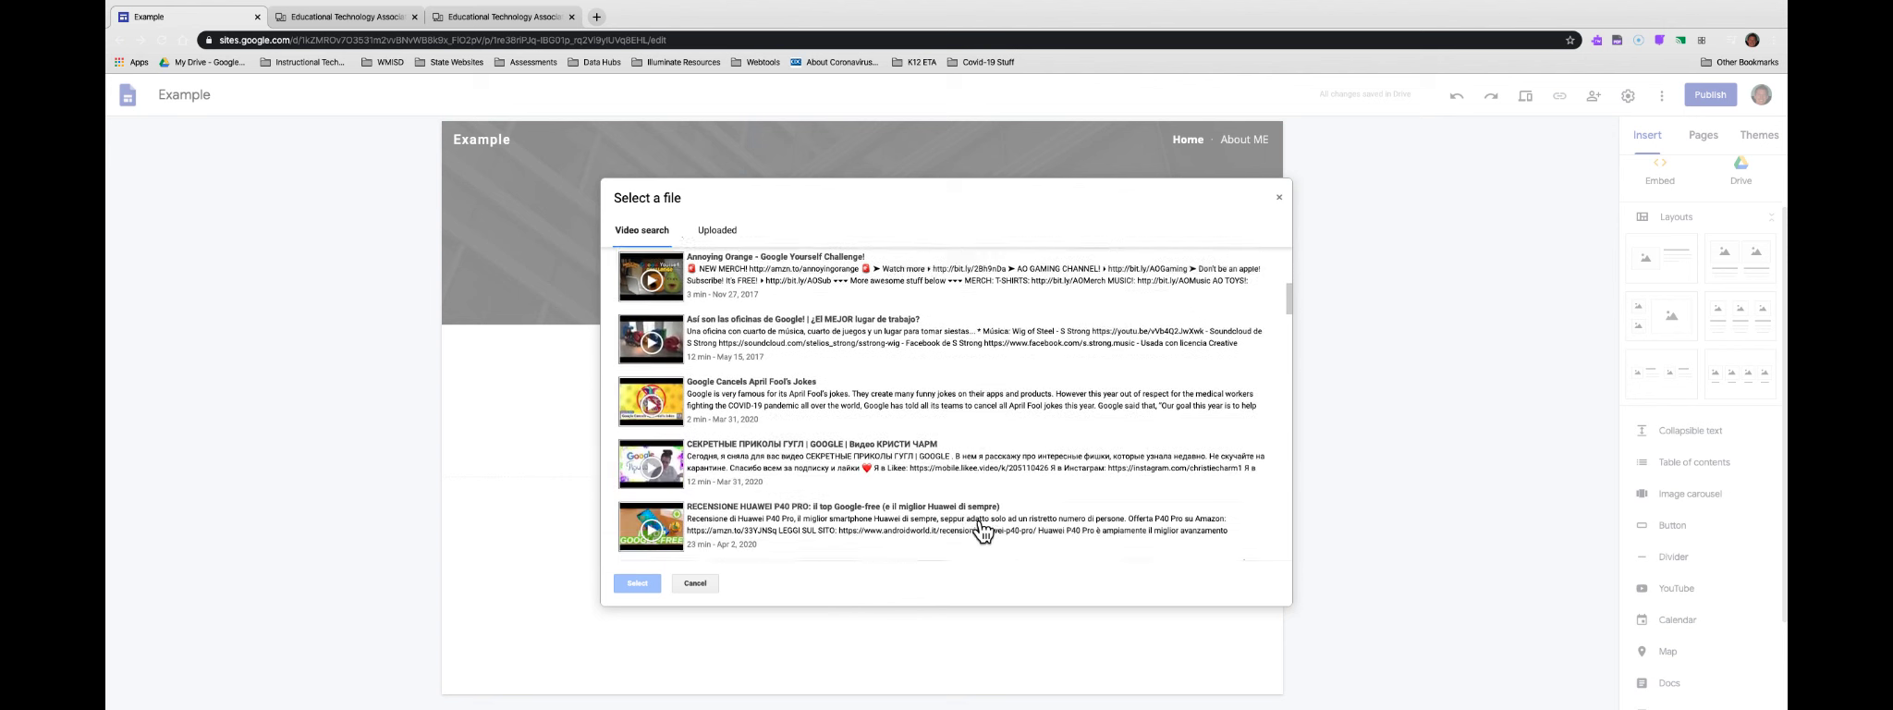
scroll(980, 525, "up", 3)
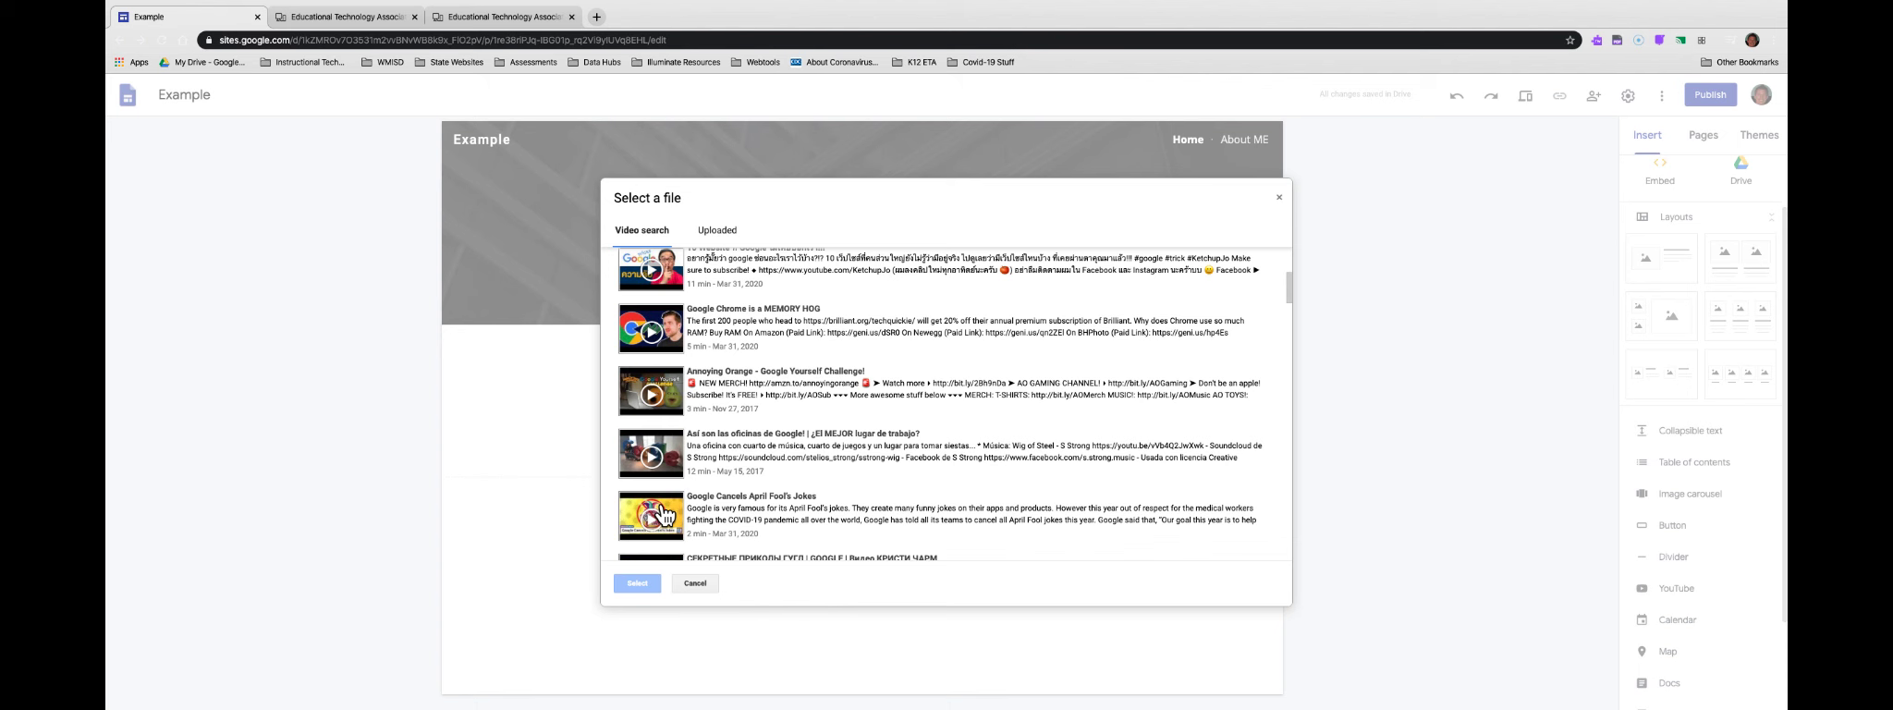
left_click(663, 513)
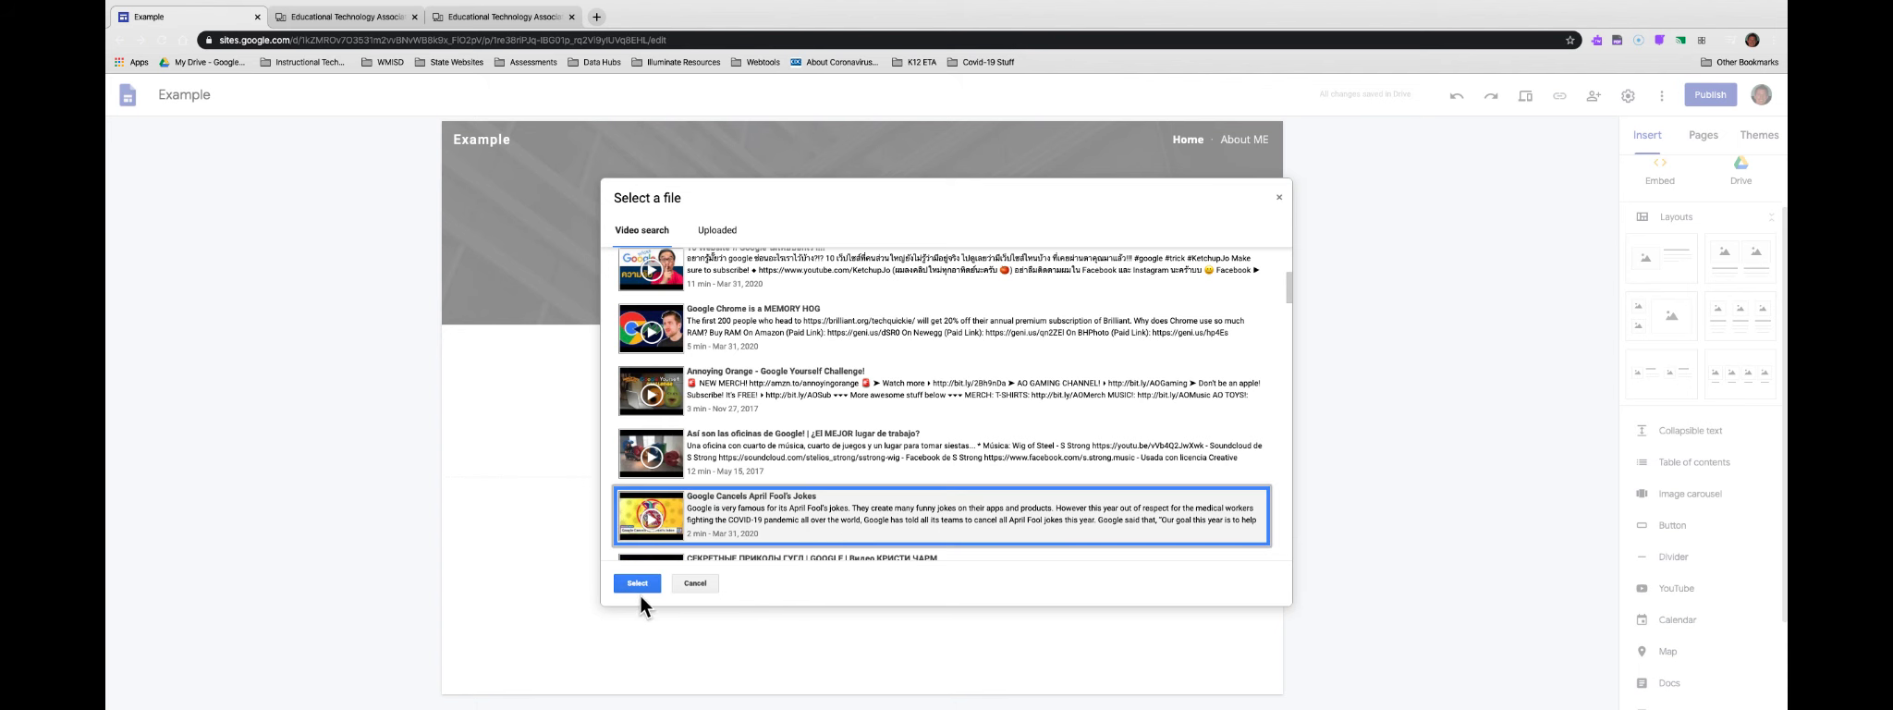
left_click(638, 583)
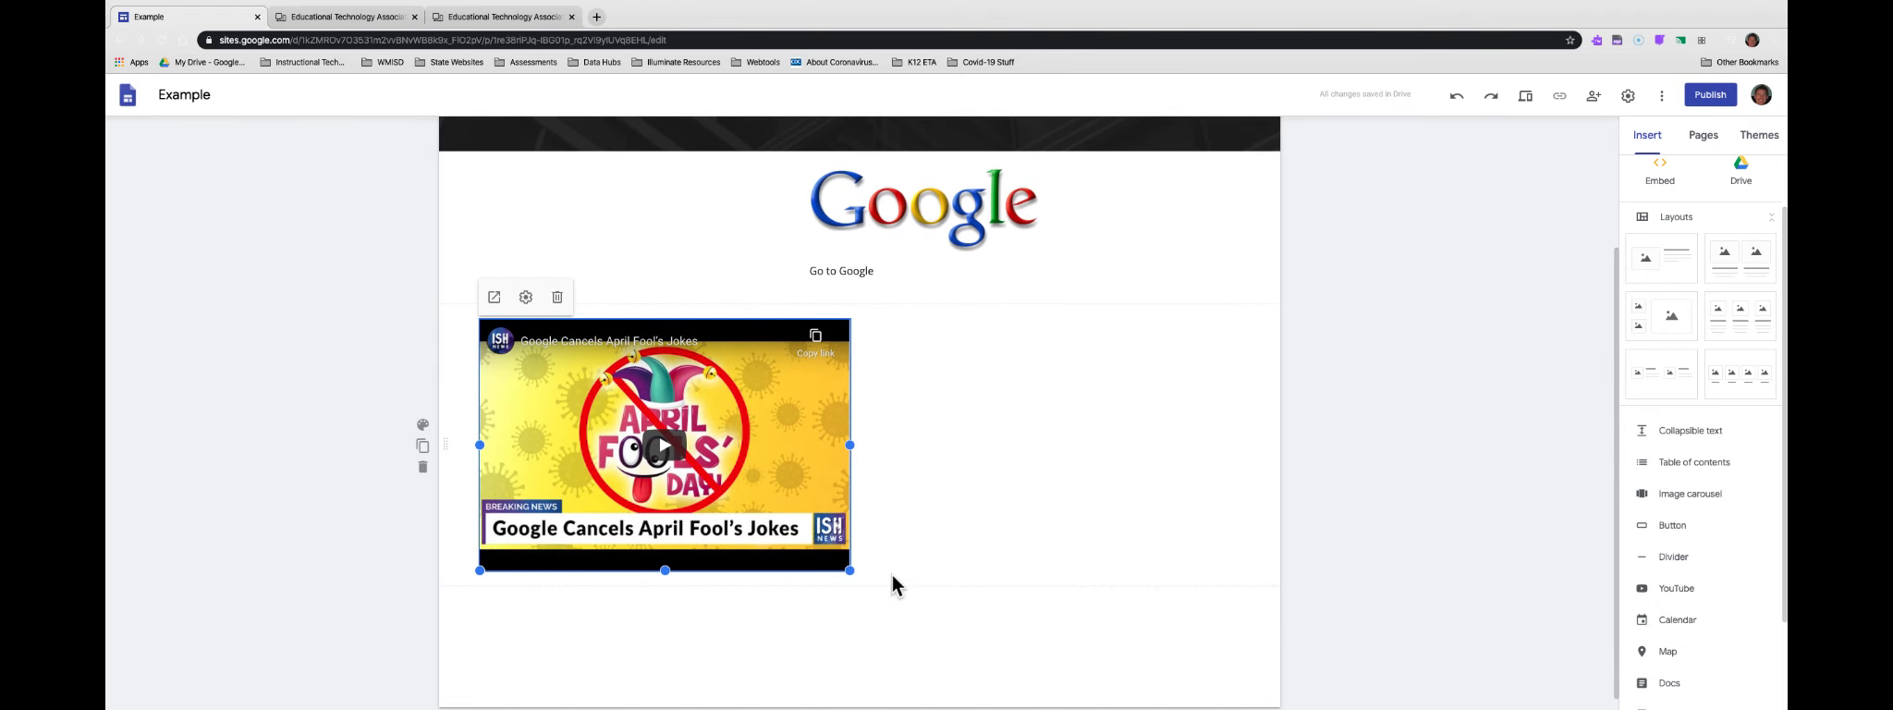
View the embedded video's YouTube settings, cancel out of them, and delete the video from the page
left_click(527, 299)
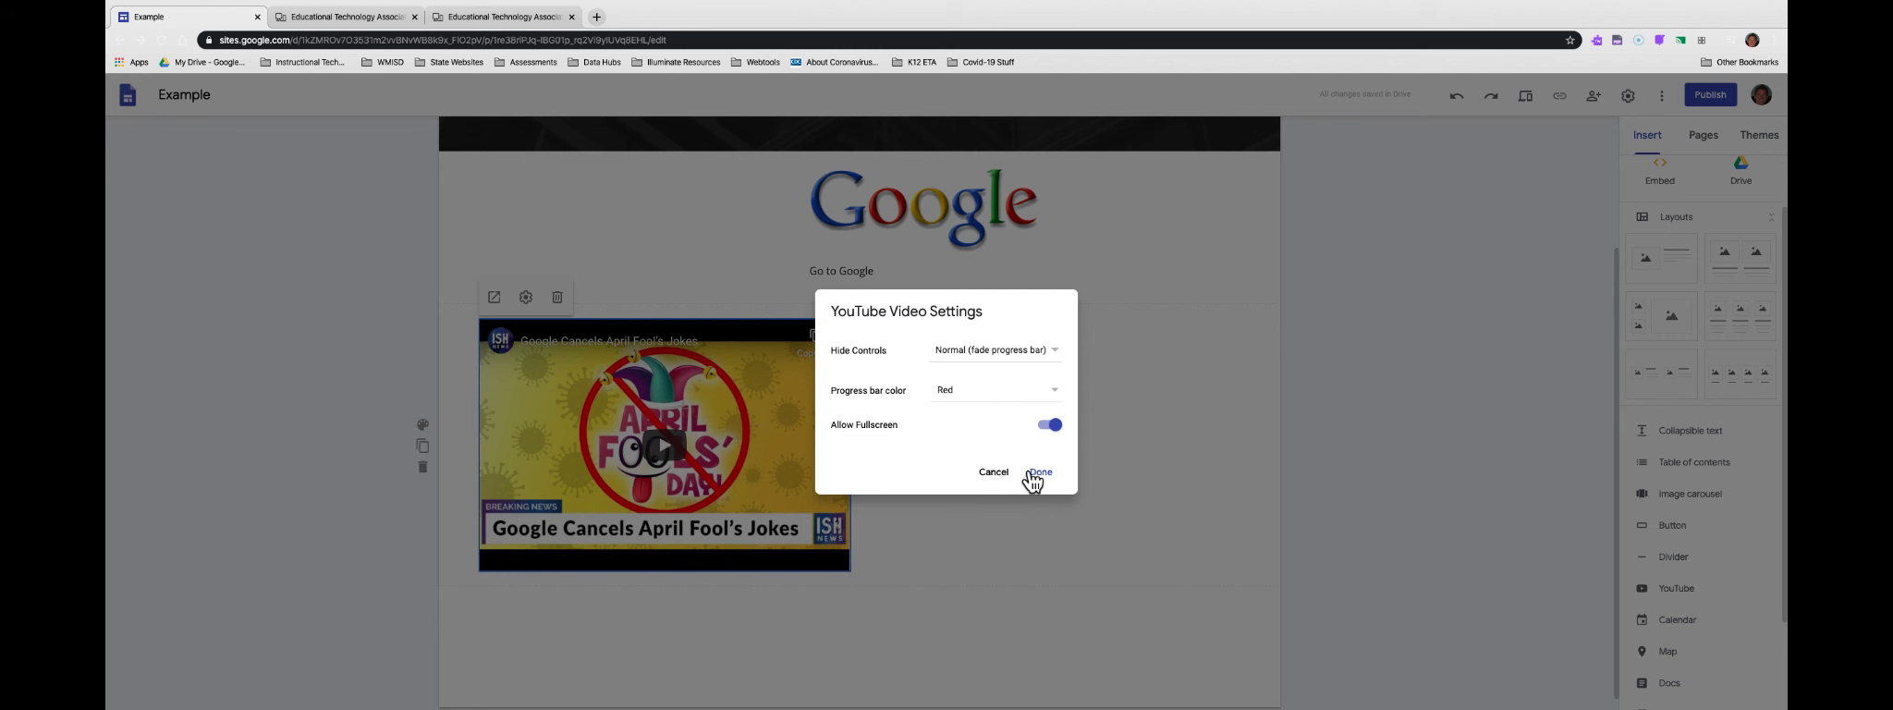
left_click(994, 473)
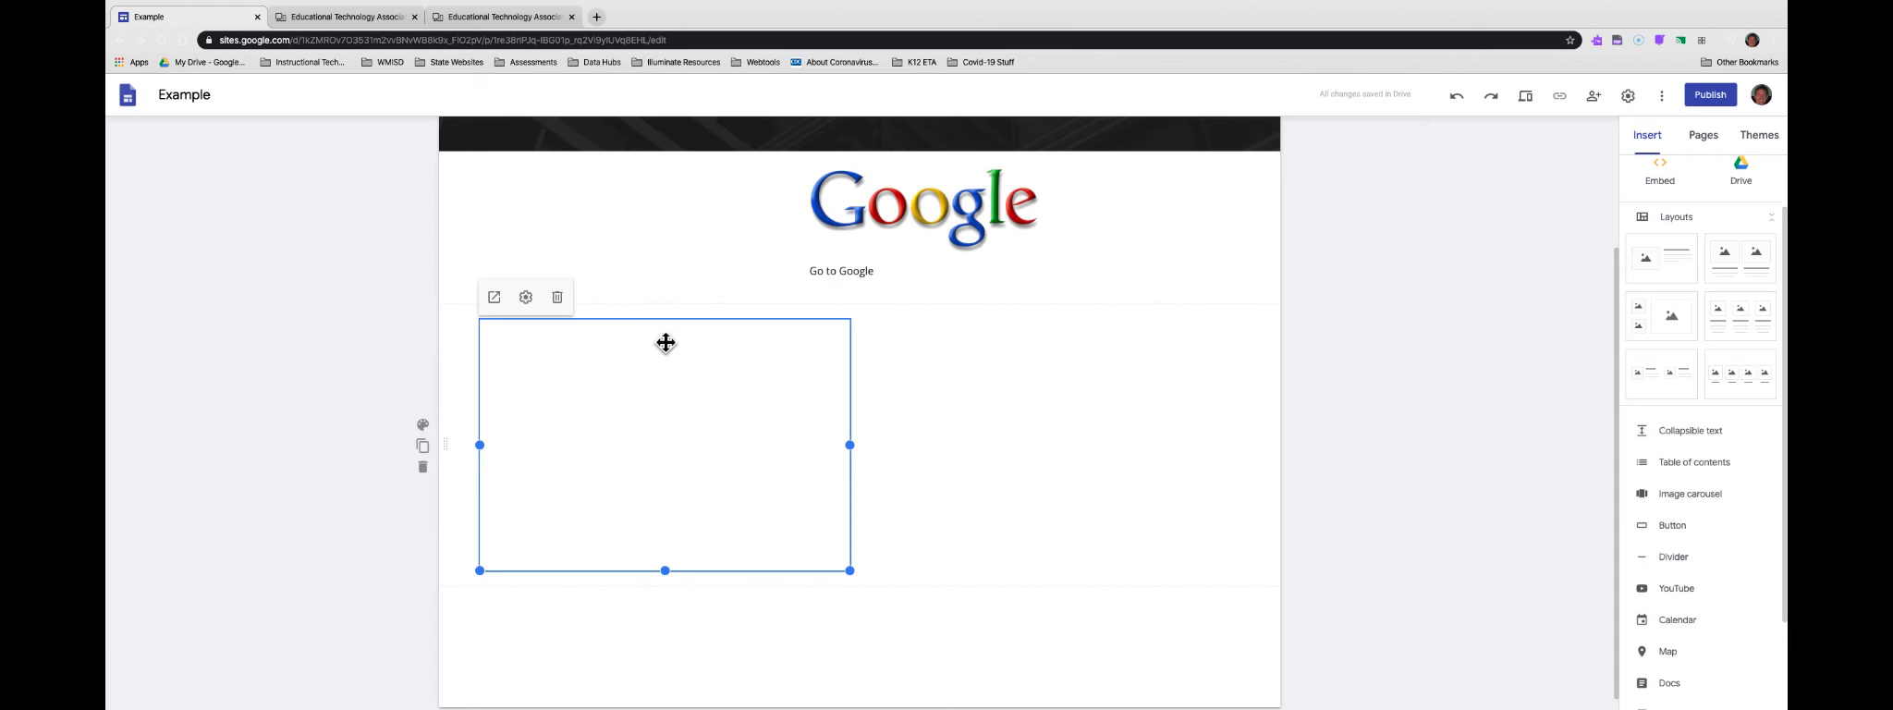
left_click(558, 298)
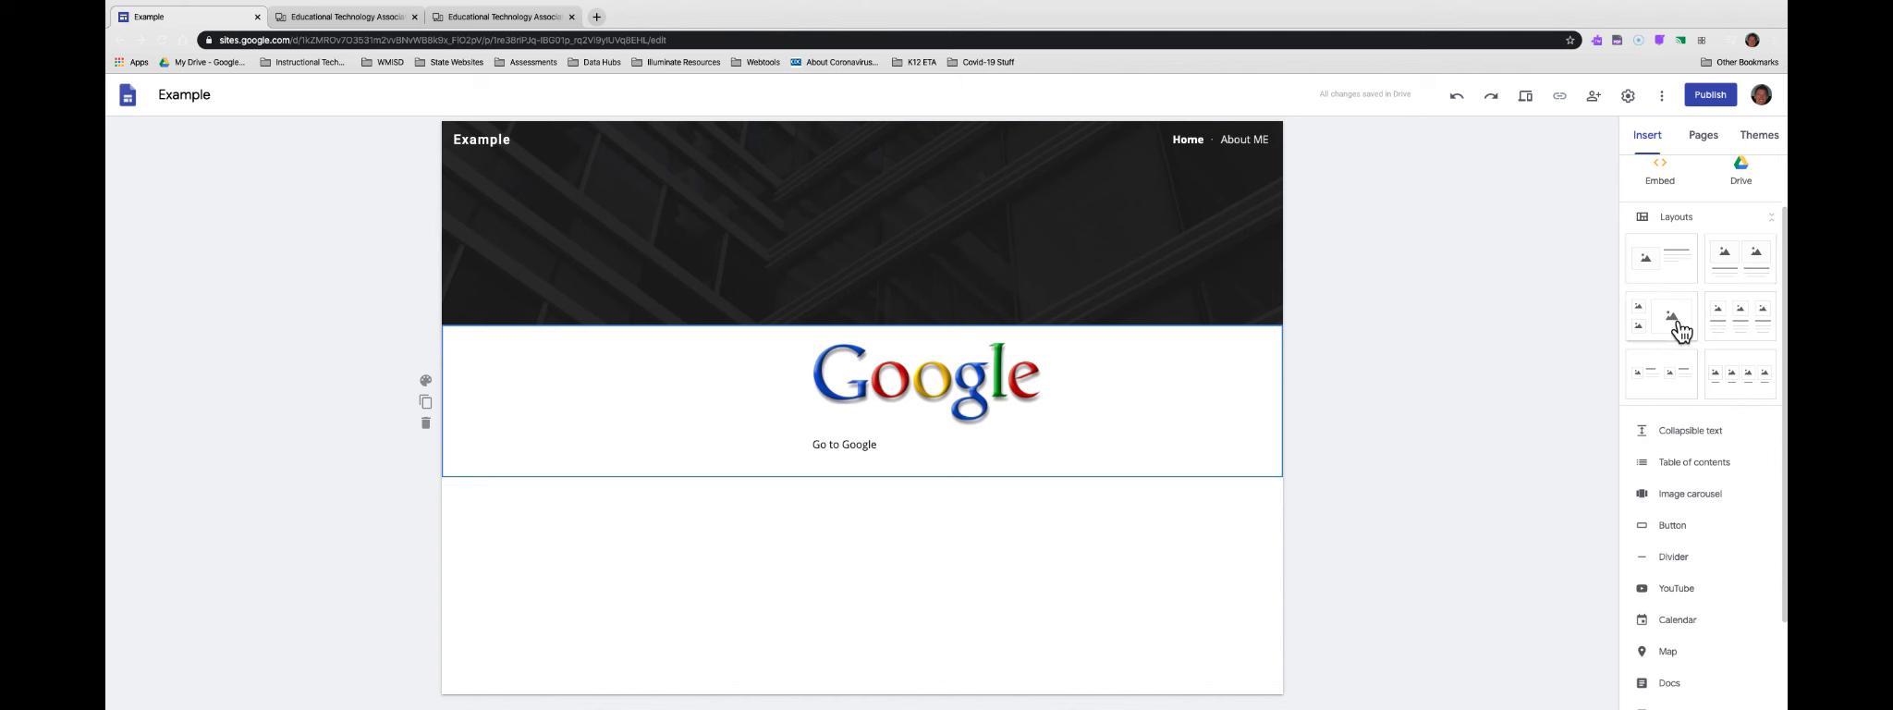
Insert the first recording from Google Drive's Meet Recordings folder on the page and close the Drive file browser
scroll(1681, 331, "up", 2)
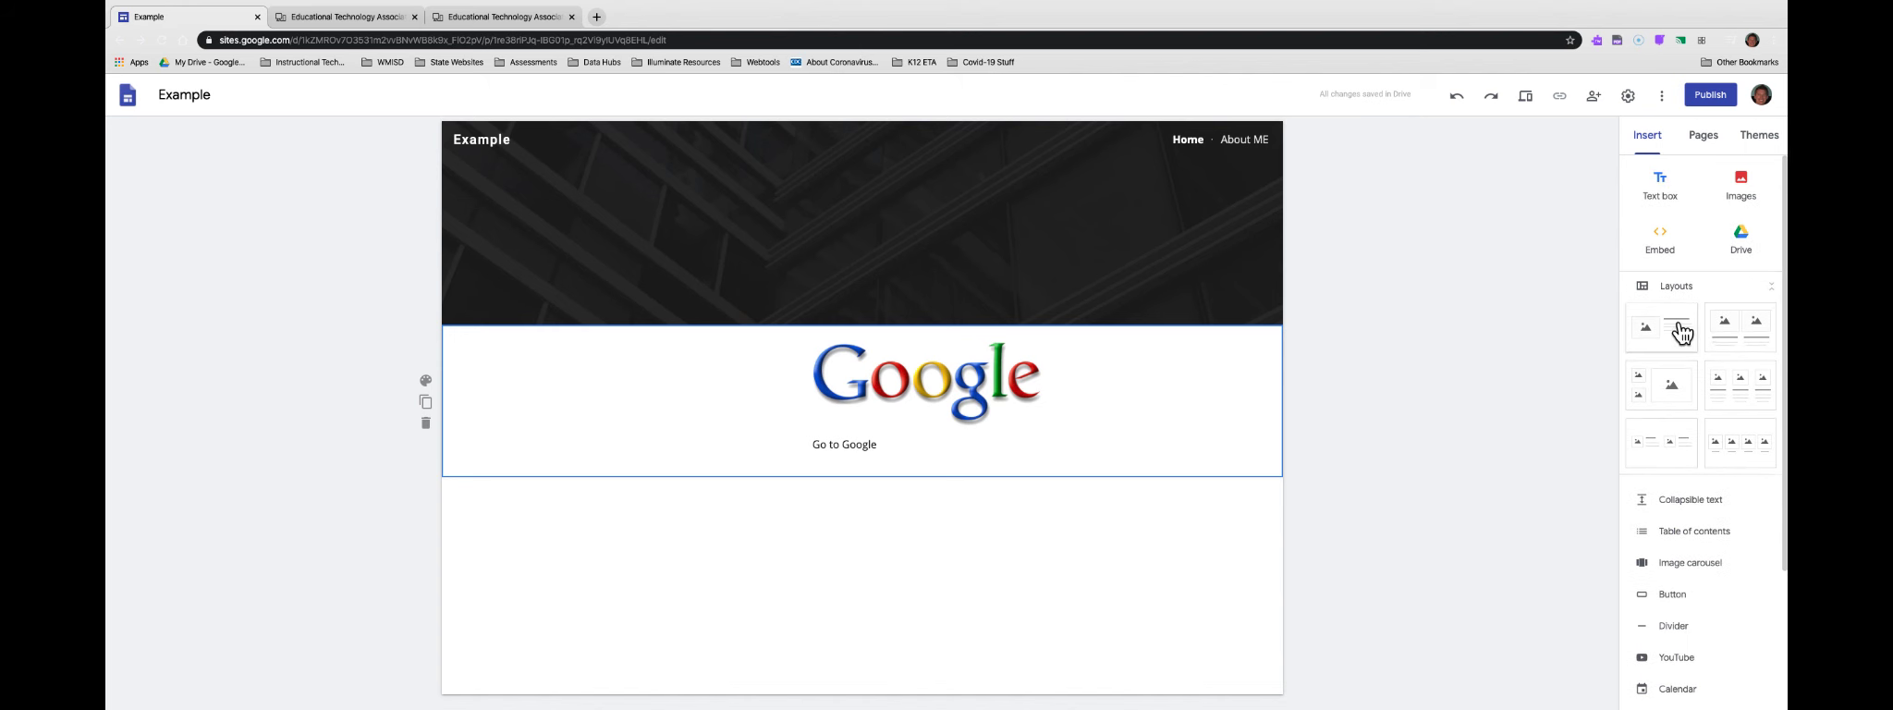
left_click(1742, 238)
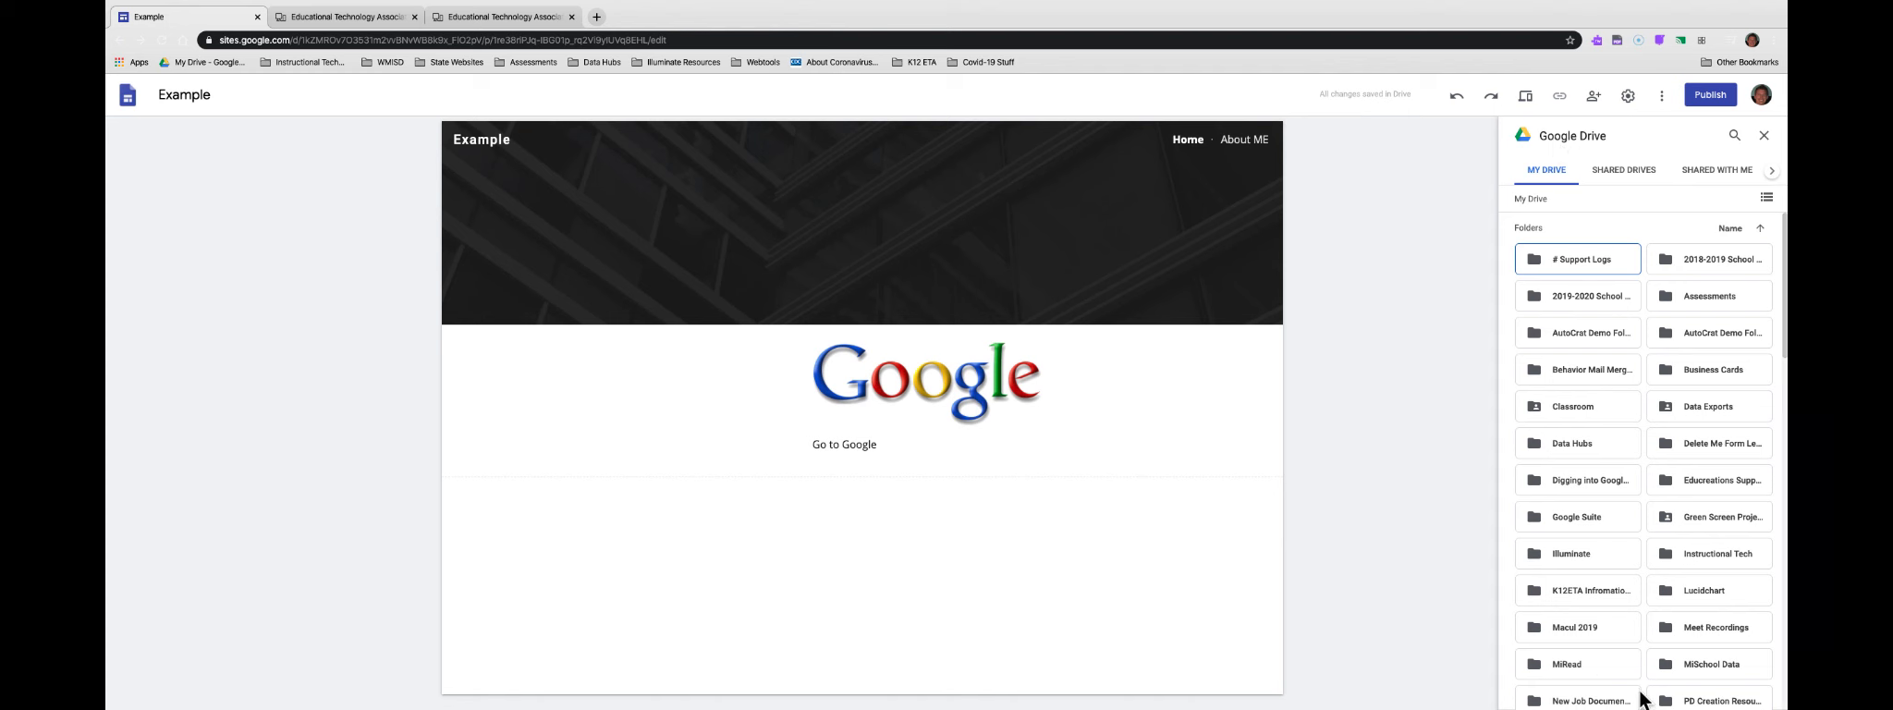
scroll(1636, 462, "down", 2)
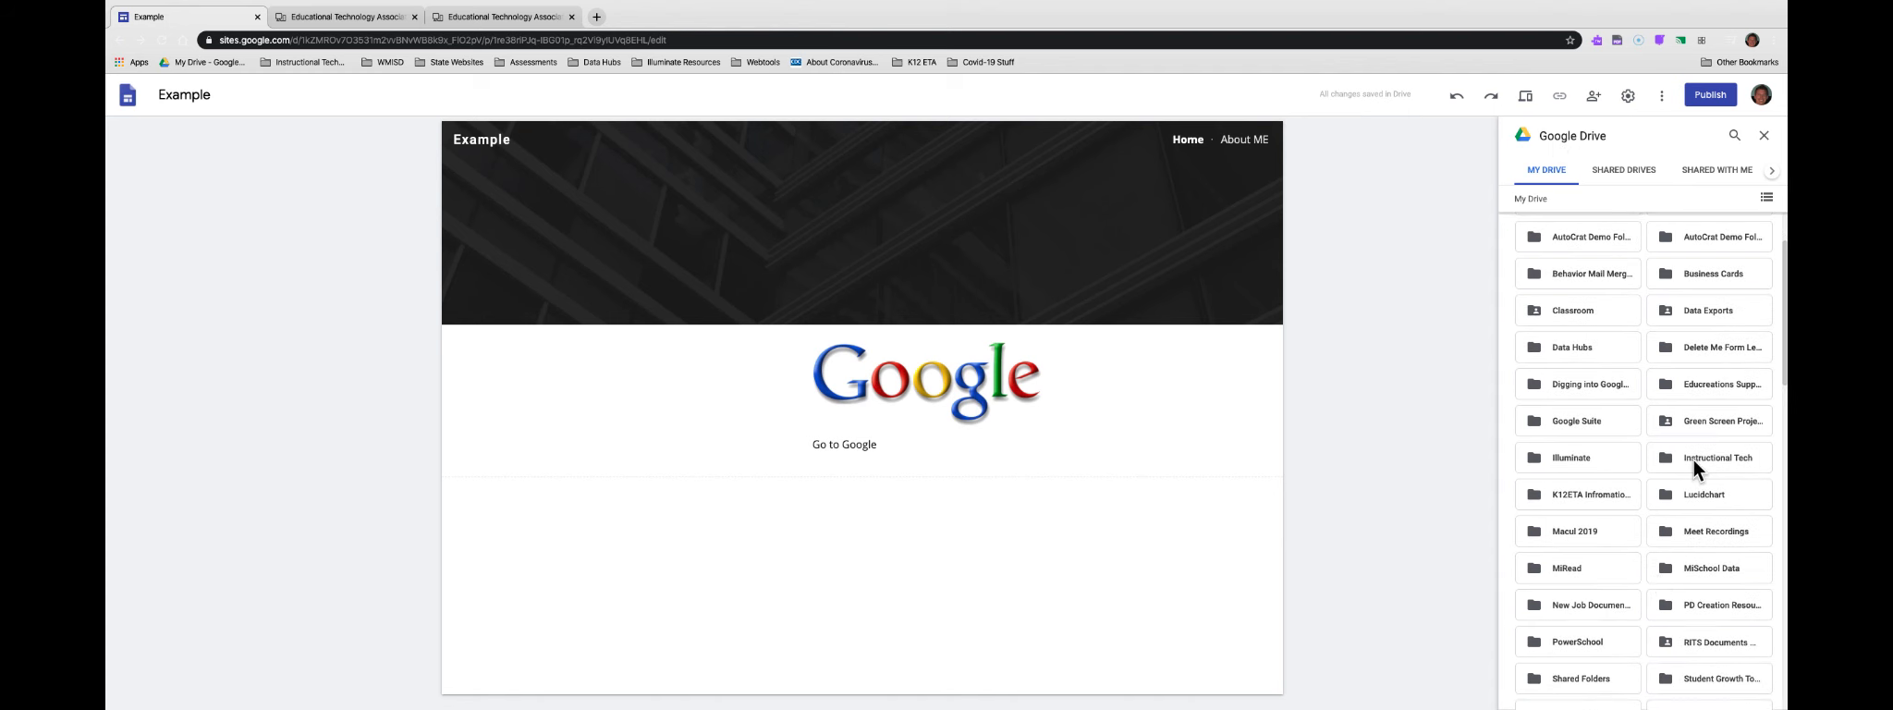
double_click(1716, 531)
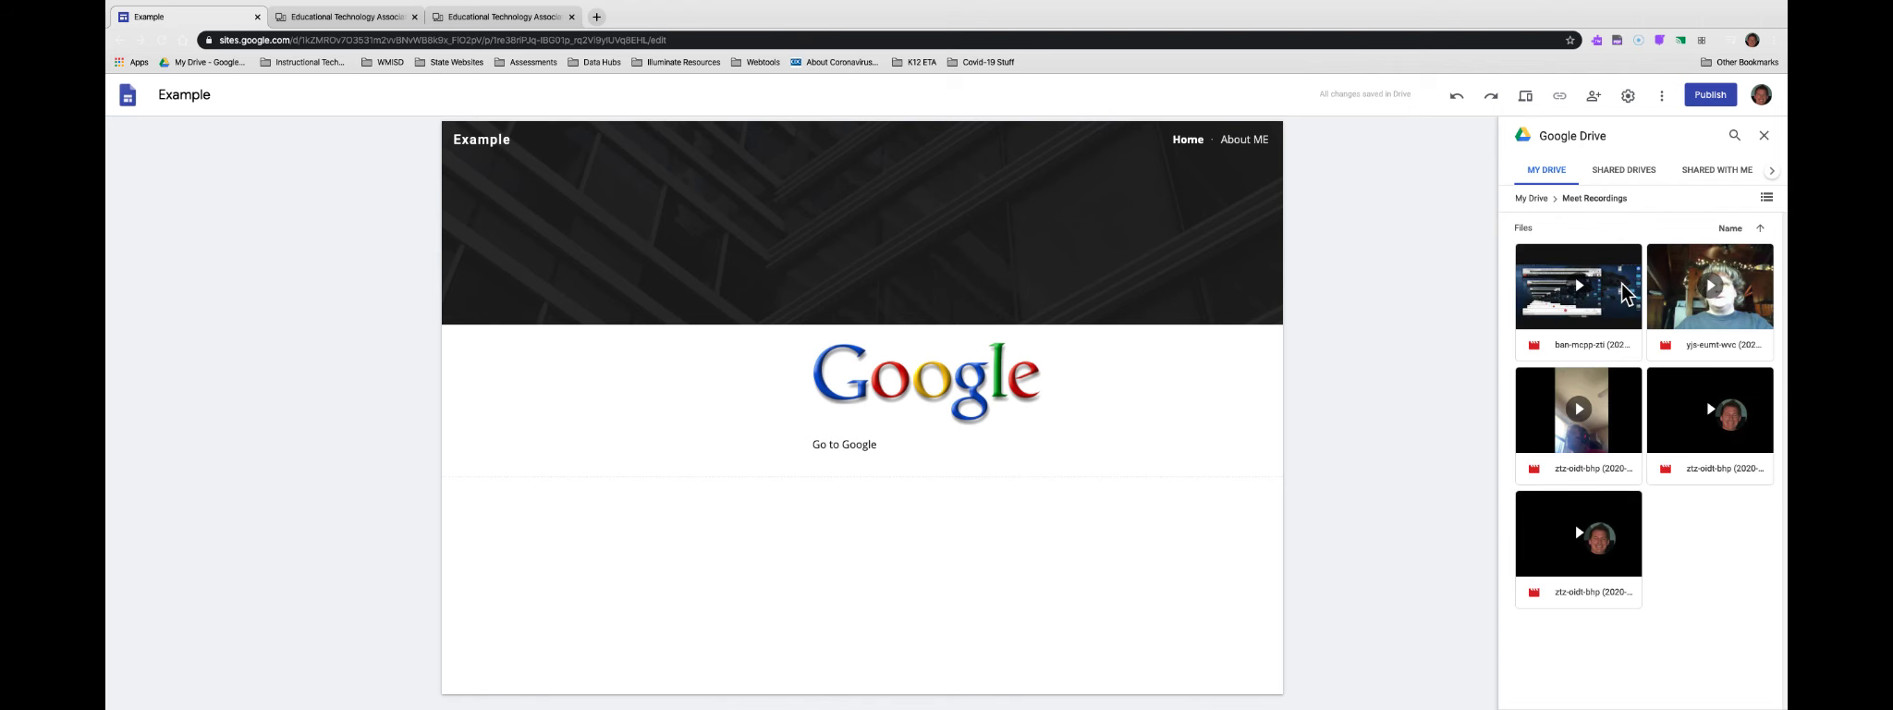
left_click(1627, 294)
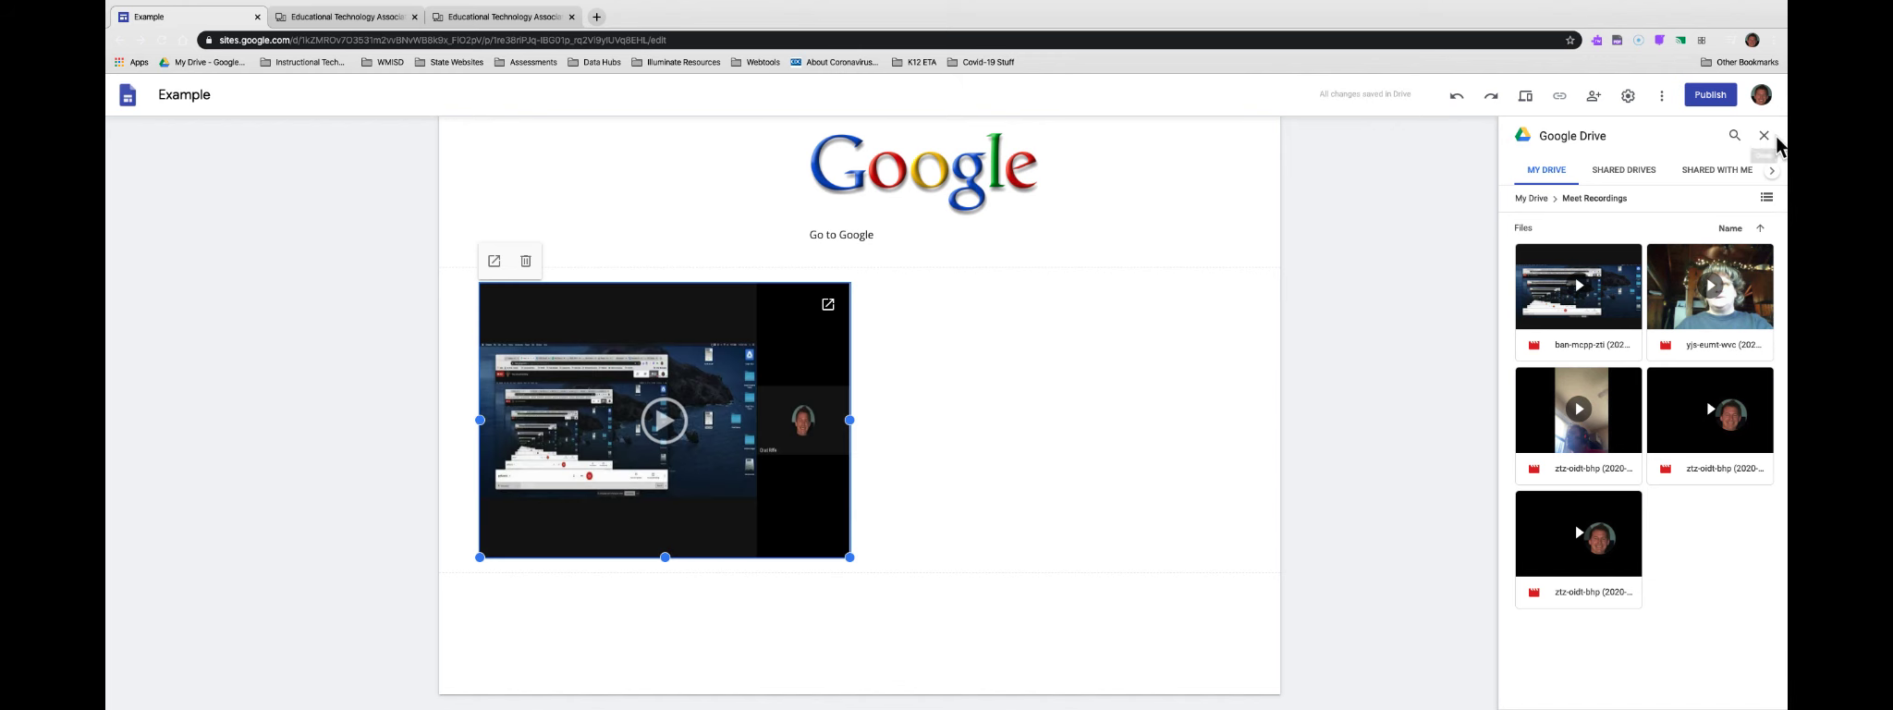
left_click(1764, 135)
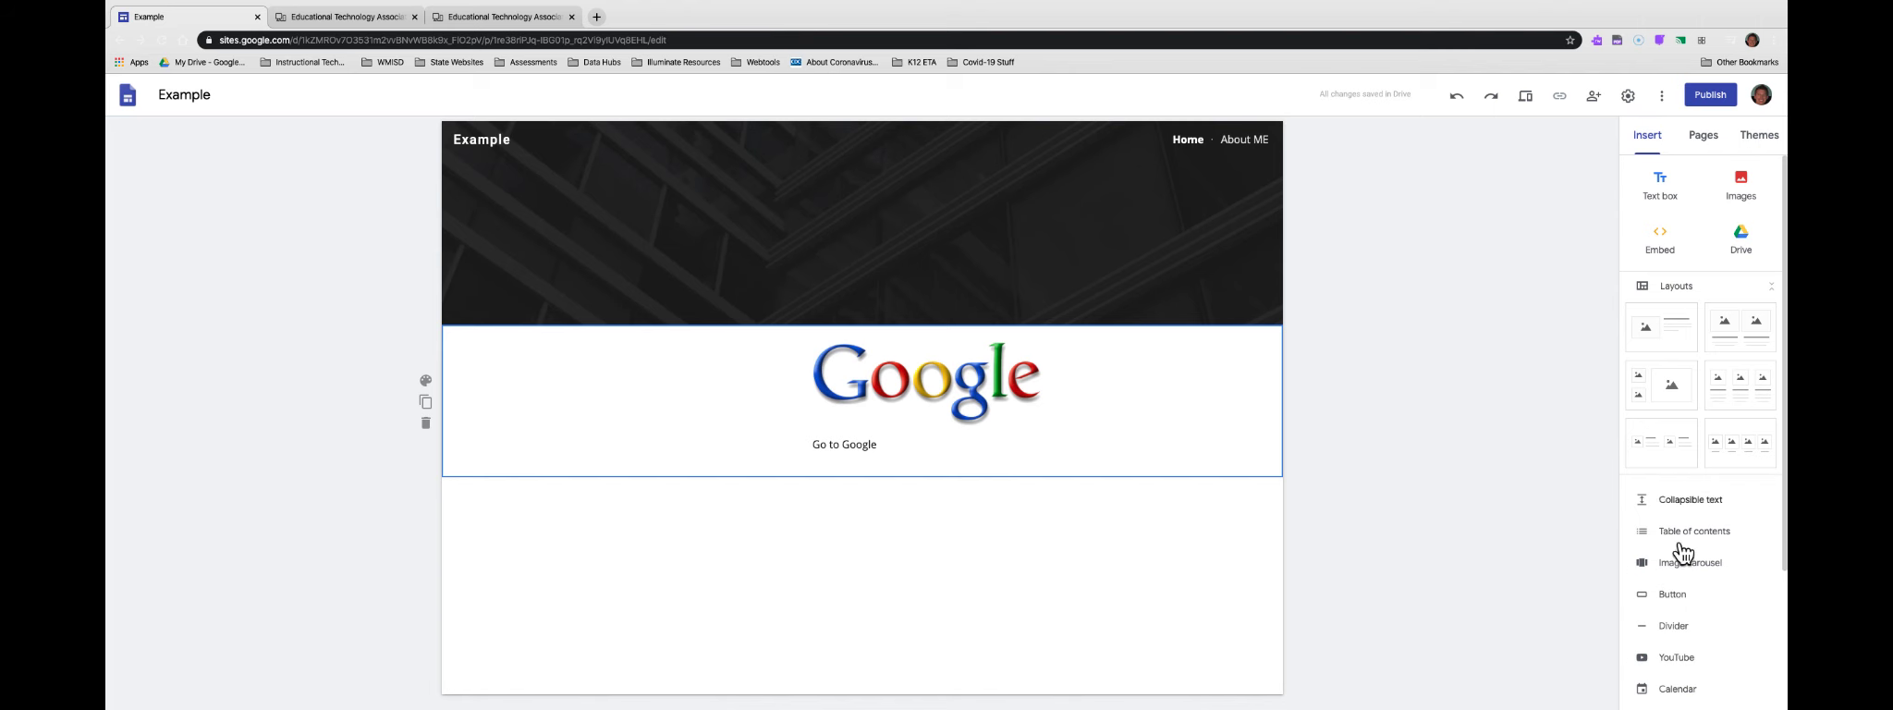
Start a new button named "Google Website" and copy the k12eta.org address from the open Educational Technology Association site
left_click(1672, 595)
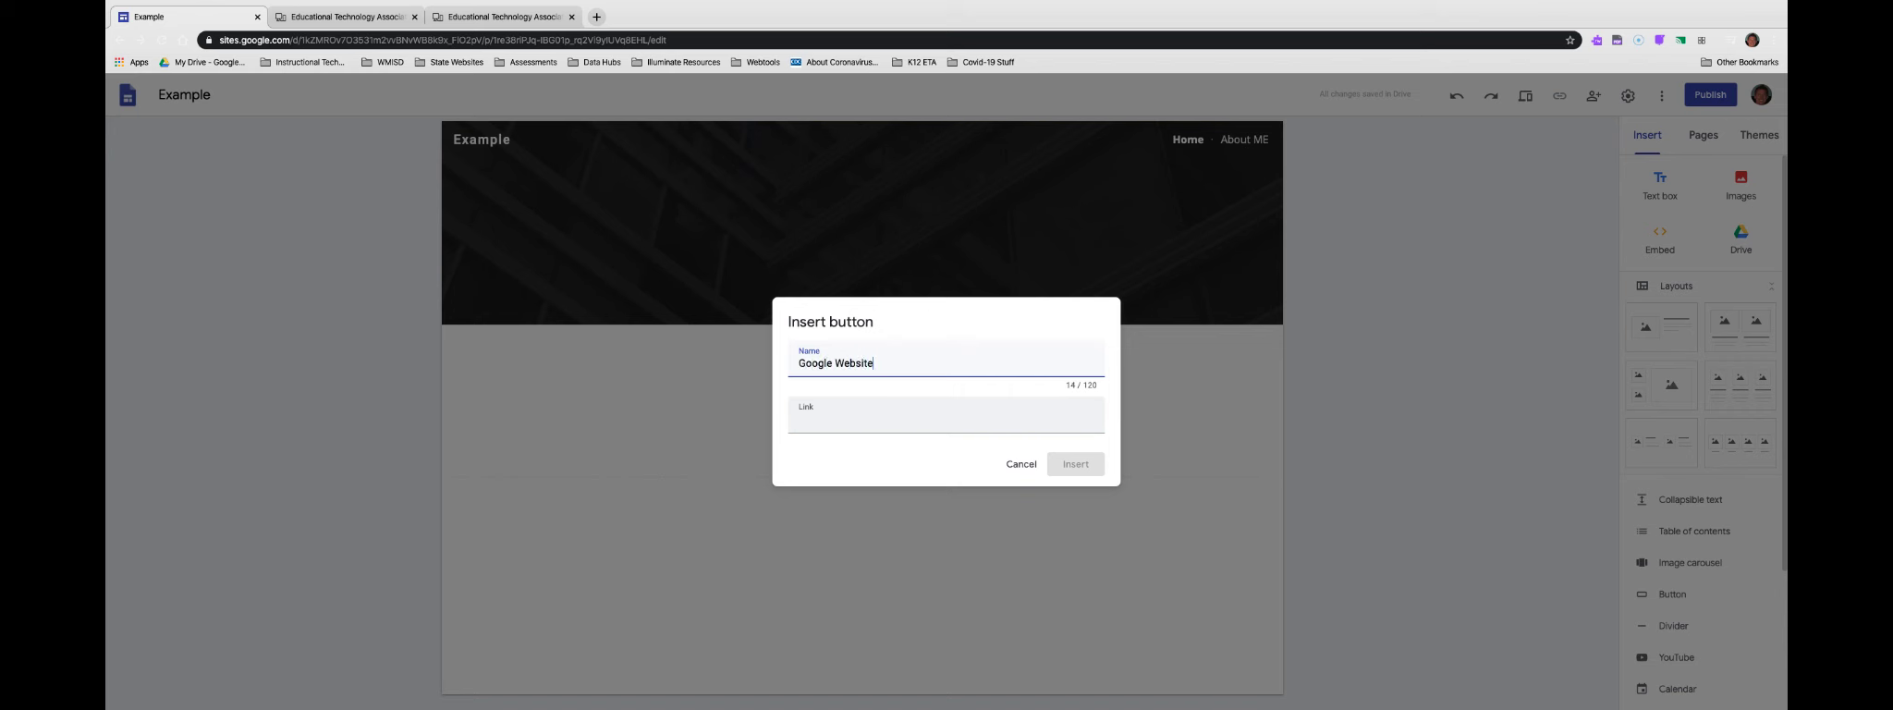
left_click(893, 422)
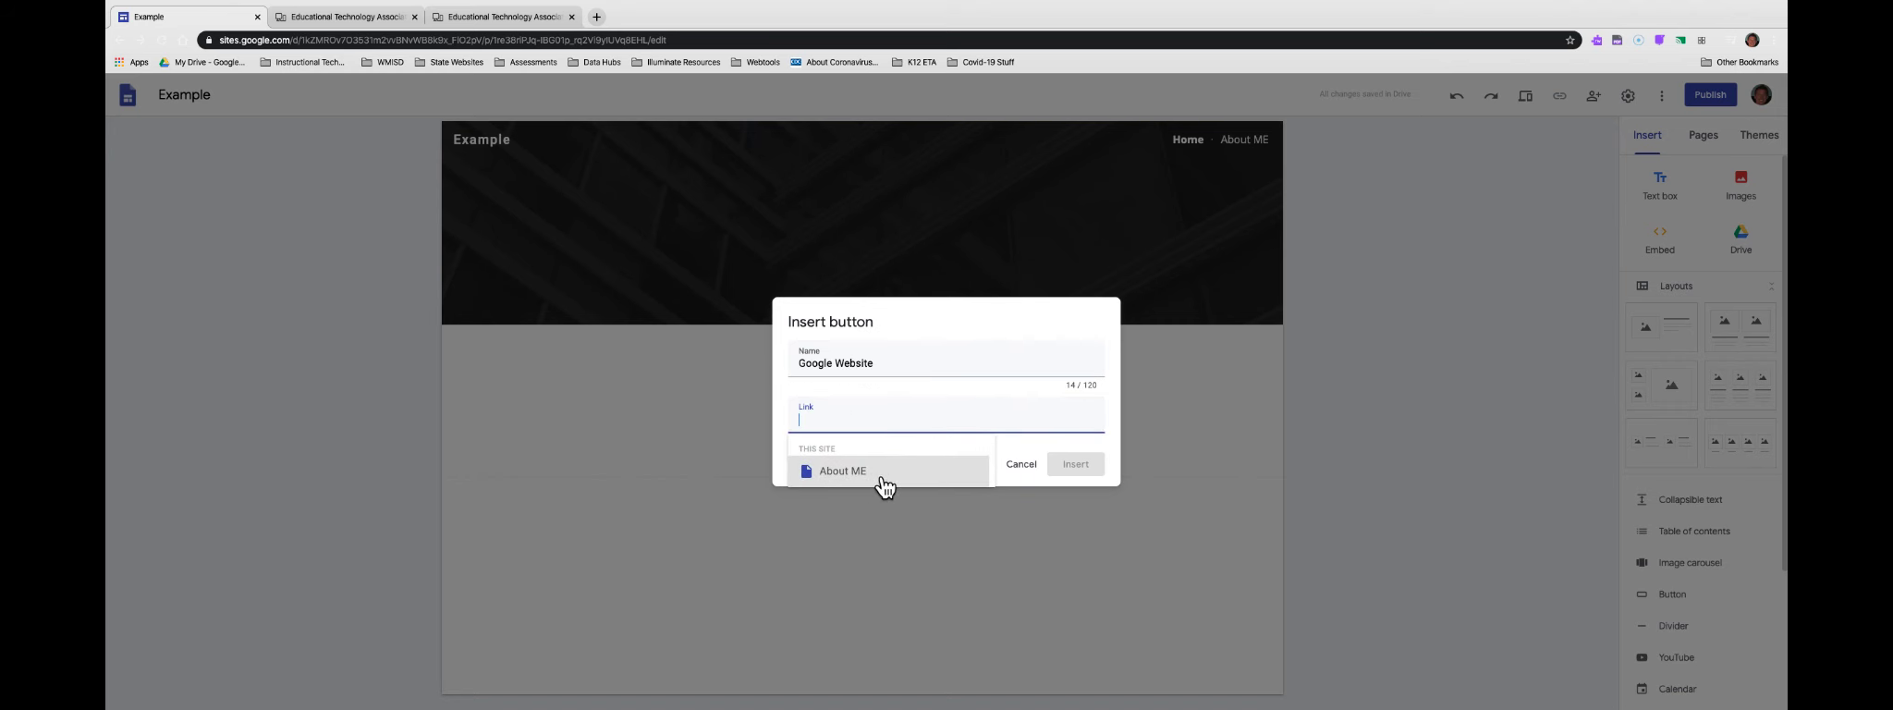
left_click(376, 24)
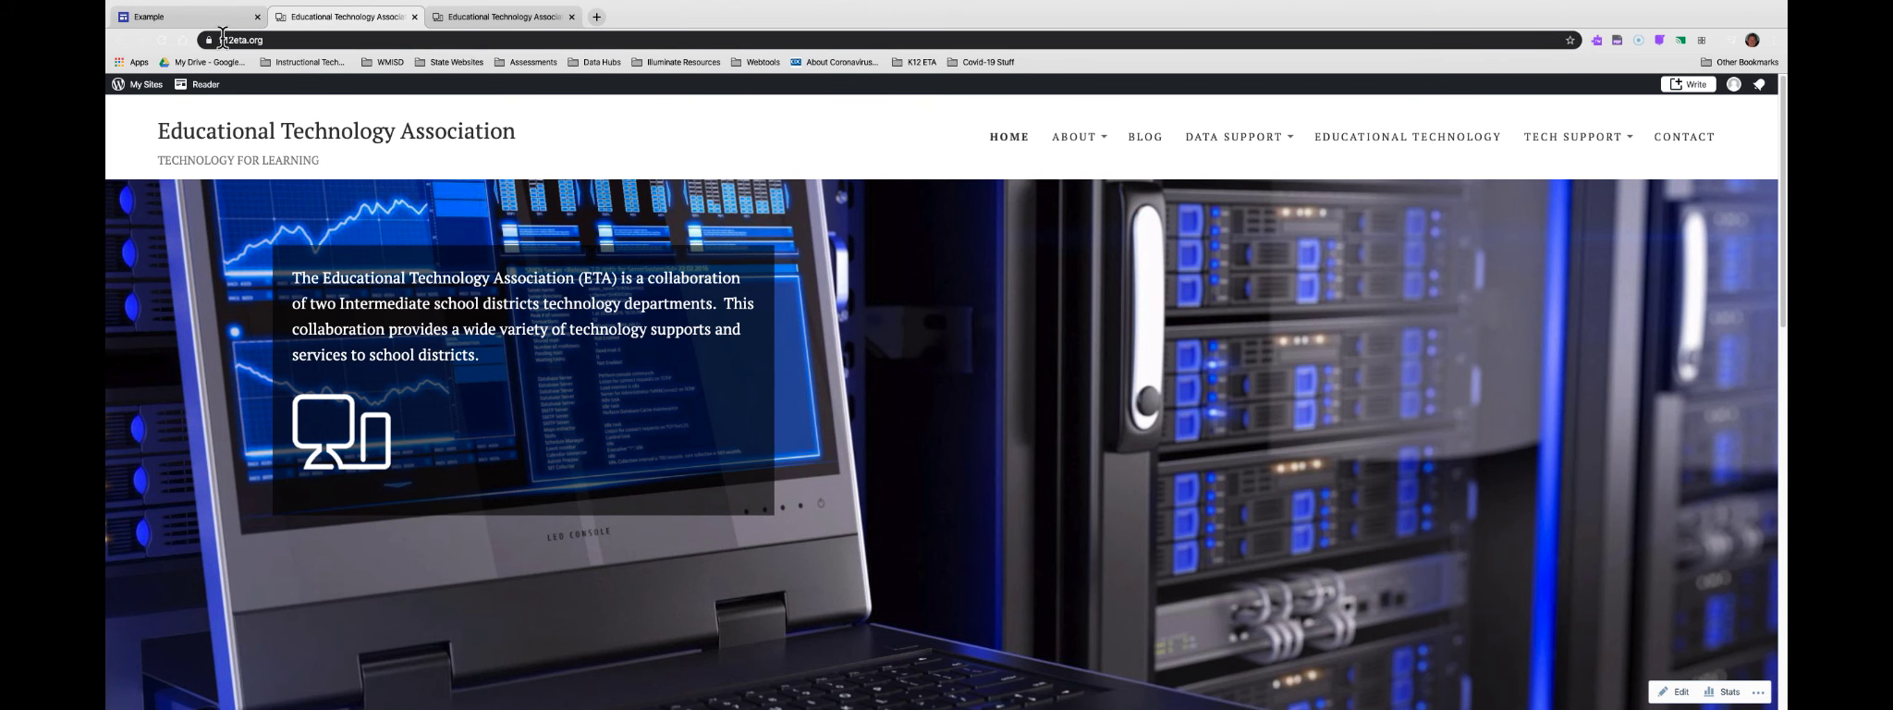
left_click(265, 40)
right_click(242, 39)
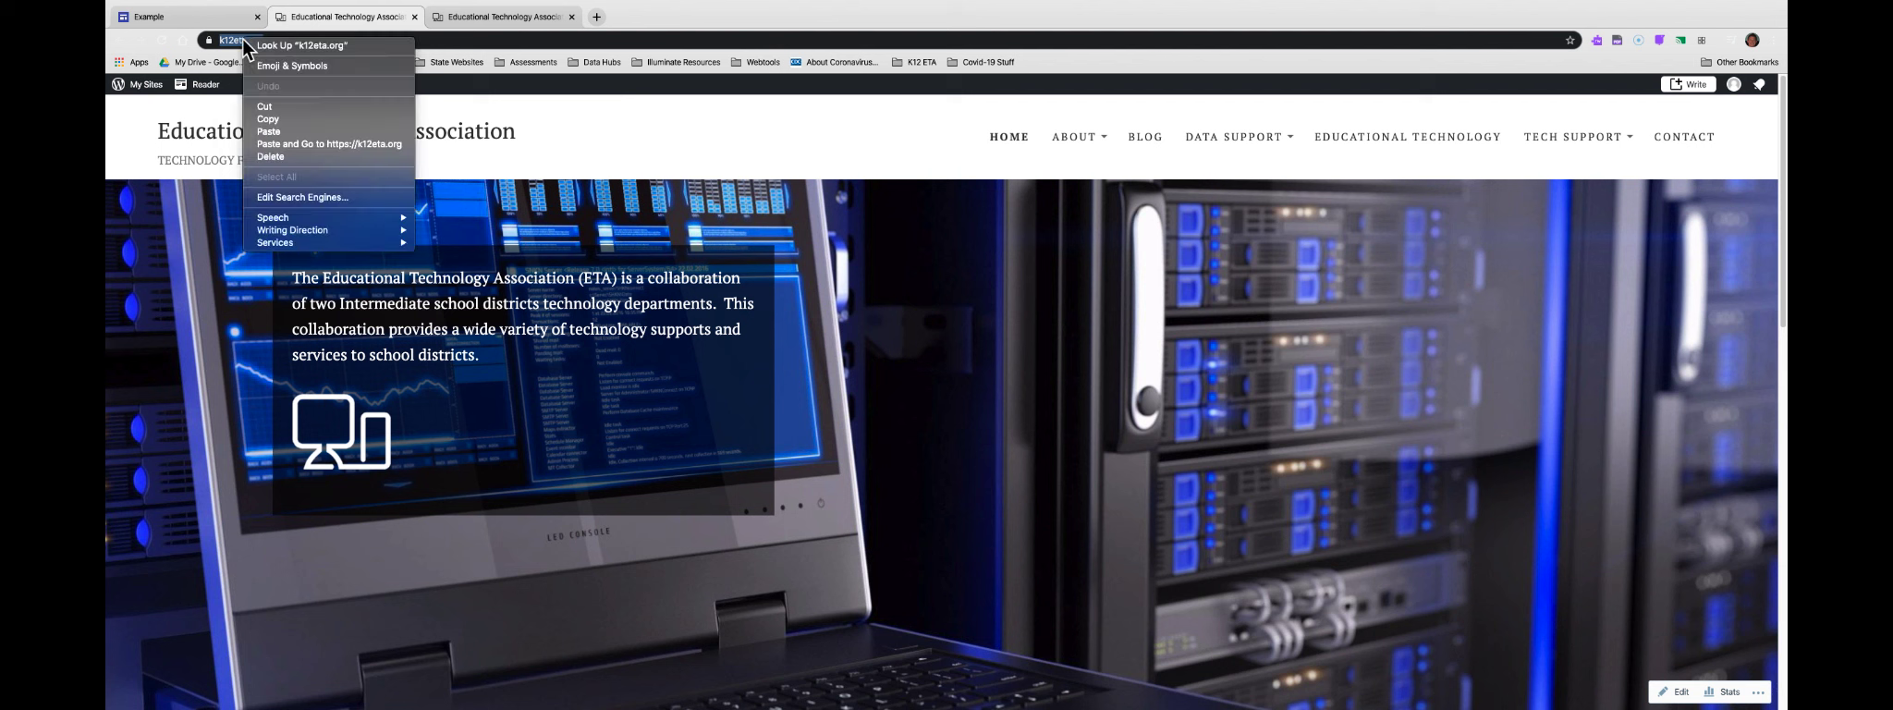
left_click(309, 121)
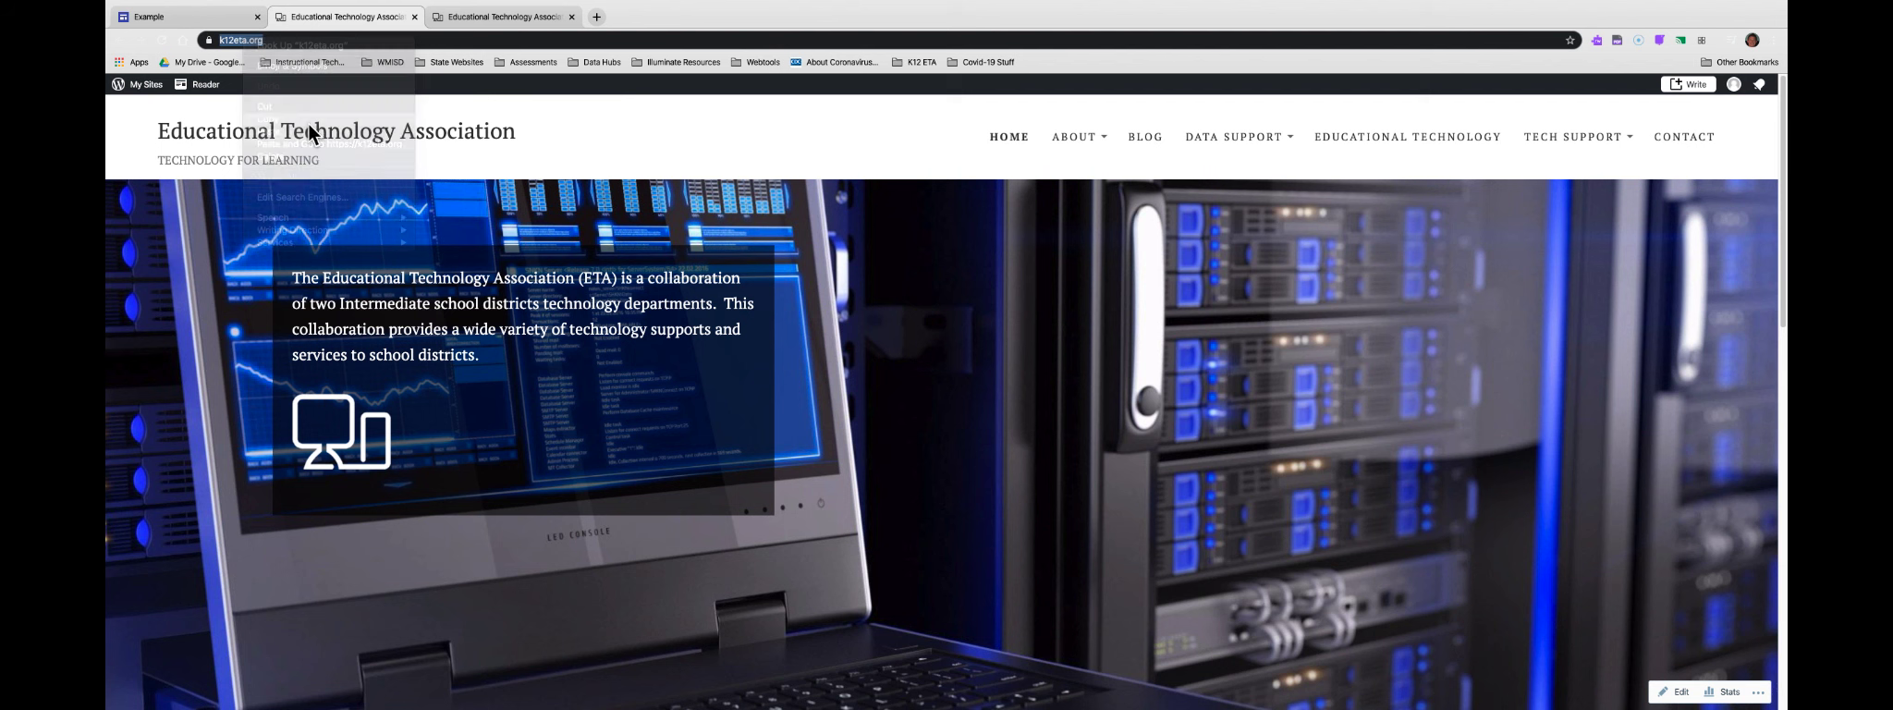
left_click(178, 20)
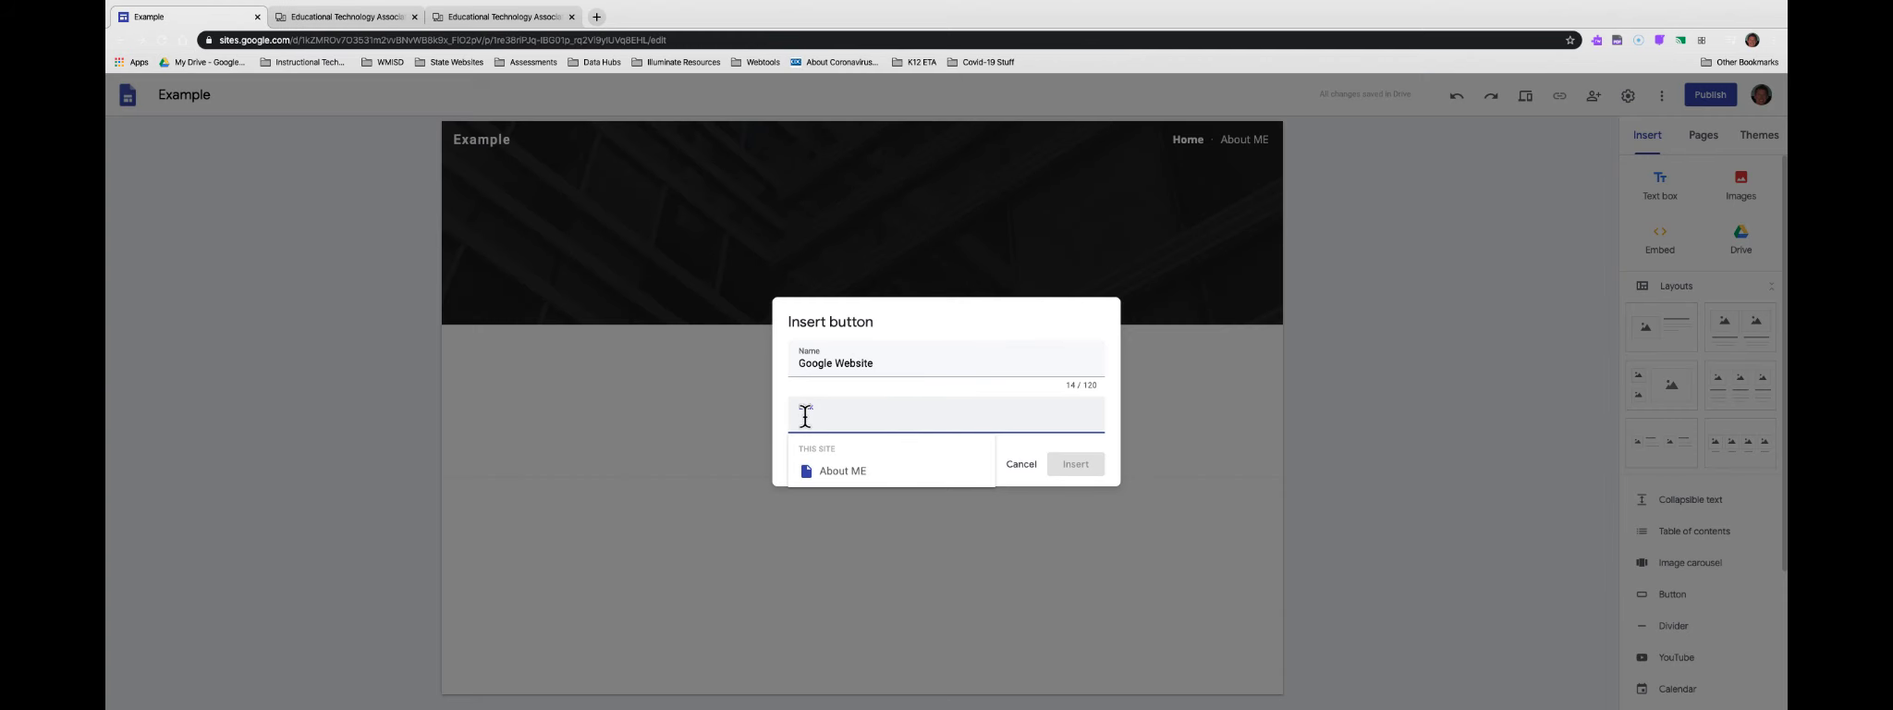
right_click(819, 422)
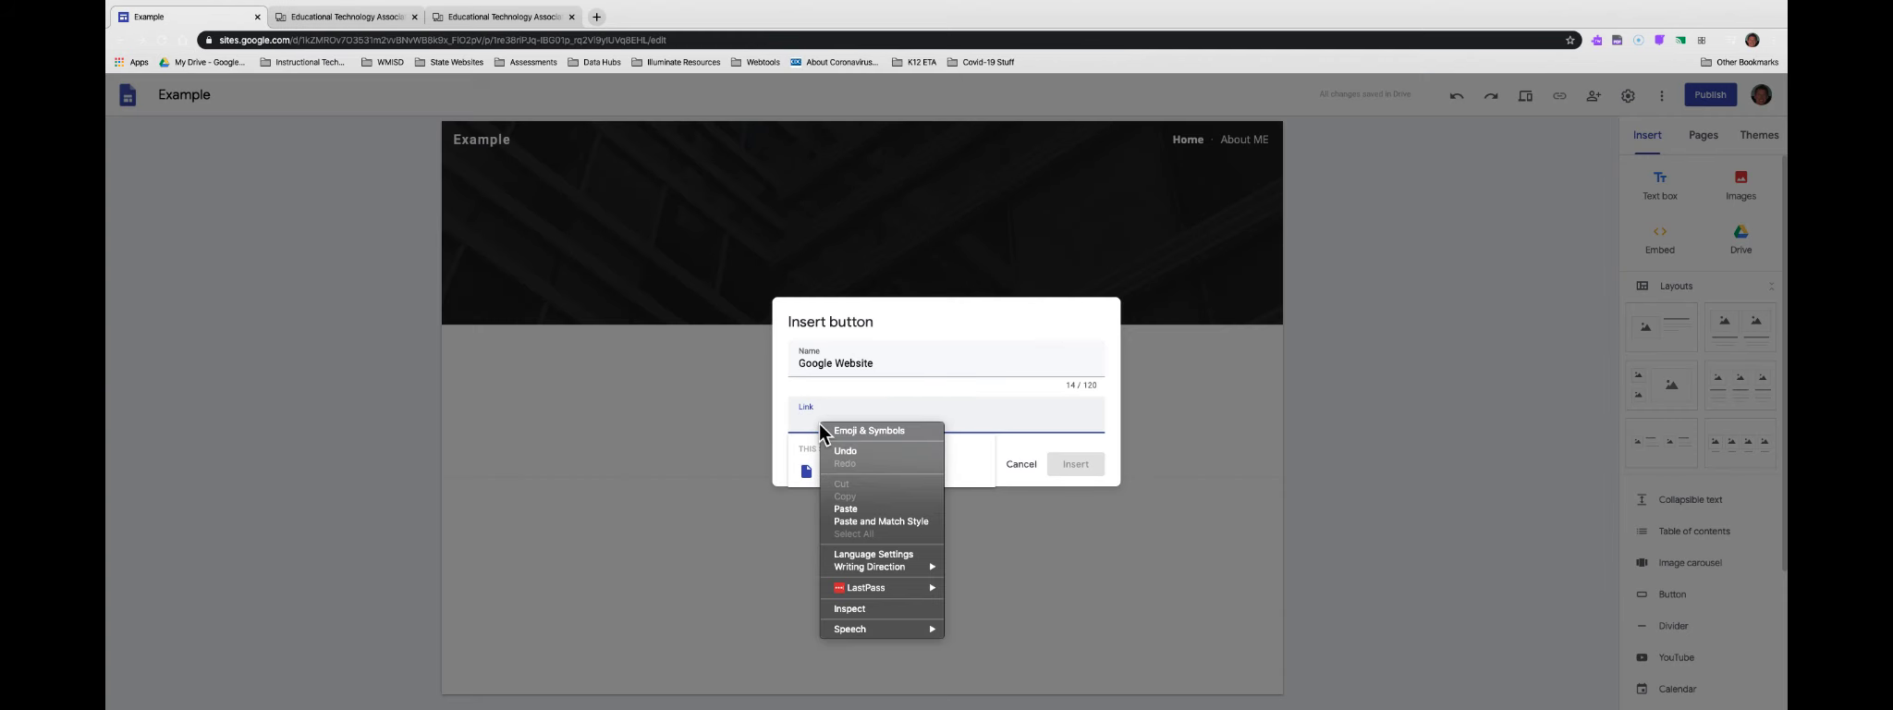
left_click(863, 508)
left_click(1098, 467)
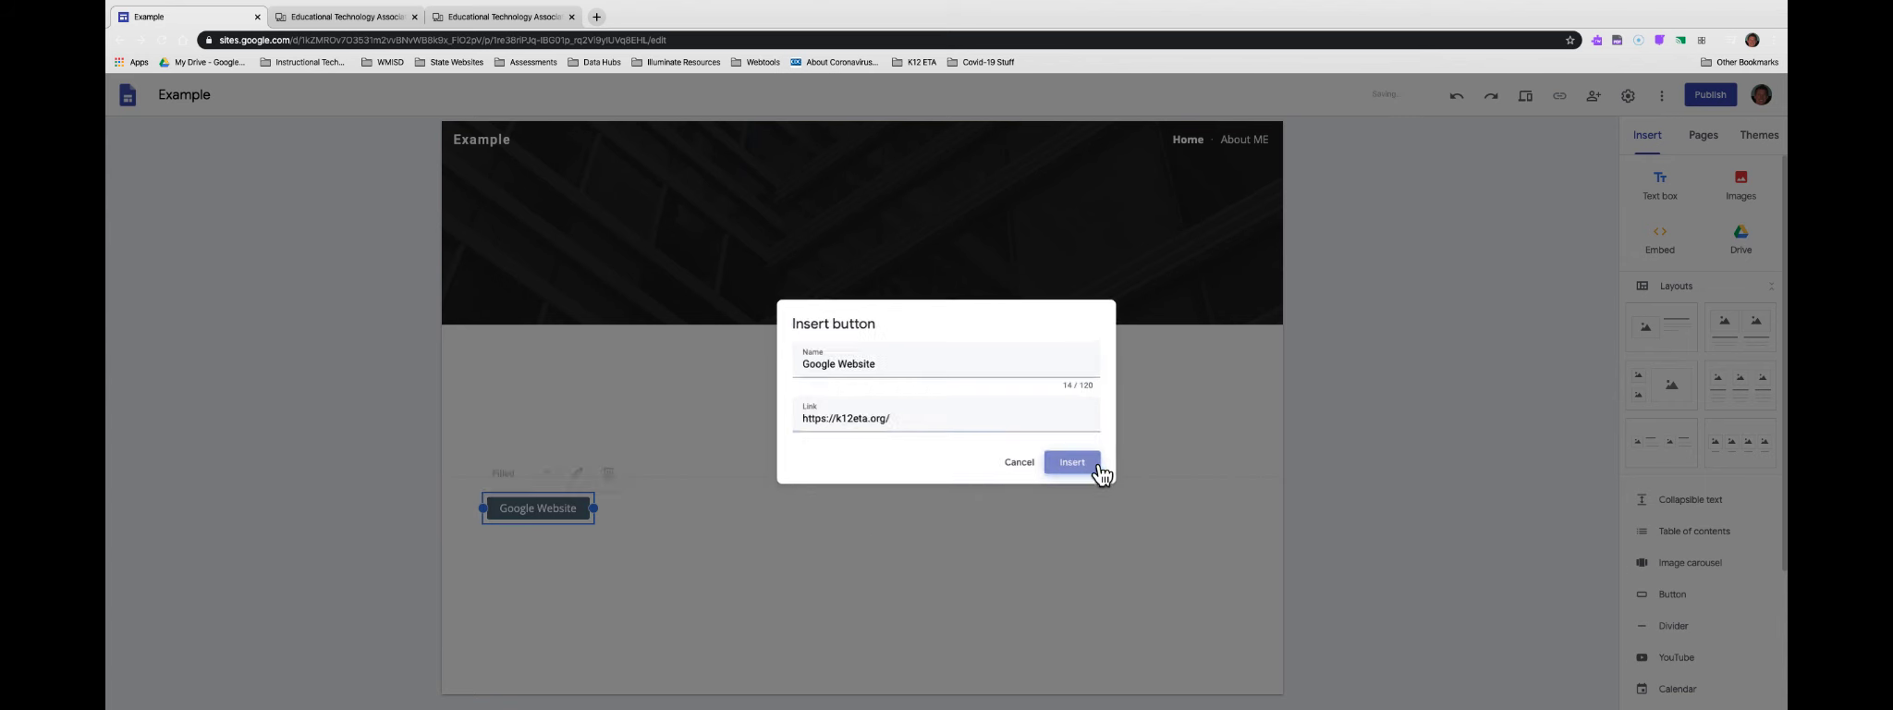
left_click(617, 560)
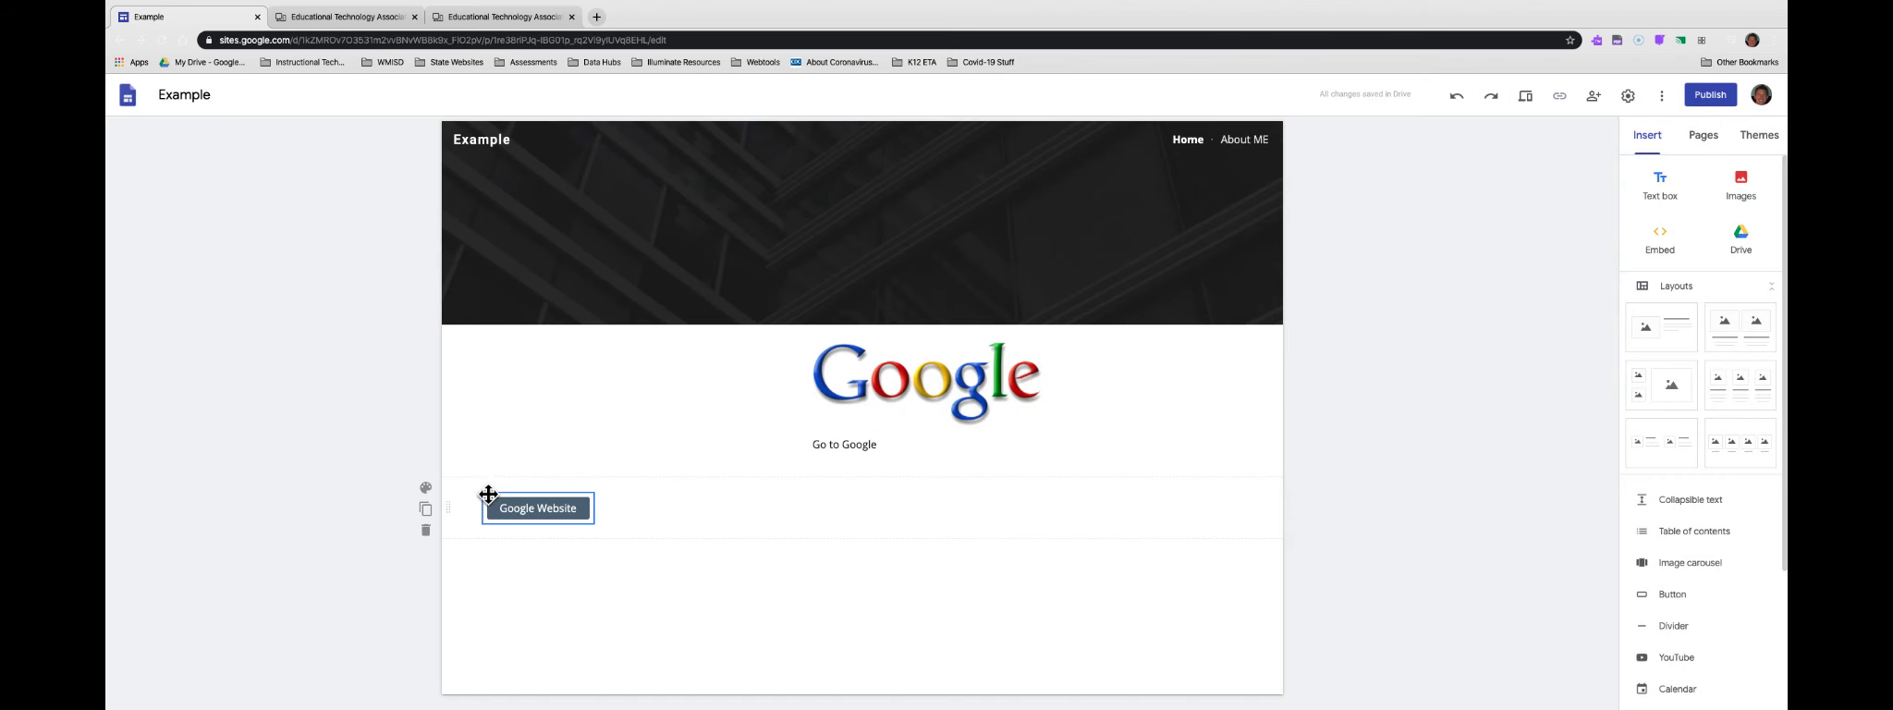
Try the Text style on the Google Website button and set its style to Outlined
left_click(545, 511)
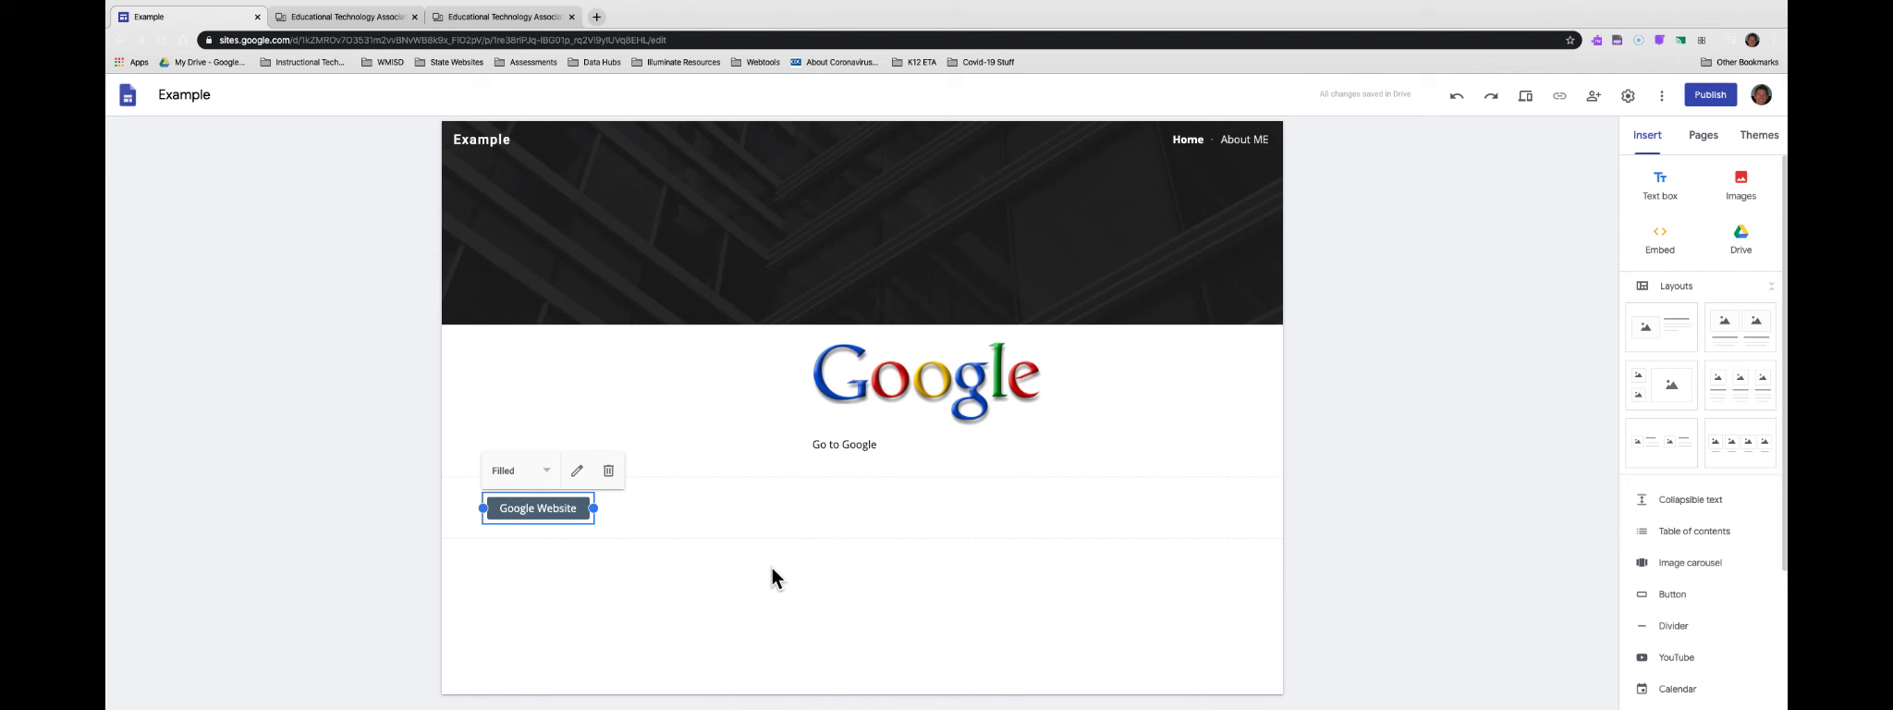
left_click(542, 472)
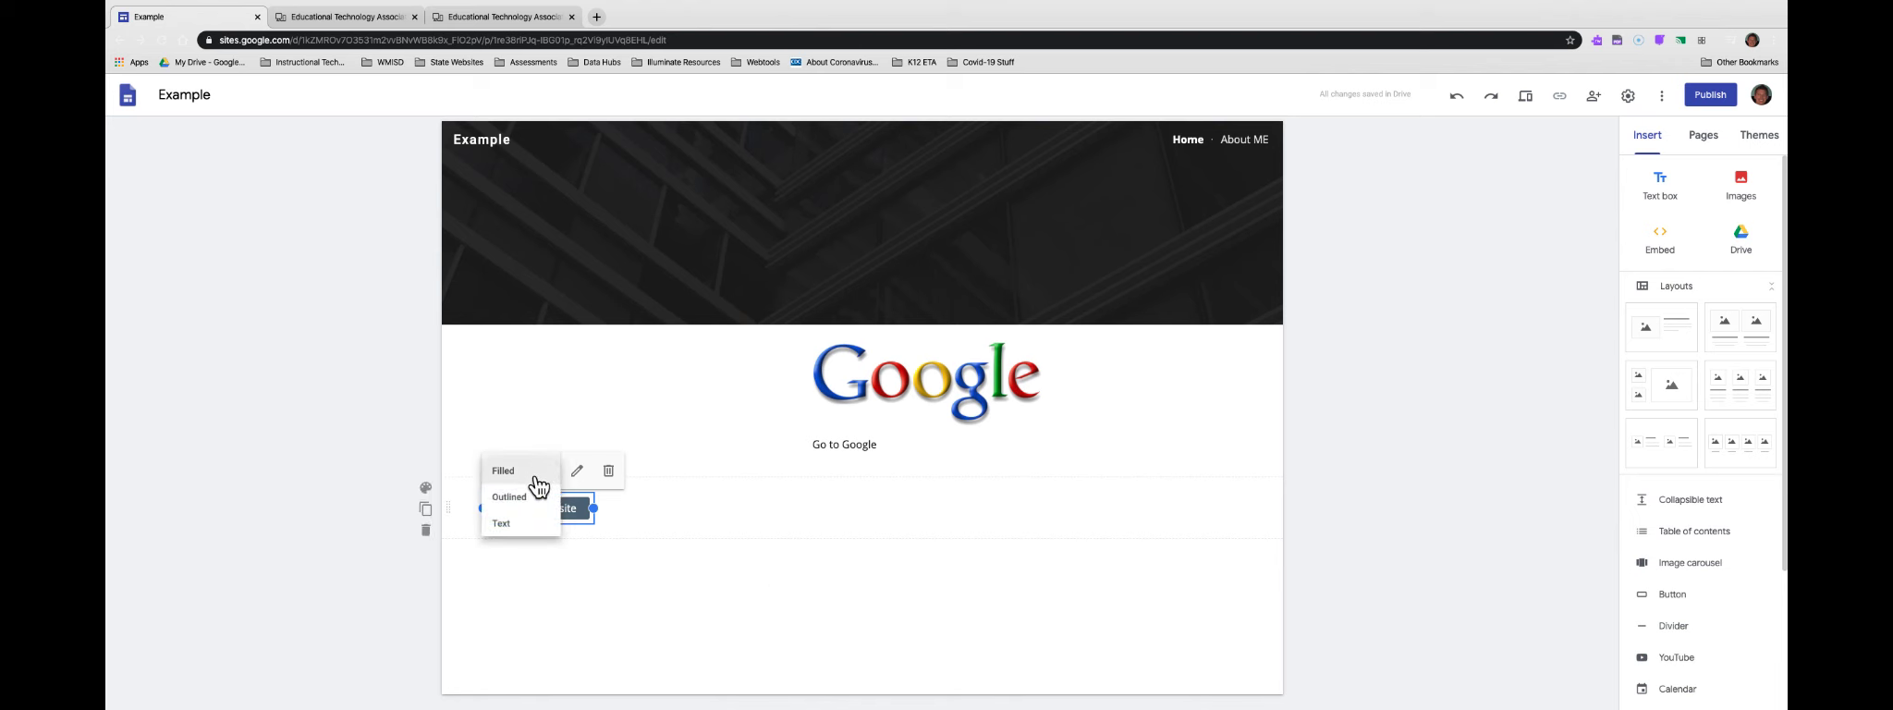
left_click(527, 533)
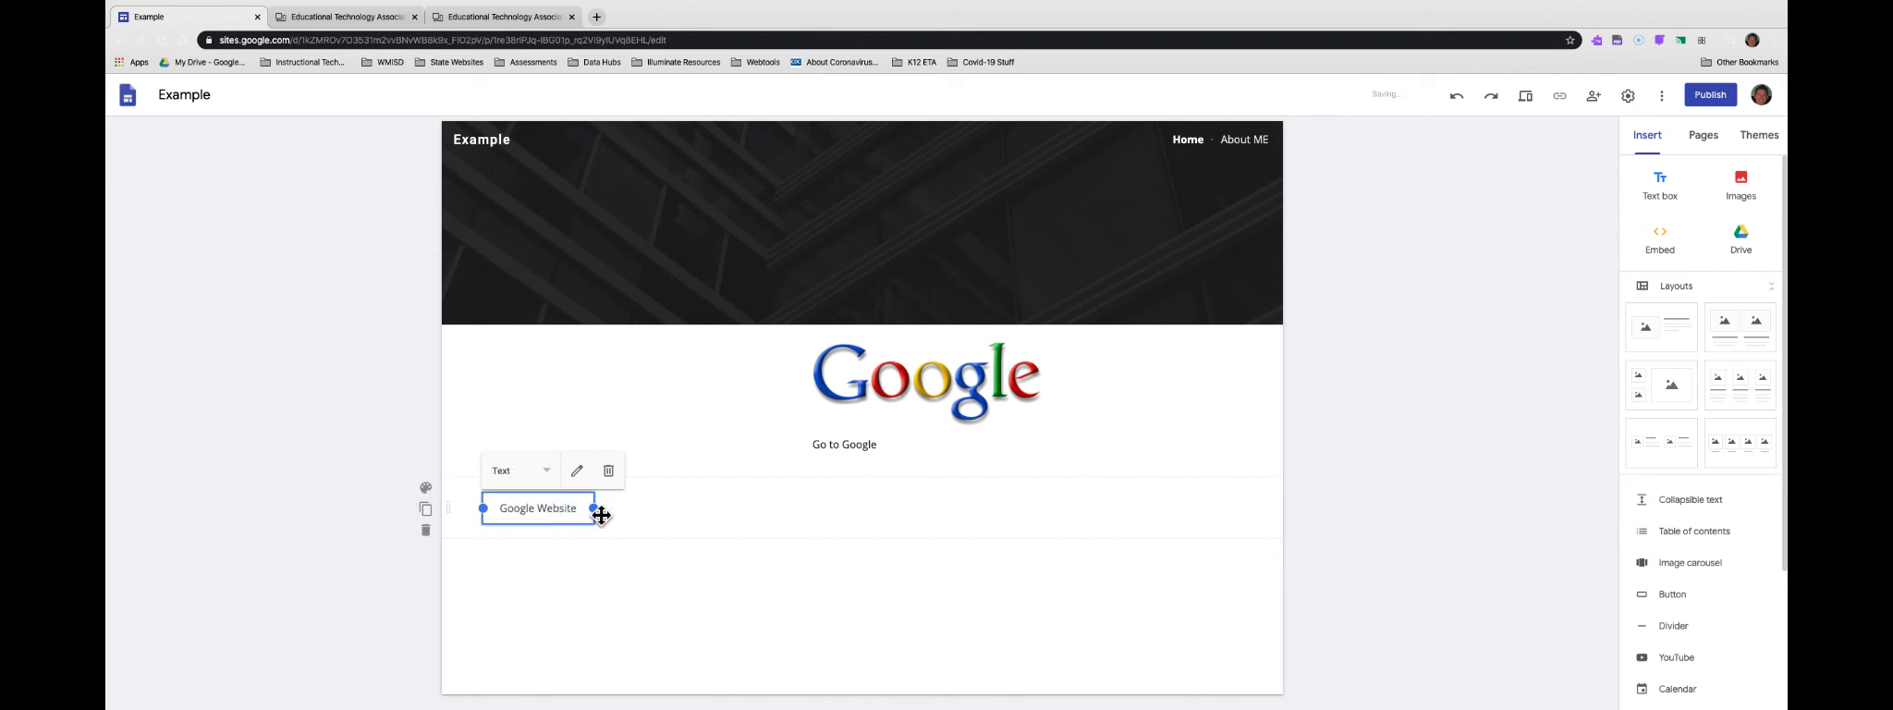
left_click(543, 474)
left_click(531, 498)
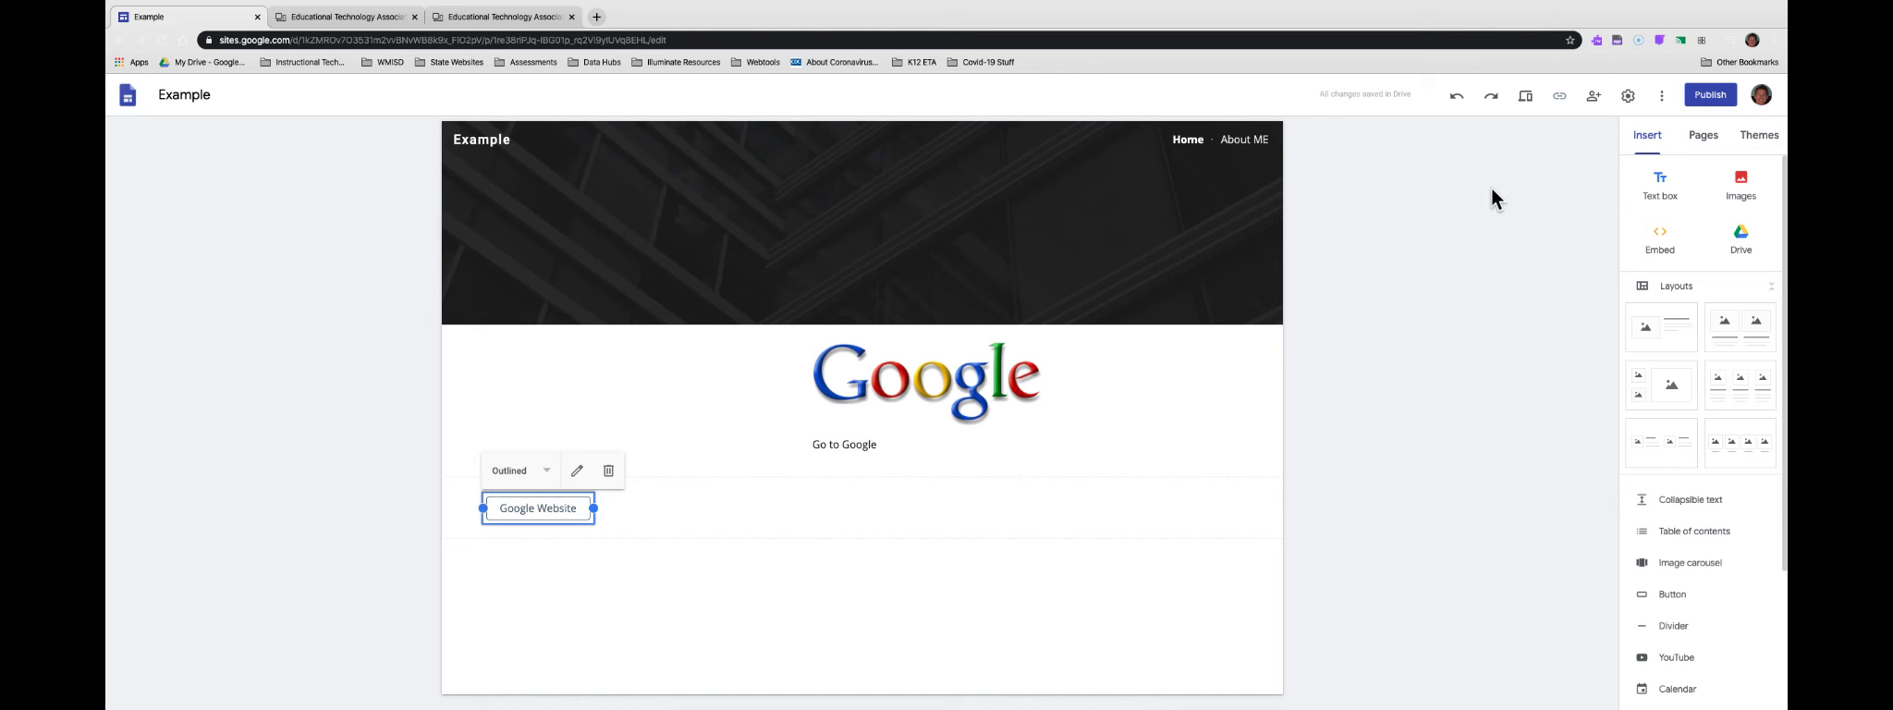
Preview the site in phone view, return to the editor, and select the Google Website button
left_click(1526, 98)
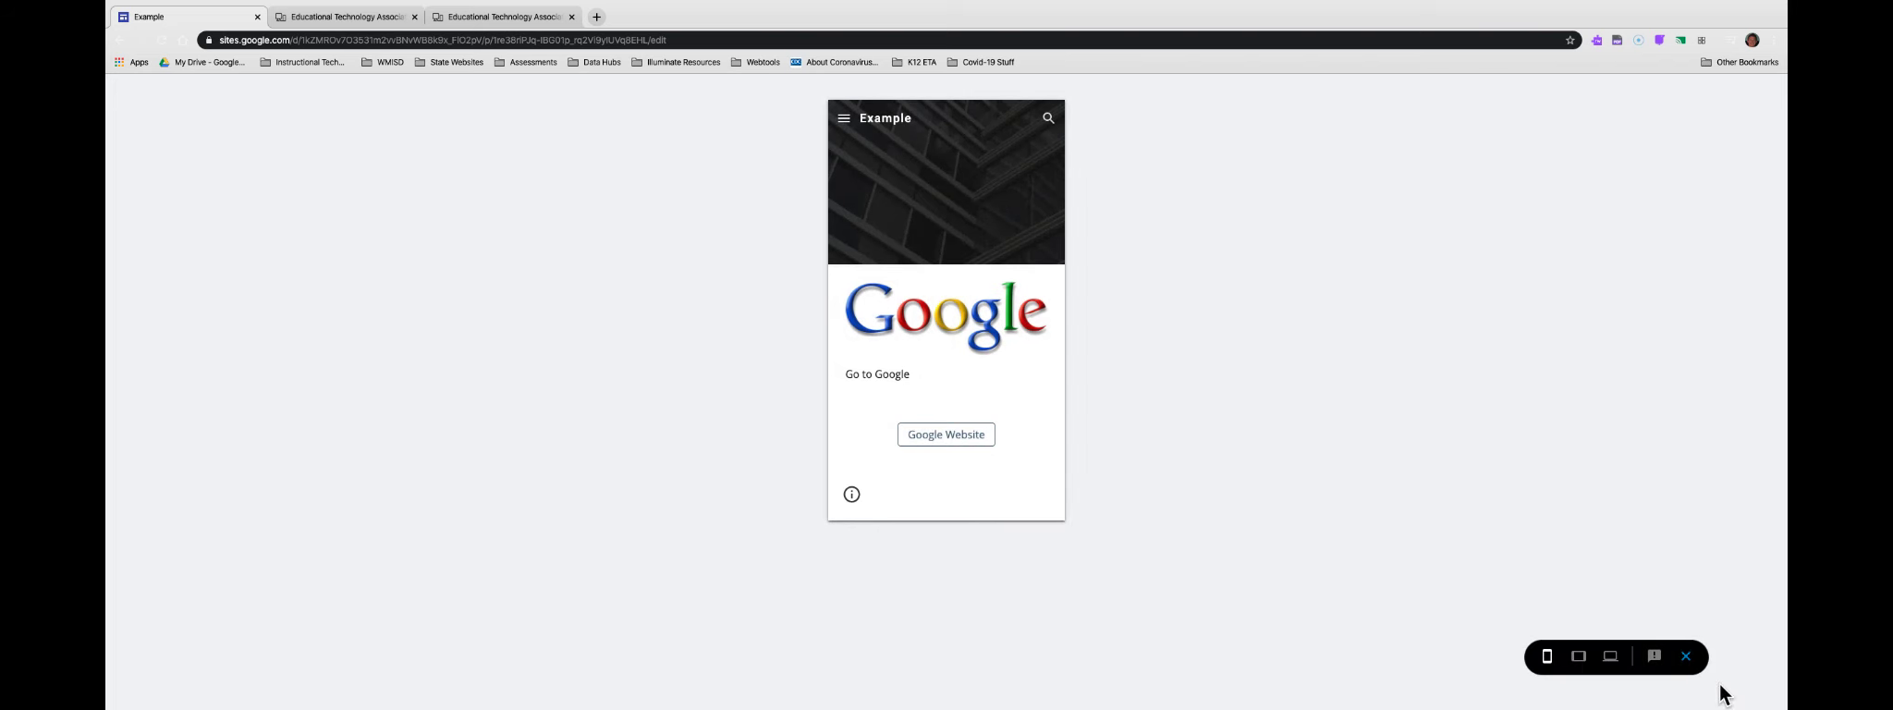
left_click(1684, 656)
left_click(547, 507)
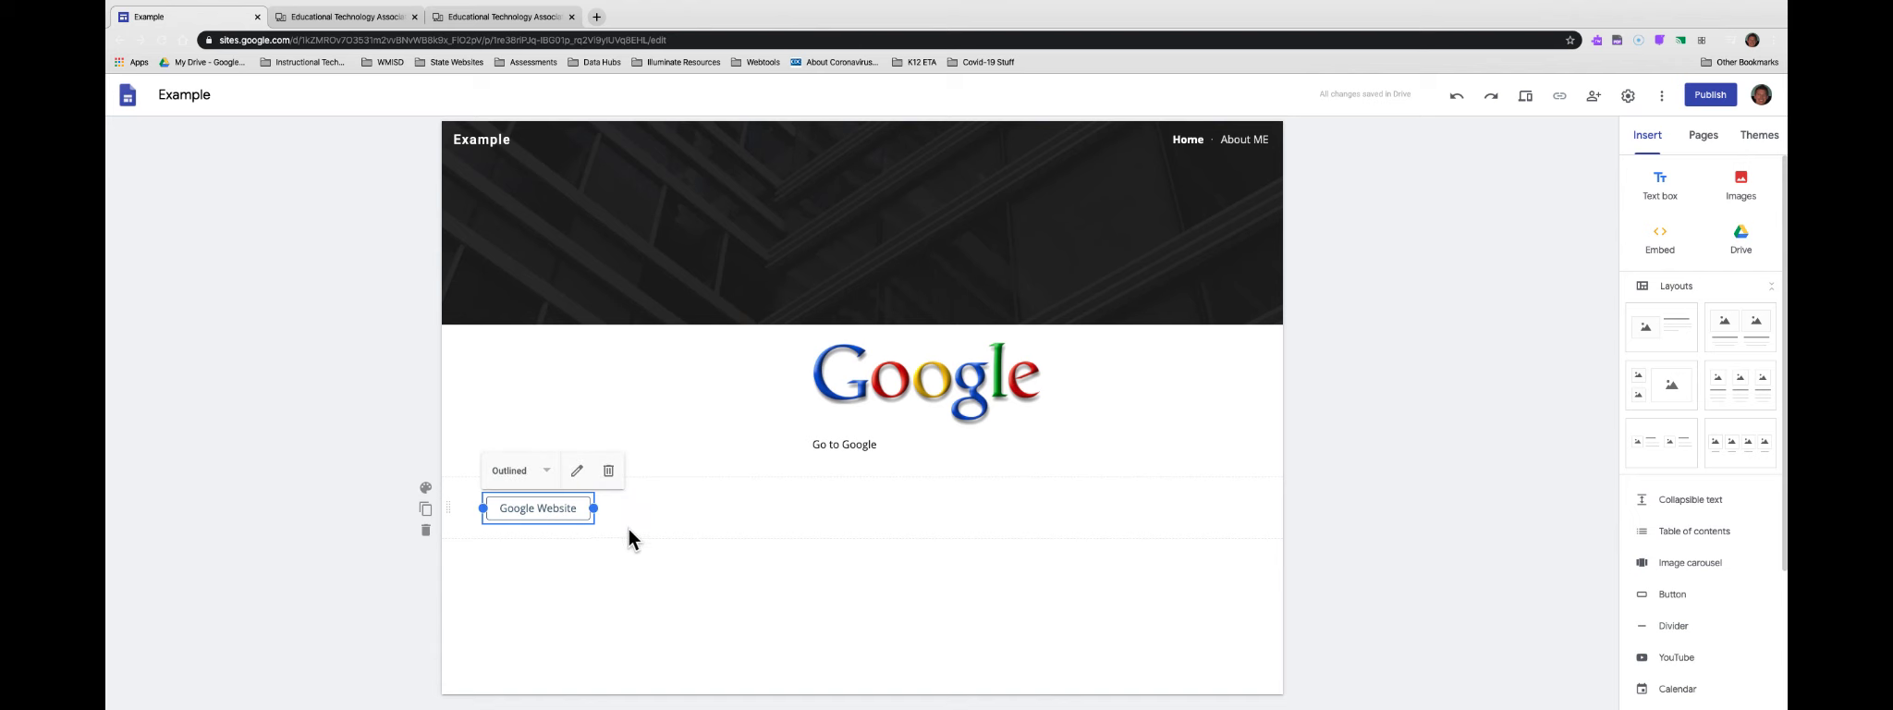
left_click(577, 471)
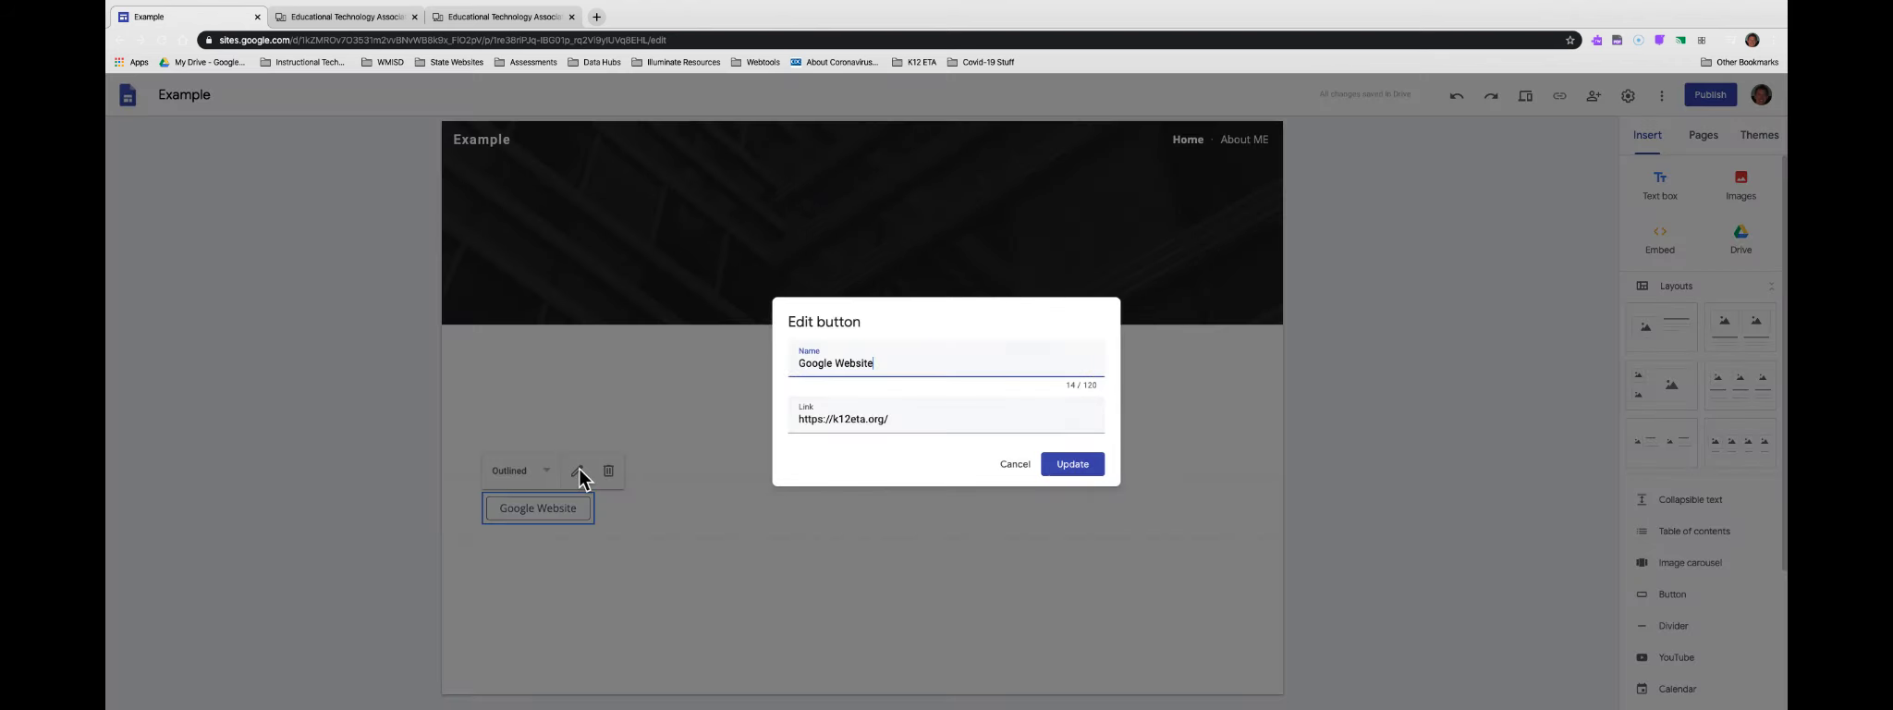
left_click(1015, 464)
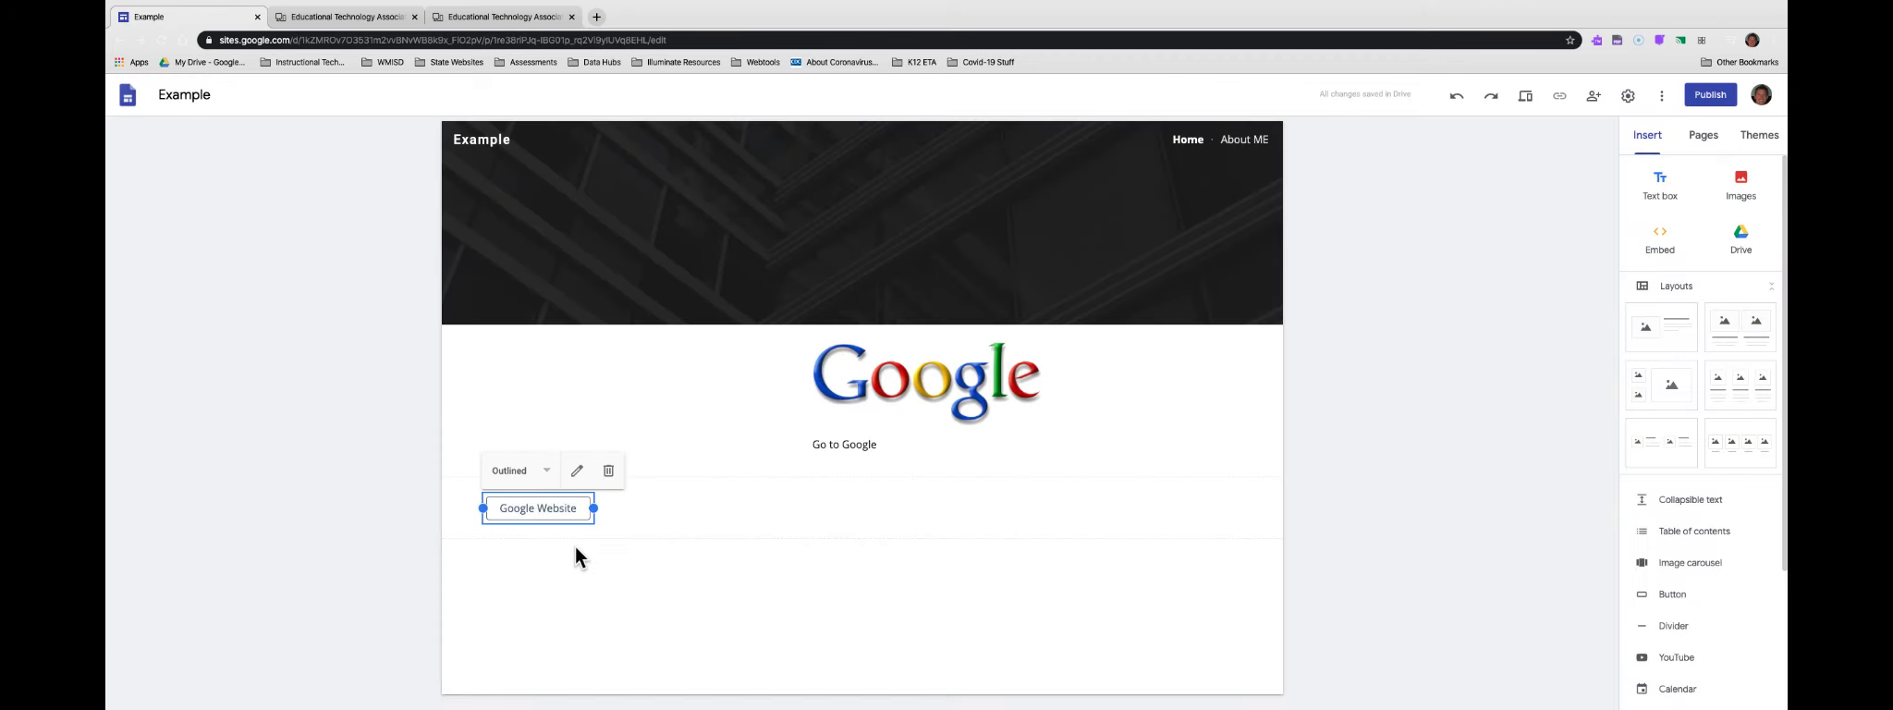
left_click(554, 517)
double_click(554, 516)
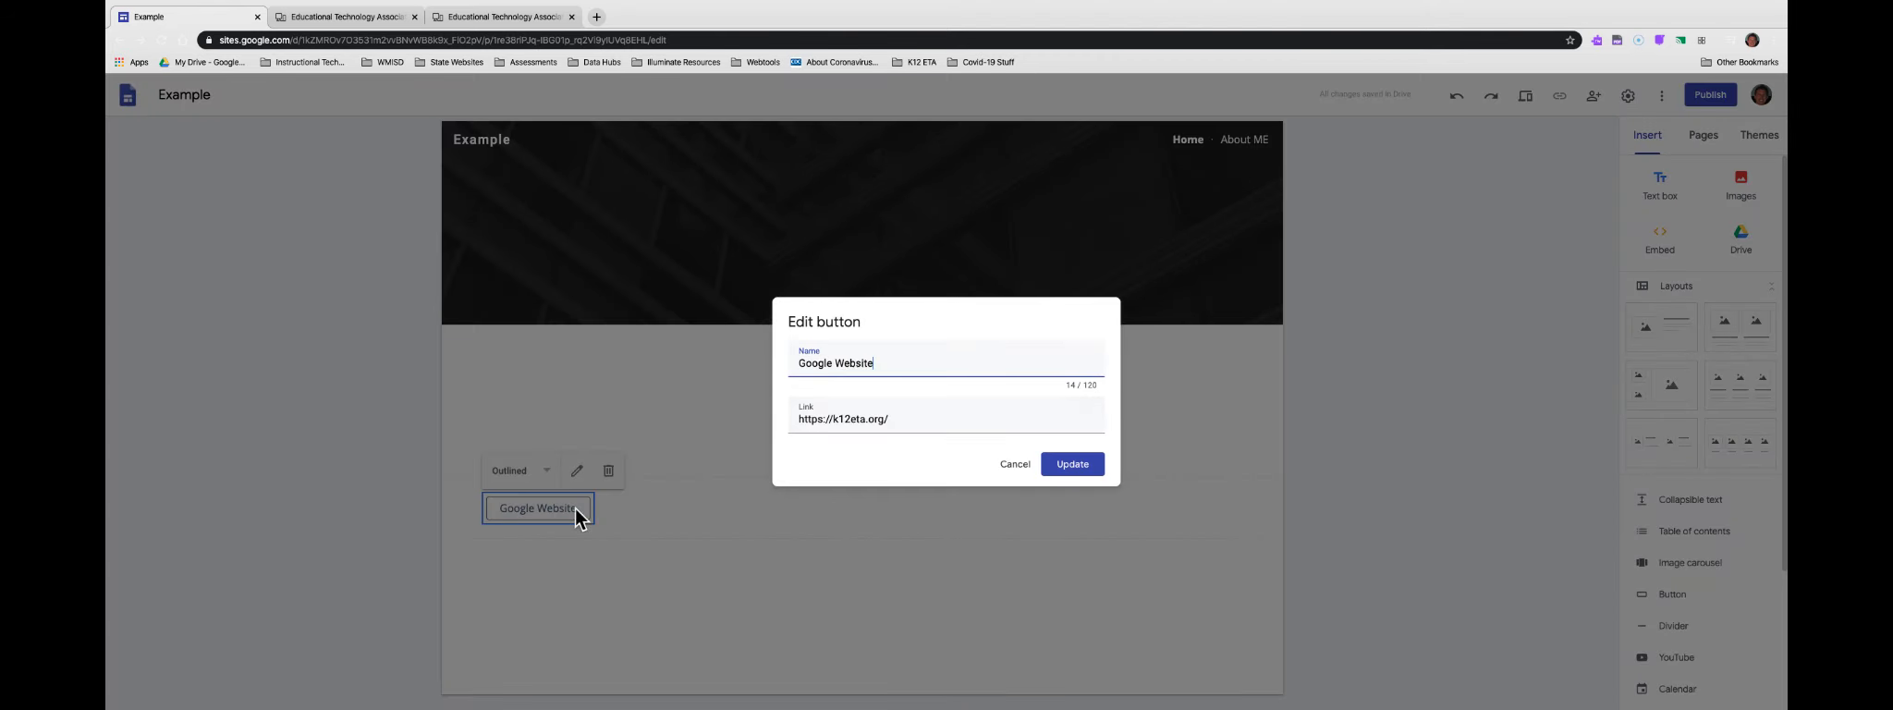
left_click(1013, 466)
Move the Google Website button directly beneath the "Go to Google" text and widen it to match the text block
left_click_drag(596, 509, 880, 457)
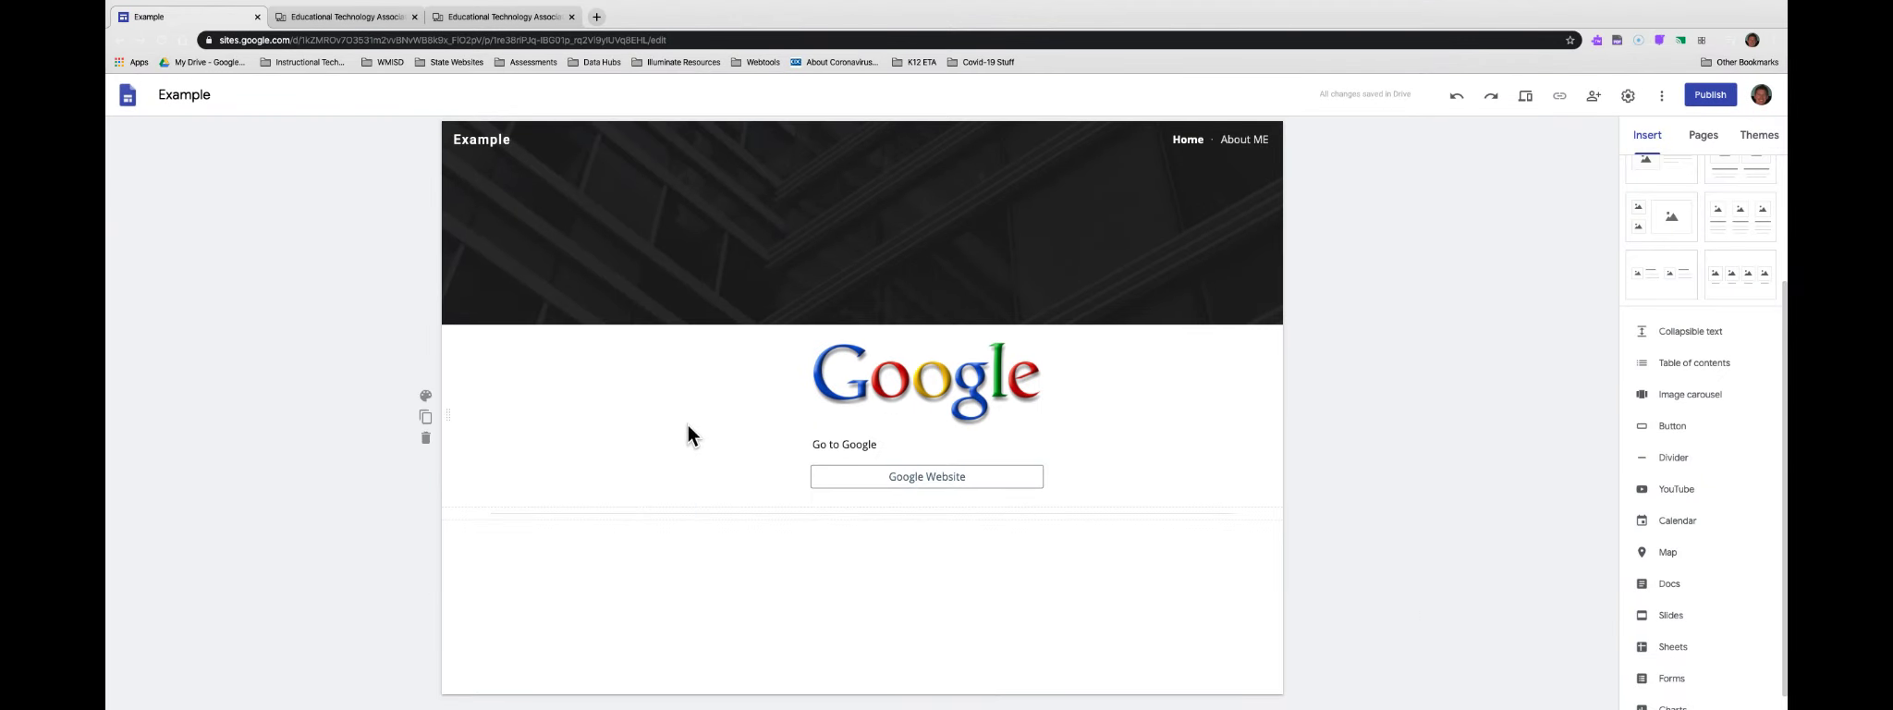
Insert the September 2019 Google Classroom Training calendar into the Home page
left_click(1678, 522)
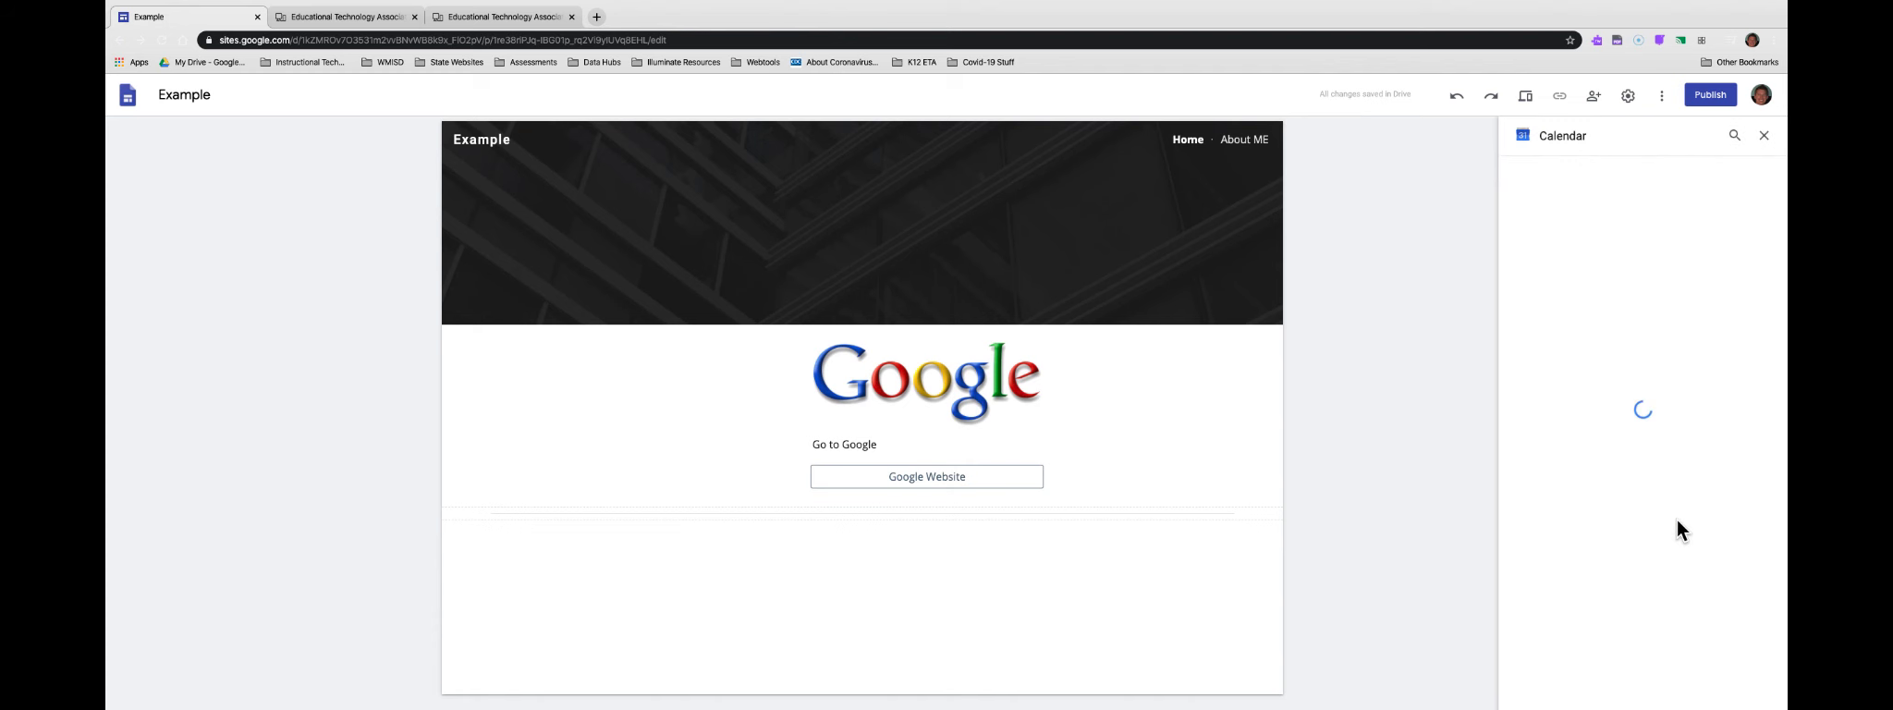
scroll(1590, 573, "down", 10)
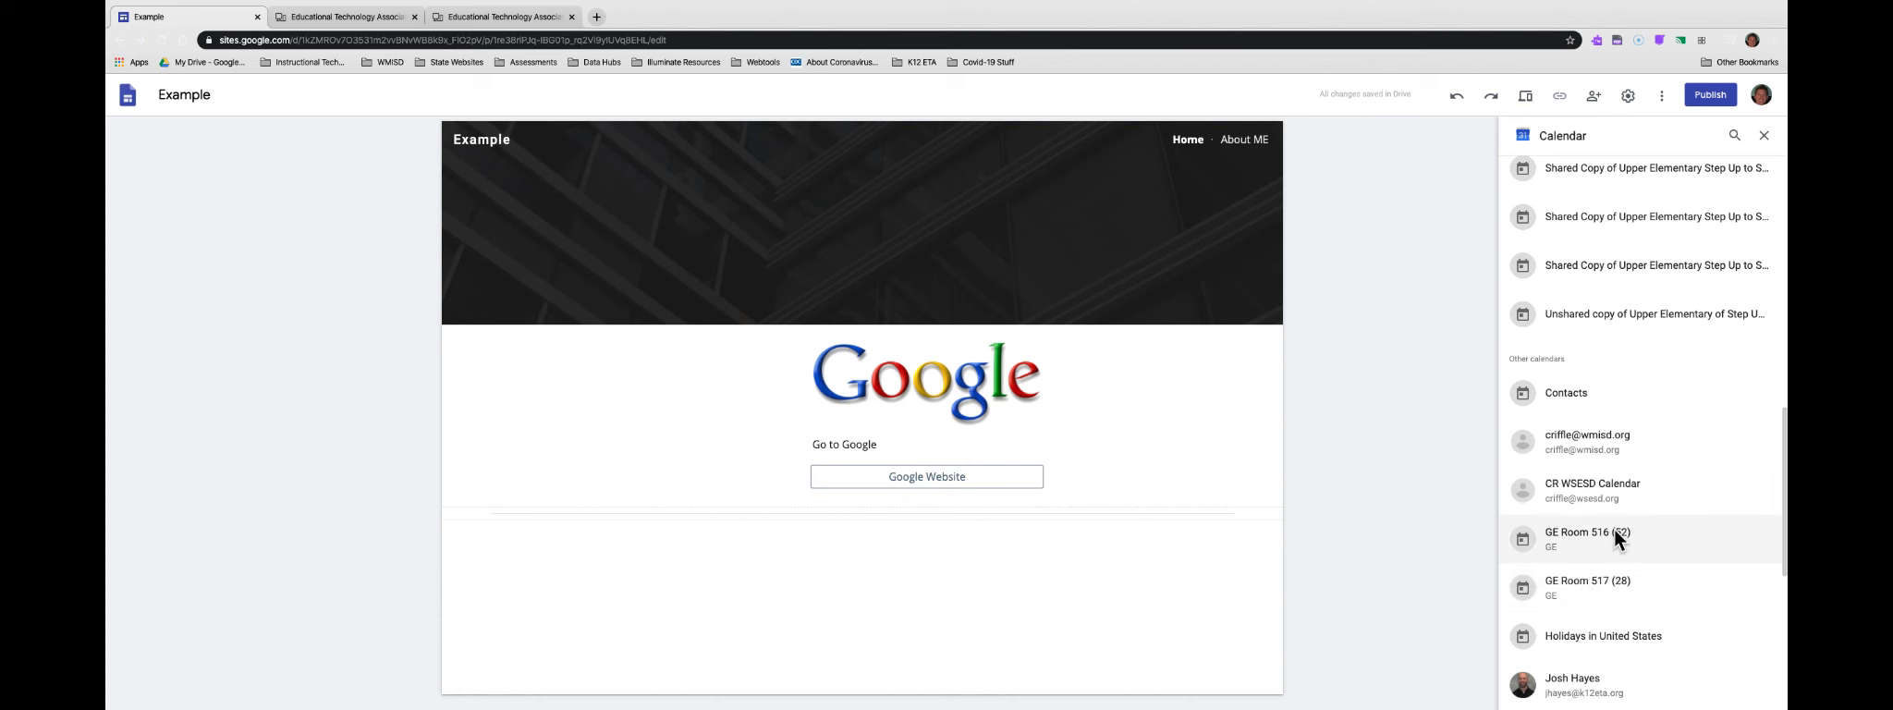
scroll(1609, 509, "up", 4)
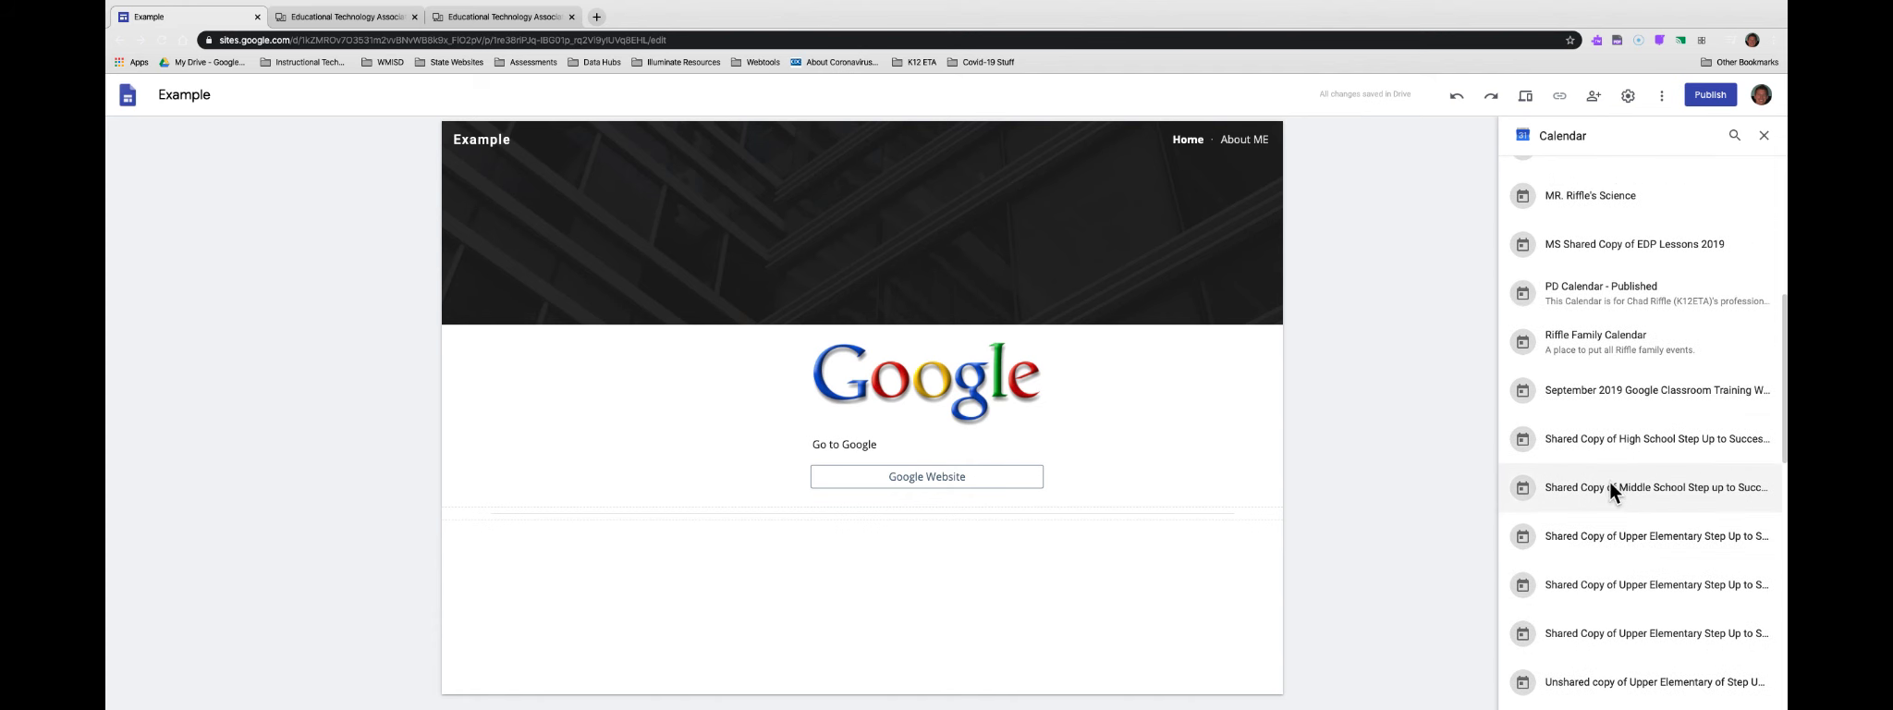
left_click(1594, 397)
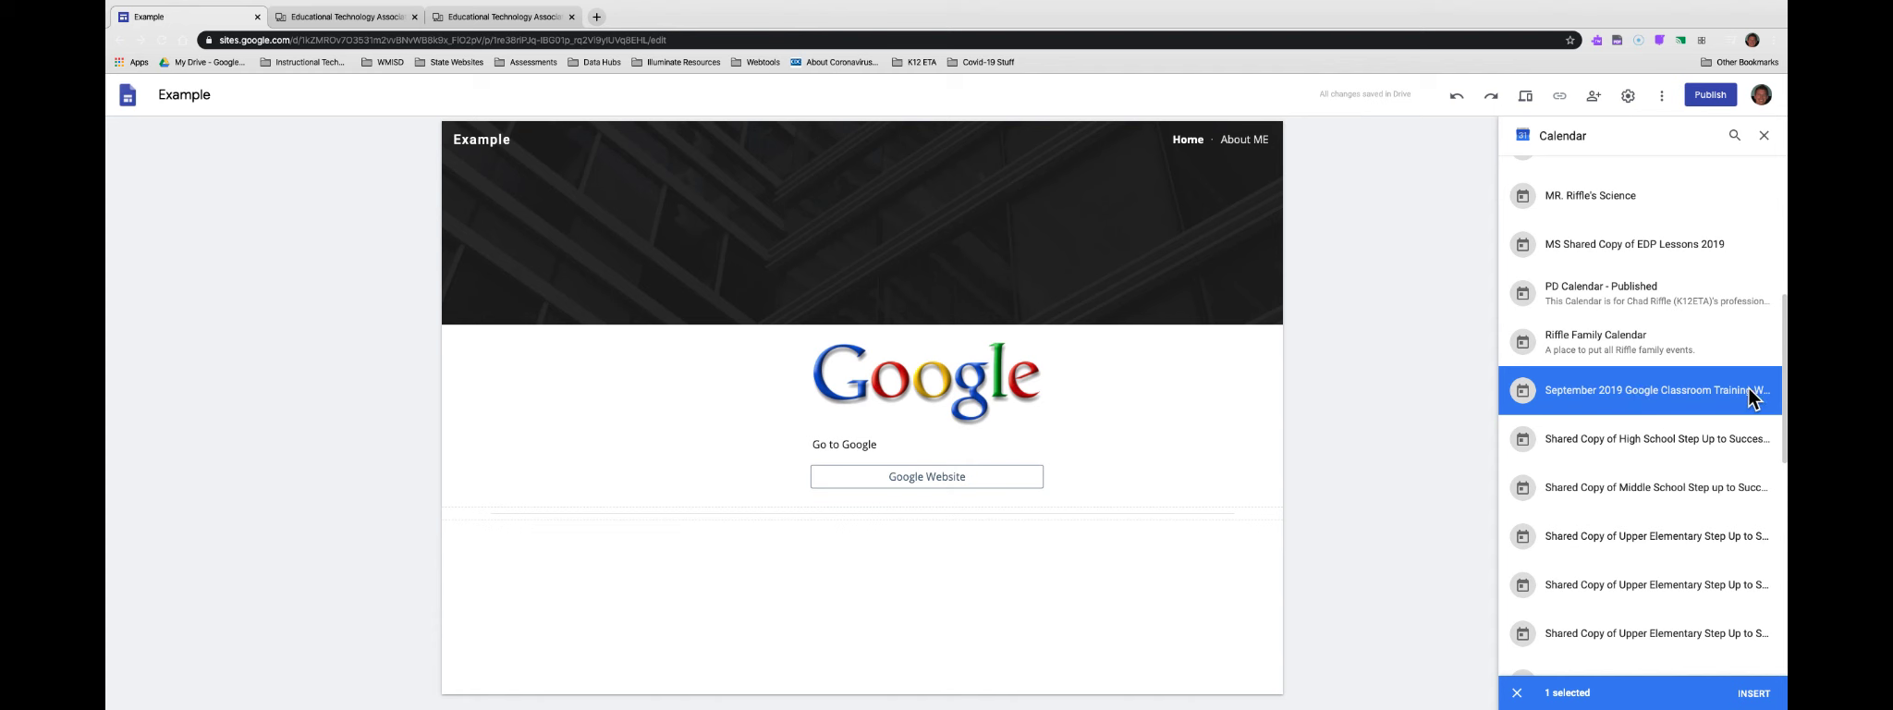
left_click(1757, 696)
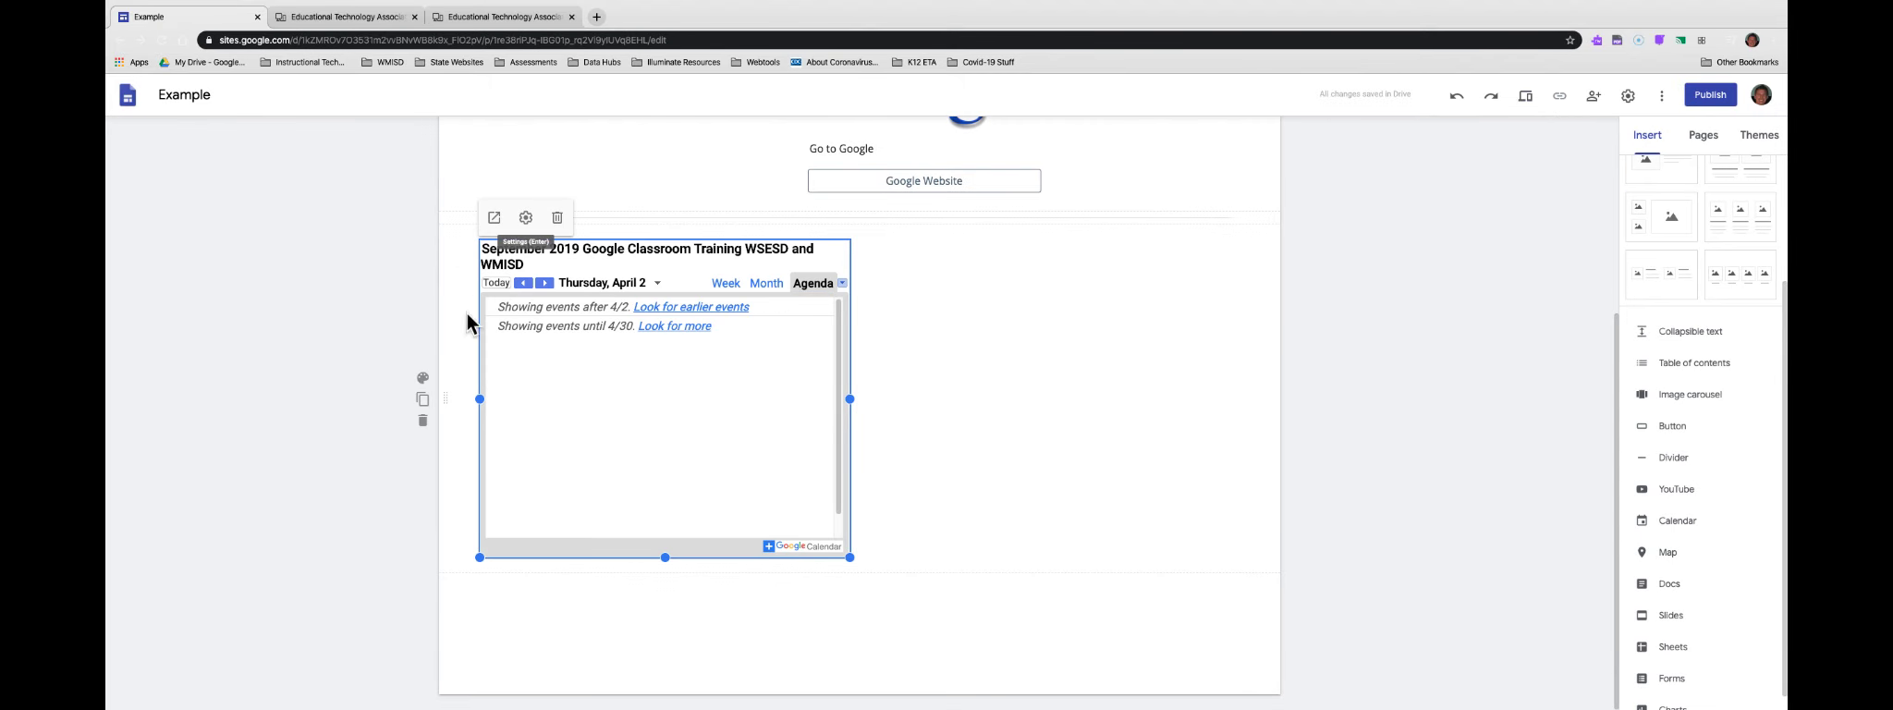
Try the Week view mode on the embedded calendar, and set its view mode to Month
left_click(526, 218)
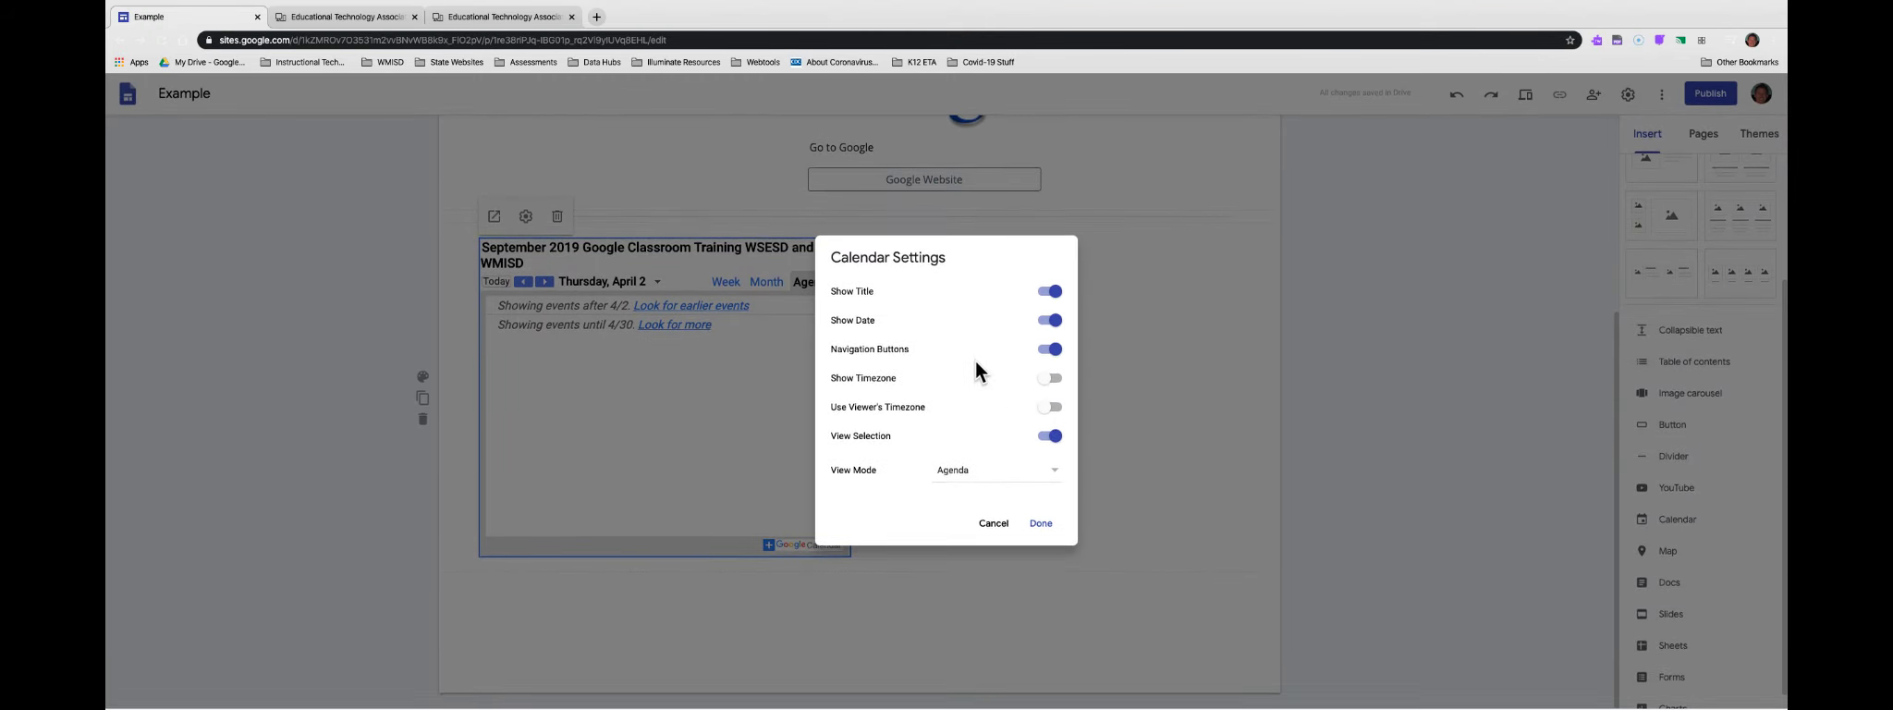
left_click(995, 489)
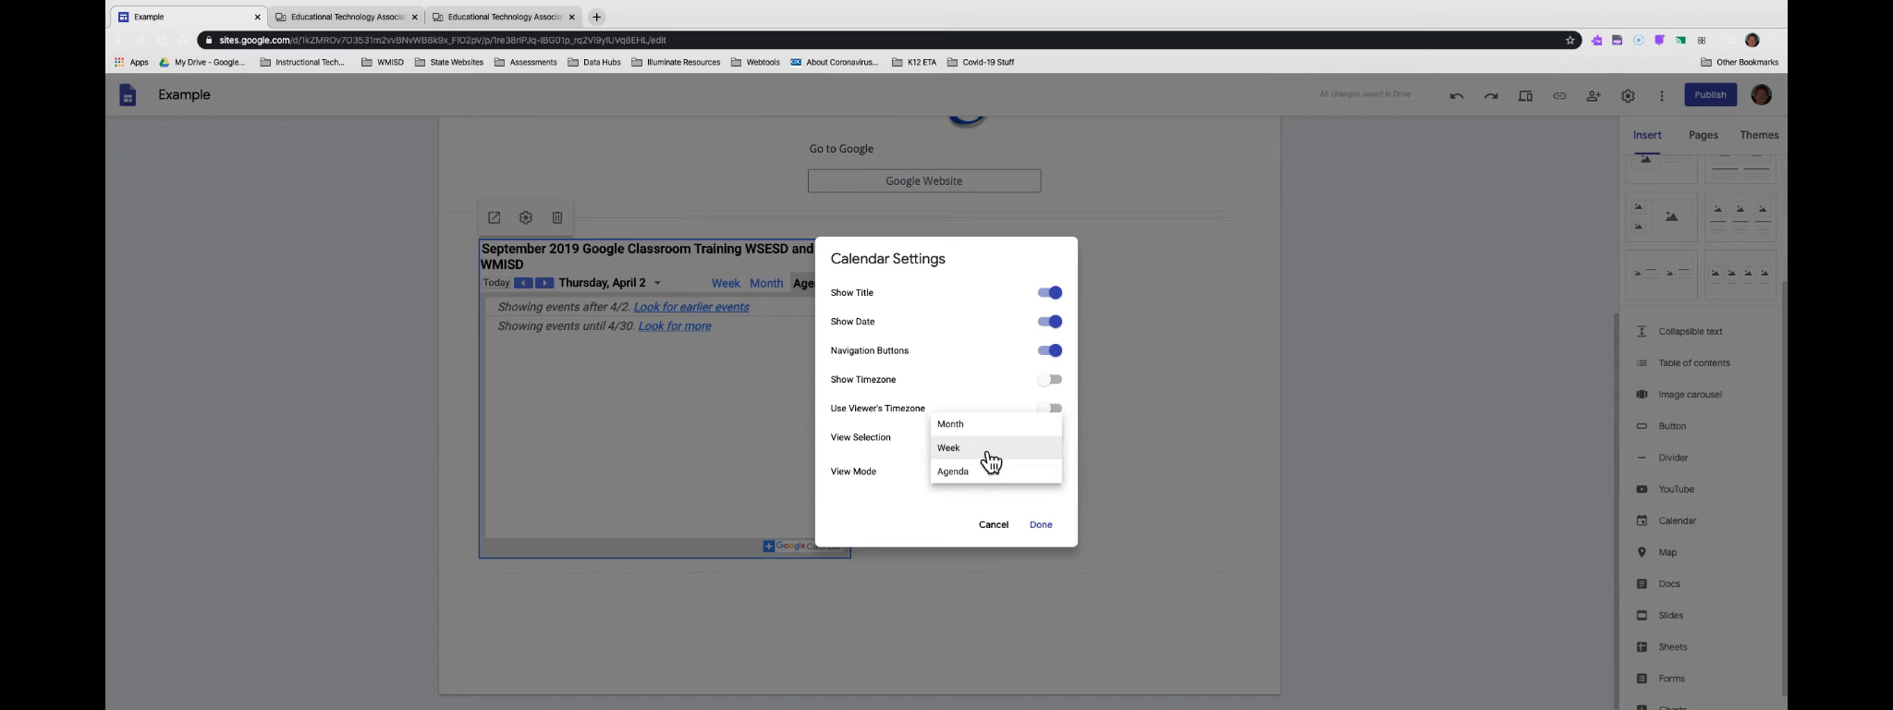
left_click(998, 447)
left_click(1002, 476)
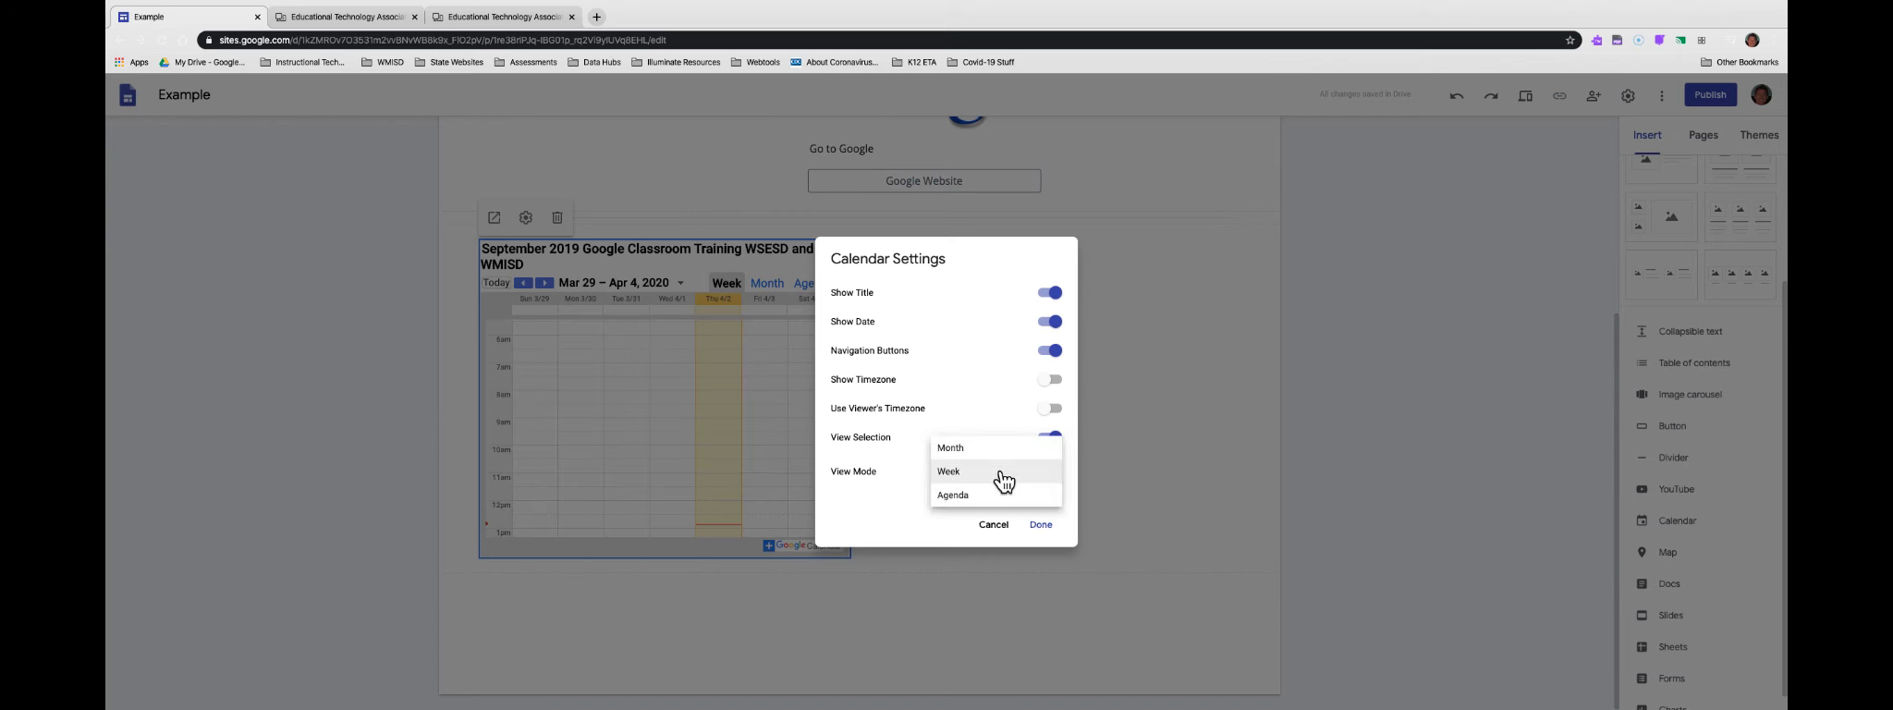
left_click(993, 452)
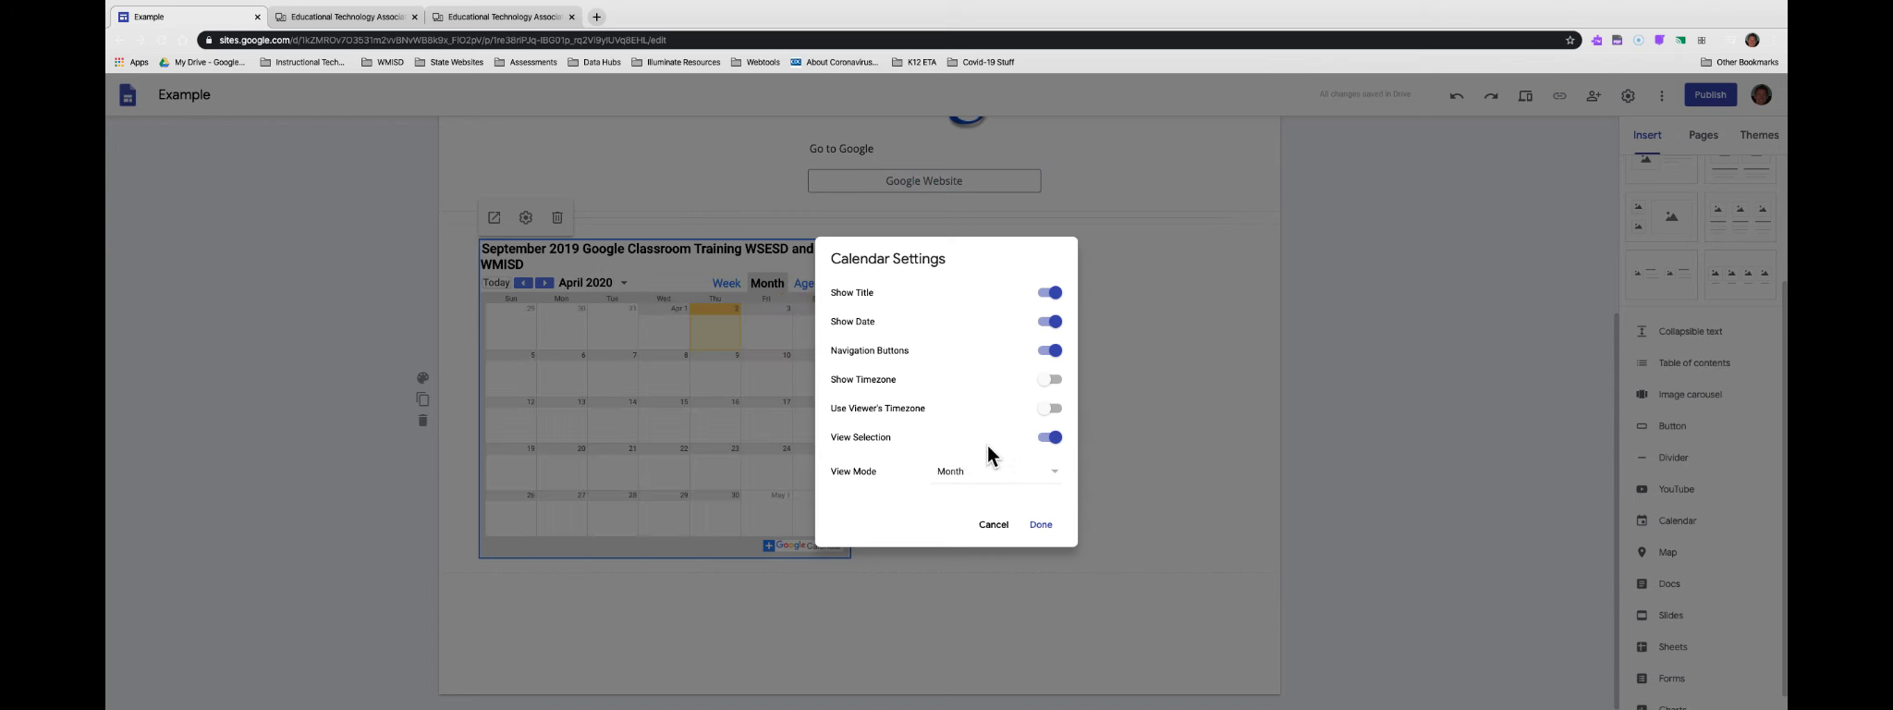
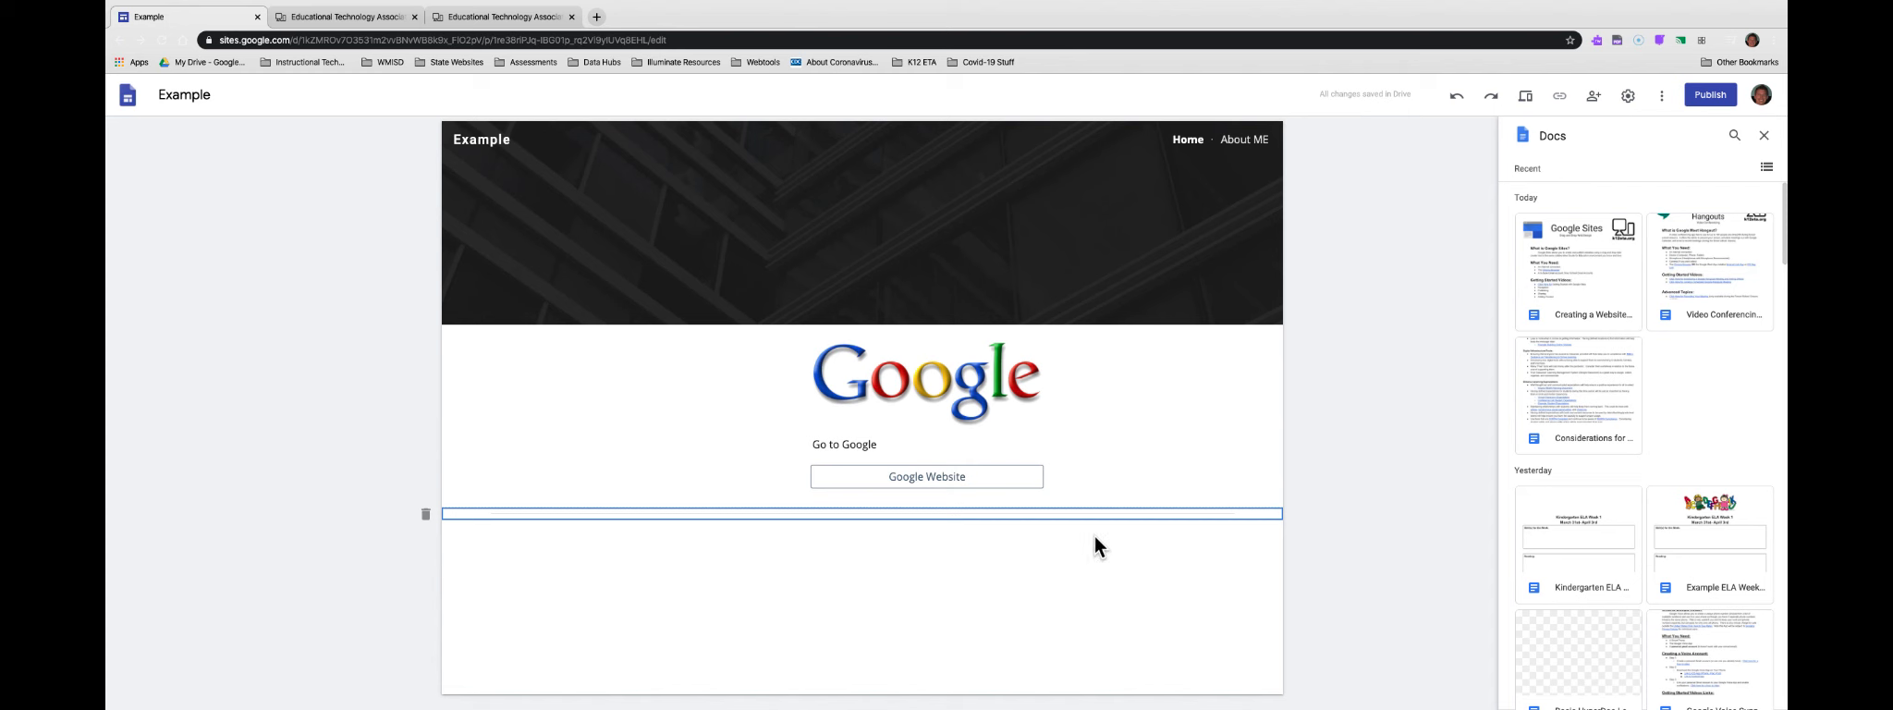
Close the Docs file list and add a new page named "Page one" to the site
left_click(1763, 135)
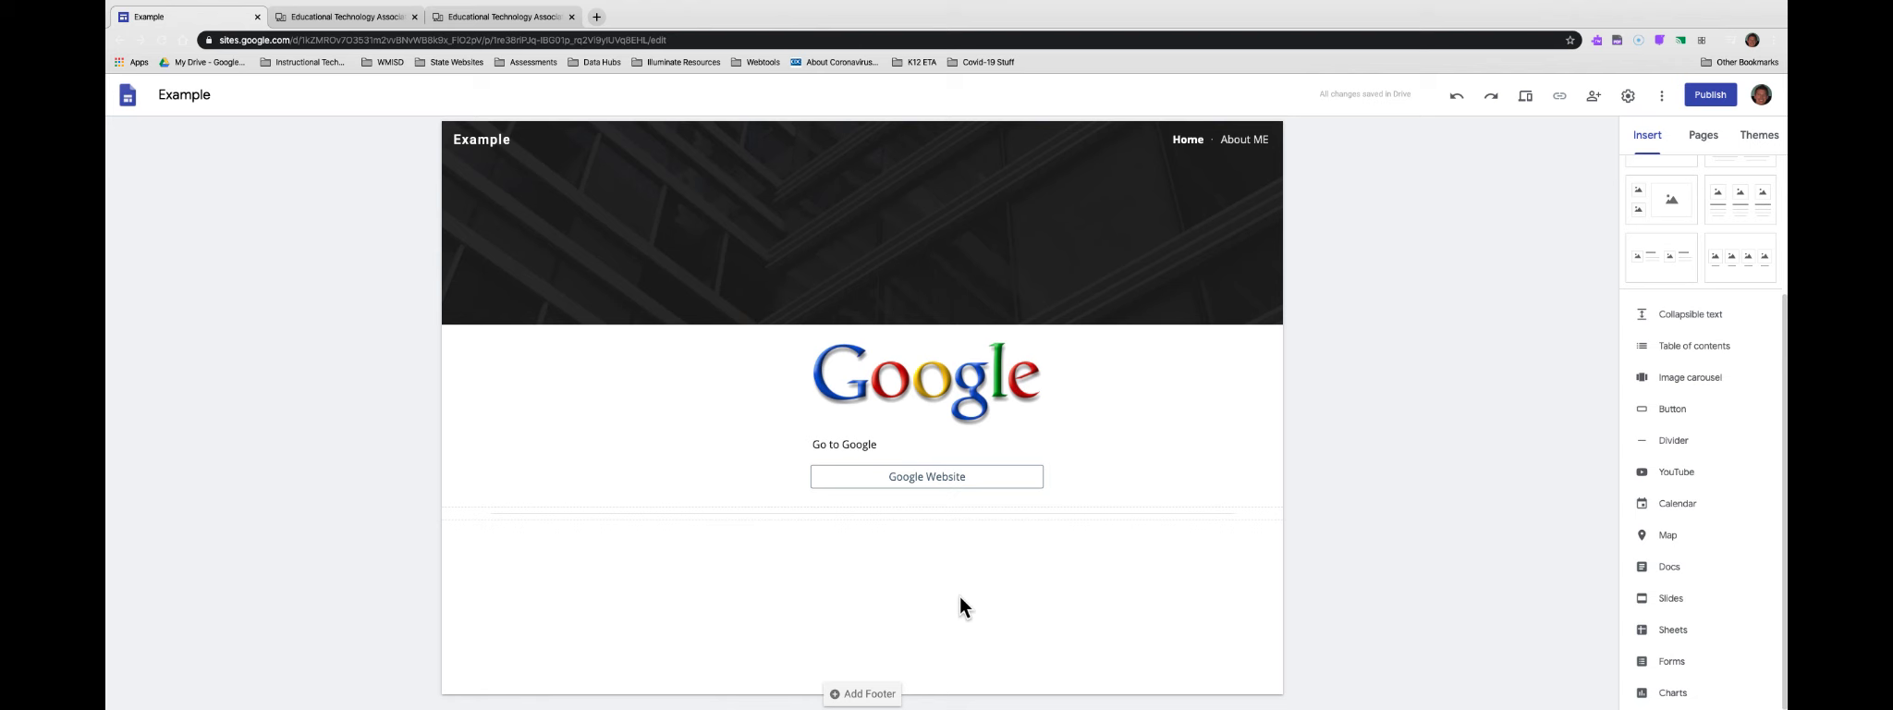
scroll(1696, 580, "up", 3)
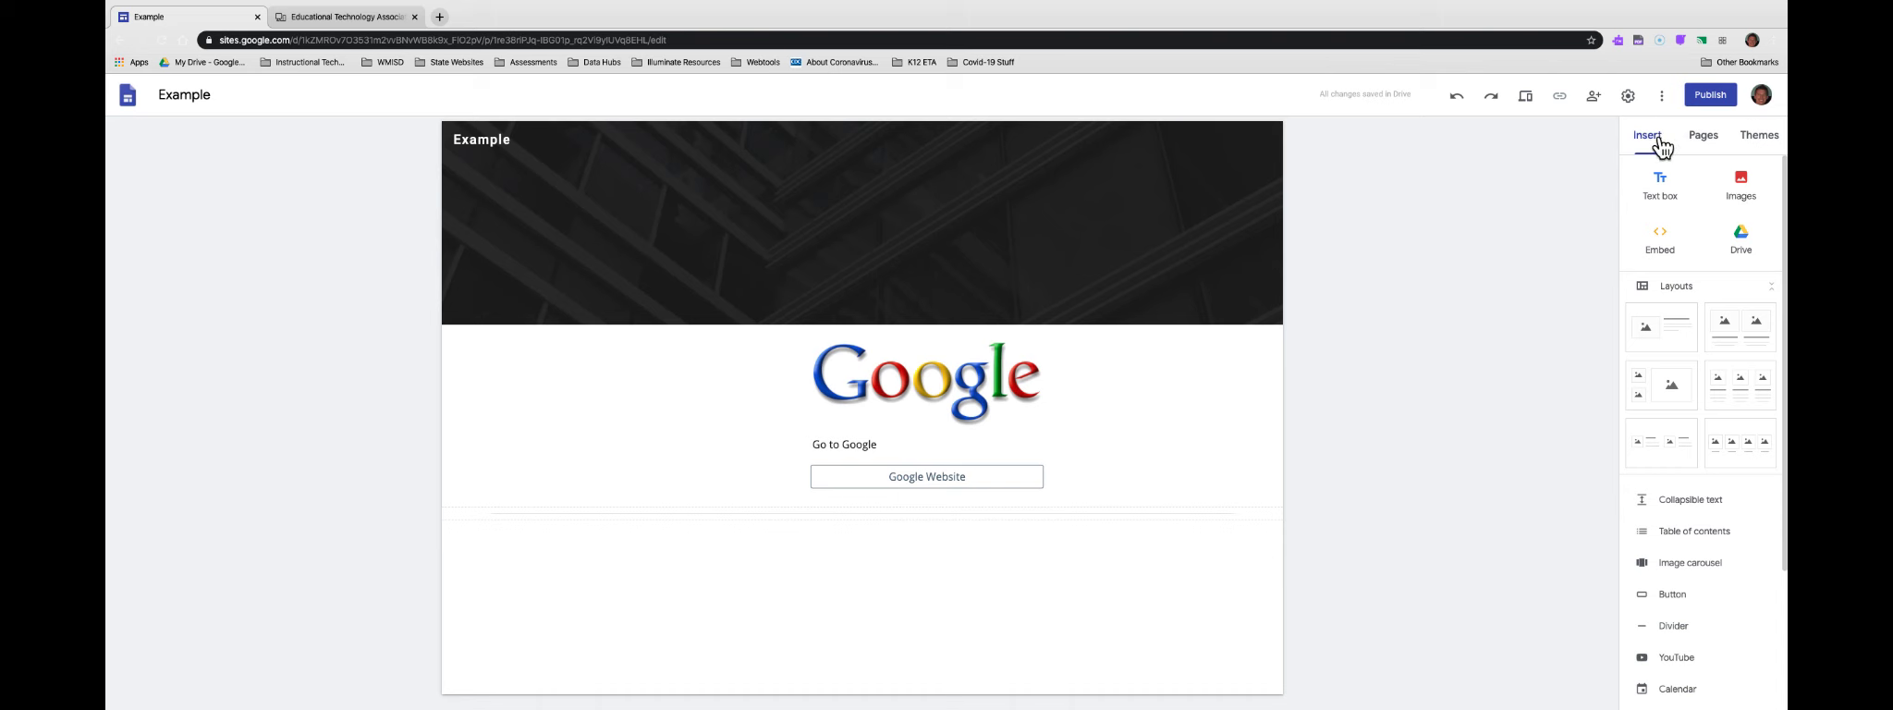
left_click(1710, 140)
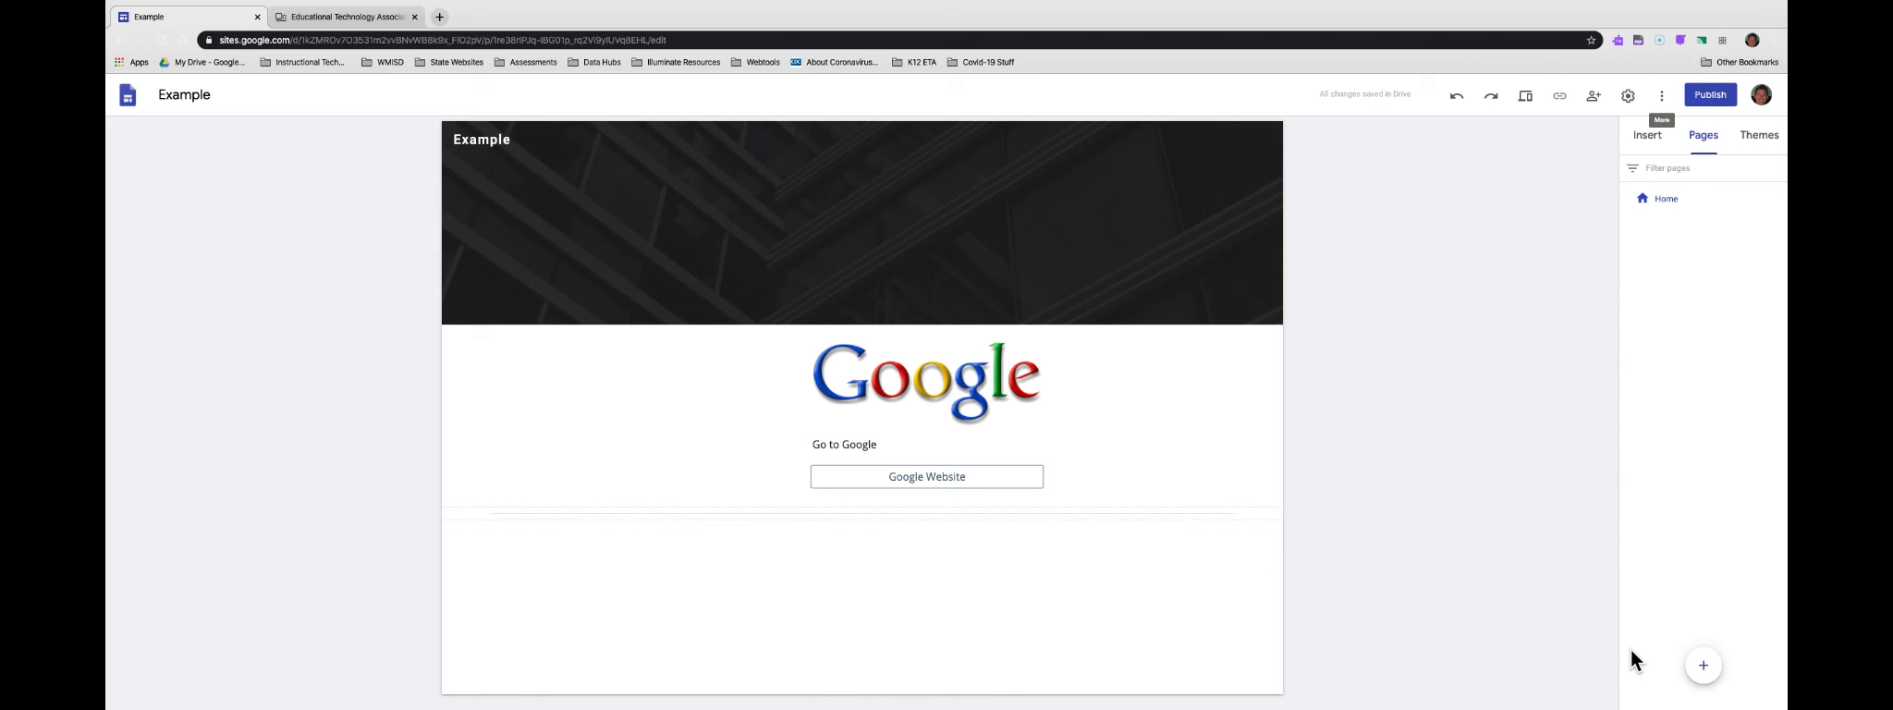
mouse_move(1699, 665)
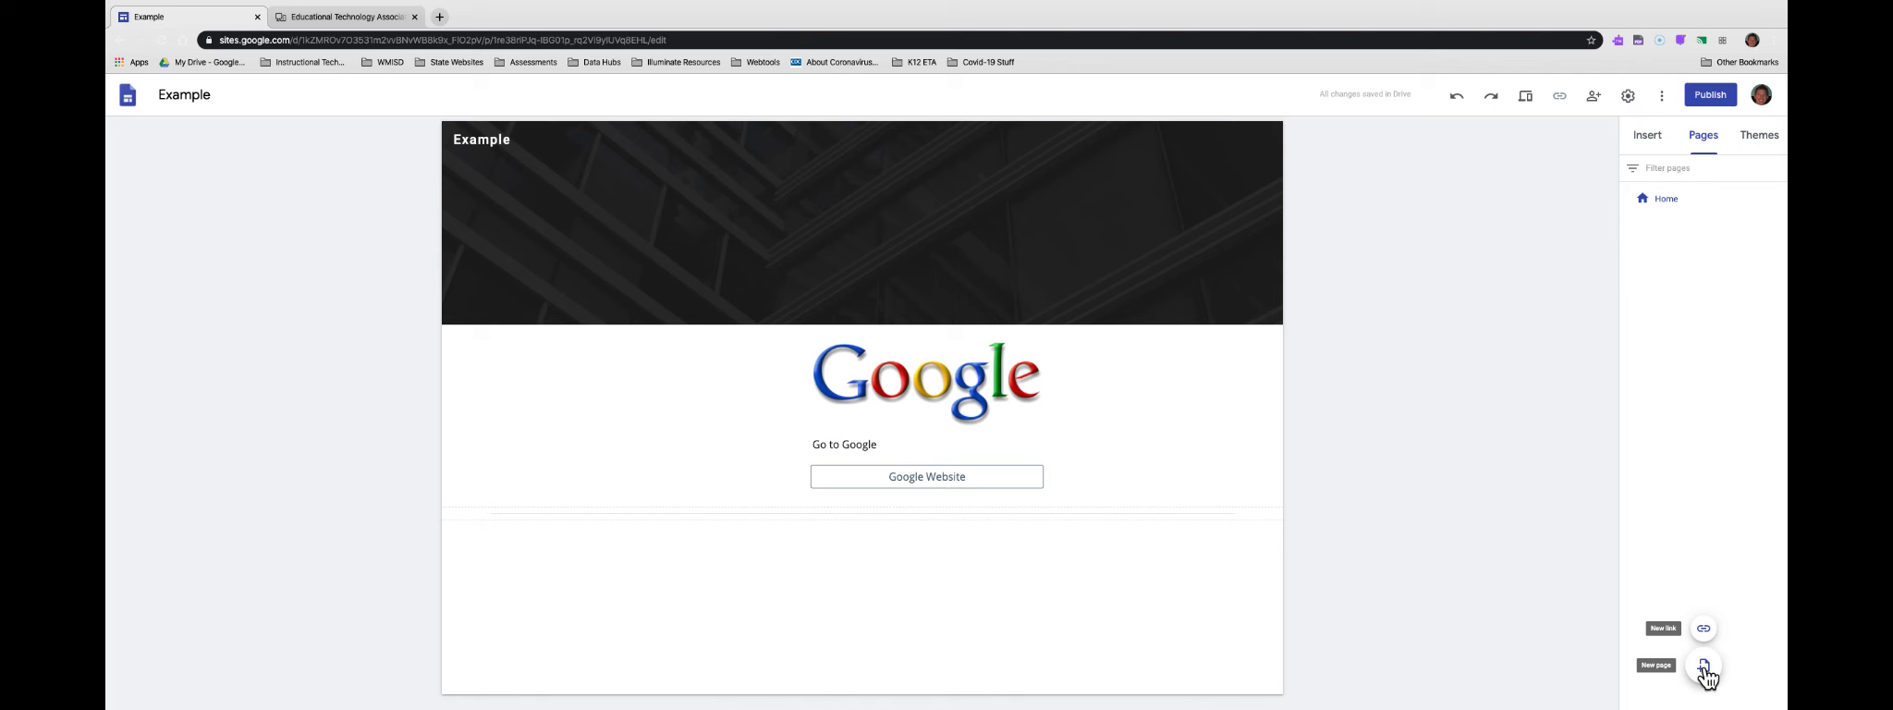
left_click(1704, 666)
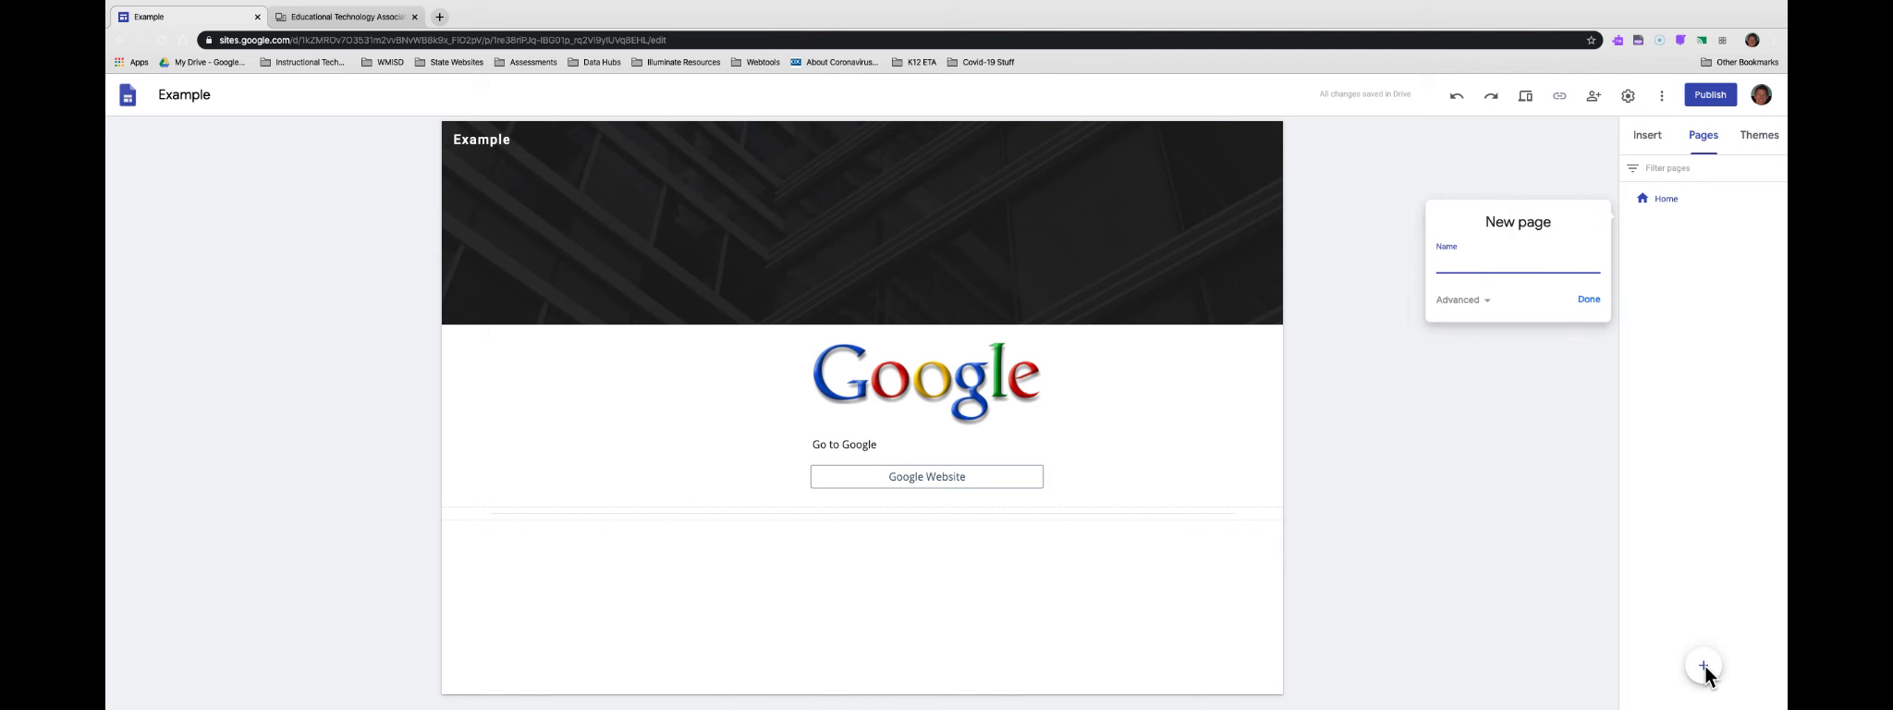
type("Page one")
key("Return")
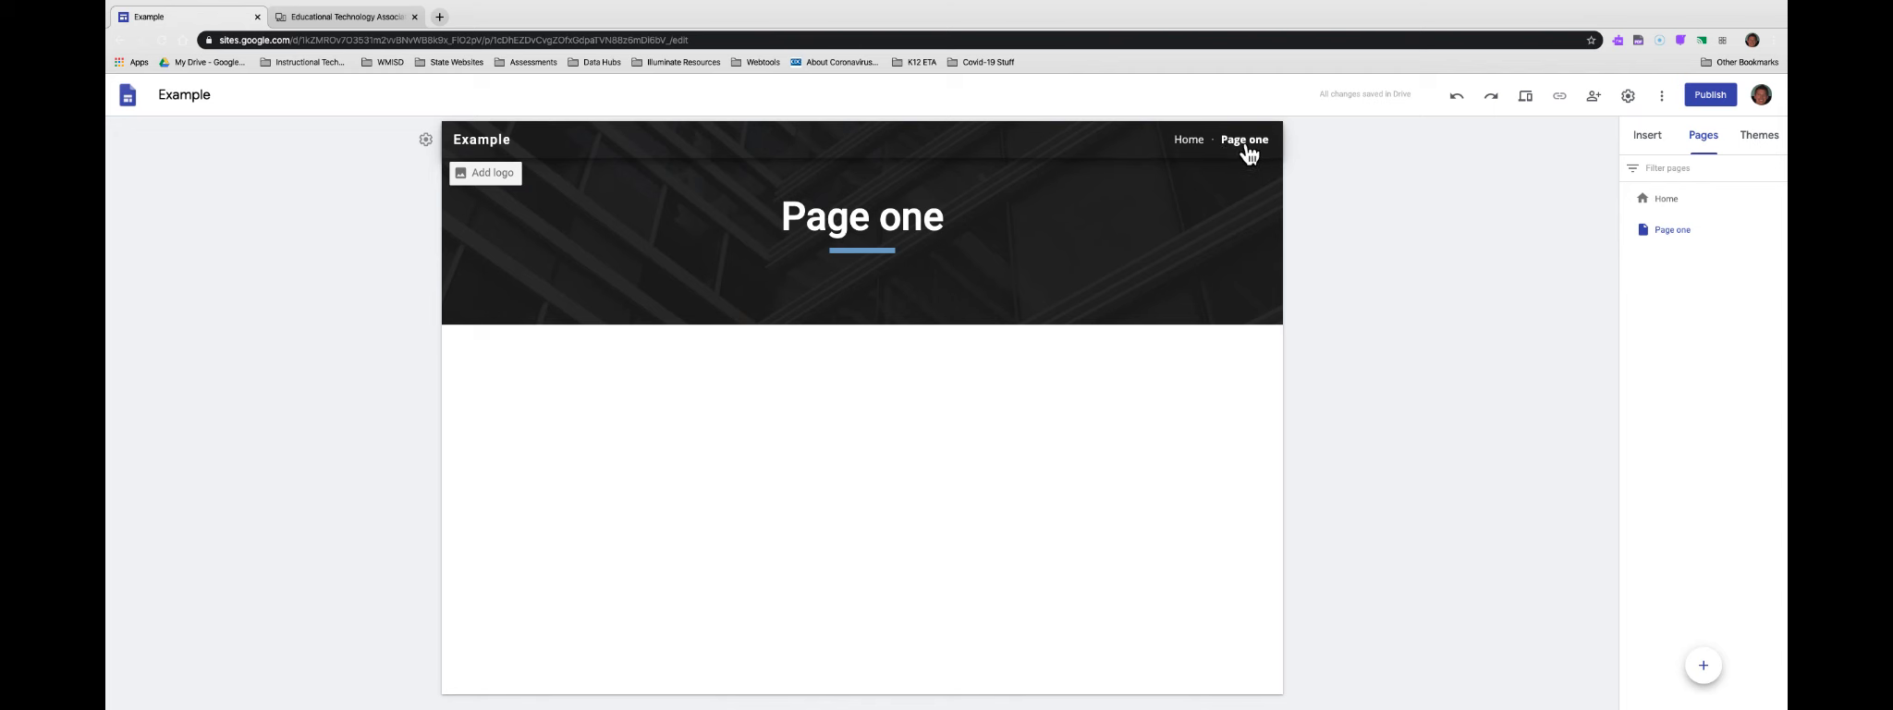
Add a page named "Page Two" and nest it as a subpage of Page one
left_click(1707, 668)
type("Page Two")
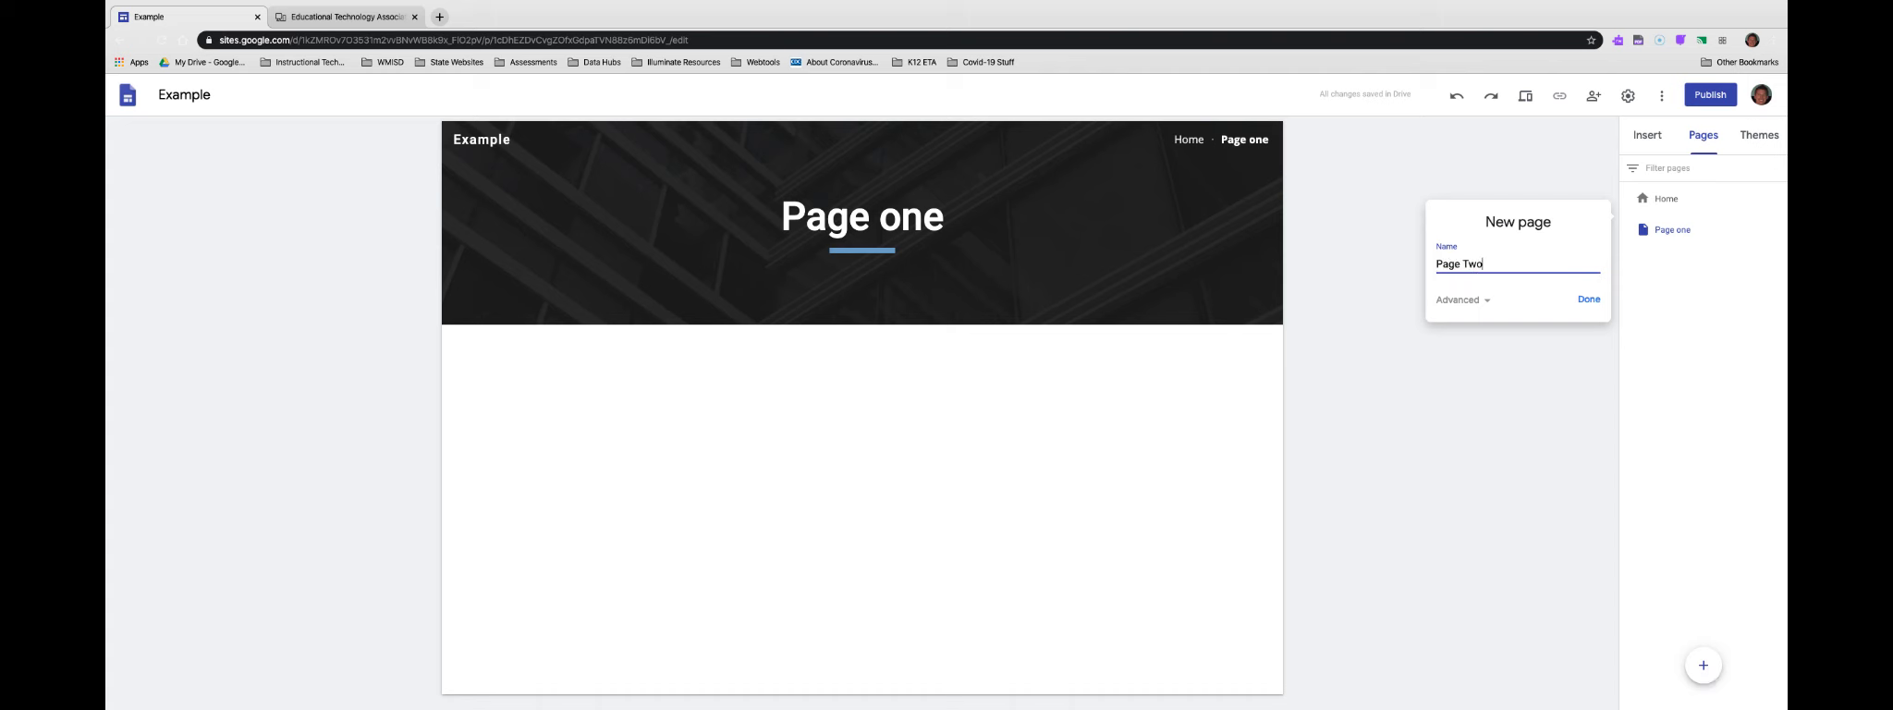
key("Return")
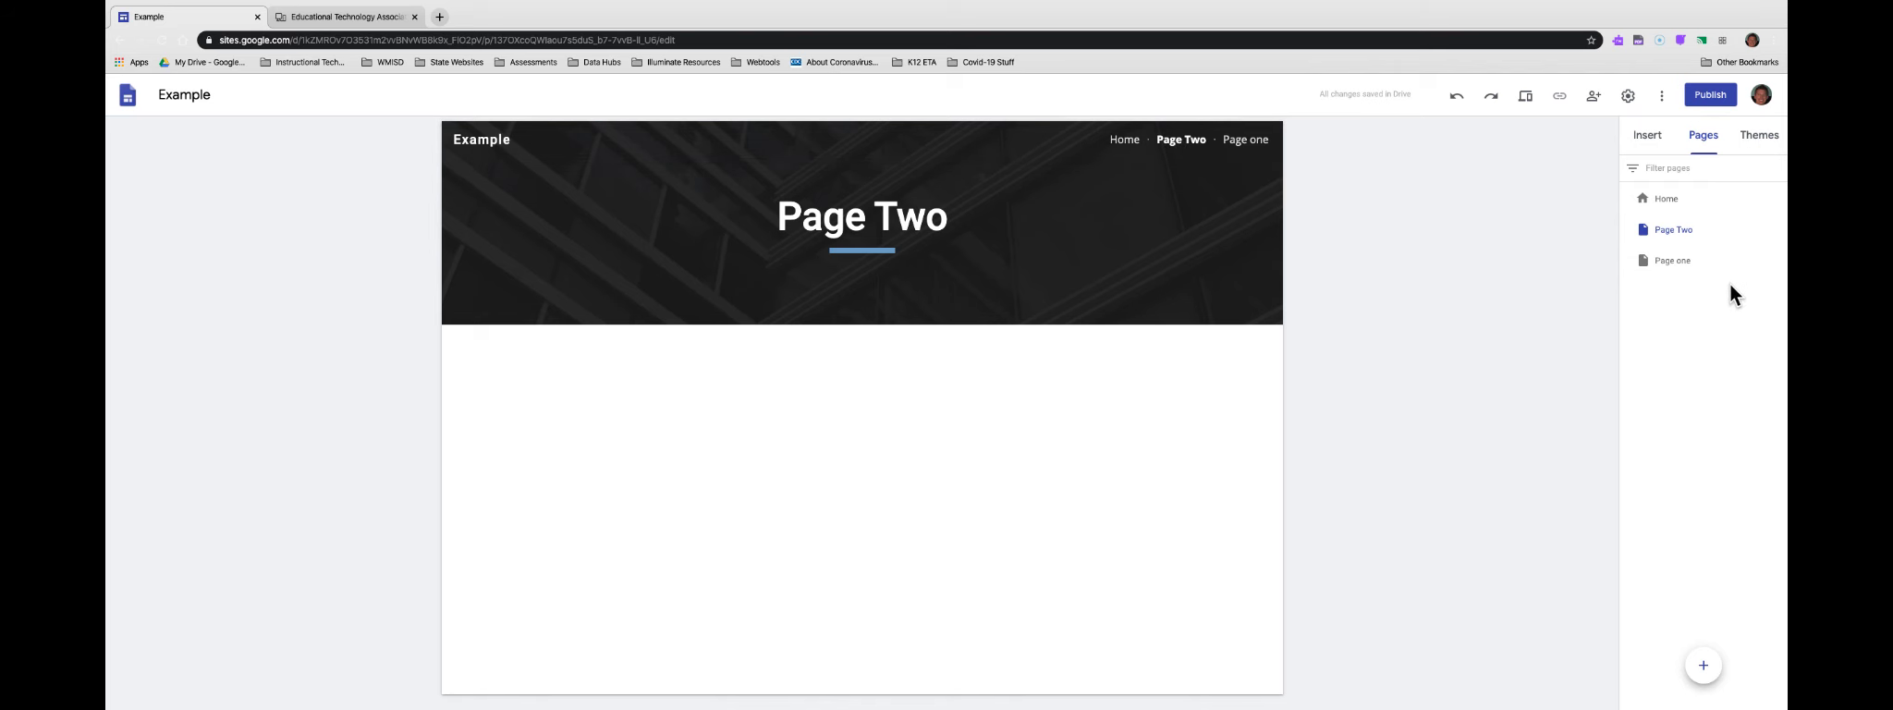
left_click(1674, 230)
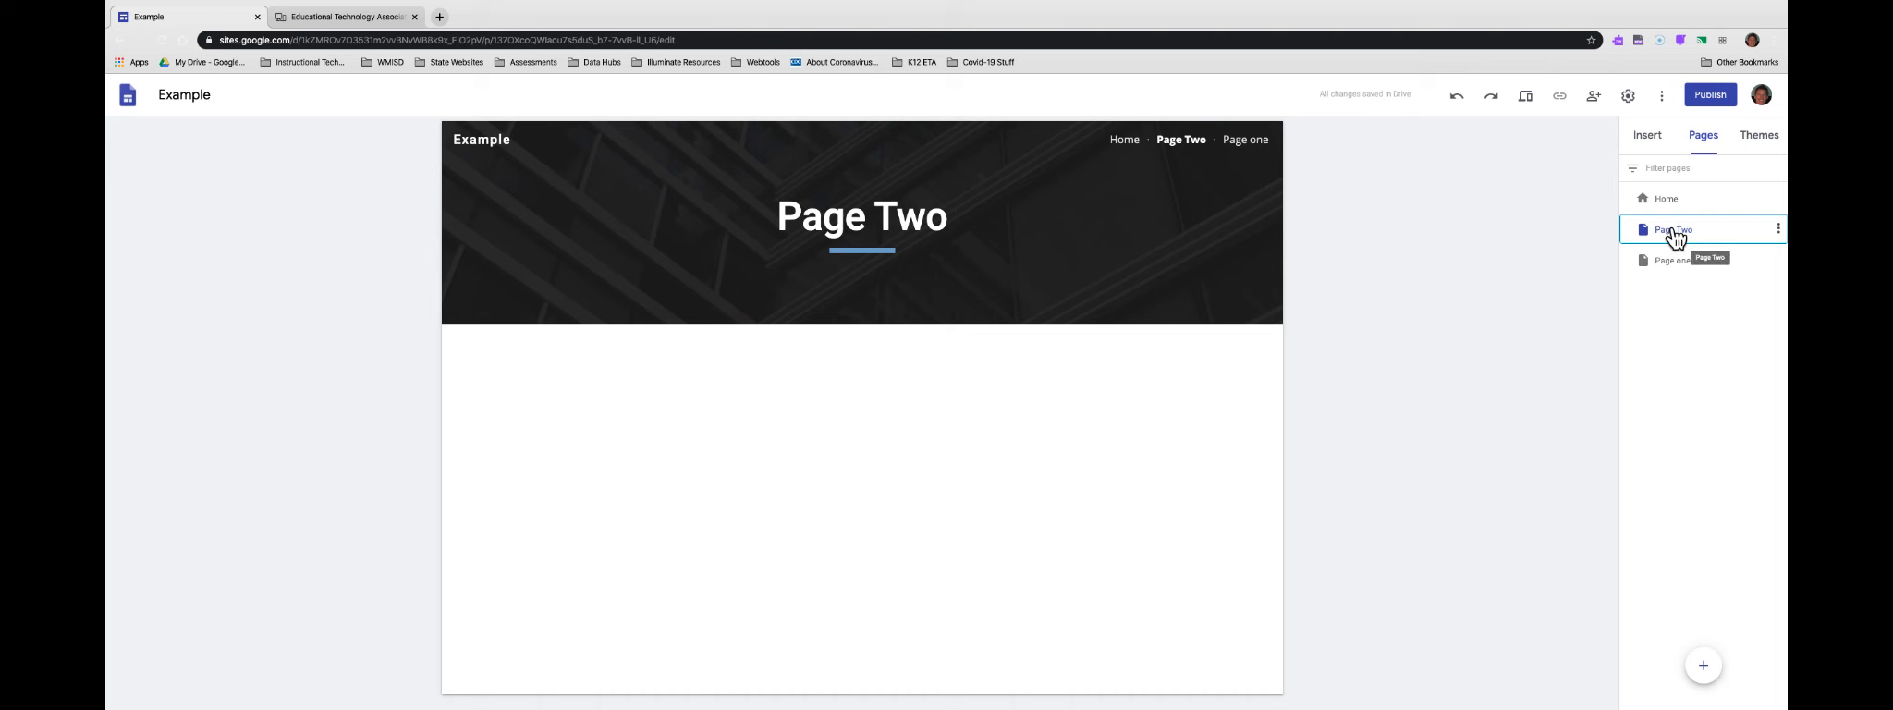
mouse_move(1660, 249)
left_mouse_down()
mouse_move(1649, 351)
mouse_move(1654, 277)
mouse_move(1680, 264)
left_mouse_up()
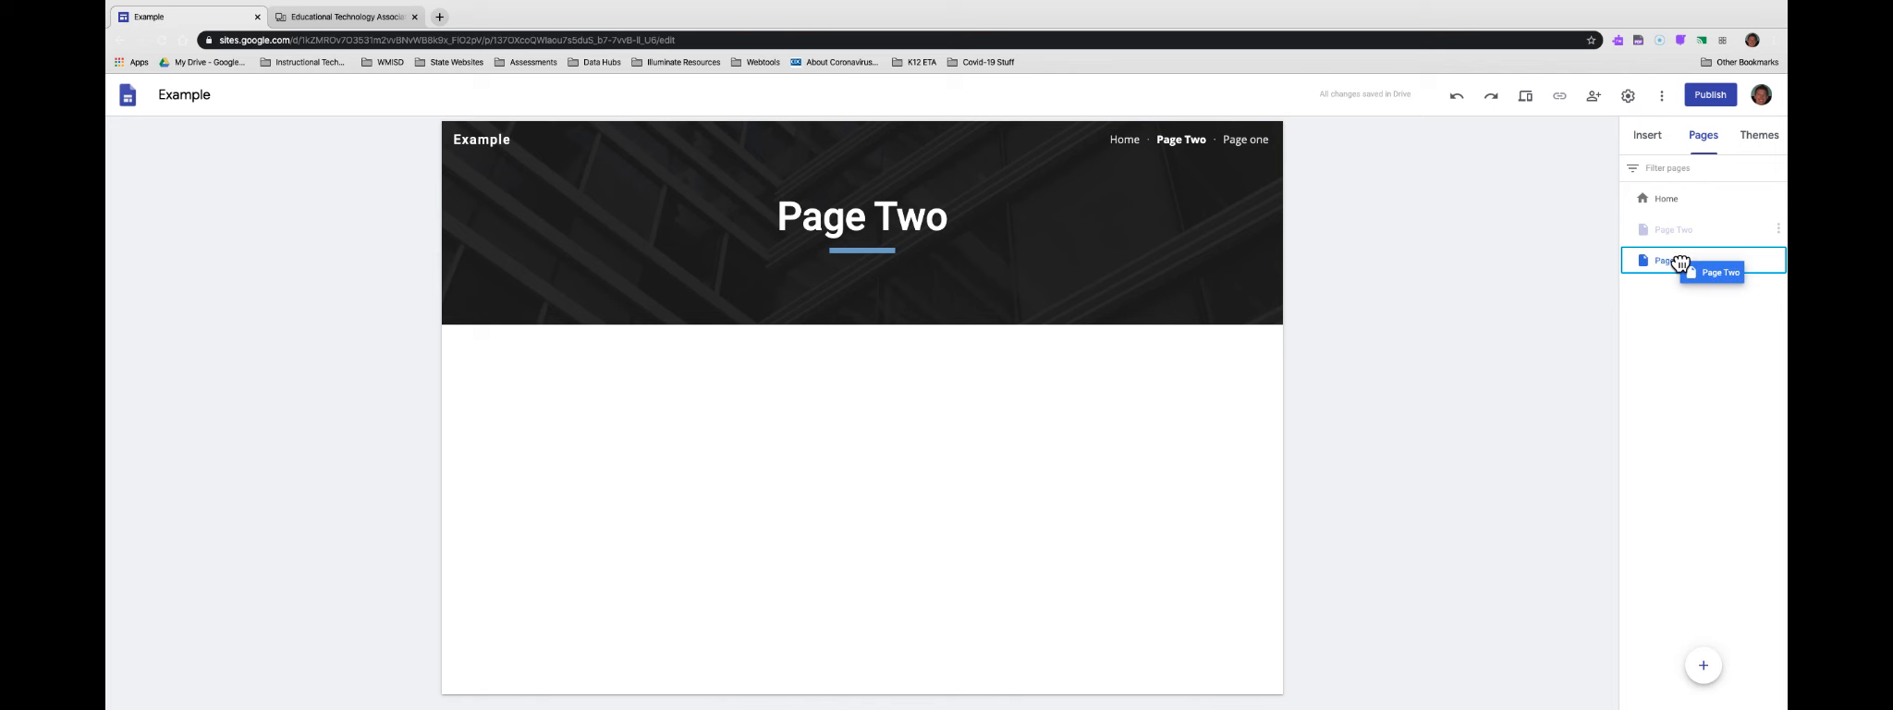
left_click_drag(1680, 264, 1680, 265)
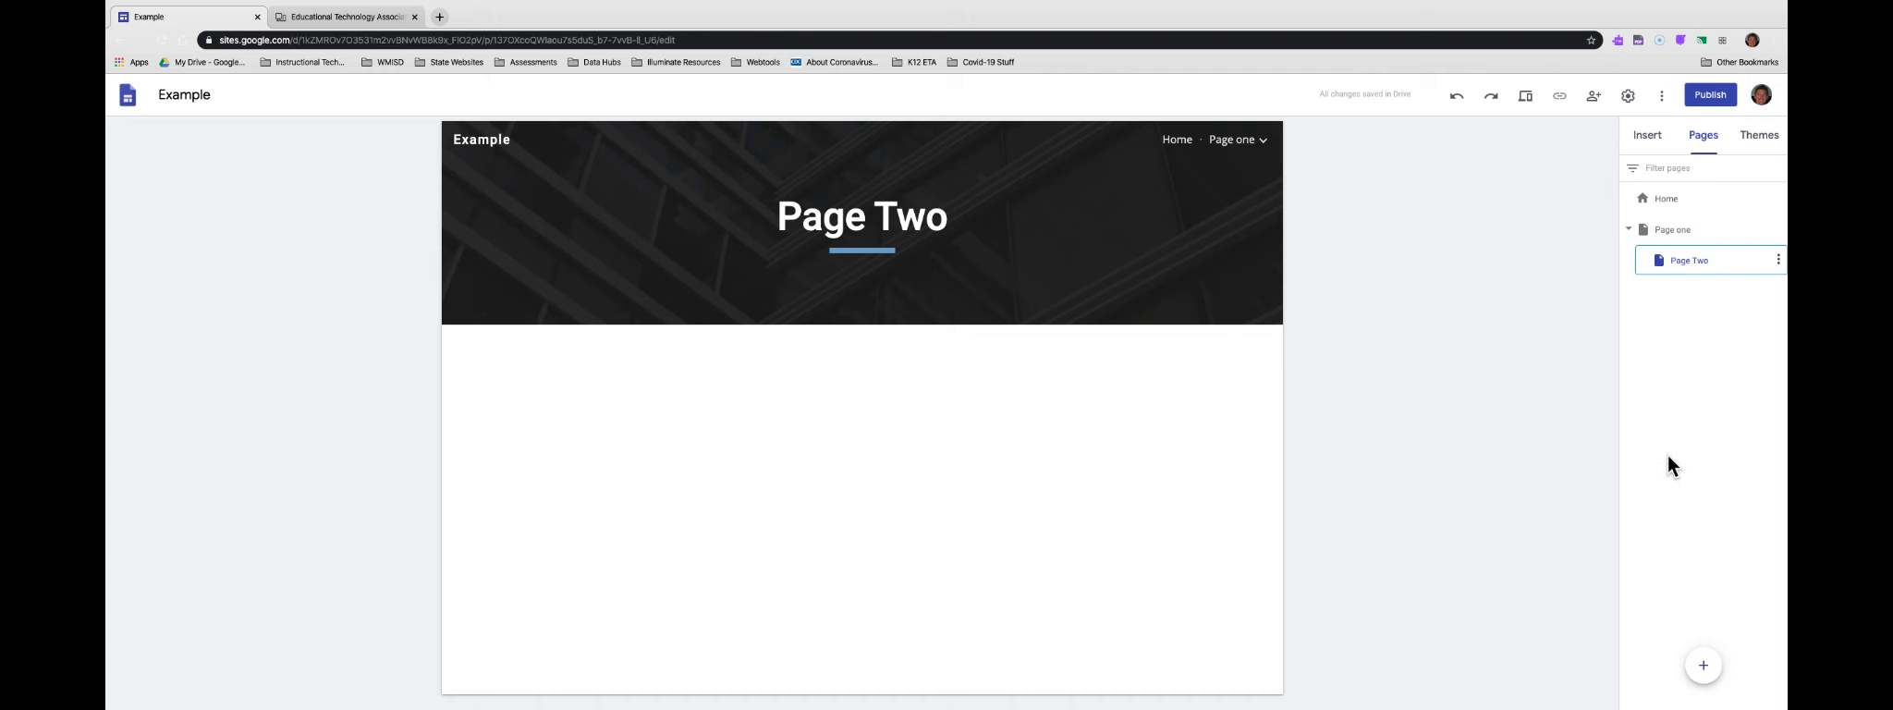
Check Page one's submenu in the site navigation, preview it in large-screen view, and return to the editor
mouse_move(1285, 146)
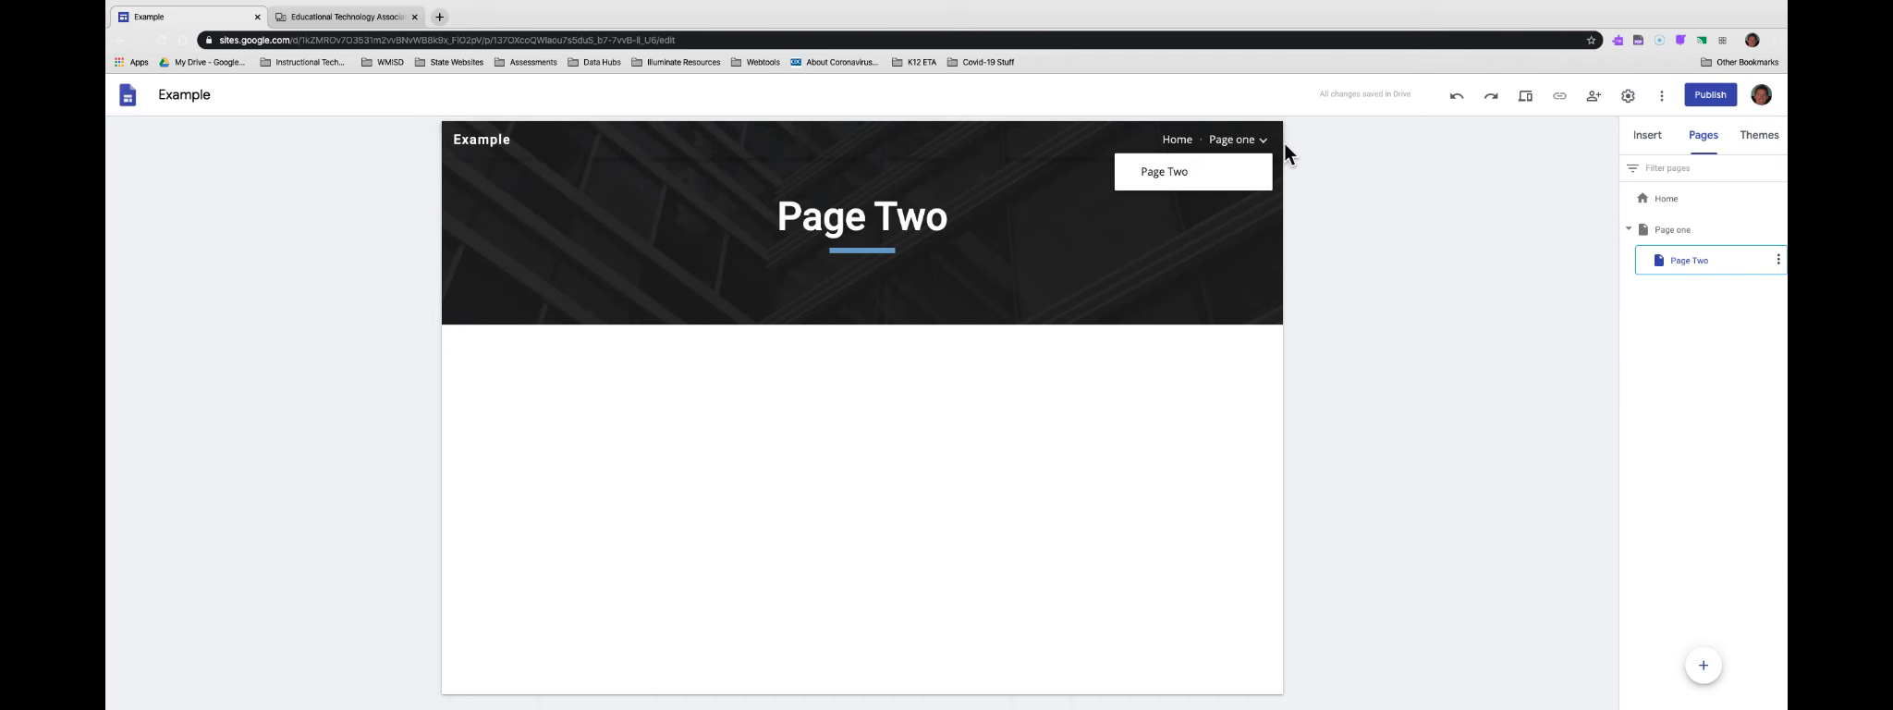
left_click(1524, 96)
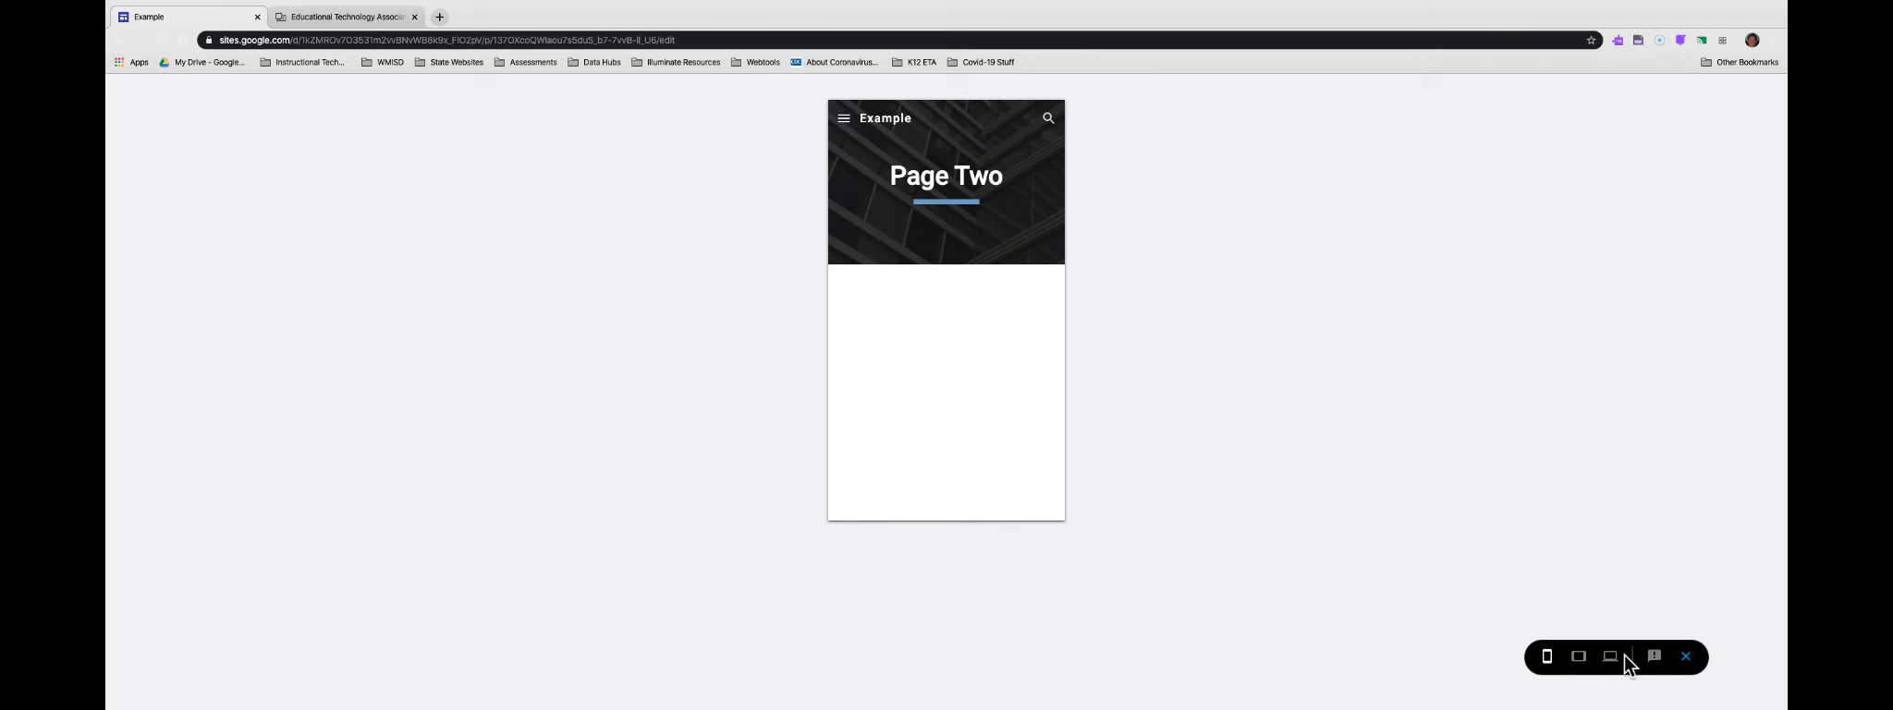
left_click(1611, 656)
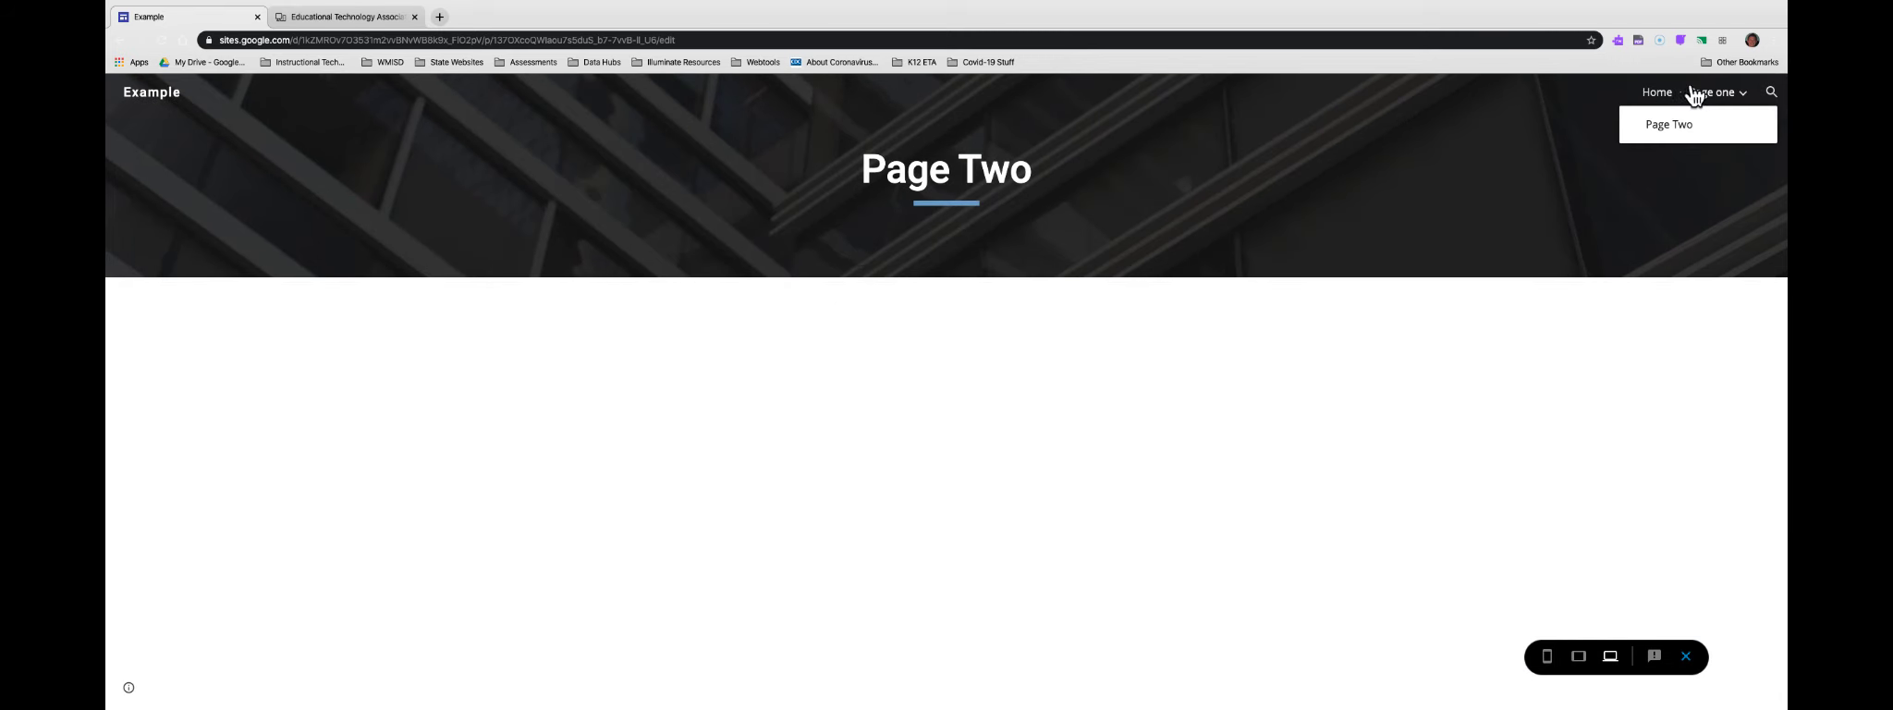
mouse_move(1718, 100)
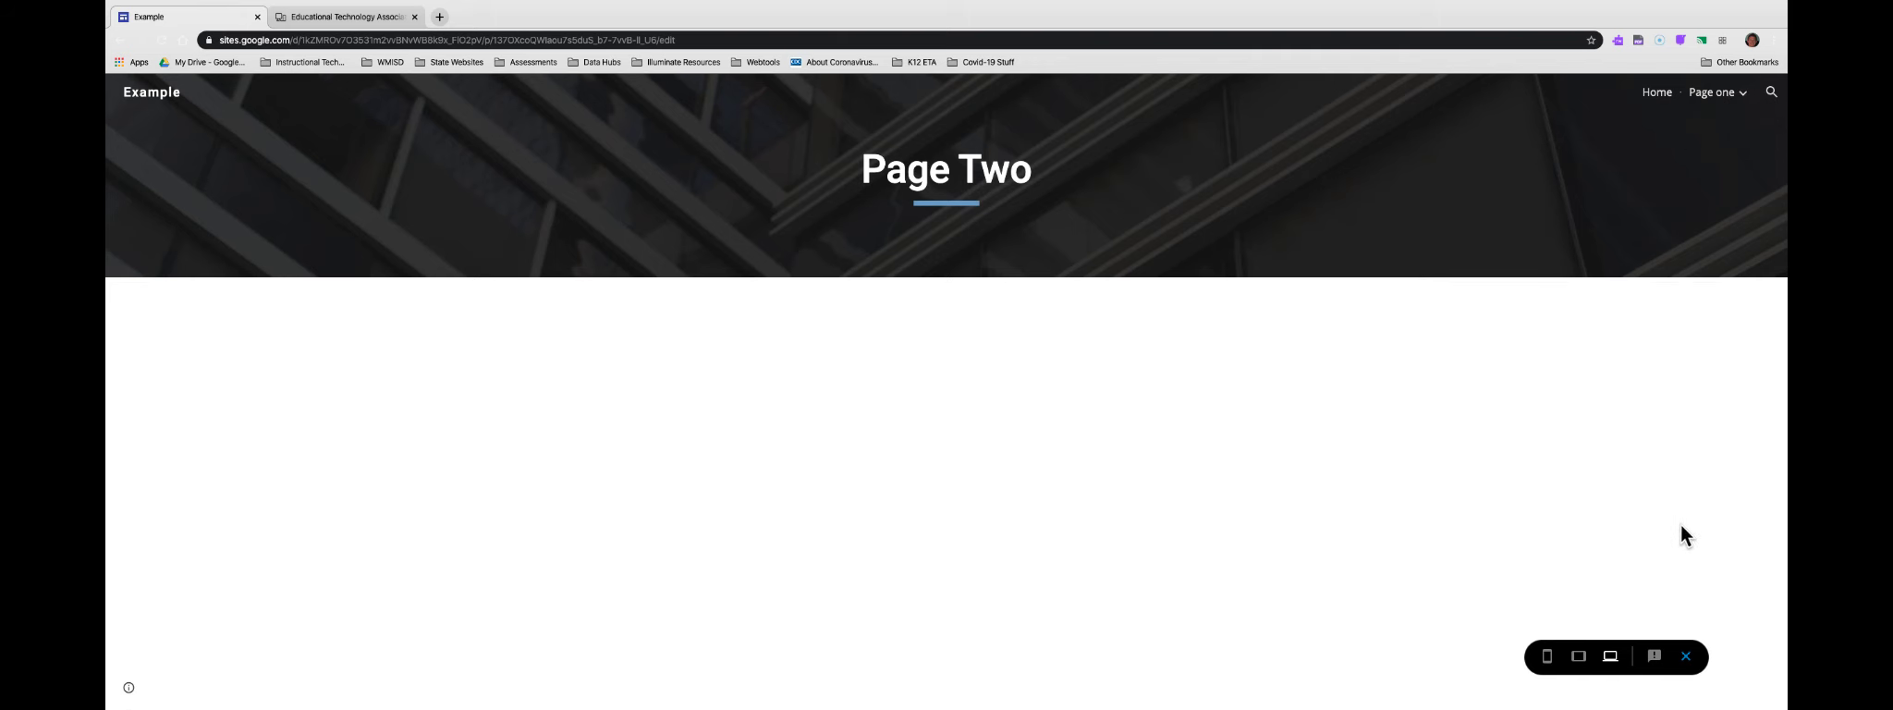
left_click(1686, 657)
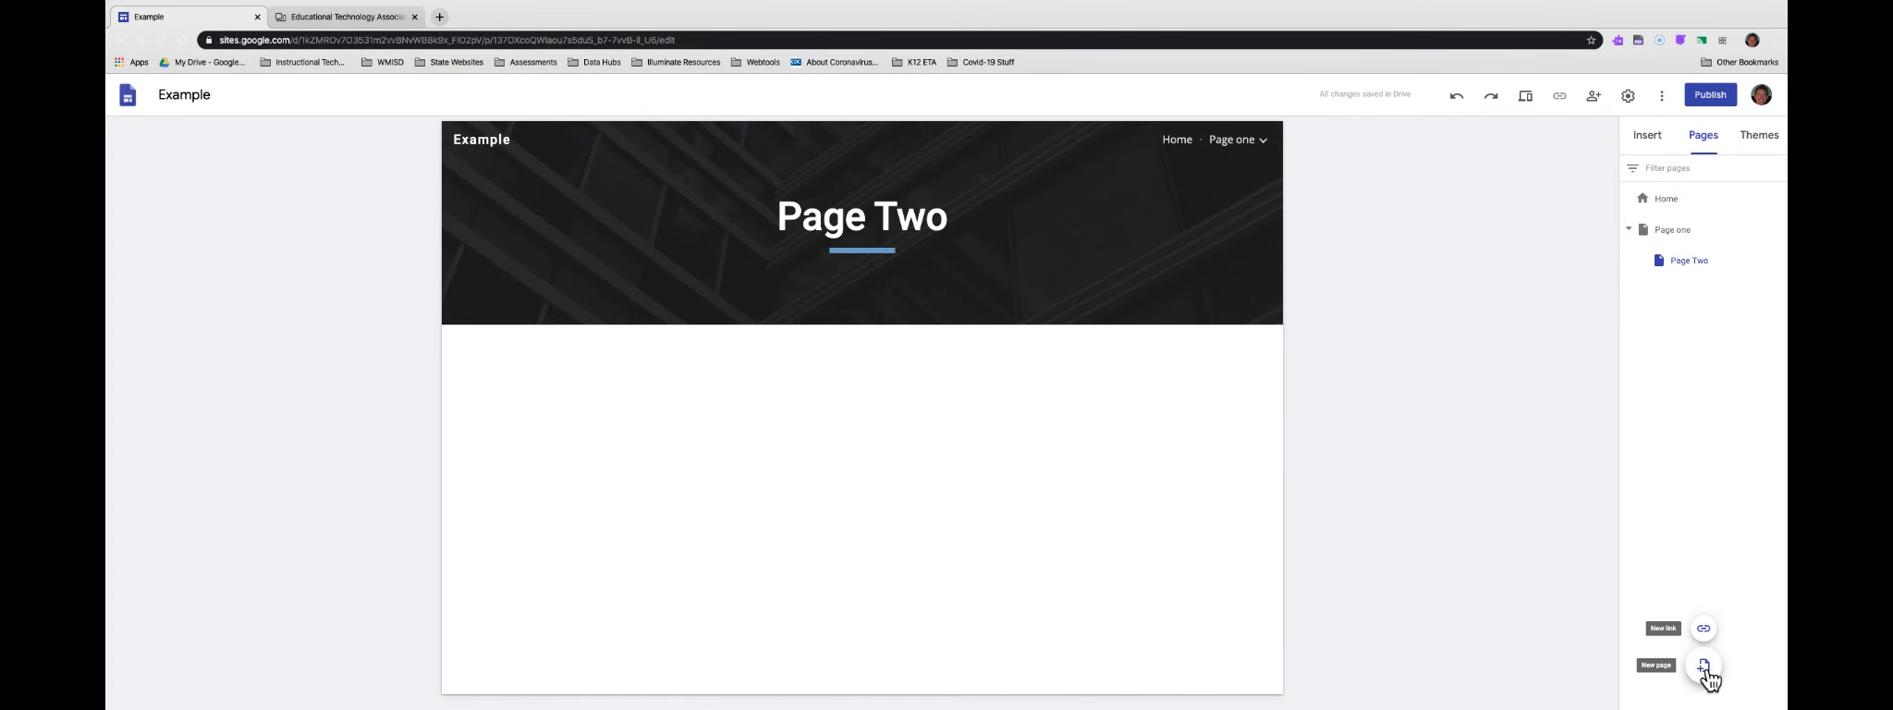
Add a subpage named "Page Three" under Page one, nest it beneath Page Two, and check the navigation submenu
left_click(1704, 665)
type("Pa")
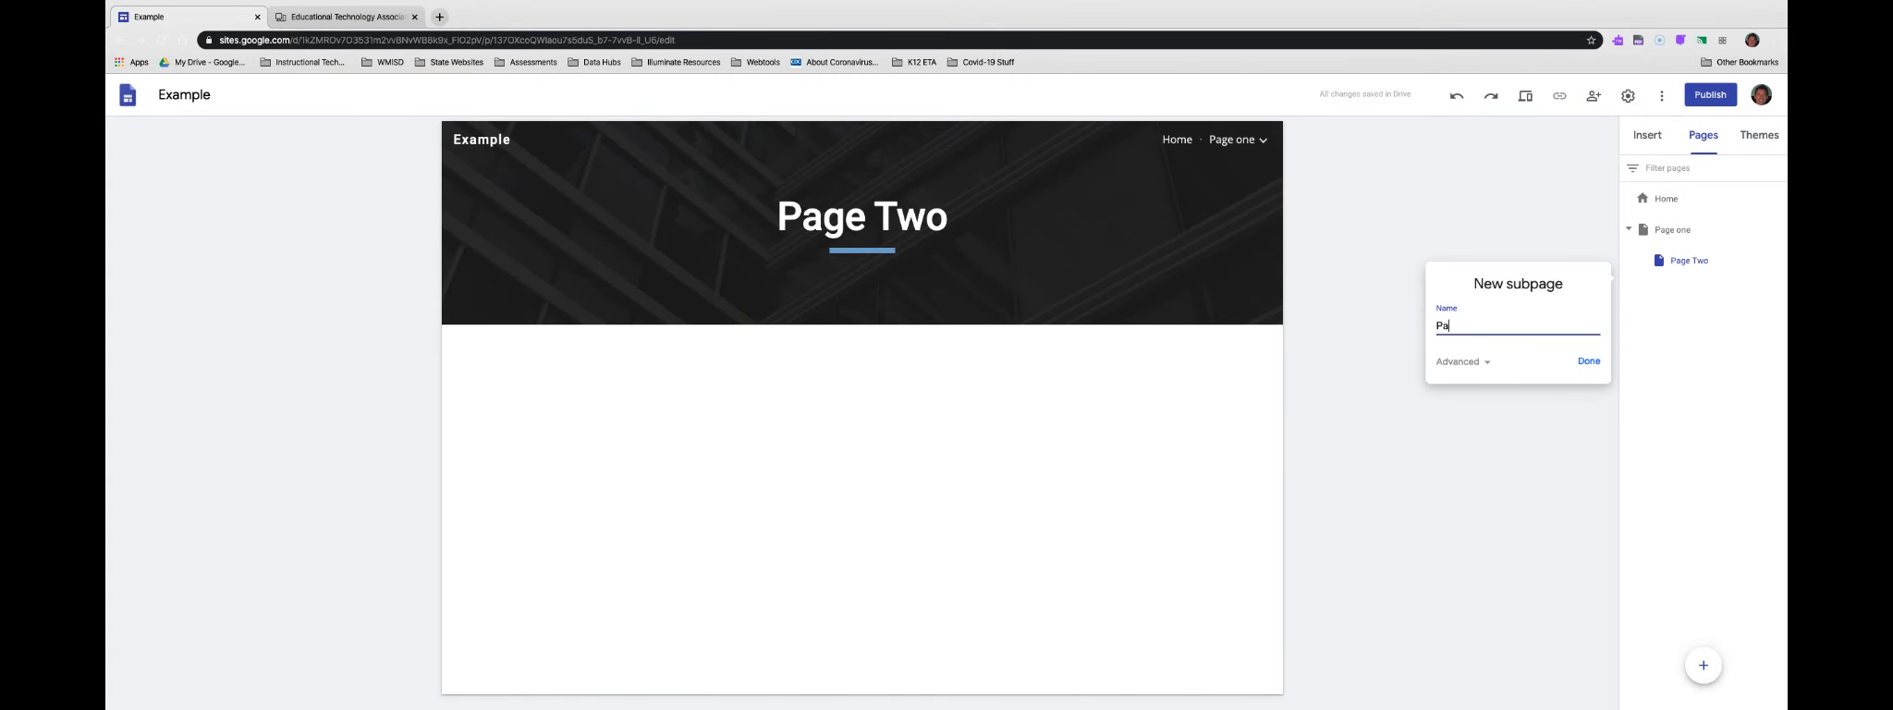
type("ge Three")
key("Return")
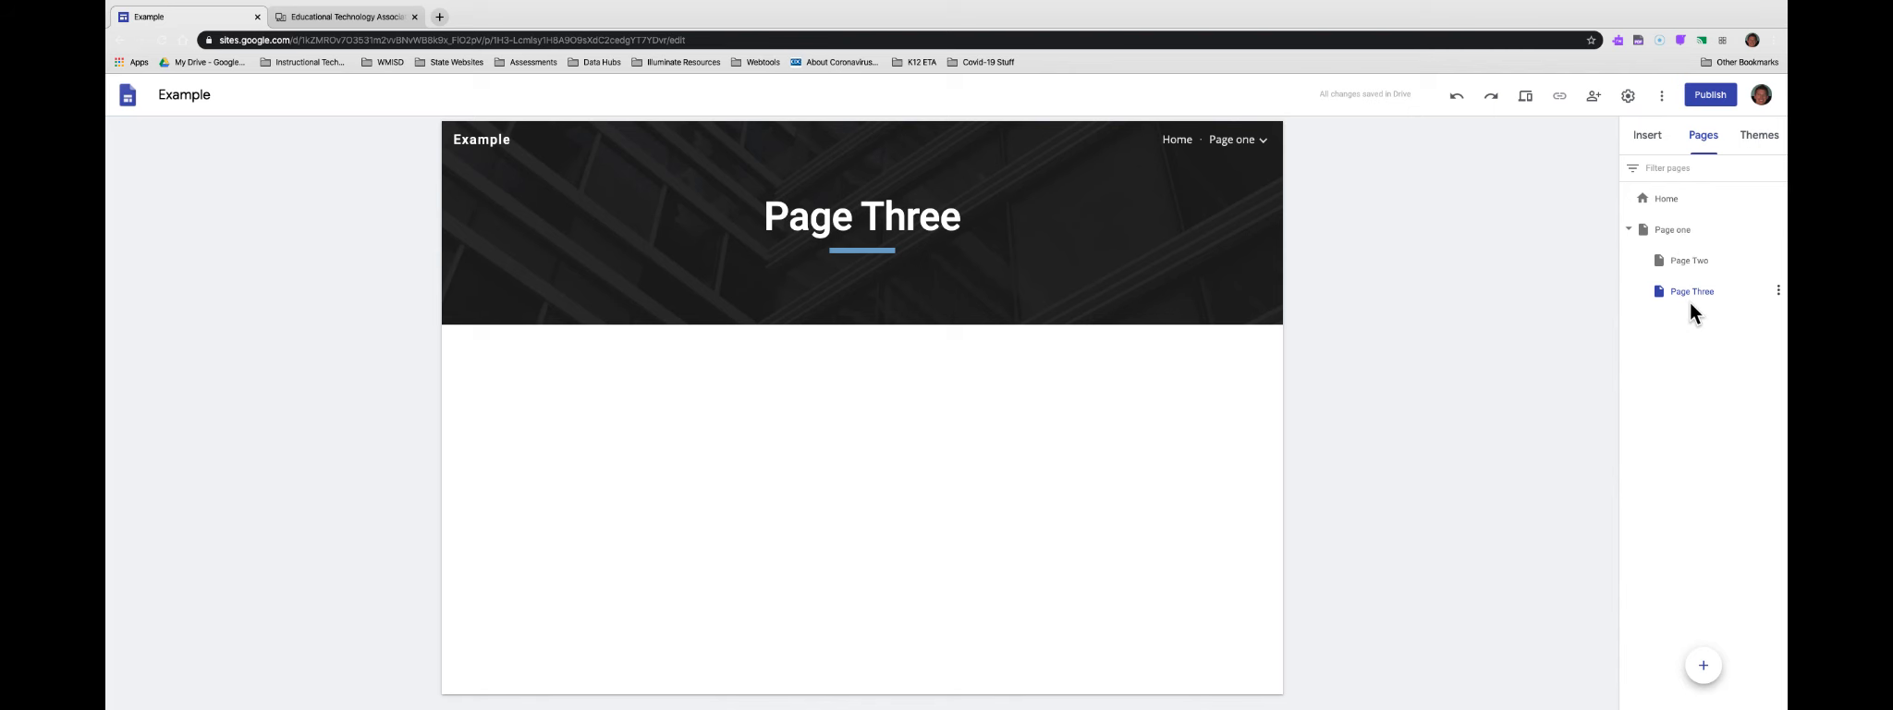
mouse_move(1263, 148)
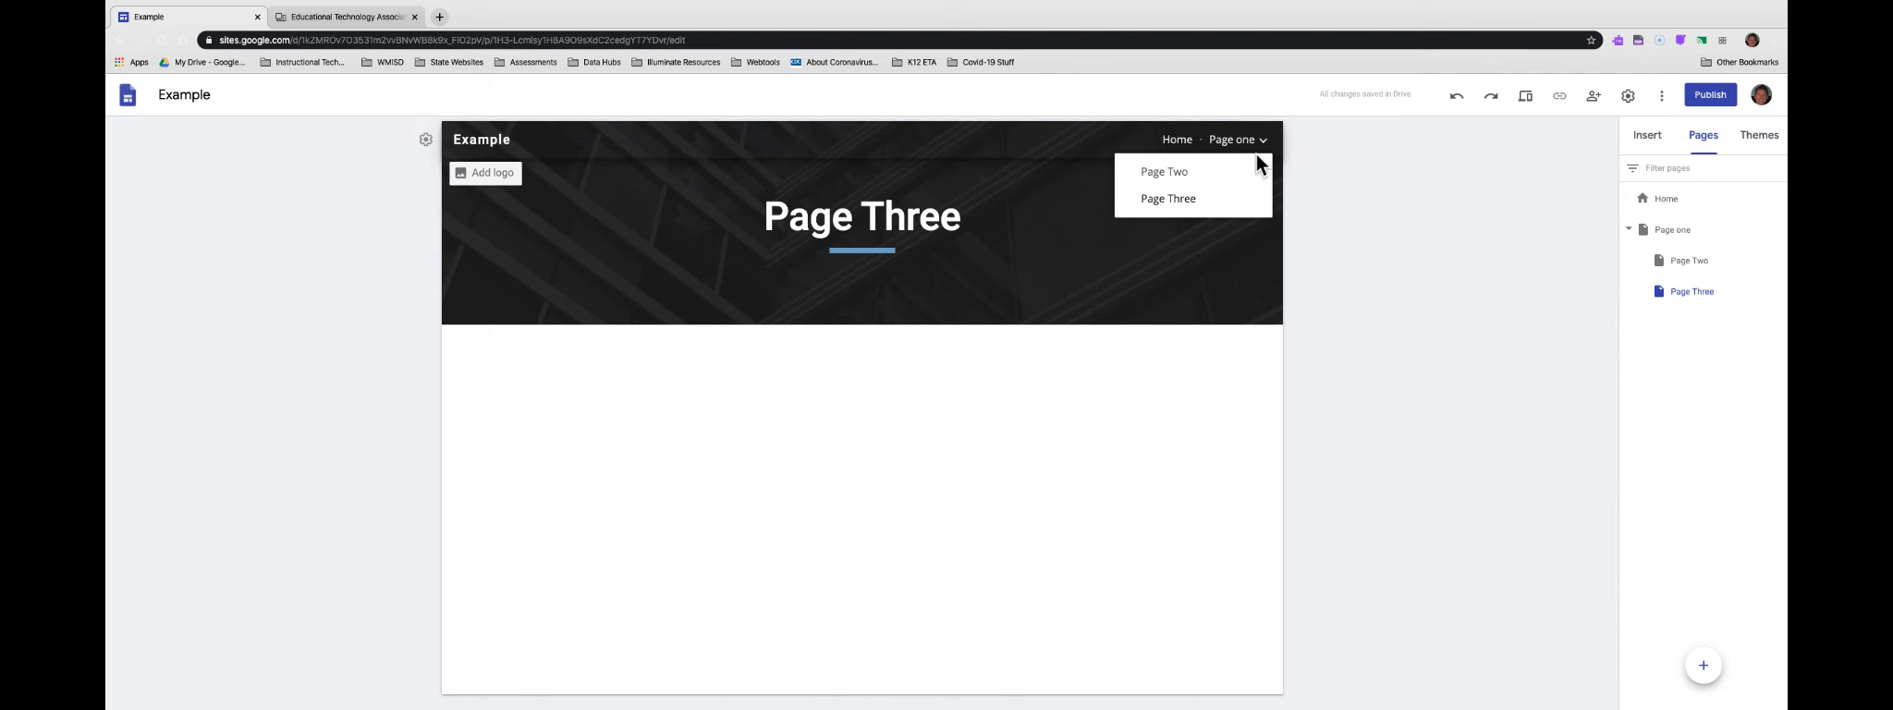
left_click_drag(1690, 294, 1687, 268)
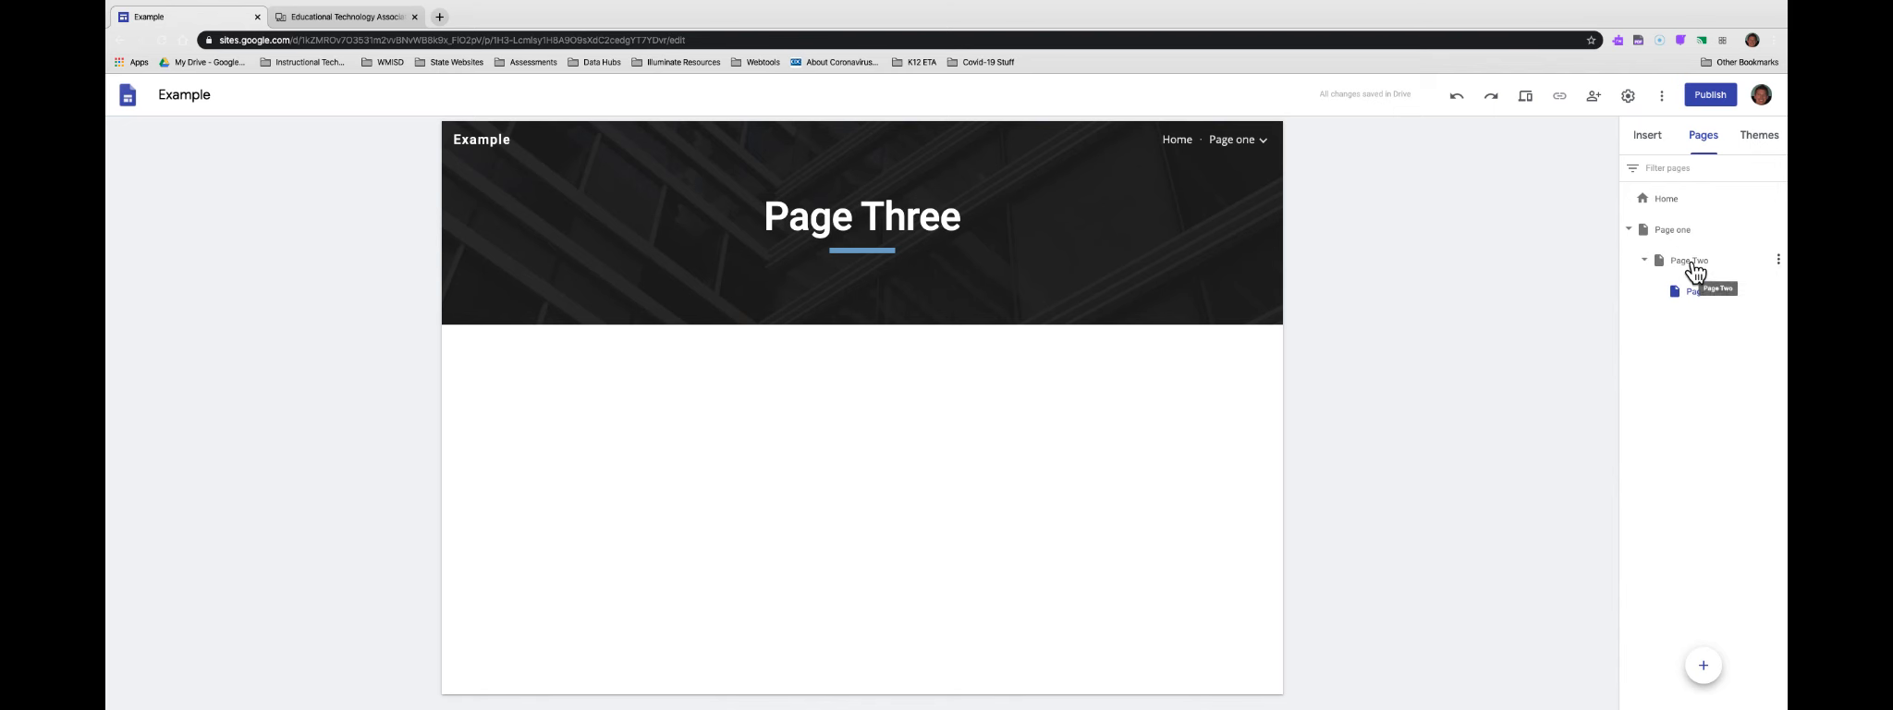
mouse_move(1254, 140)
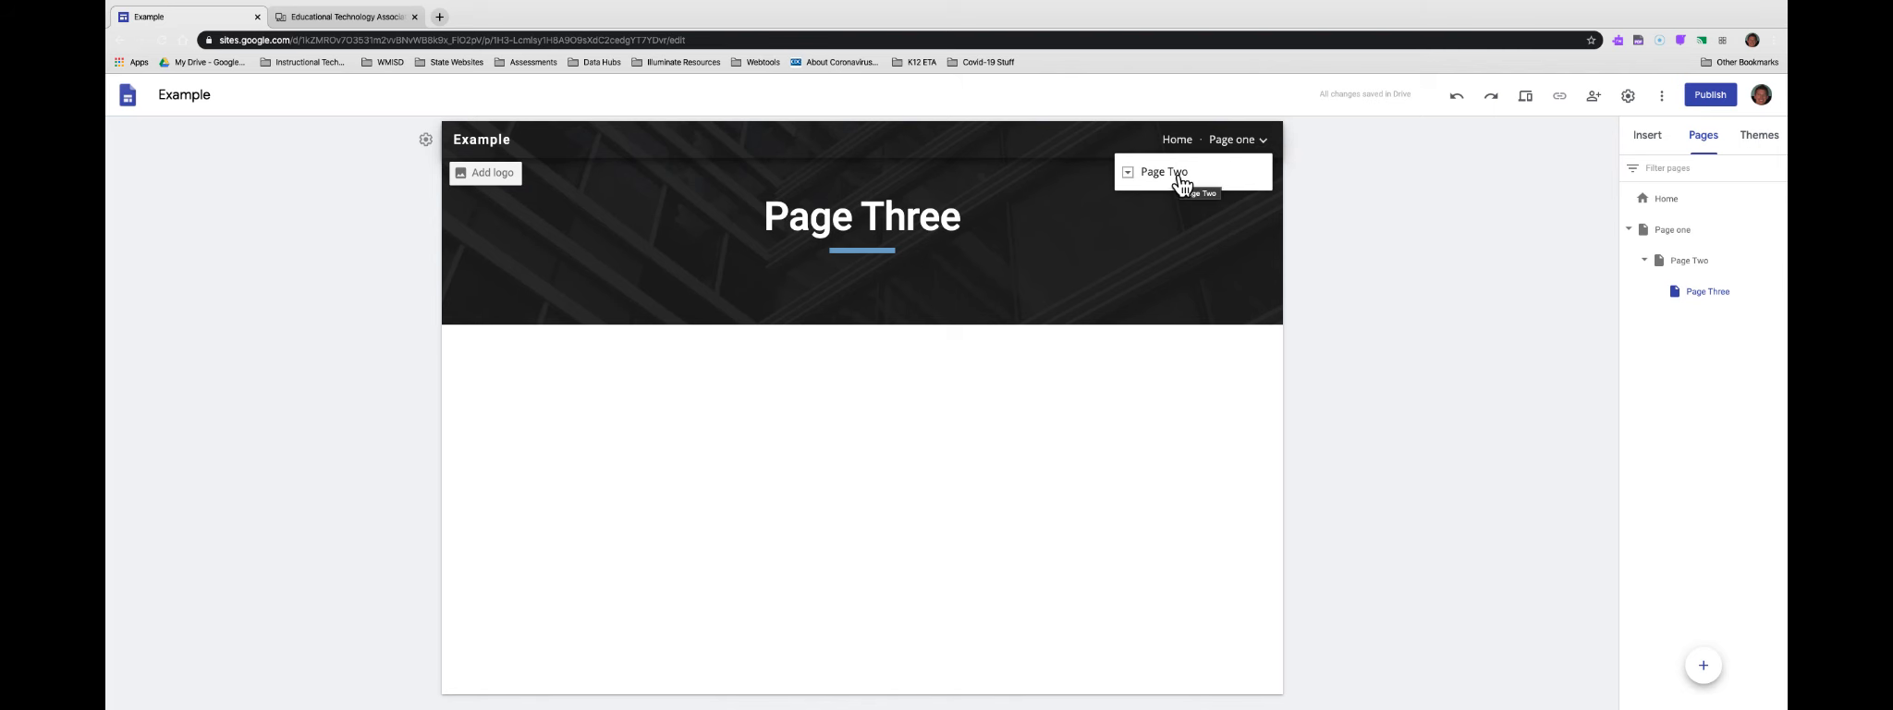
Check Page Two's submenu in the site navigation and hide Page Three from the navigation
left_click(1129, 172)
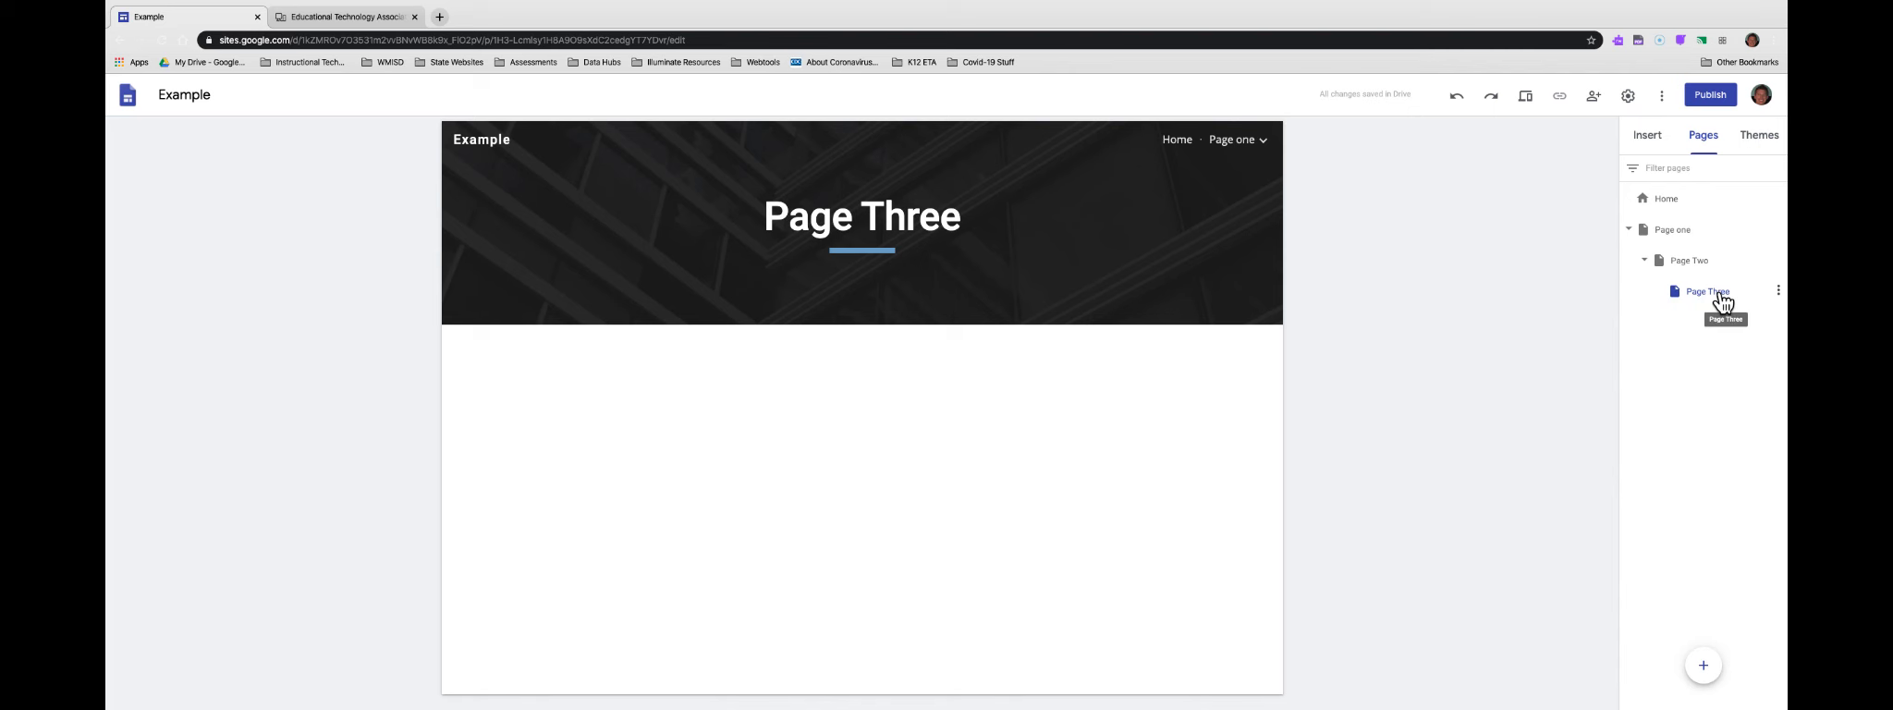
left_click(1779, 294)
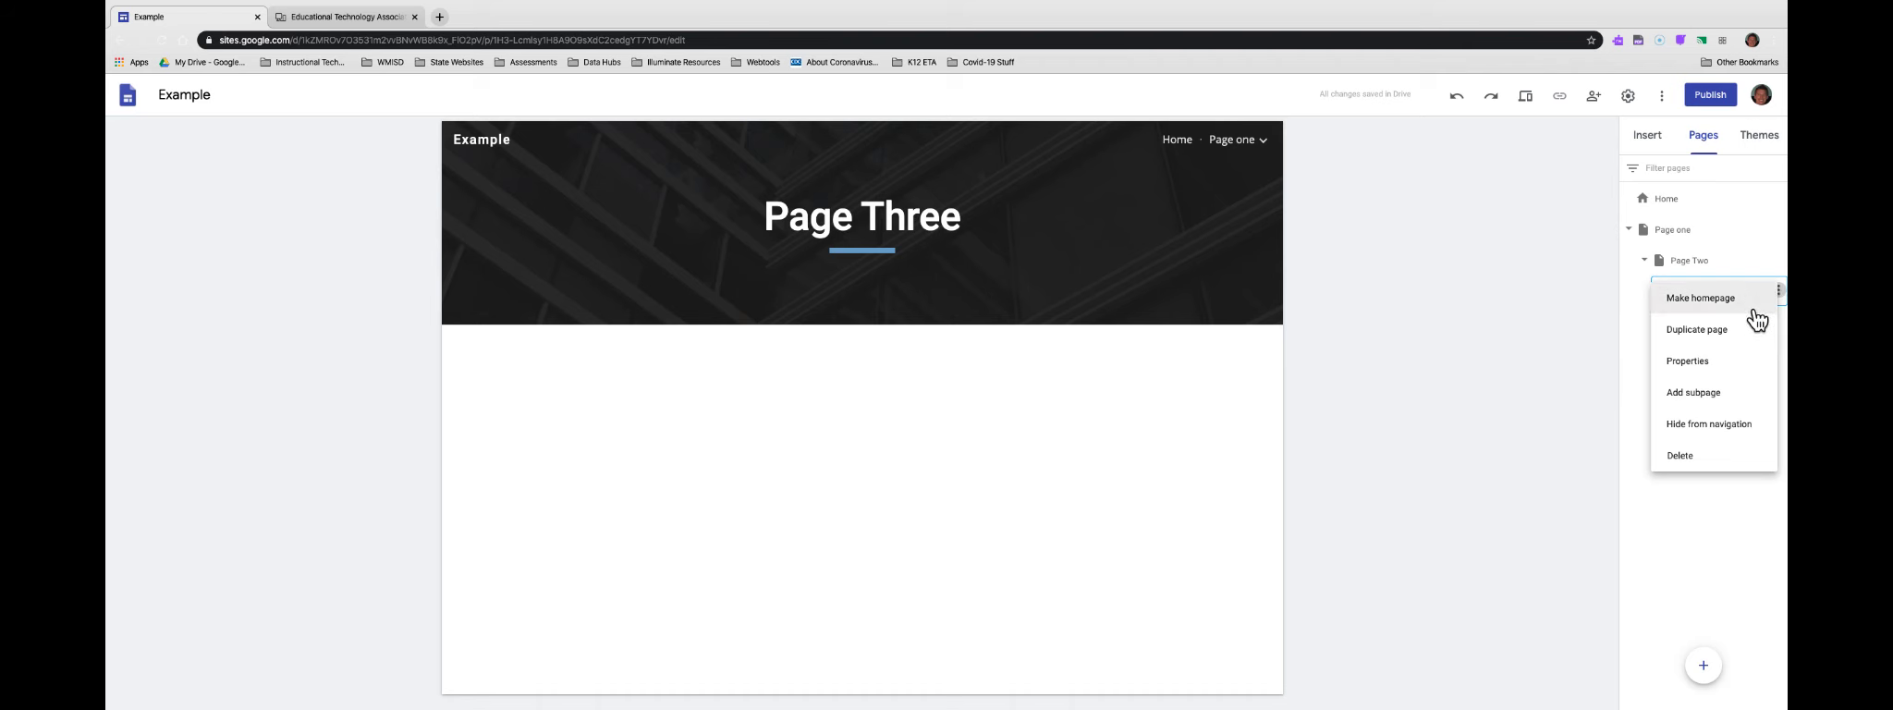
left_click(1750, 427)
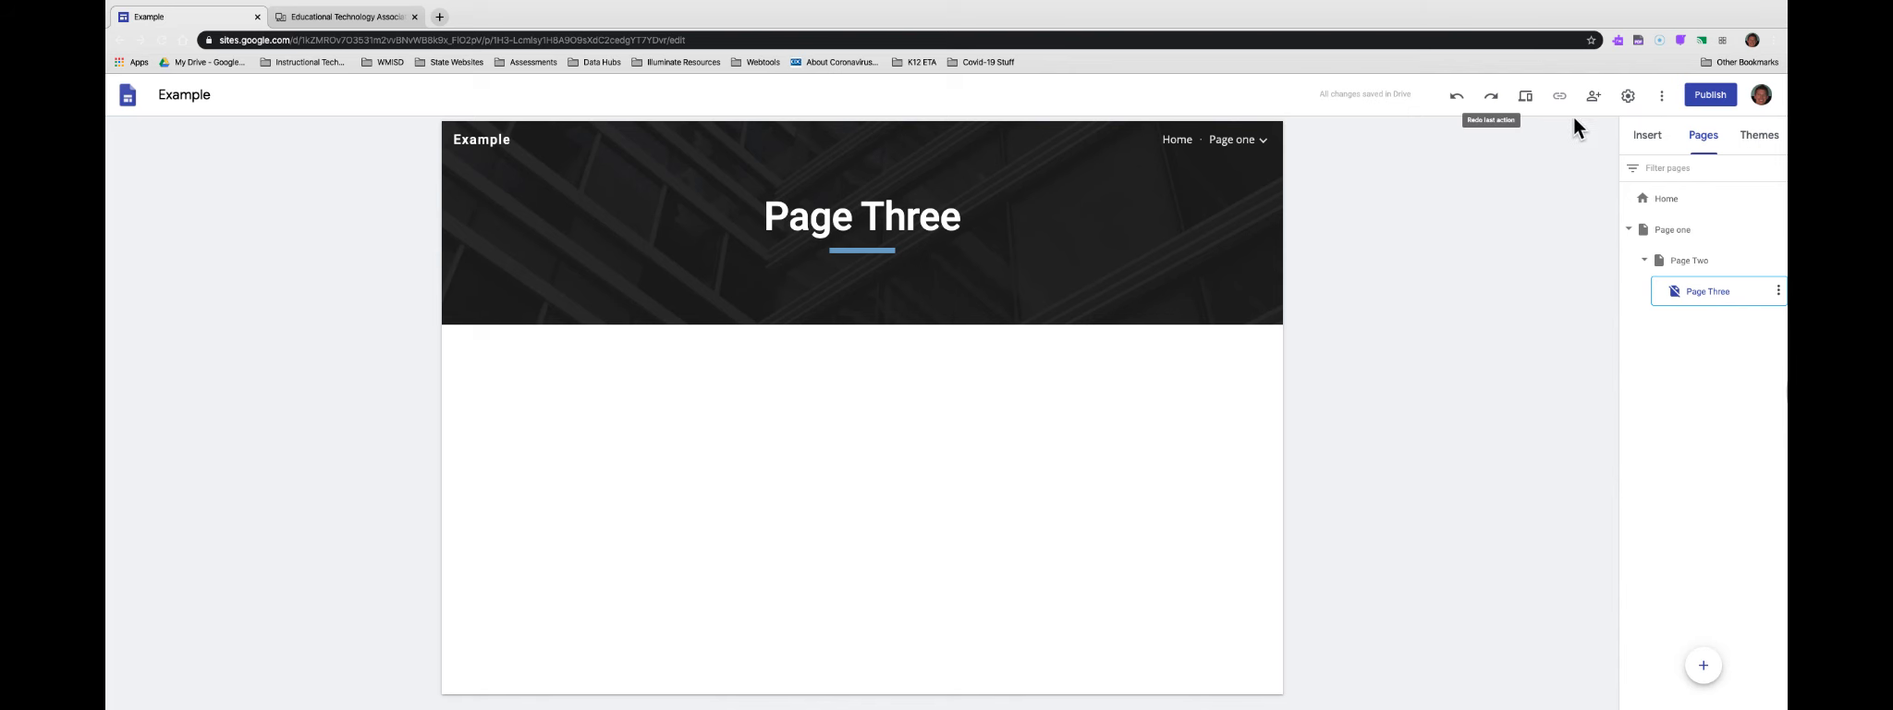
On Page Two, insert a button named "Page Three" linked to the site's Page Three, and check Page one's navigation submenu
left_click(1686, 265)
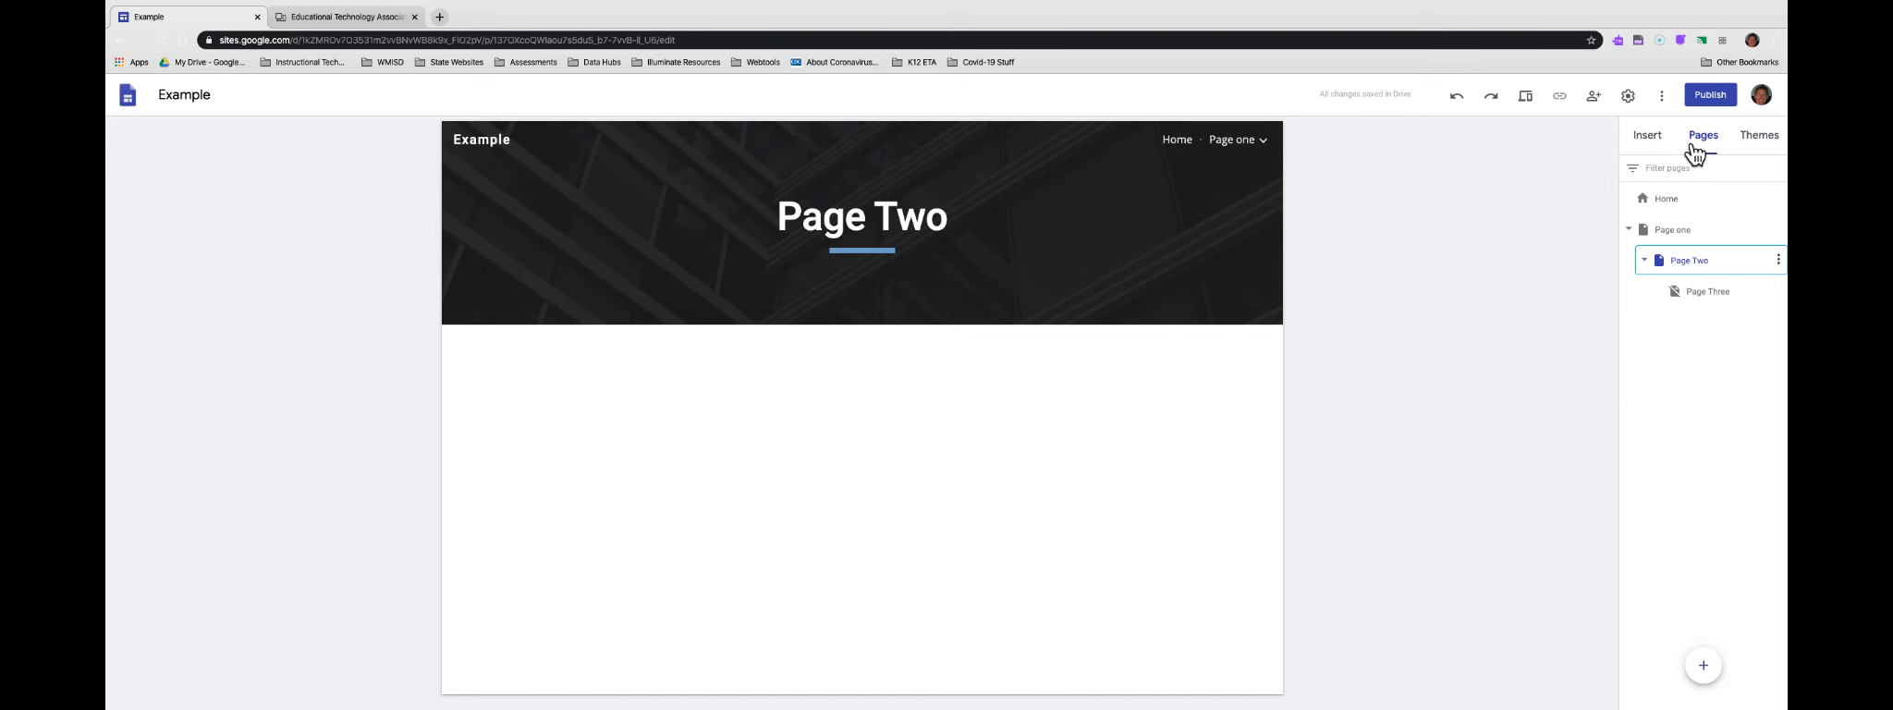
left_click(1649, 149)
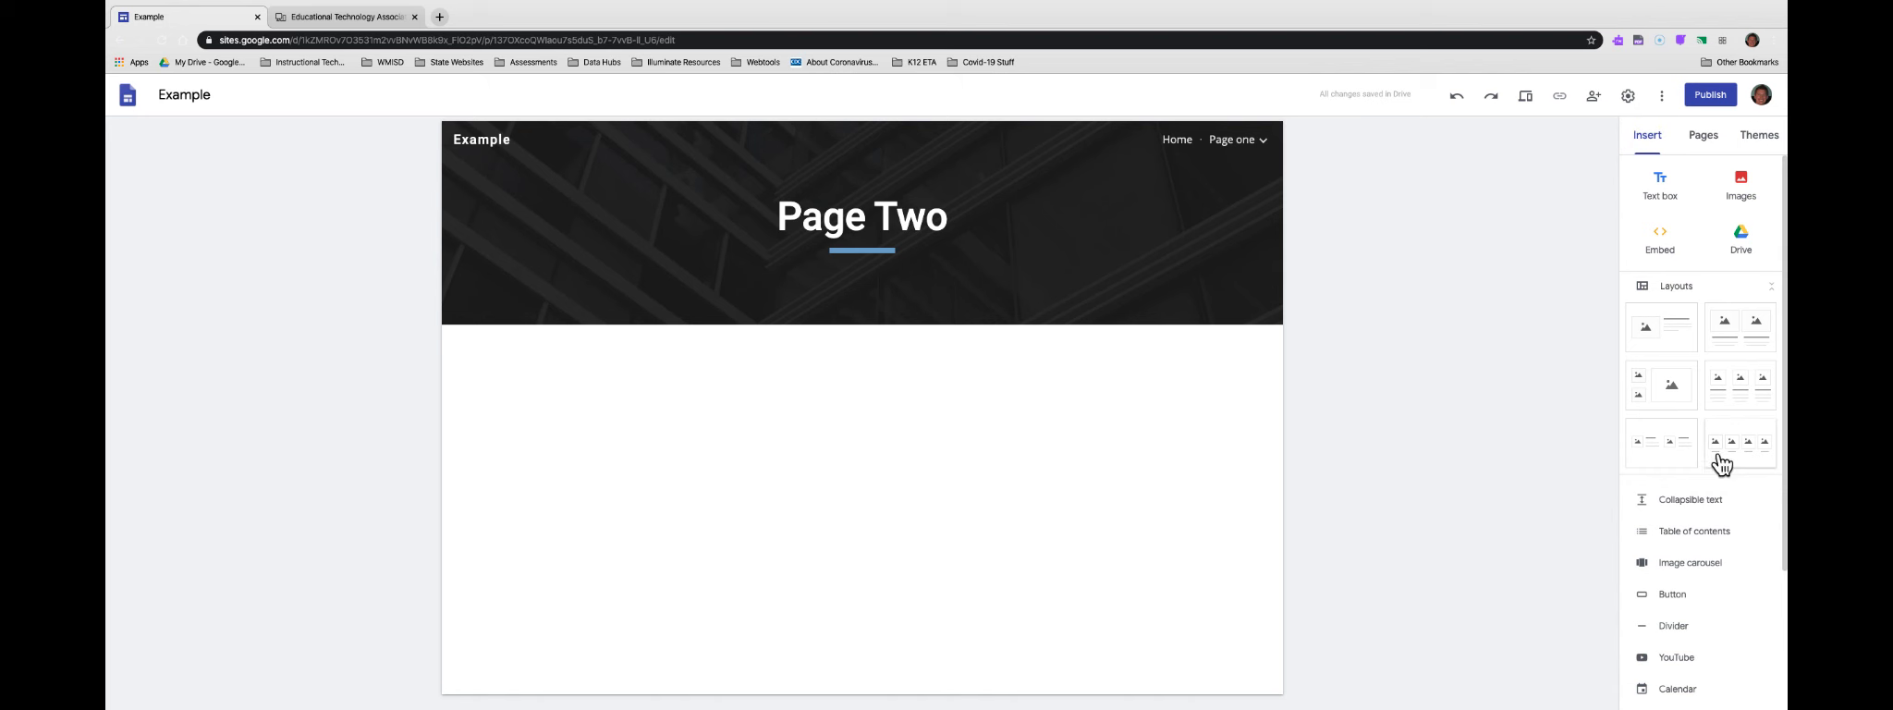
scroll(1695, 640, "down", 1)
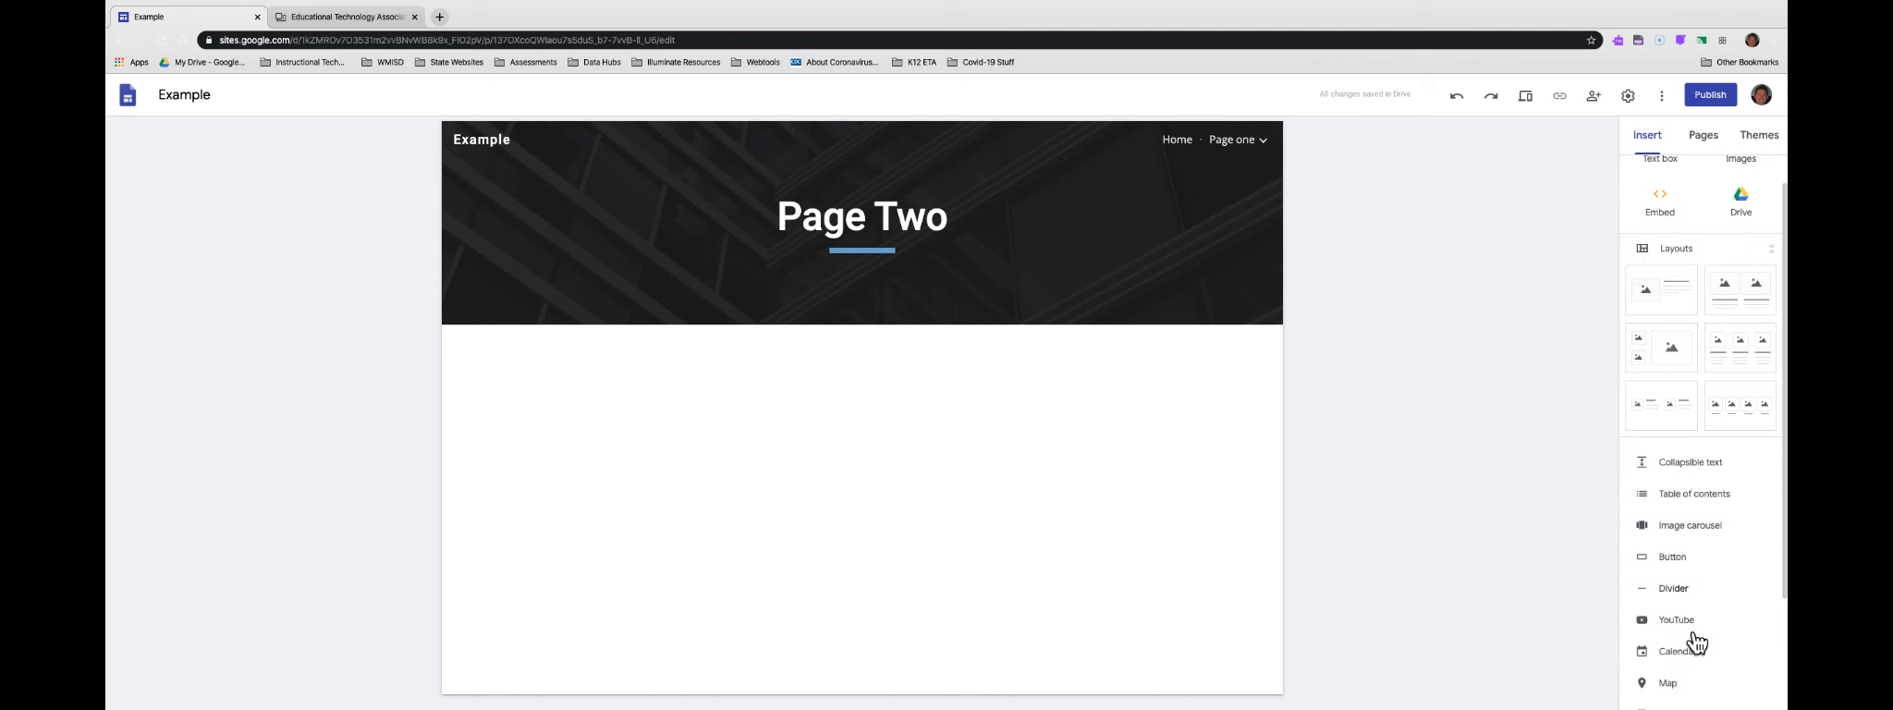
left_click(1674, 552)
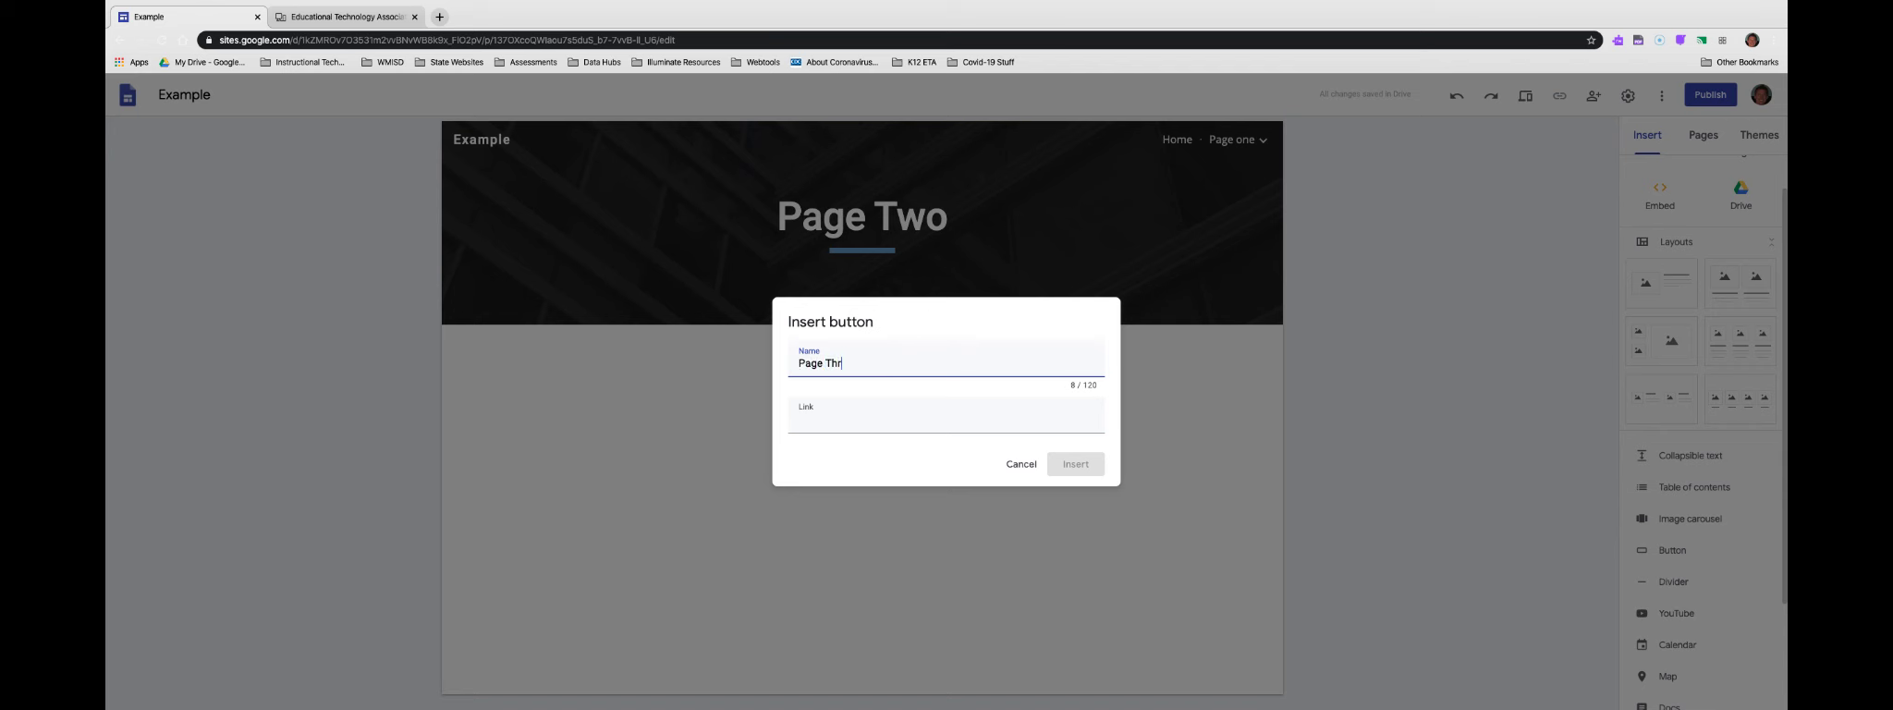
left_click(822, 419)
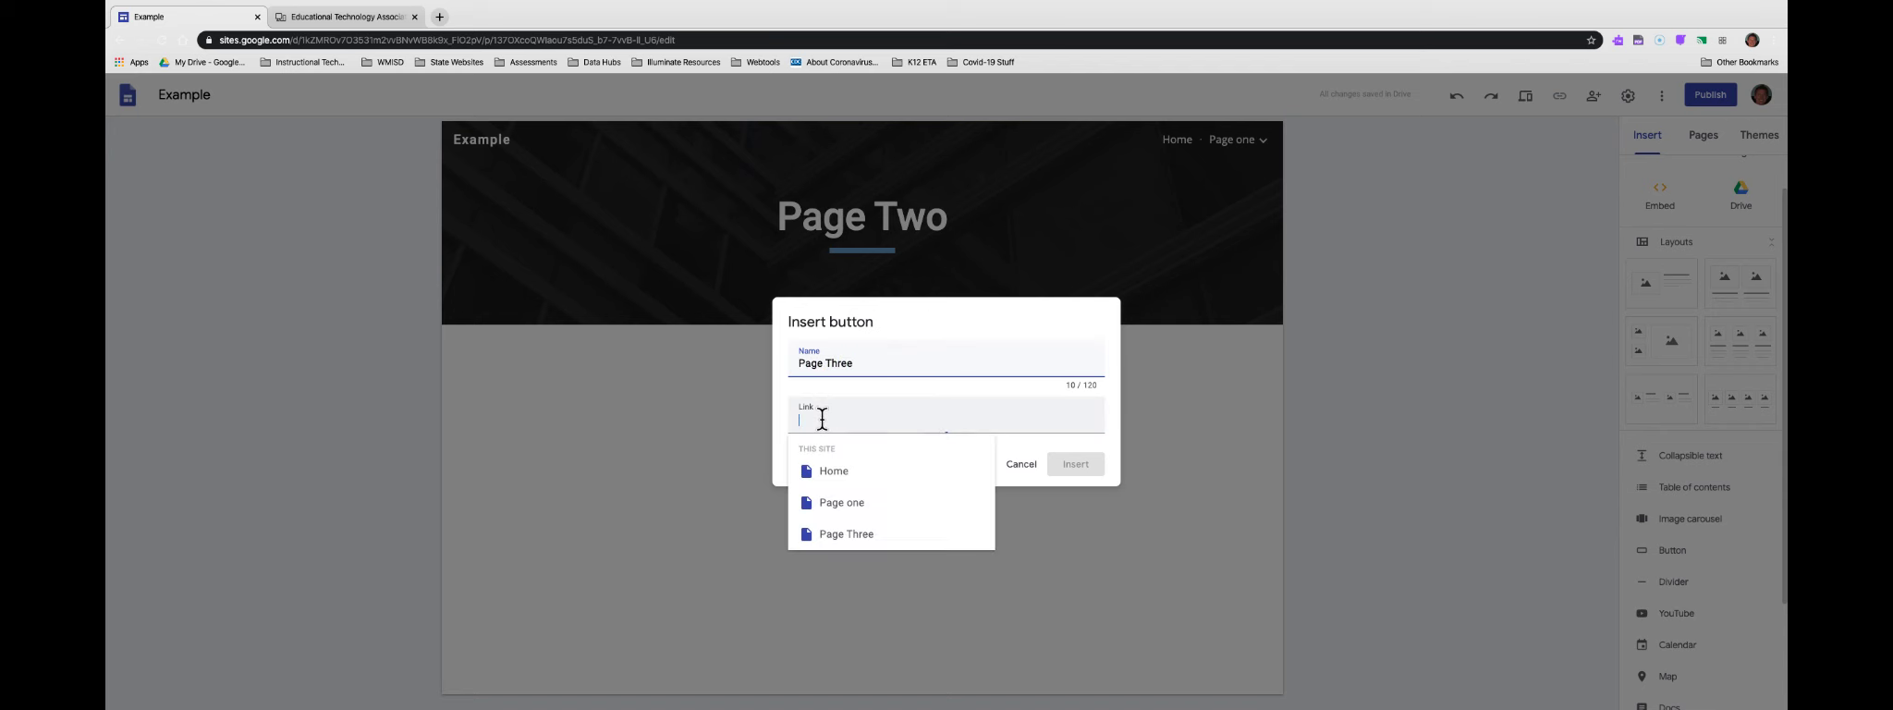
left_click(870, 536)
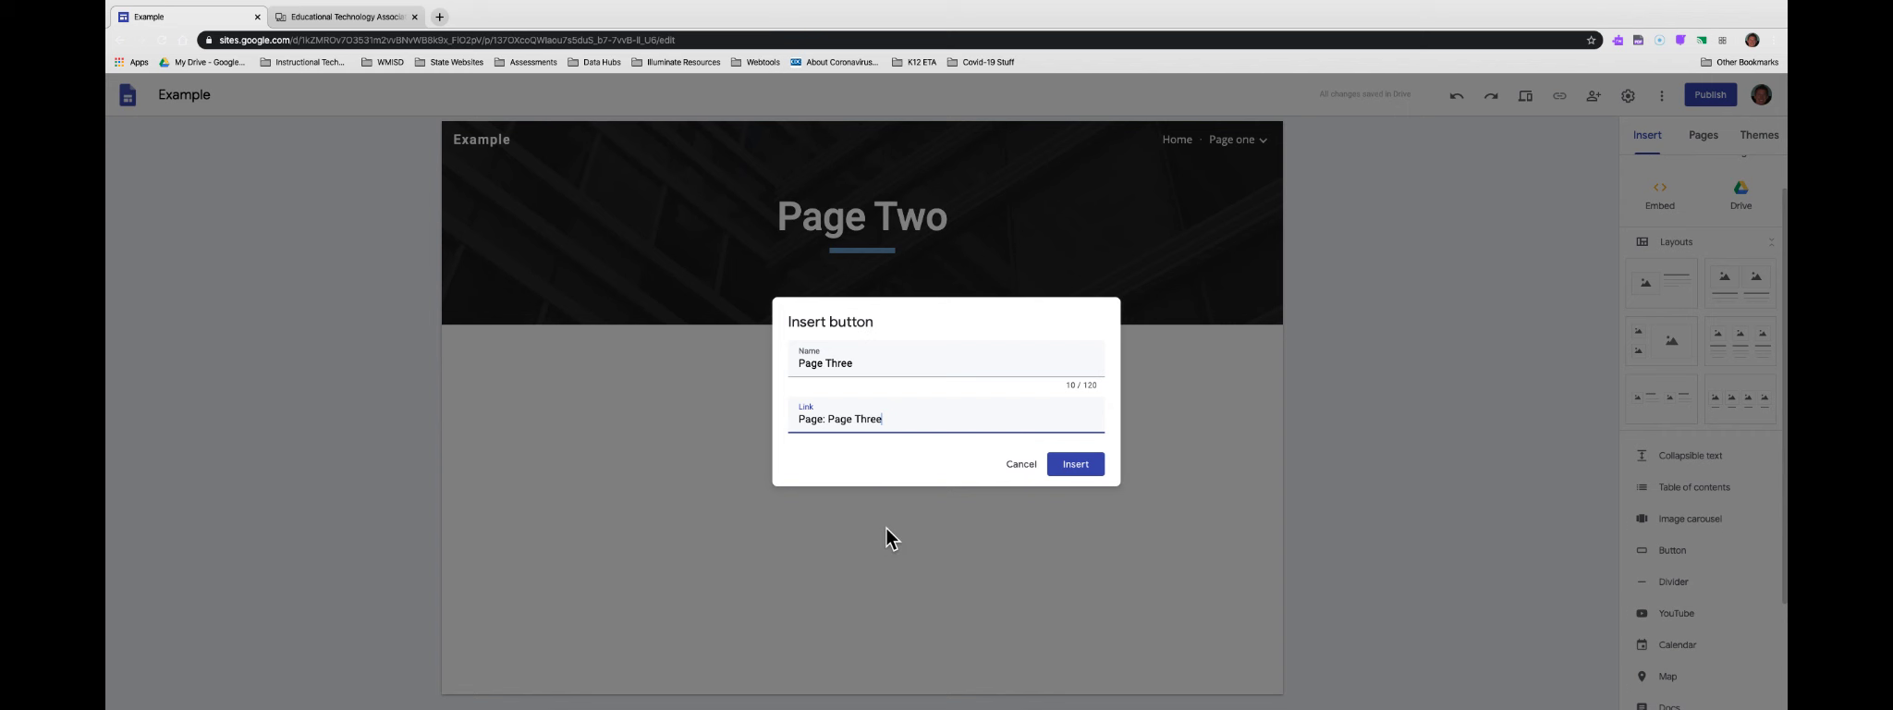
left_click(1088, 468)
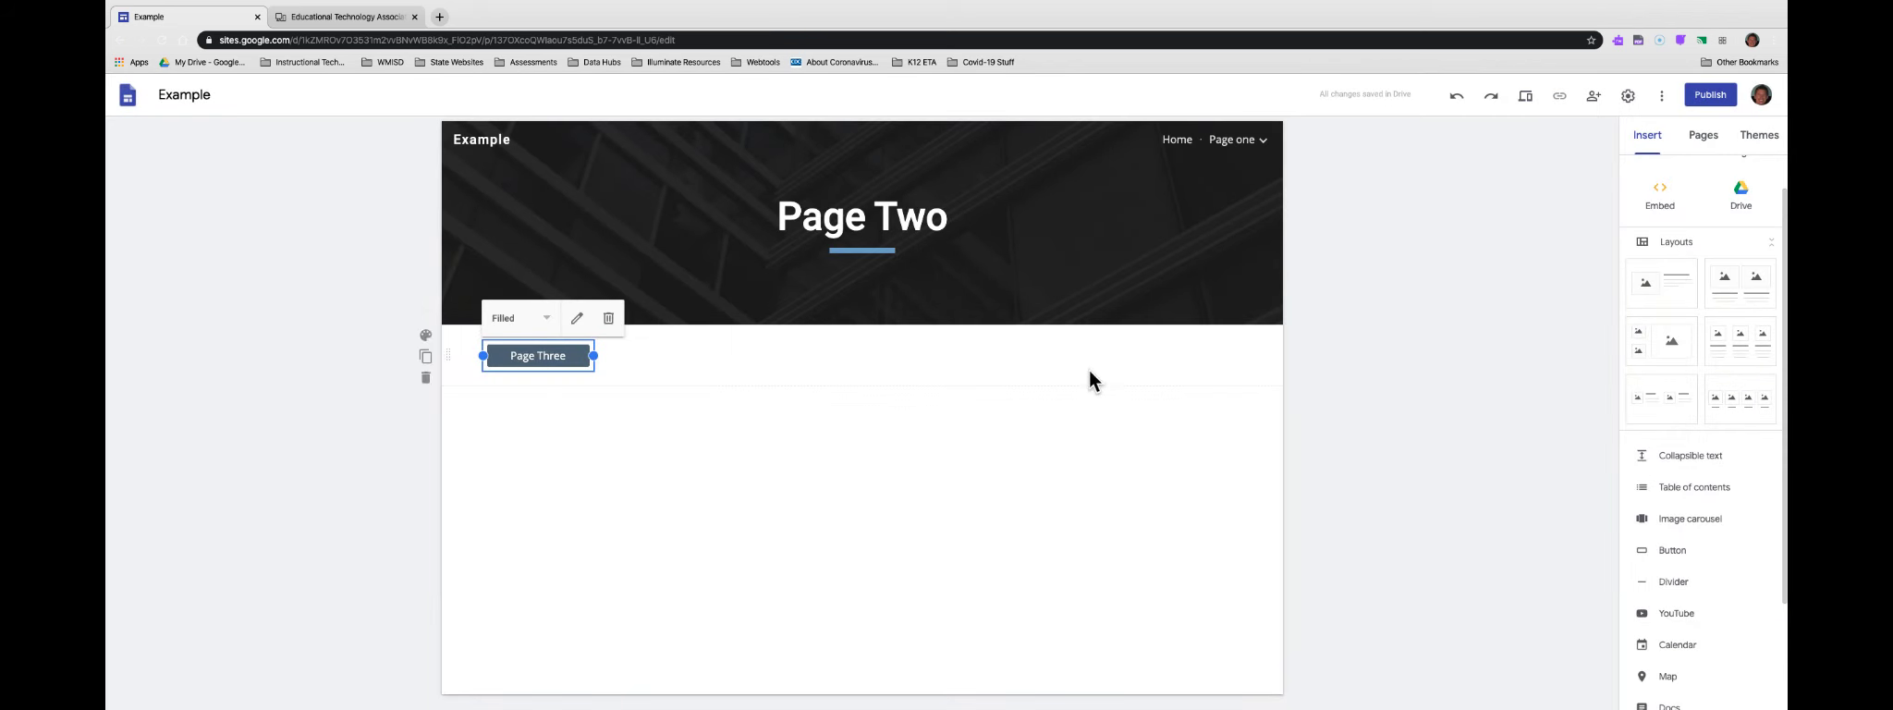
left_click(1262, 144)
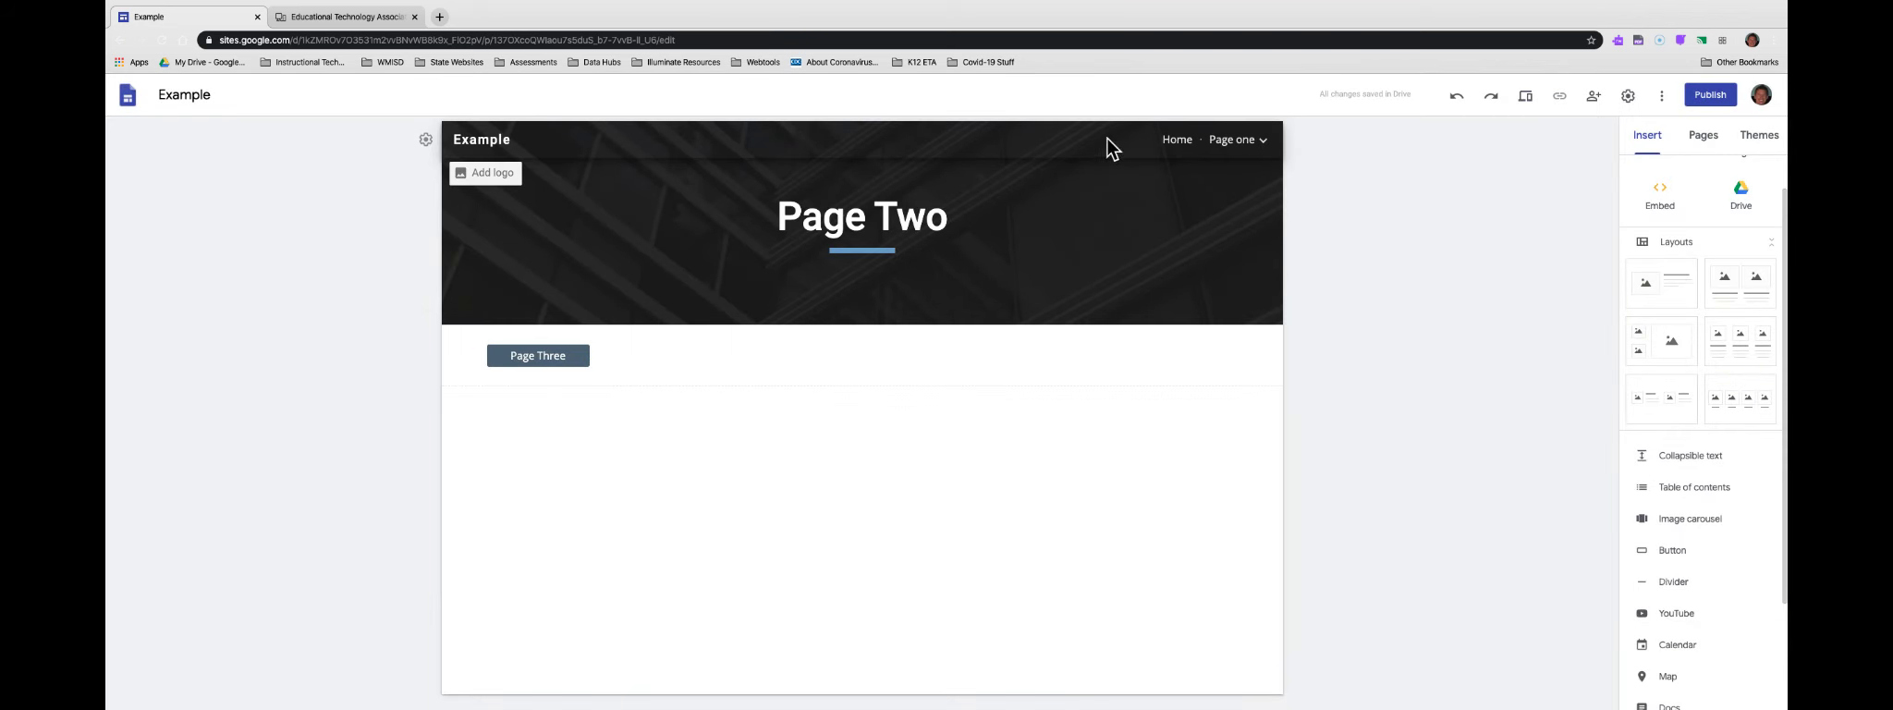
mouse_move(1248, 142)
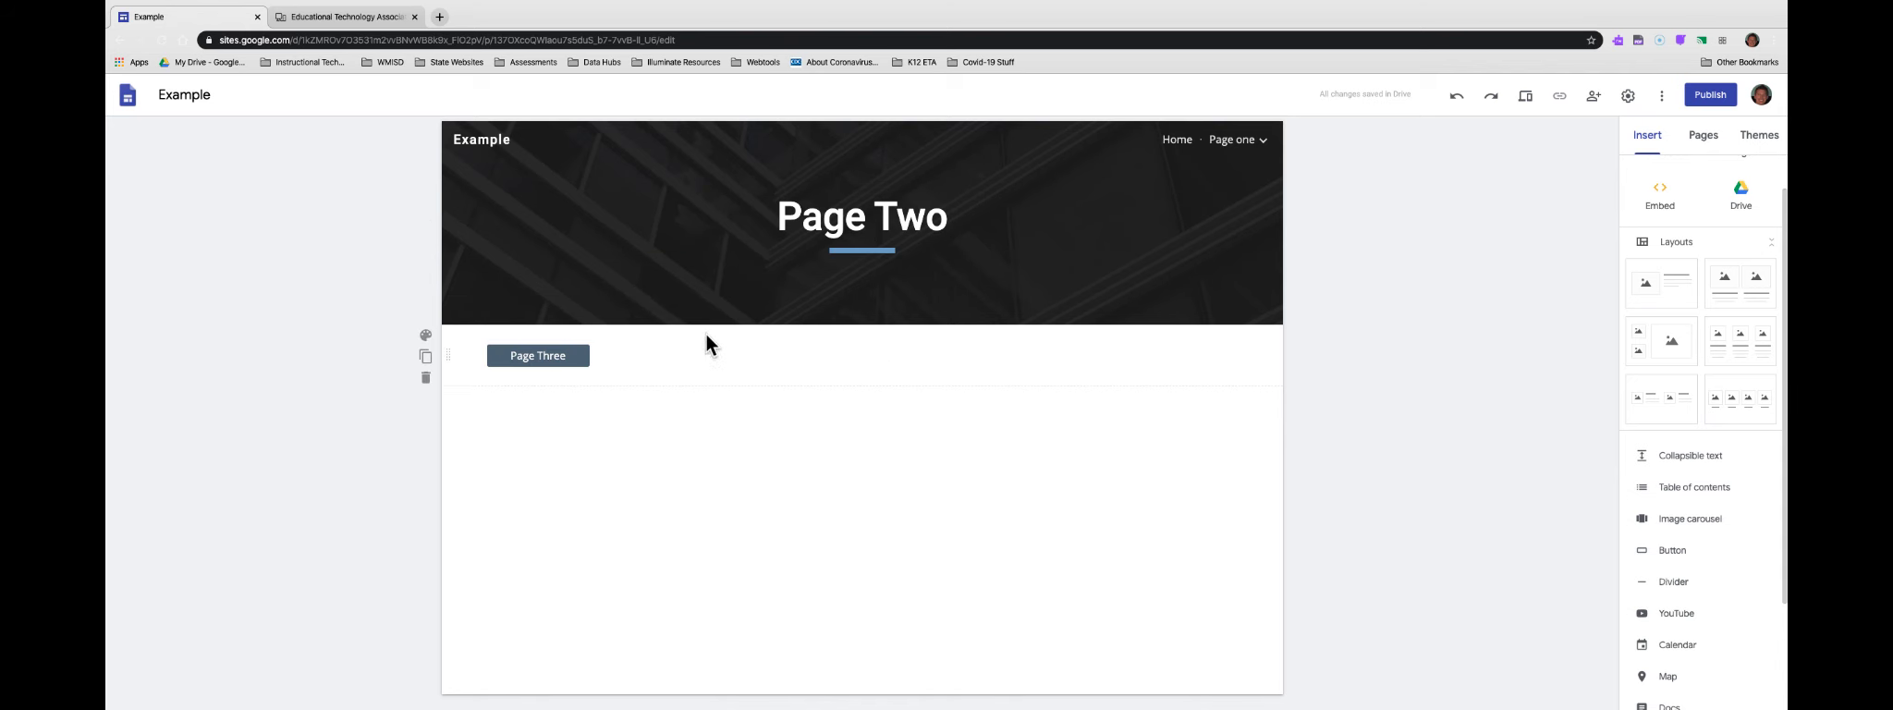
Duplicate Page Two in the site's page list, keeping the suggested name for the copy
left_click(1703, 137)
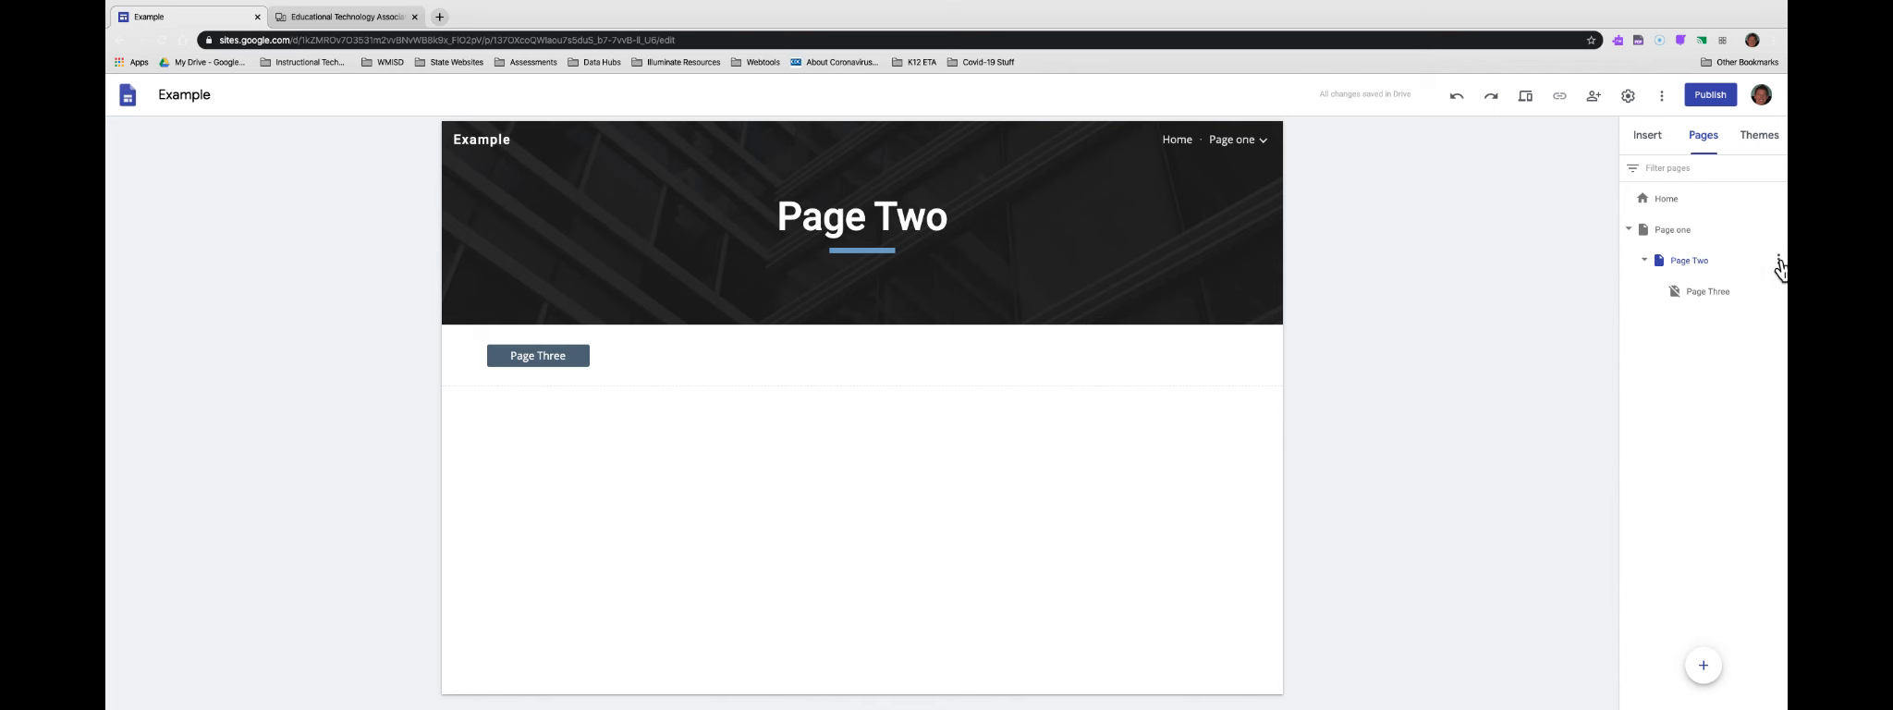
left_click(1777, 261)
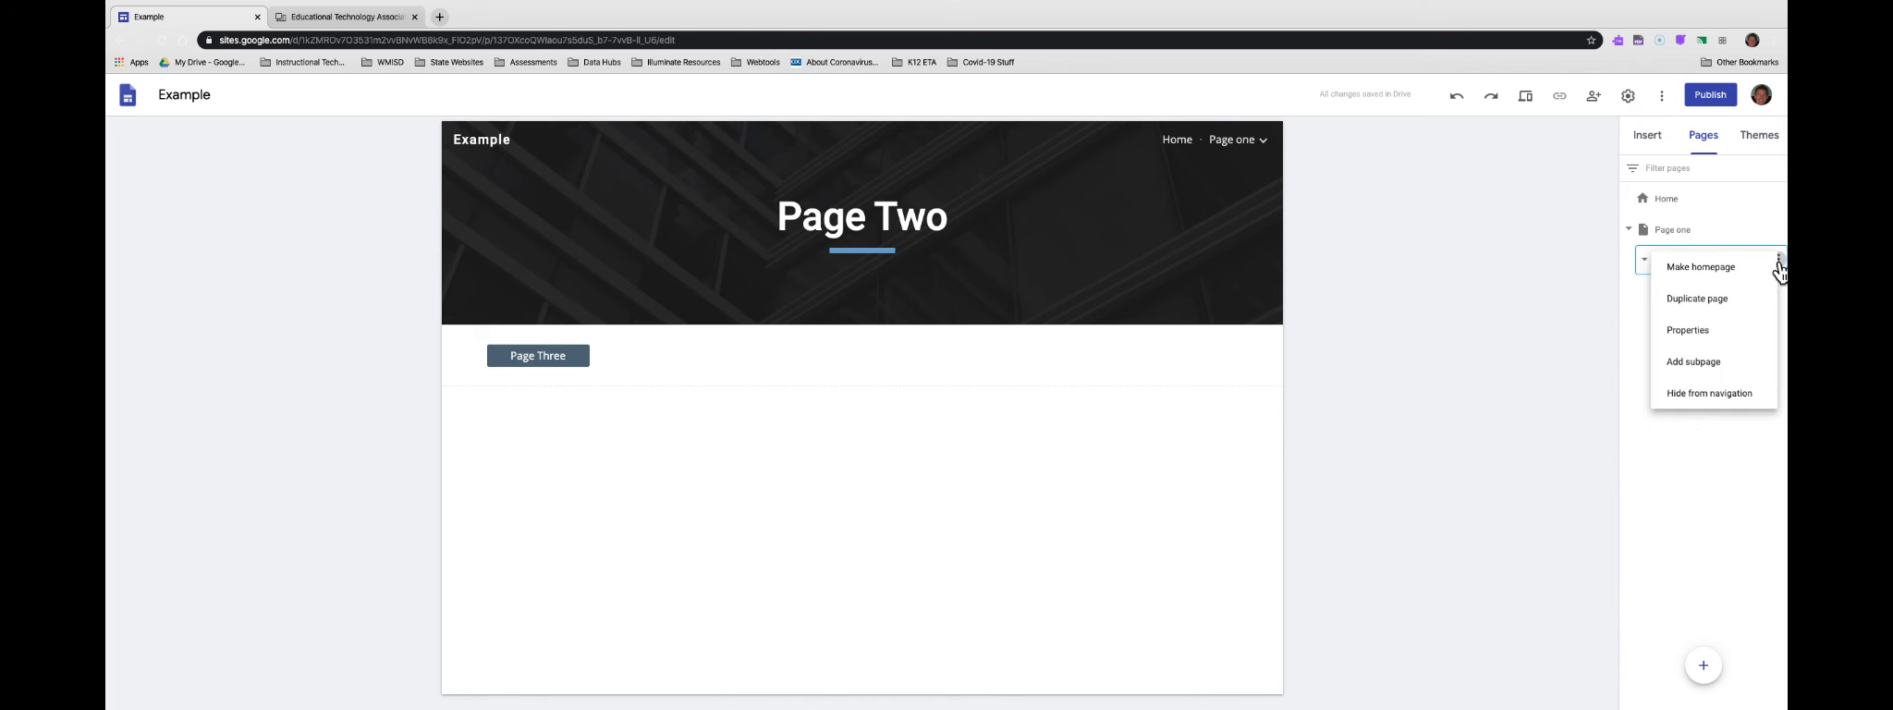
left_click(1740, 315)
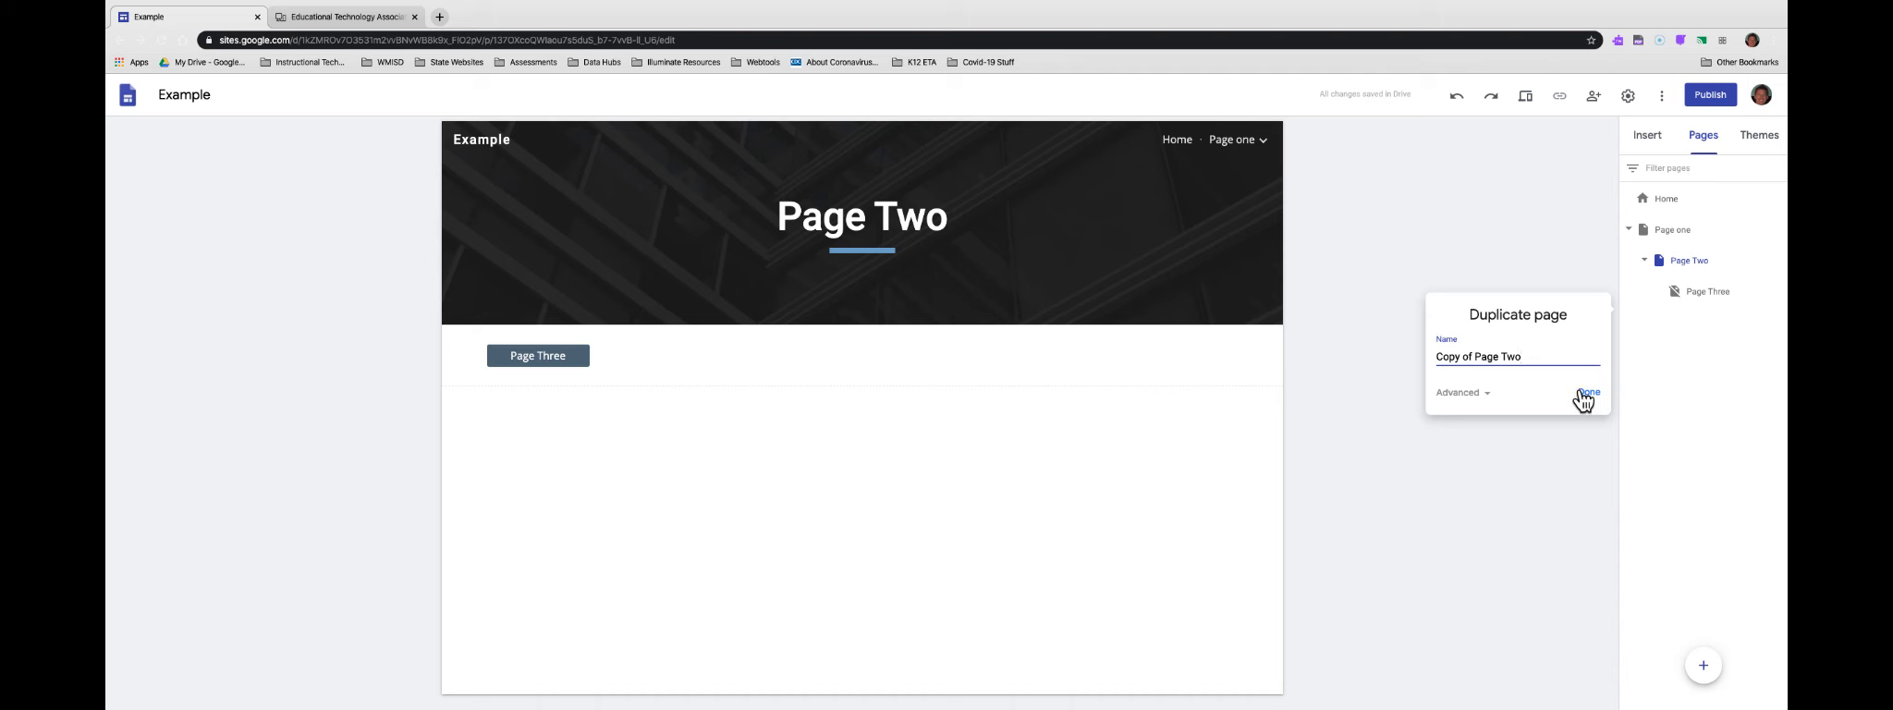
left_click(1583, 395)
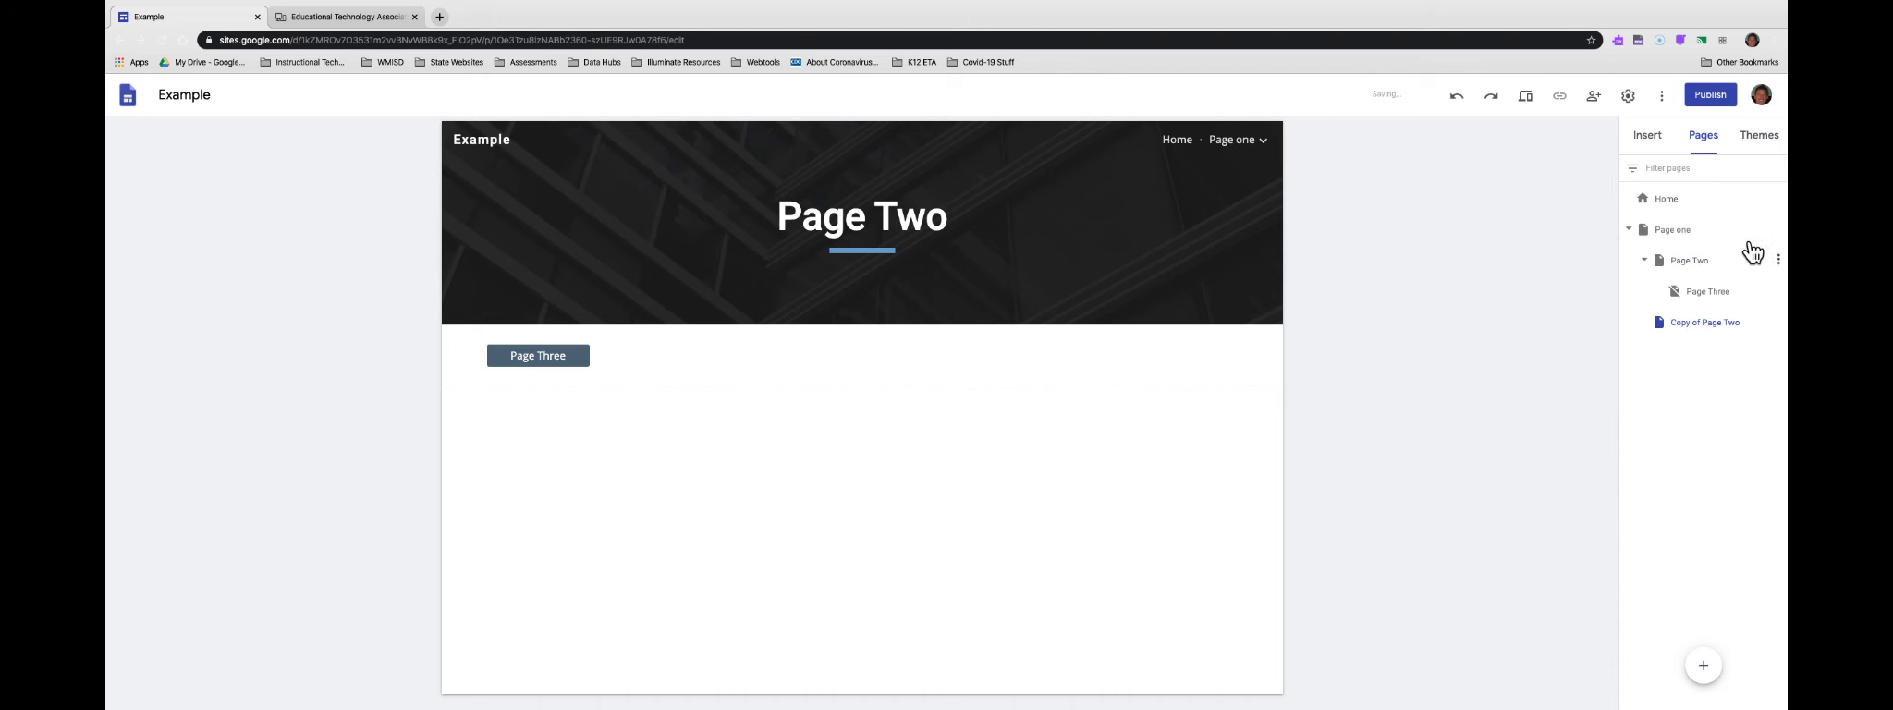